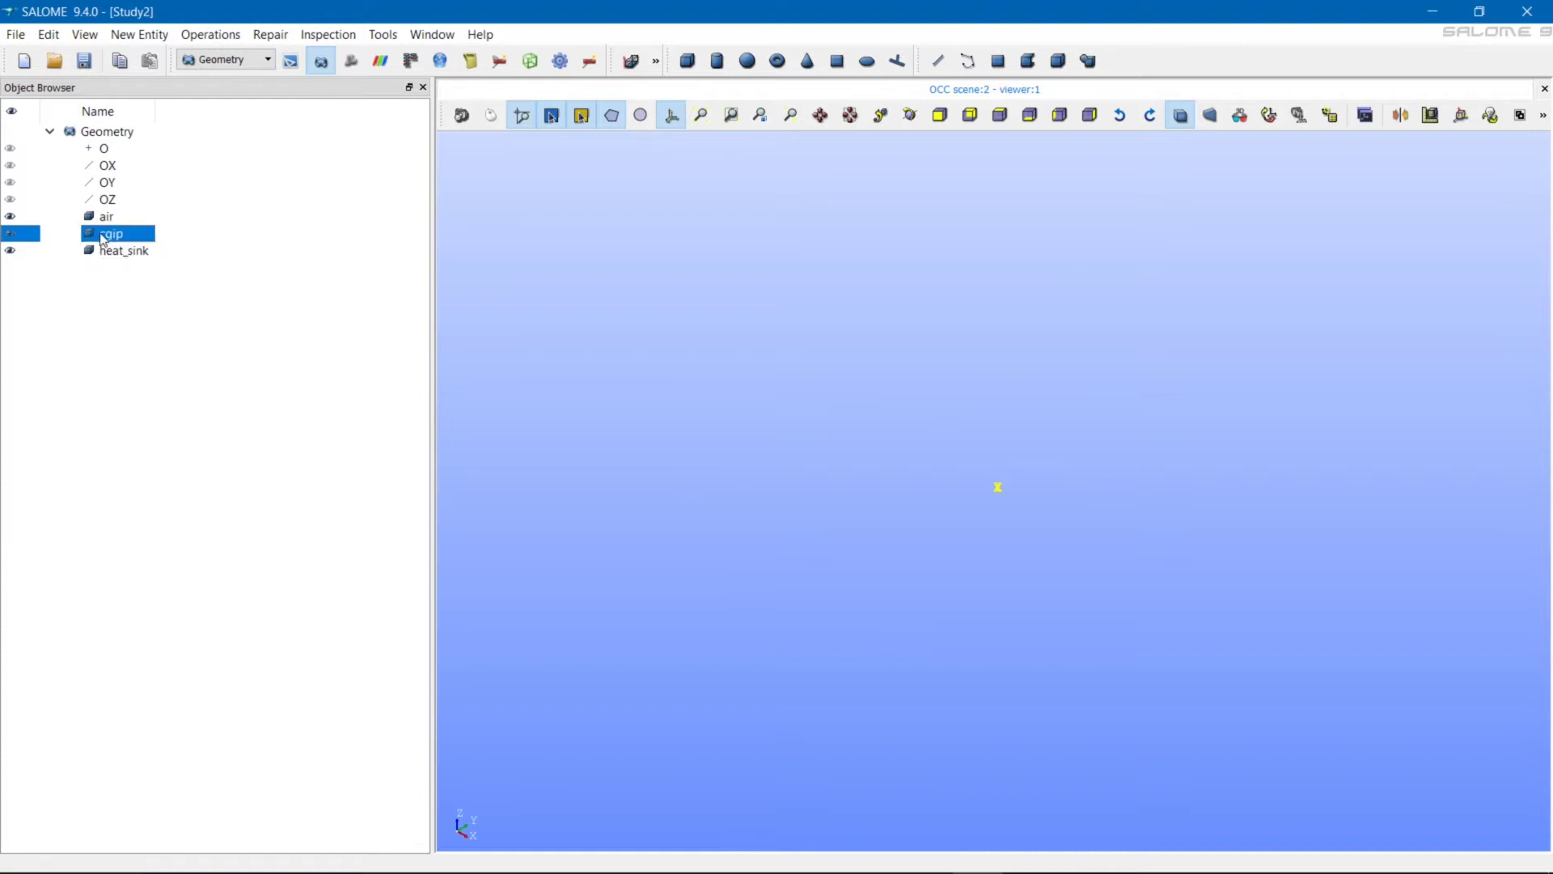
# - Correct the misspelled name of the solid between air and heat_sink to chip
pyautogui.click(134, 243)
pyautogui.click(113, 235)
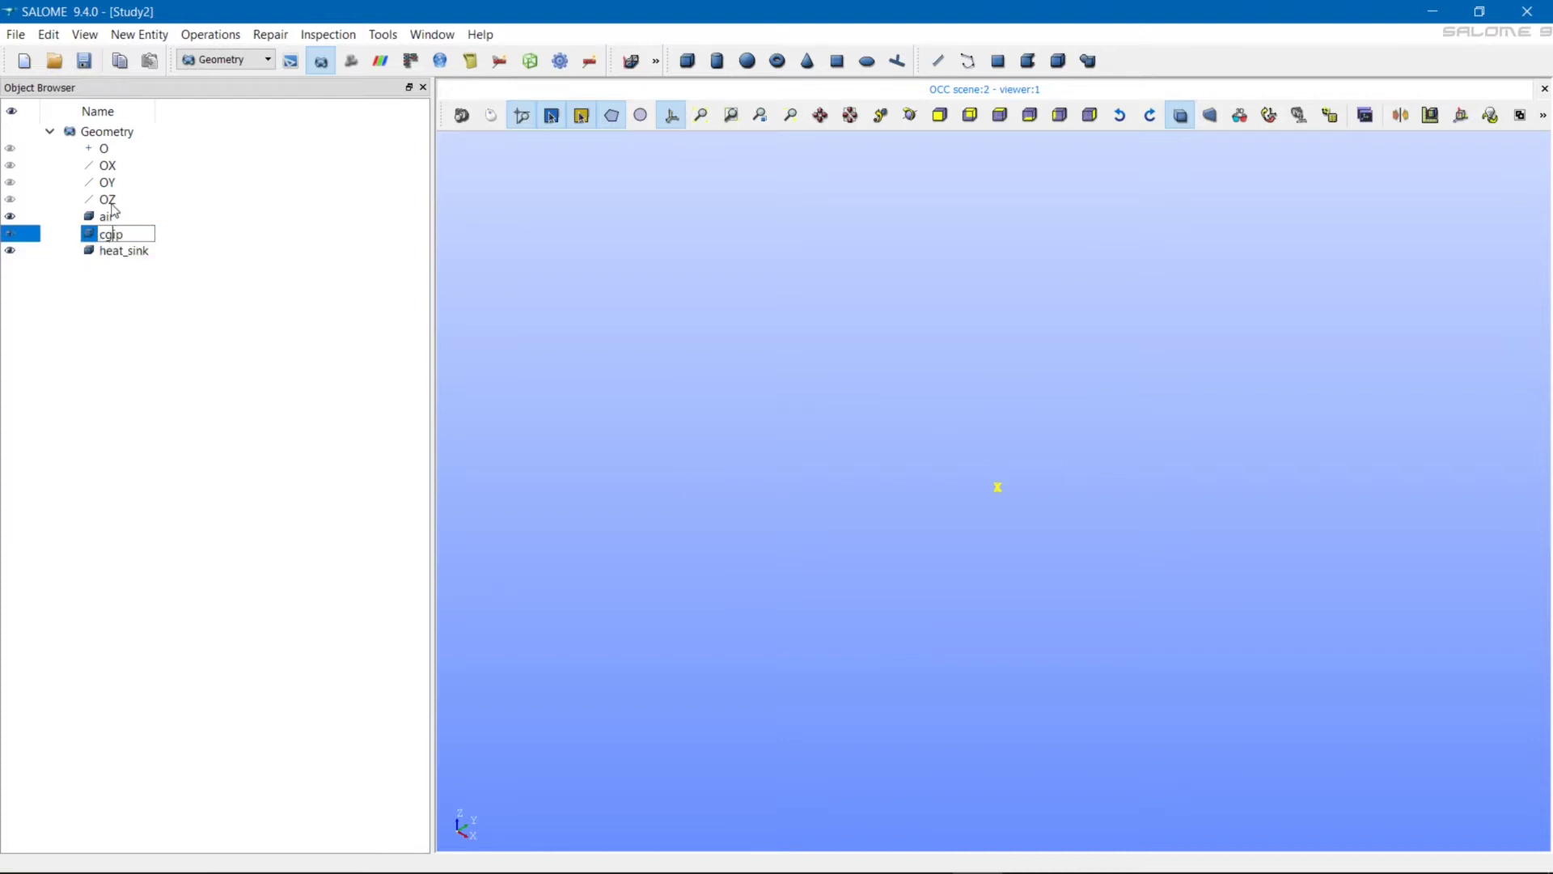
pyautogui.press('Return')
# - Fit the model in the viewer and hide the air solid, leaving the chip and heat sink displayed
pyautogui.click(701, 114)
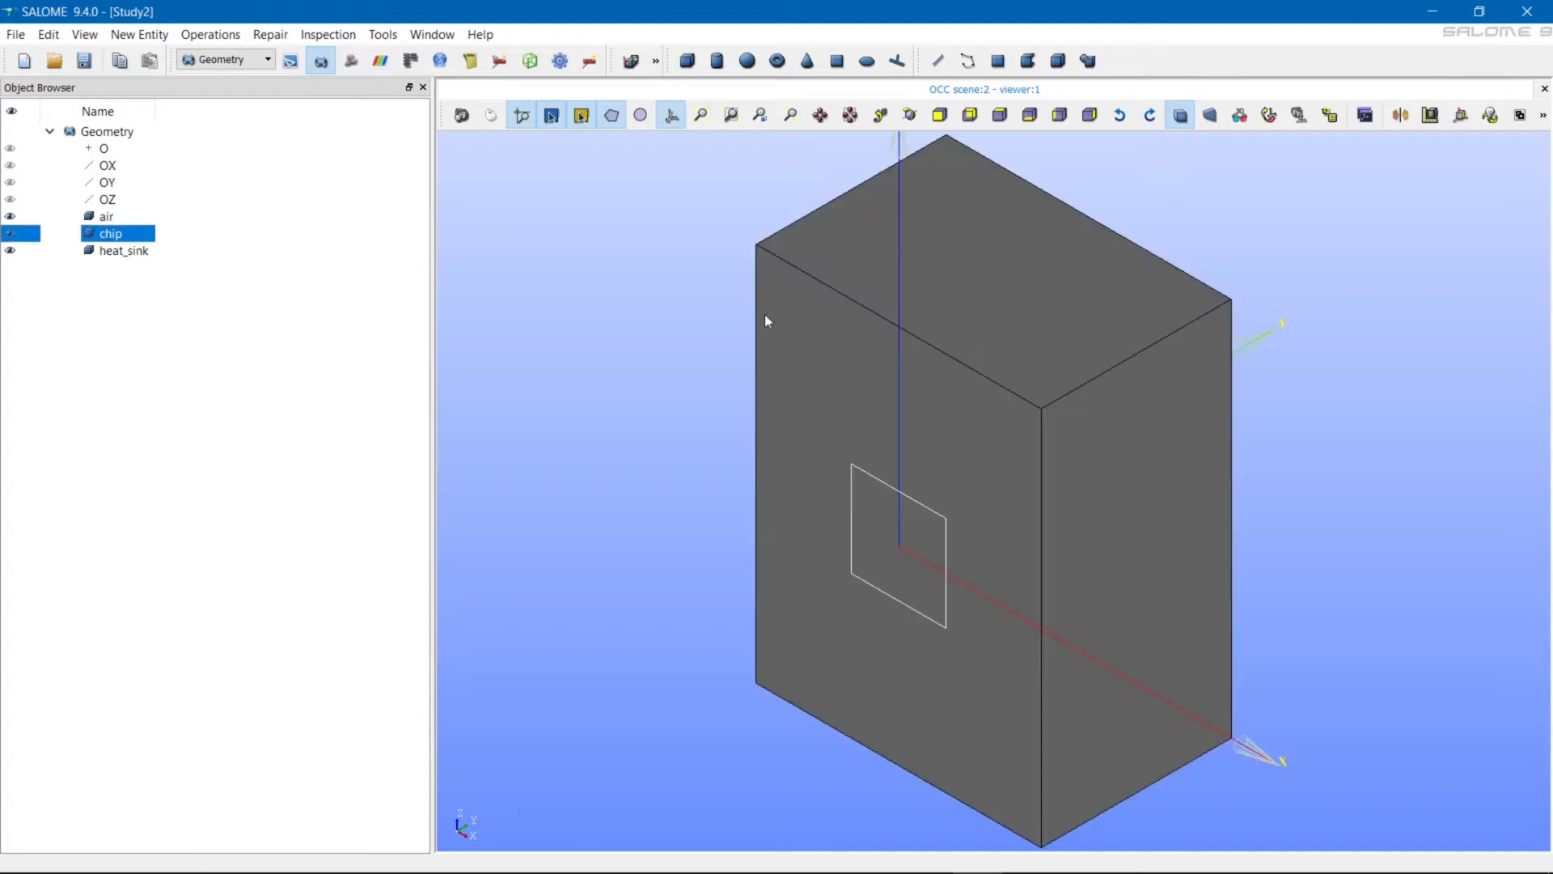
pyautogui.click(10, 217)
pyautogui.keyDown('ctrl'); pyautogui.moveTo(741, 250); pyautogui.dragTo(675, 484, button='right'); pyautogui.keyUp('ctrl')
pyautogui.scroll(5, 972, 499)
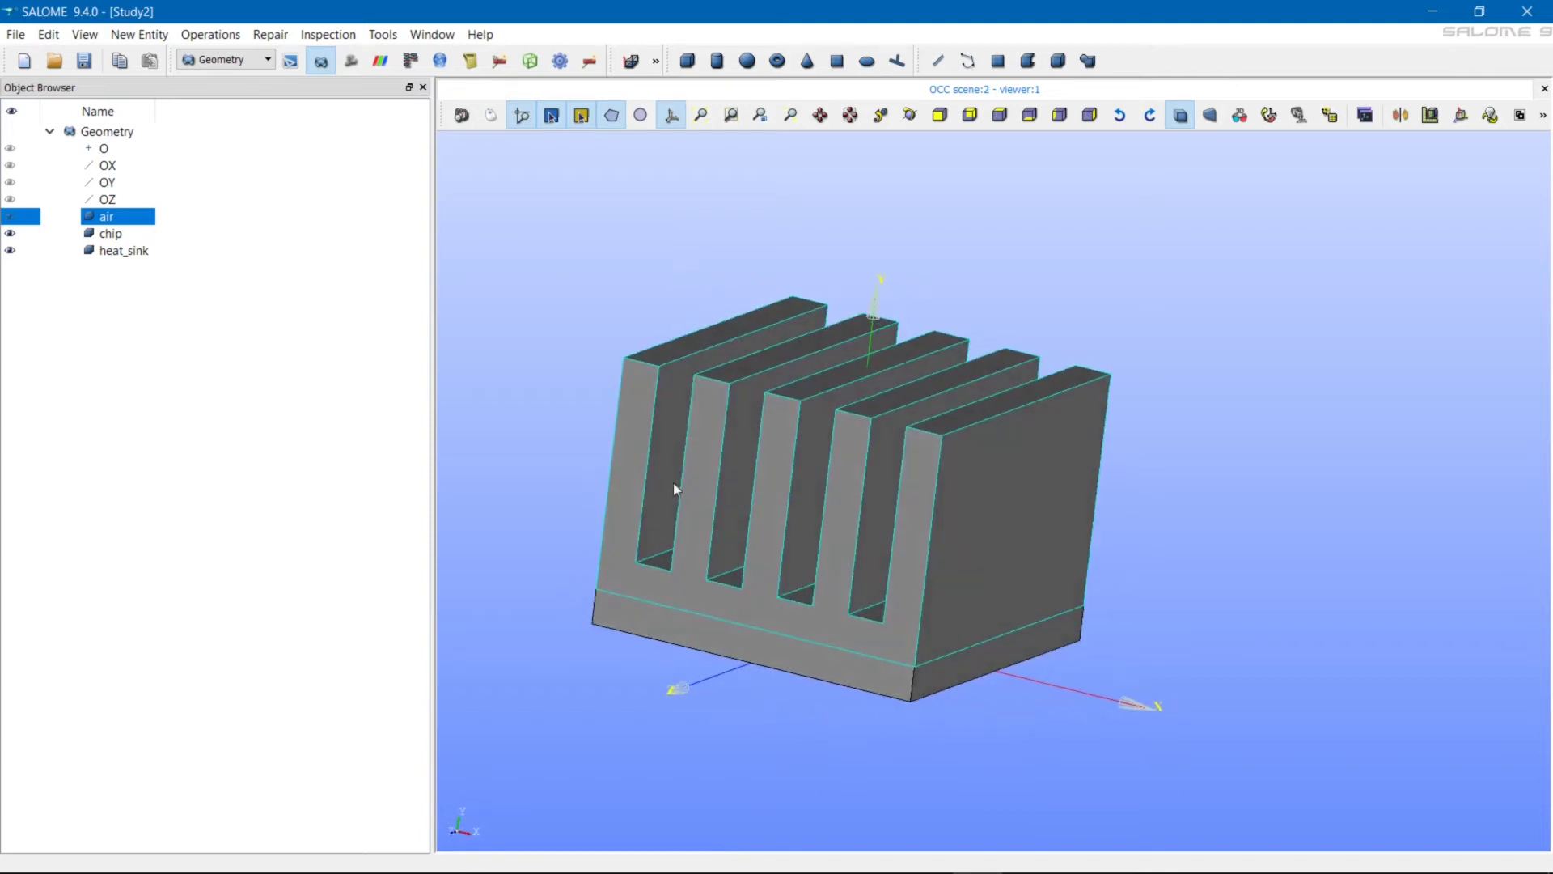
# - Examine the chip and heat sink individually by toggling the heat sink's visibility and highlighting the chip
pyautogui.click(12, 233)
pyautogui.click(10, 250)
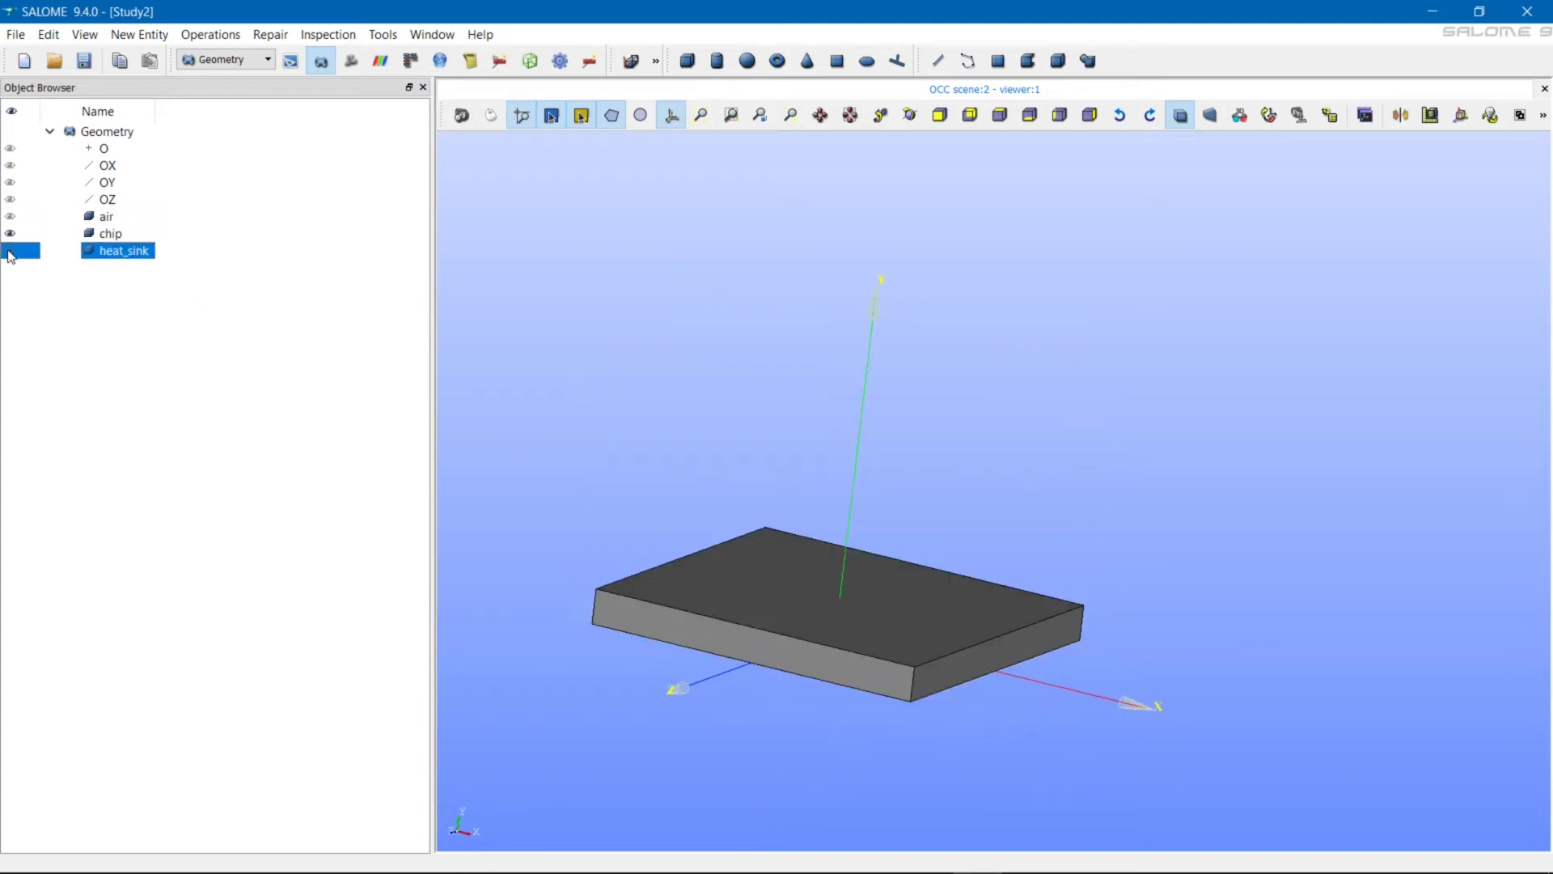
pyautogui.click(10, 251)
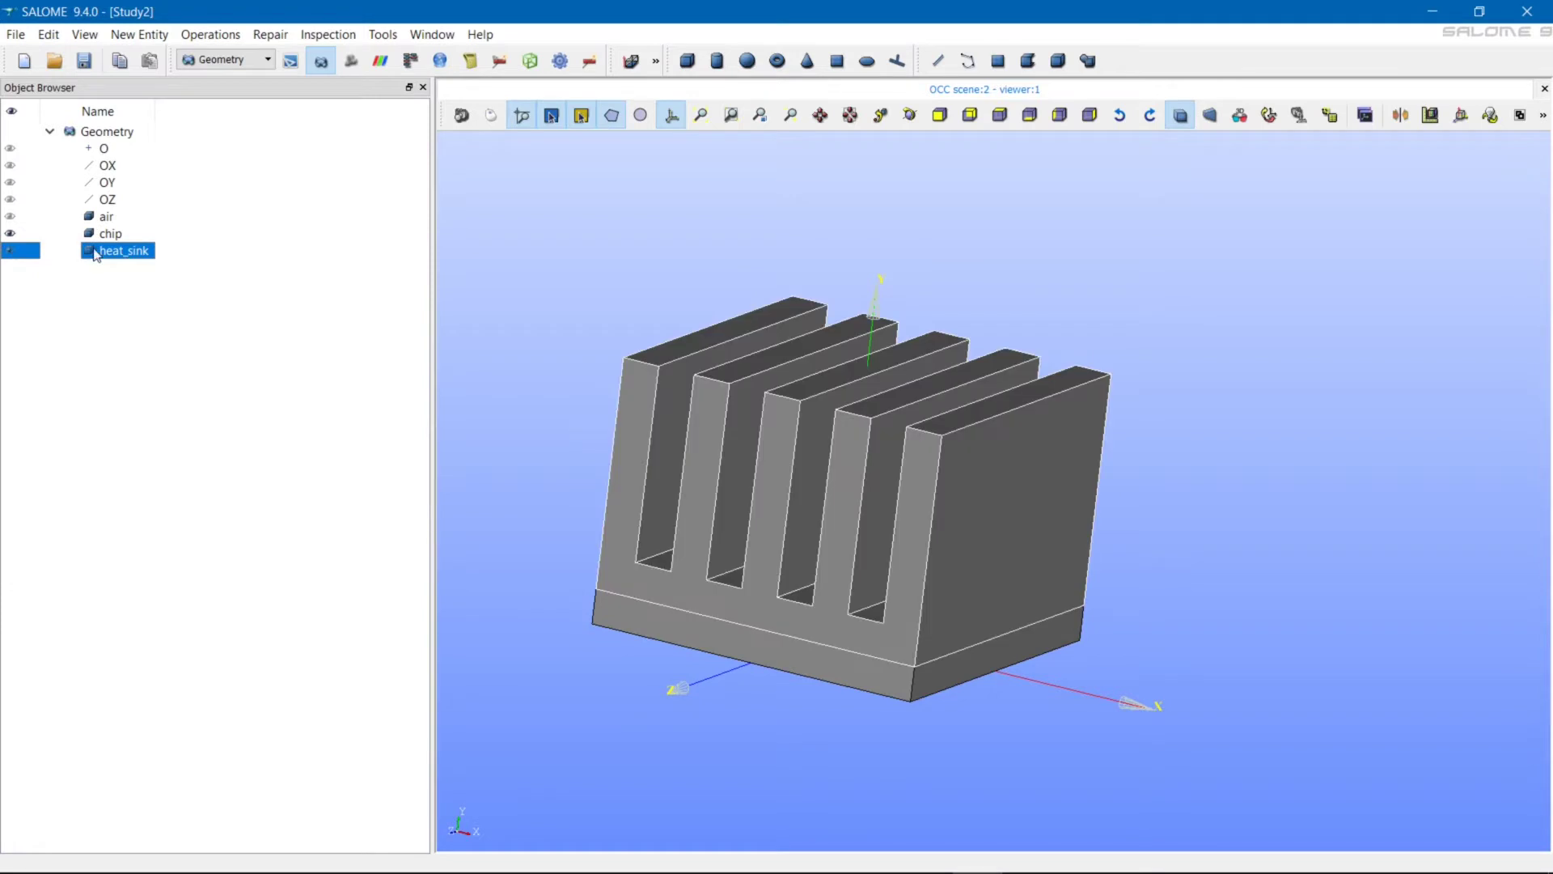
pyautogui.click(125, 238)
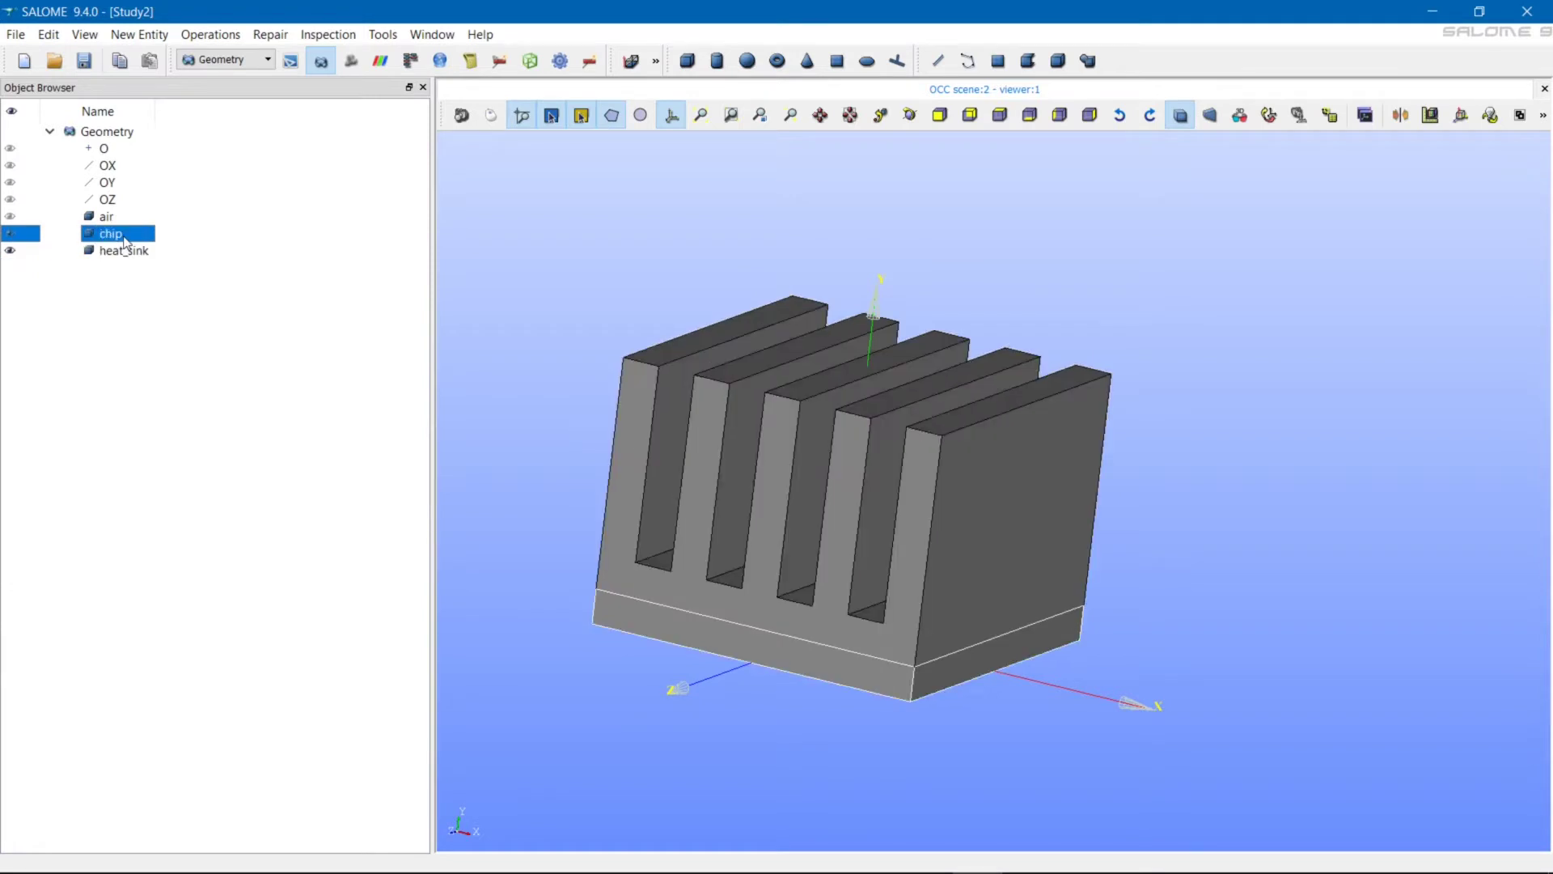
pyautogui.scroll(-3, 524, 423)
pyautogui.keyDown('ctrl'); pyautogui.moveTo(597, 496); pyautogui.dragTo(959, 510, button='middle'); pyautogui.keyUp('ctrl')
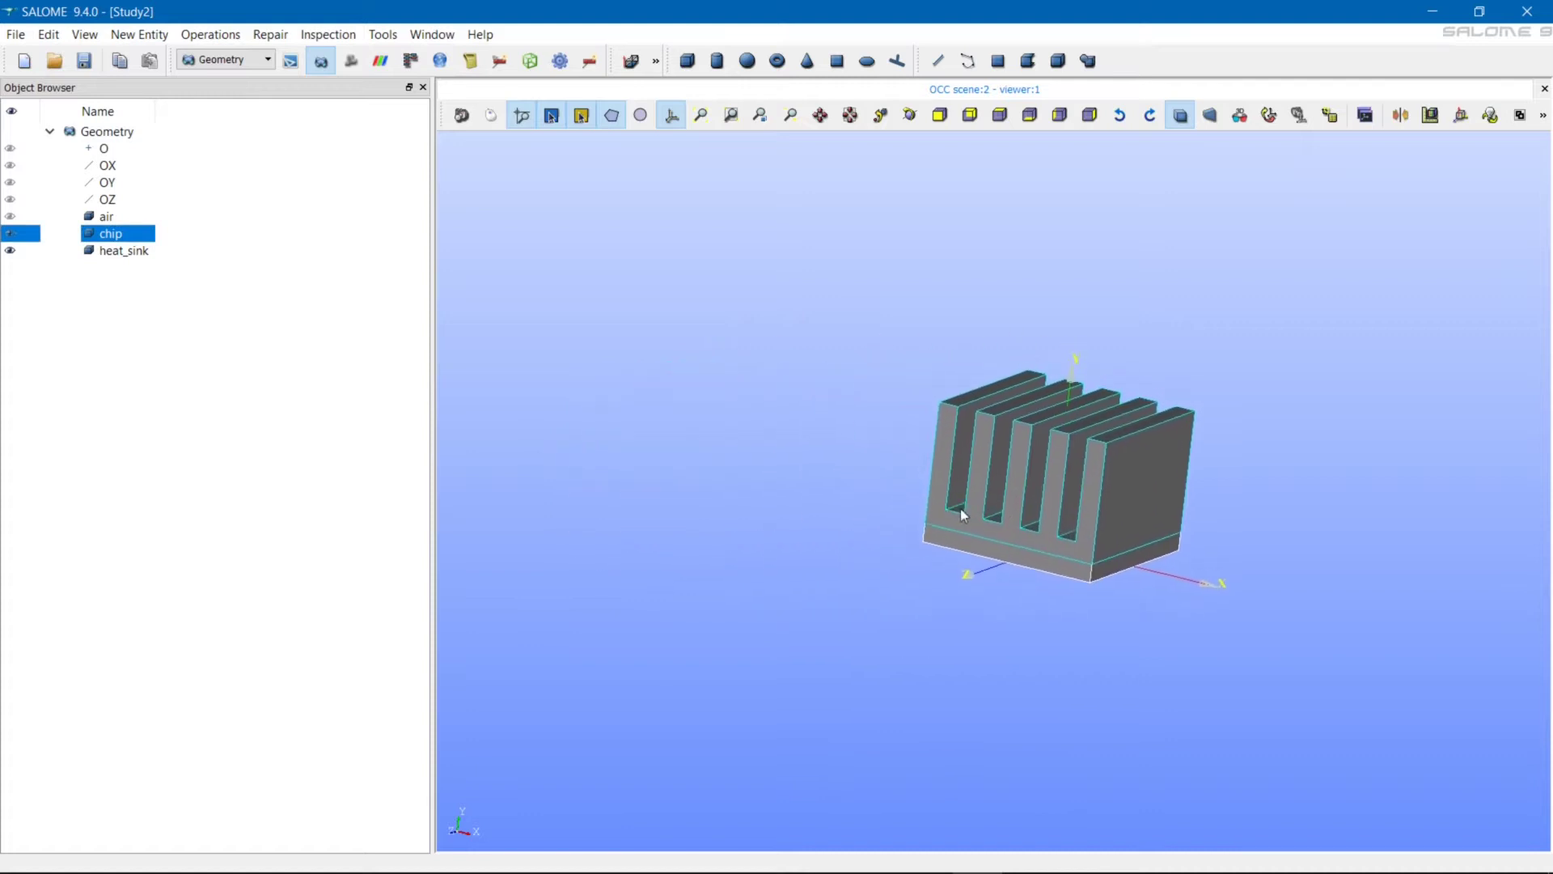
# - Create a plane through the chip's upper front corner, normal to OY, with a size of 0.5
pyautogui.click(139, 34)
pyautogui.moveTo(149, 56)
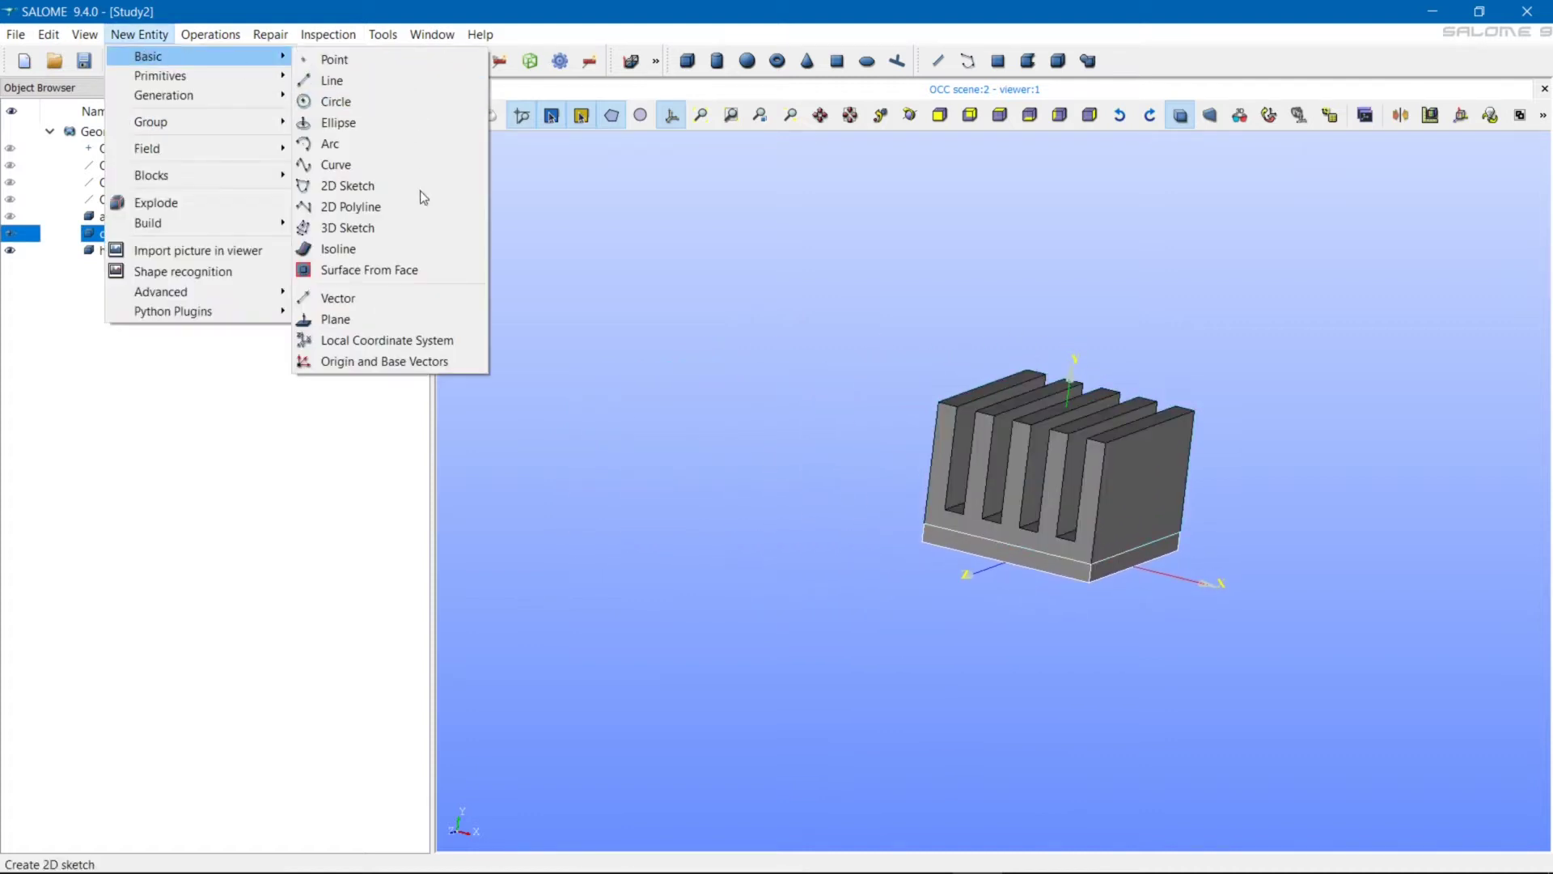
pyautogui.click(414, 316)
pyautogui.moveTo(711, 296); pyautogui.dragTo(260, 309)
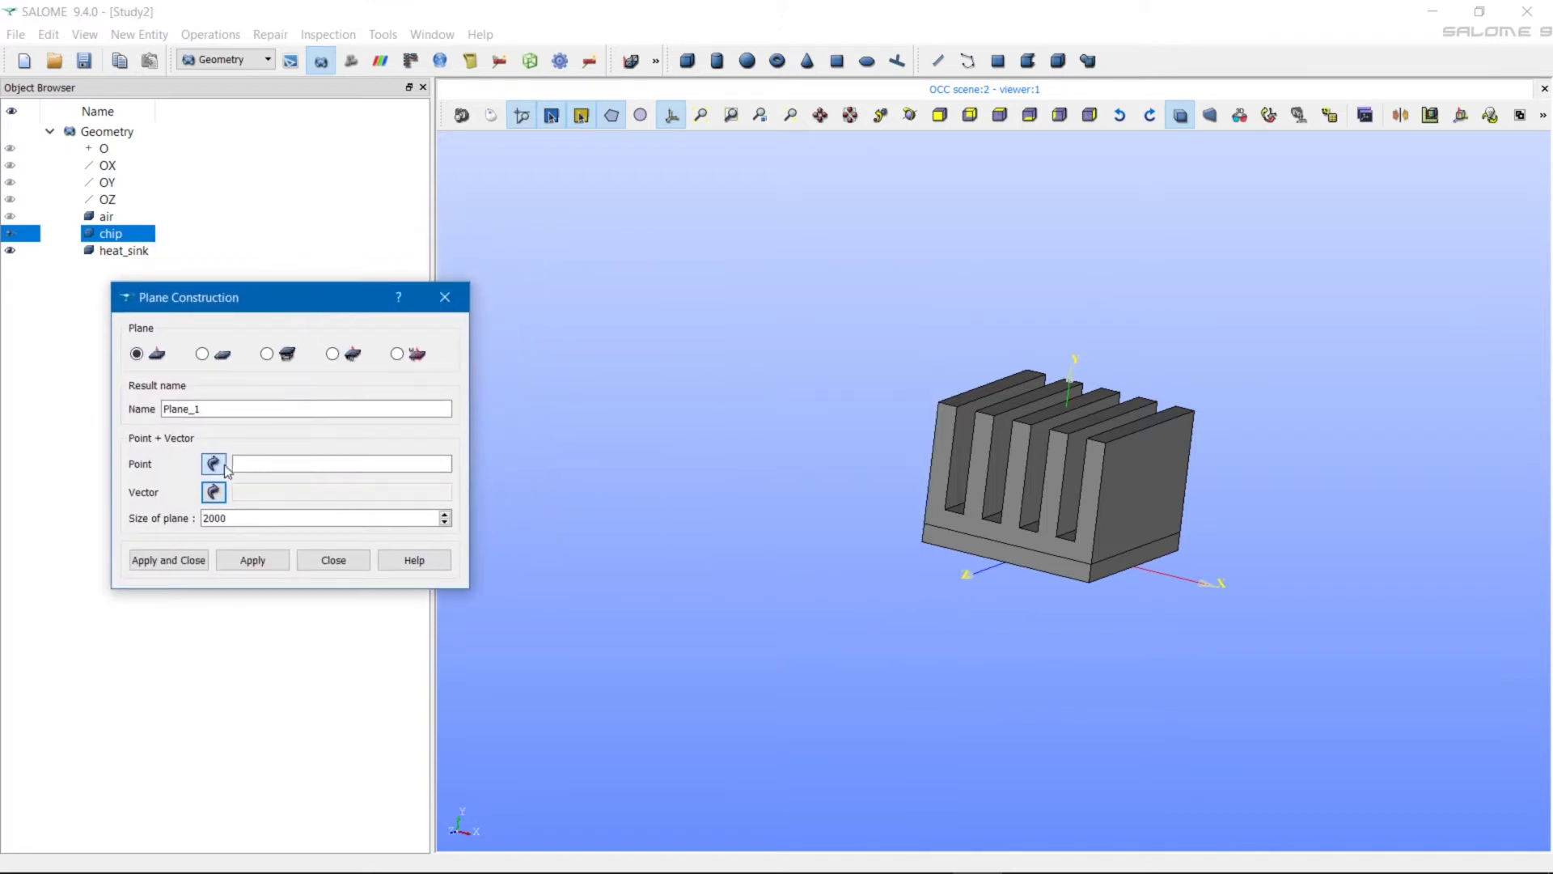
pyautogui.click(1092, 569)
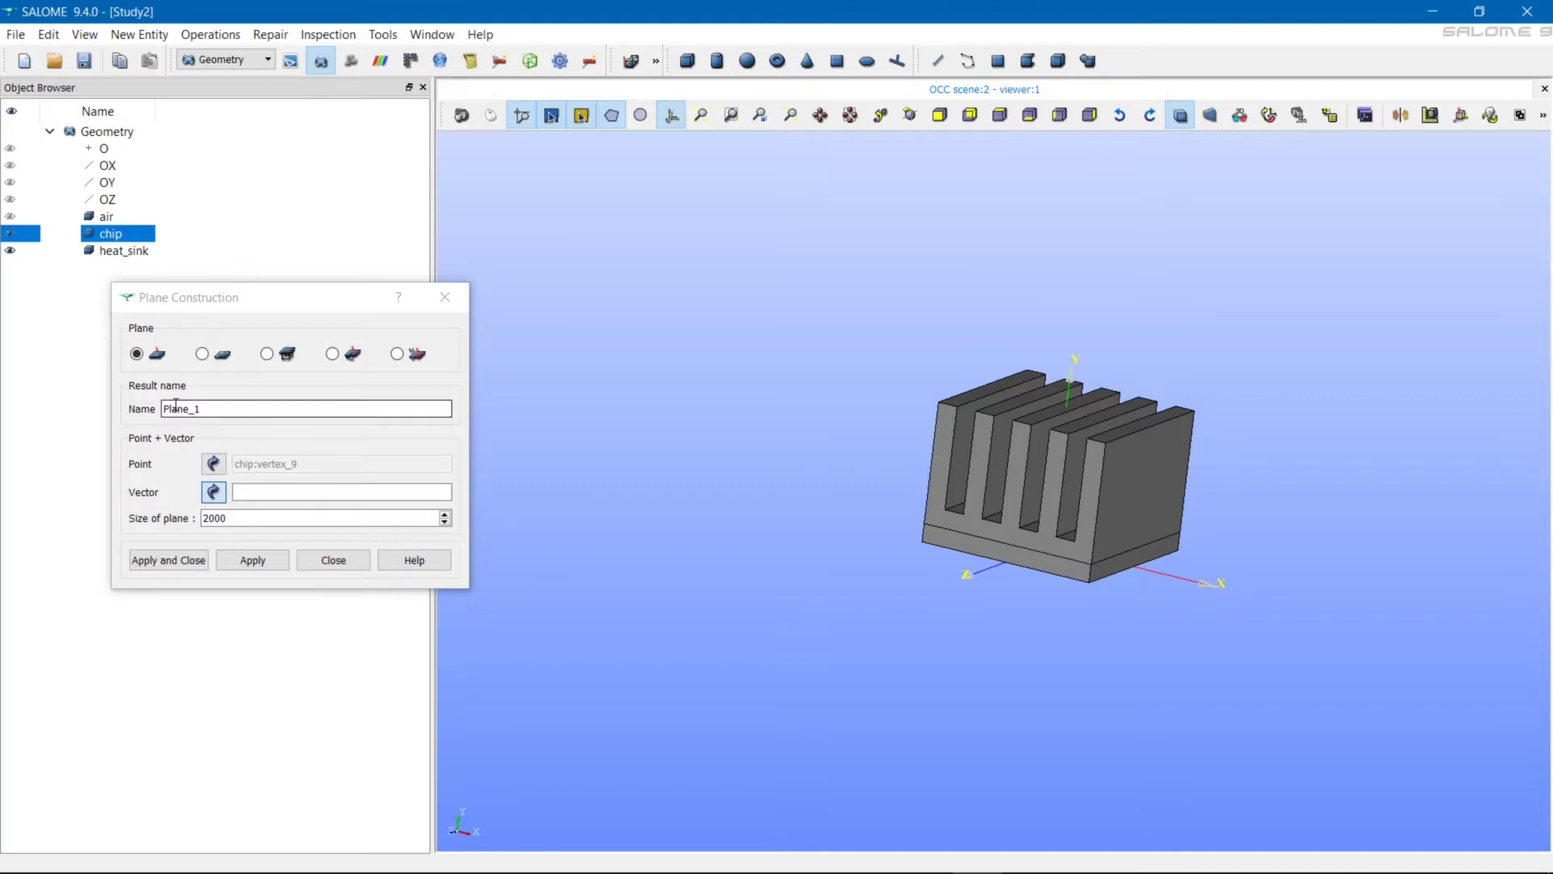
pyautogui.click(107, 183)
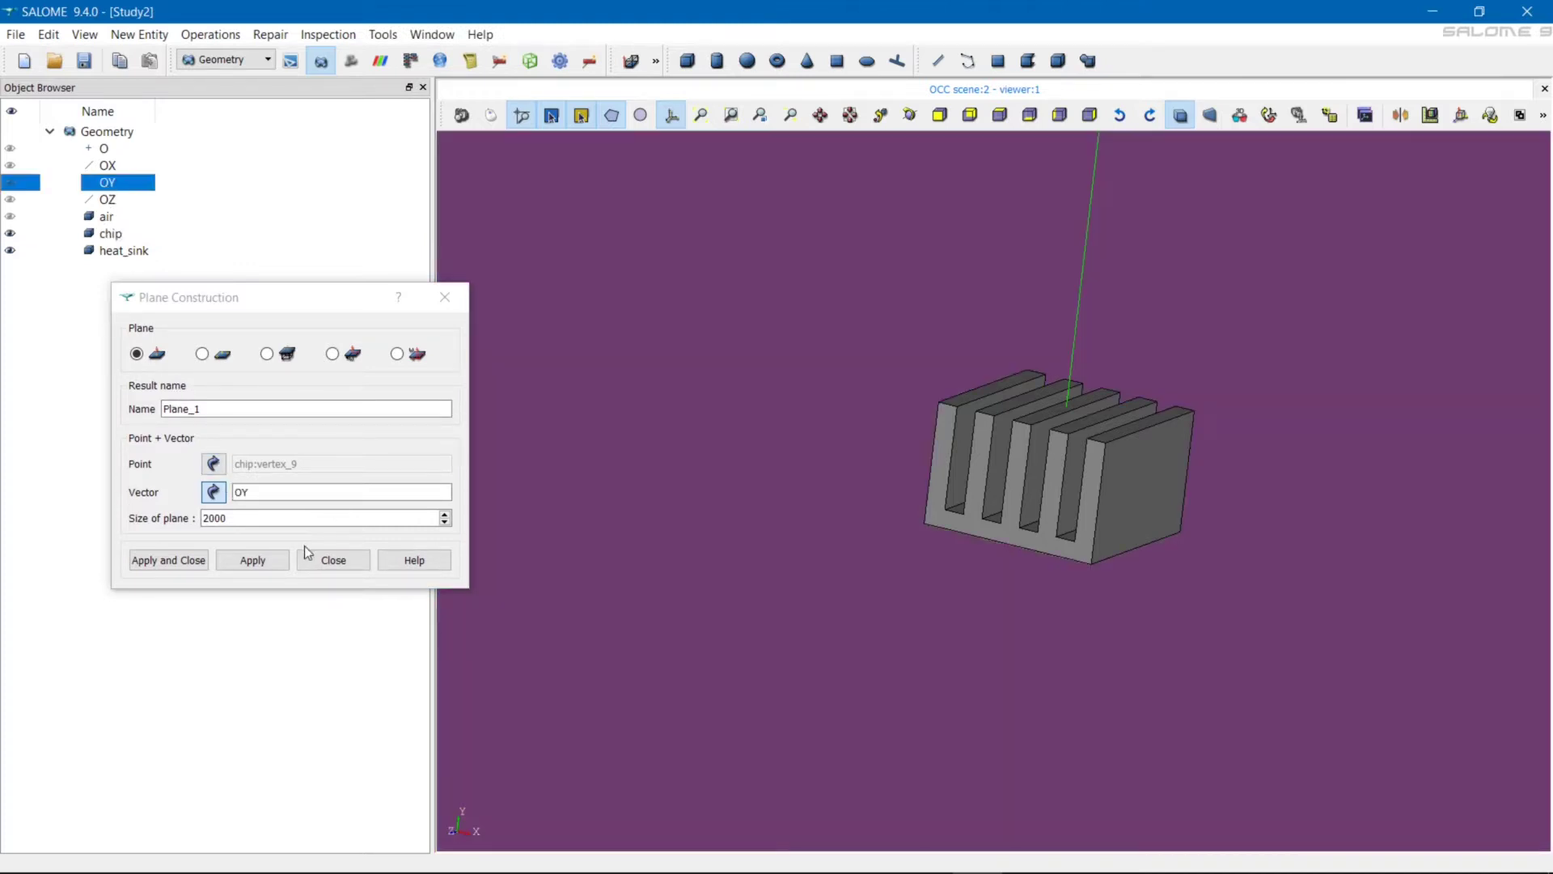
pyautogui.doubleClick(214, 518)
pyautogui.write('0.5')
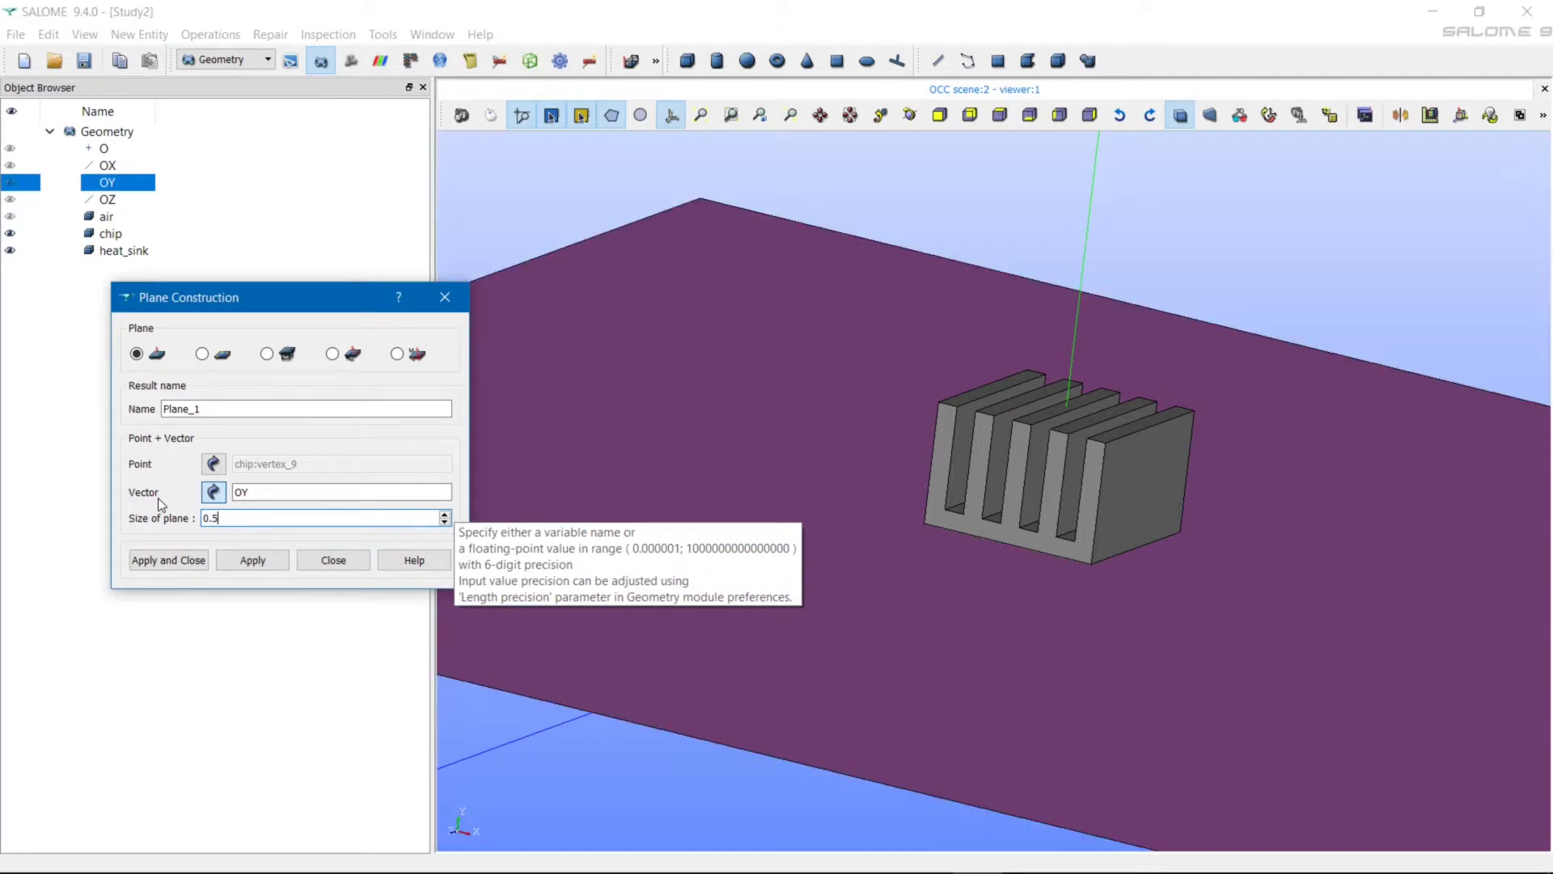
pyautogui.click(253, 560)
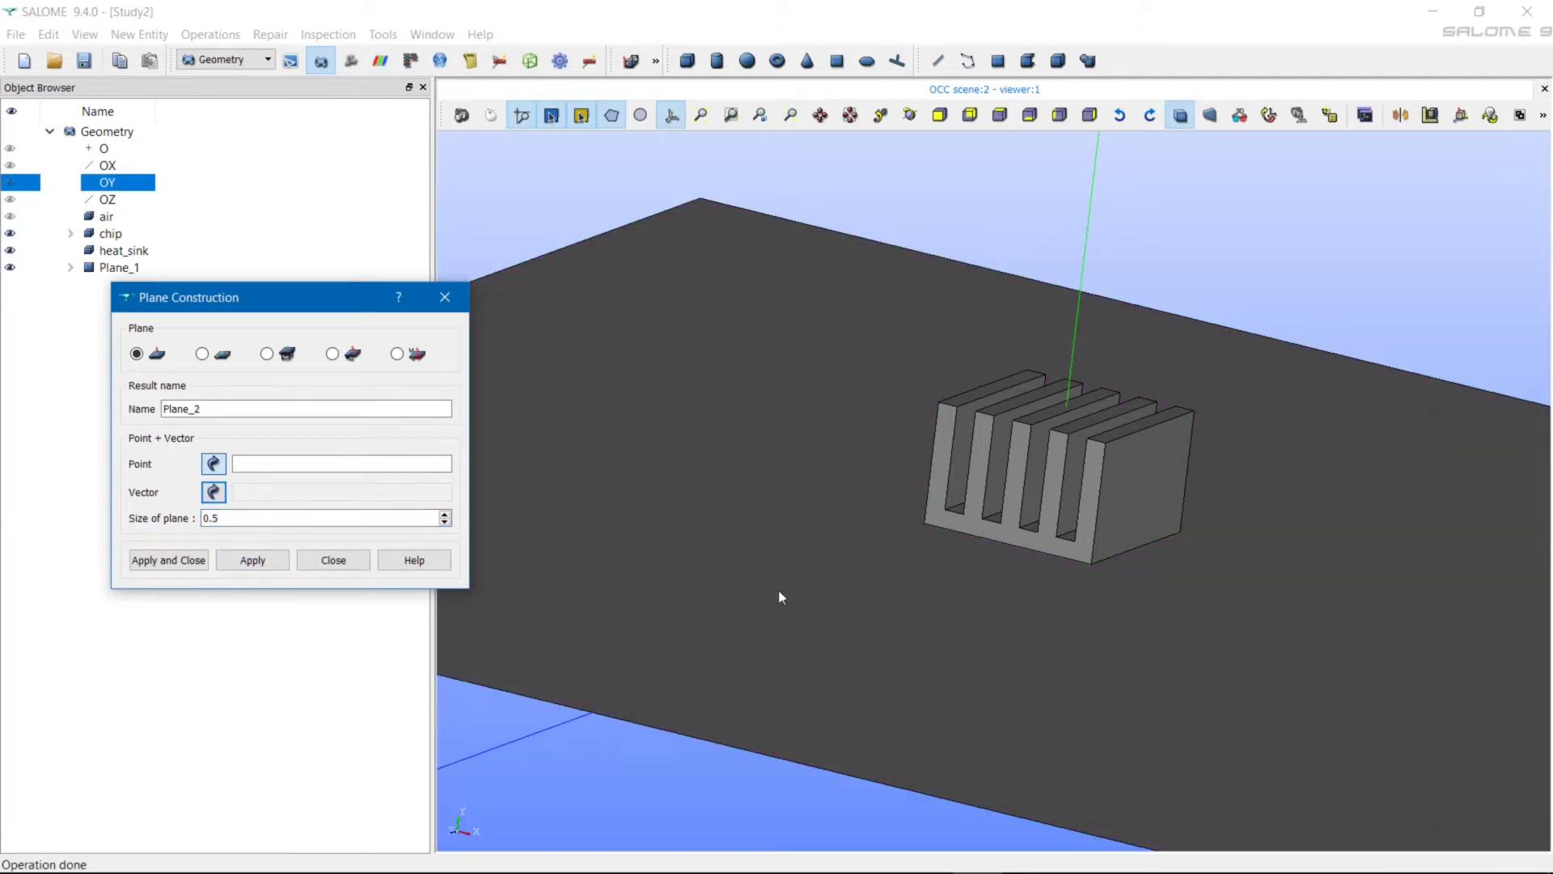
# - Create a size 0.5 plane normal to OY through a heat sink vertex at the base of the fins
pyautogui.click(1075, 541)
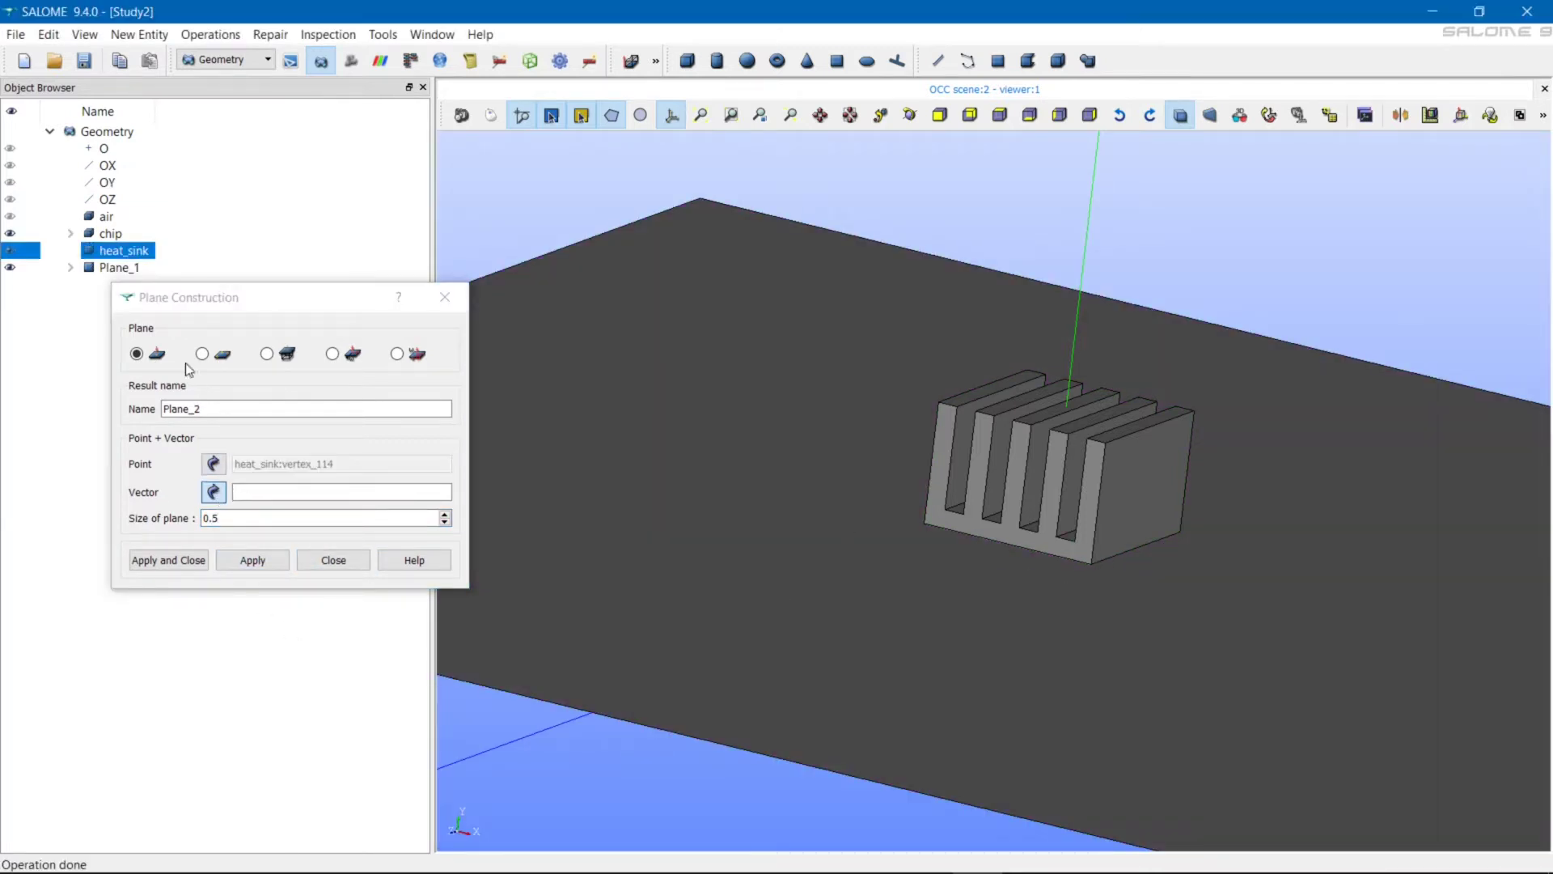
pyautogui.click(110, 182)
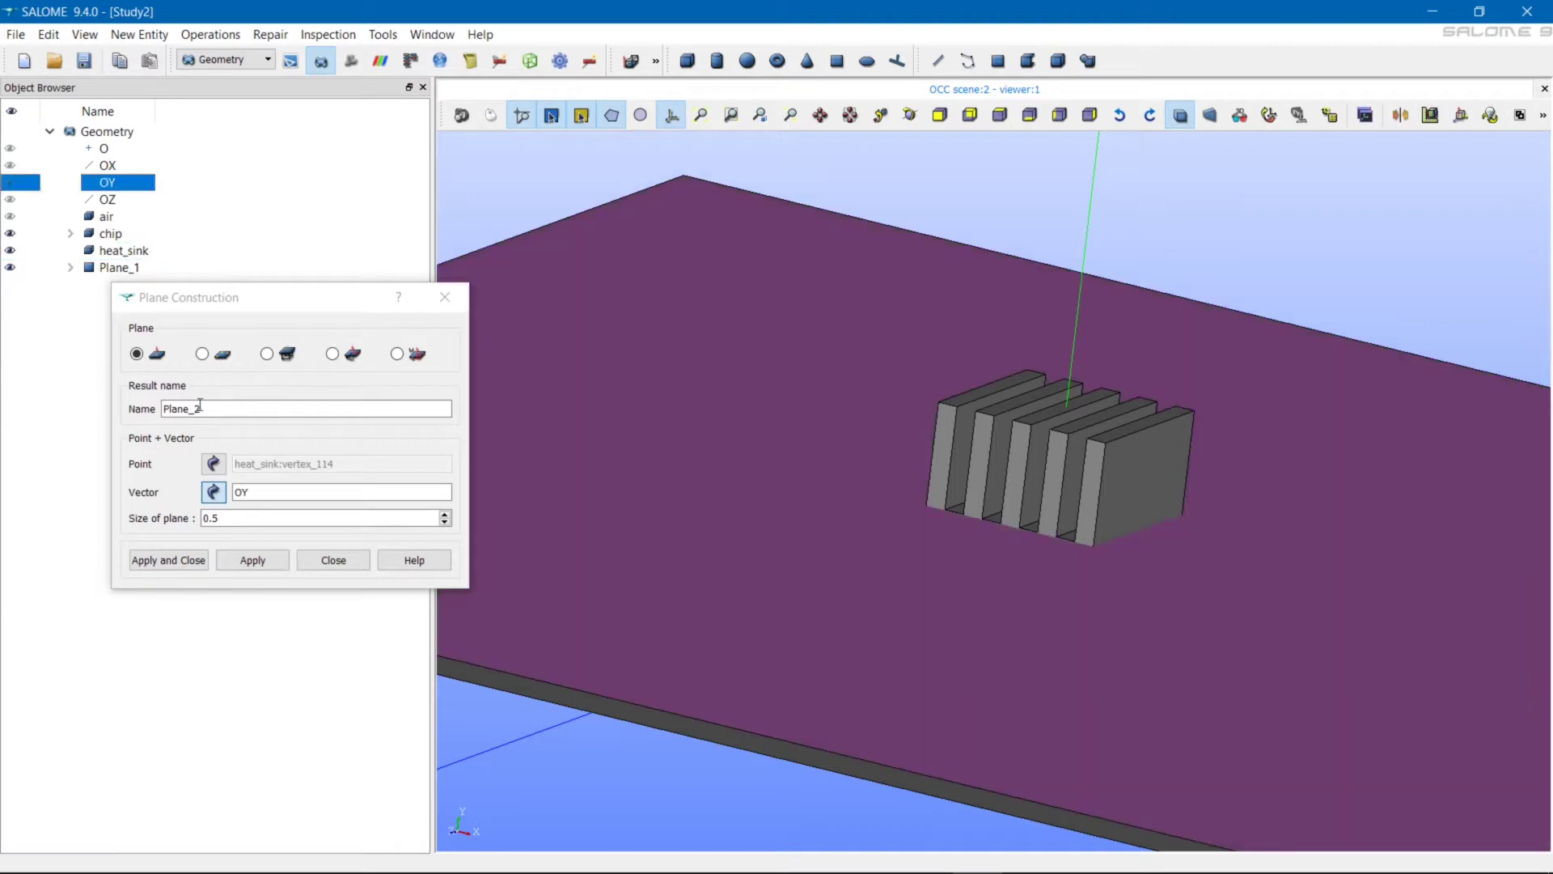
pyautogui.click(250, 560)
# - Create a size 0.5 plane normal to OY through the top front corner of the heat sink's outermost fin
pyautogui.keyDown('ctrl'); pyautogui.moveTo(812, 582); pyautogui.dragTo(694, 593, button='right'); pyautogui.keyUp('ctrl')
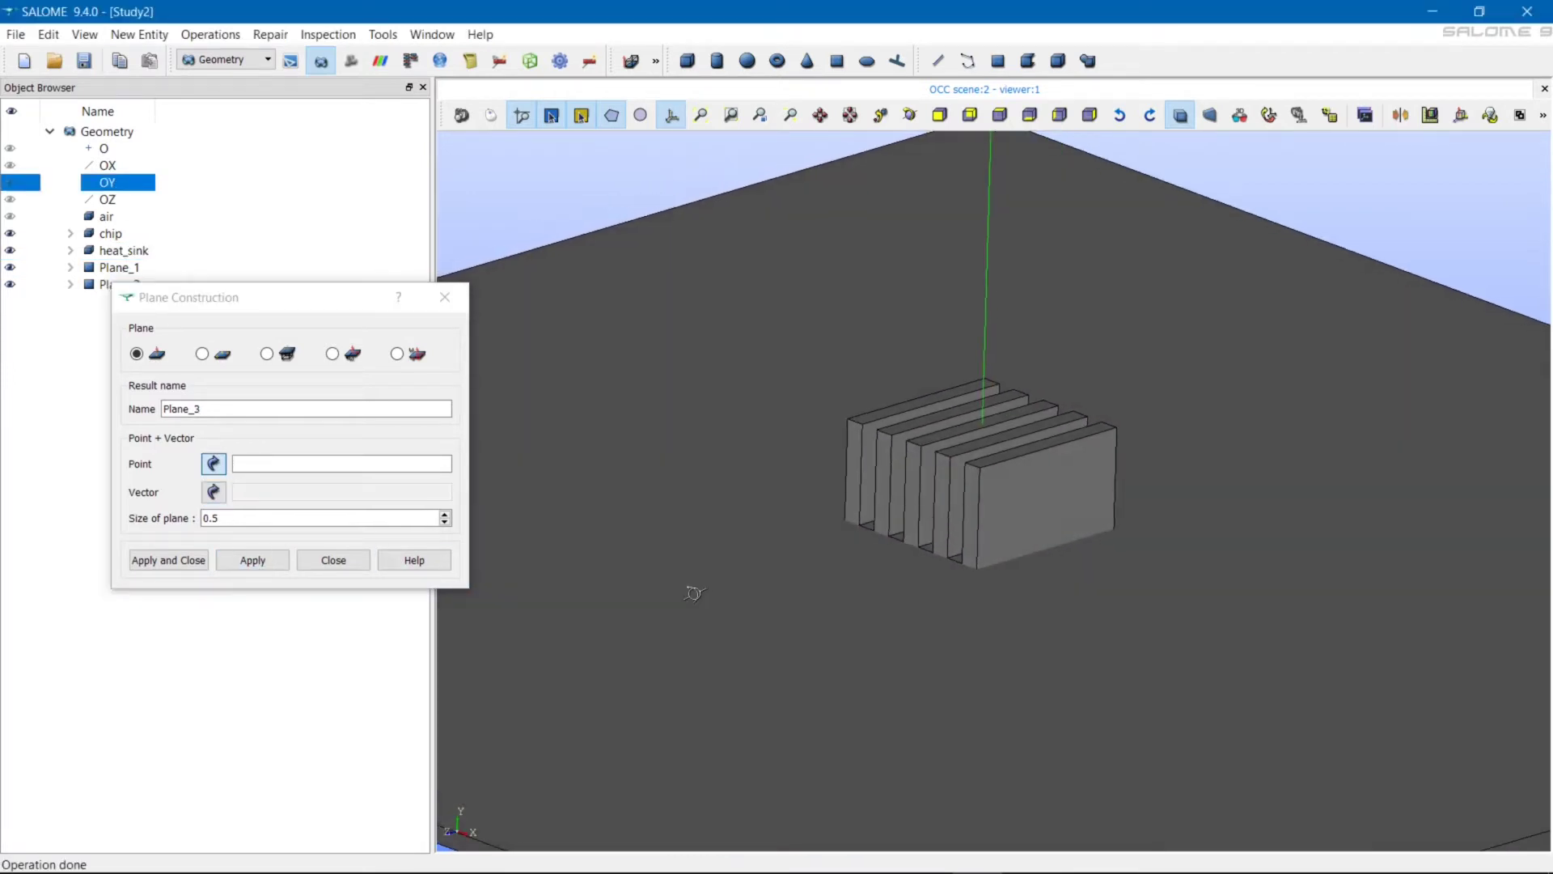
pyautogui.click(980, 468)
pyautogui.click(108, 183)
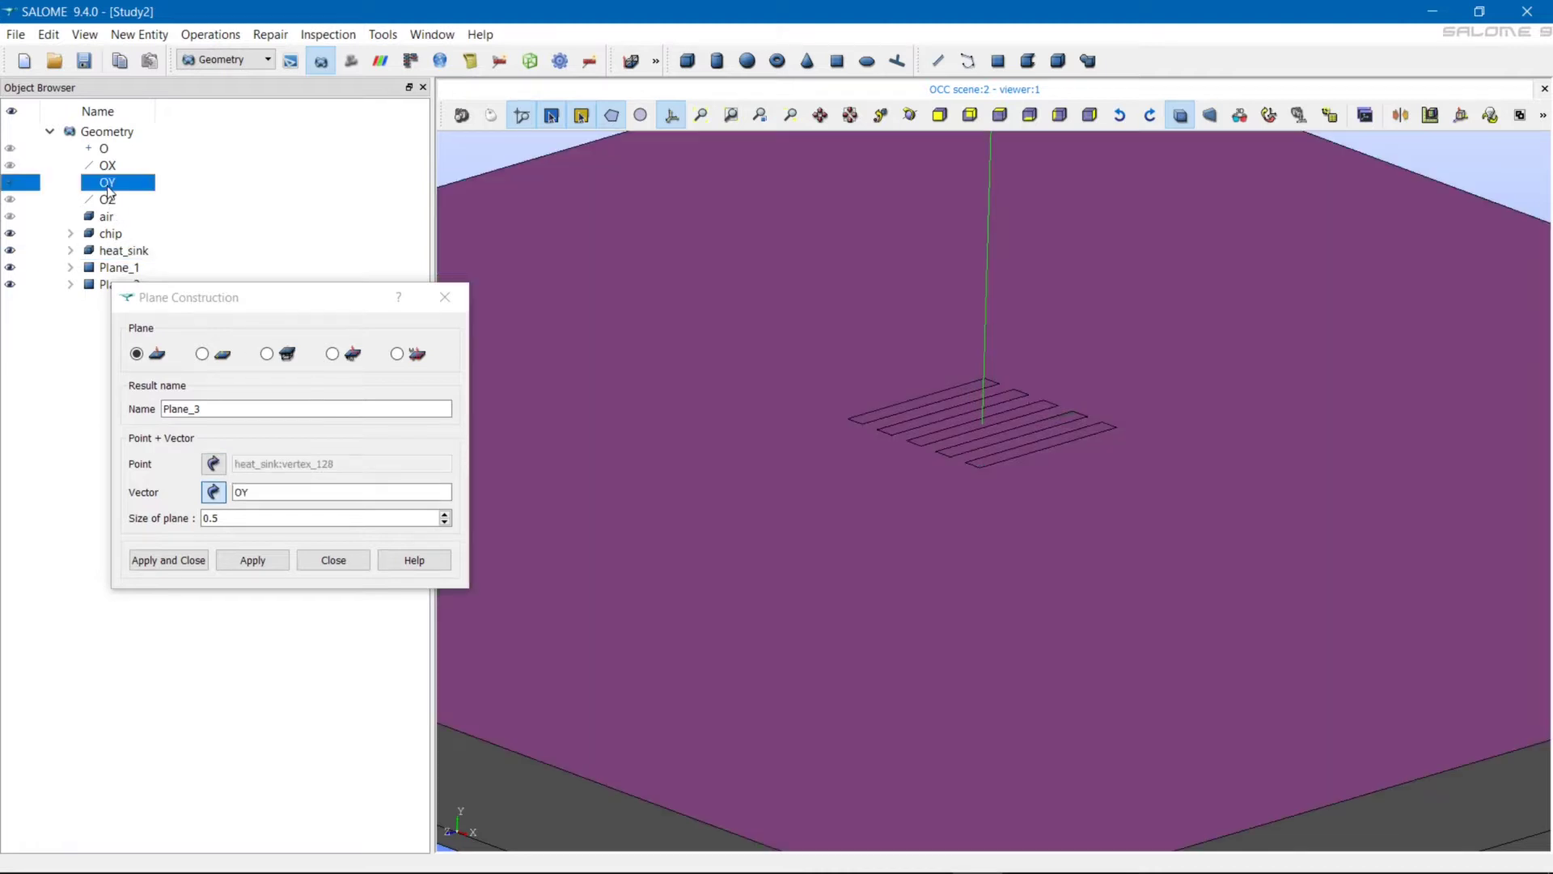
pyautogui.click(265, 563)
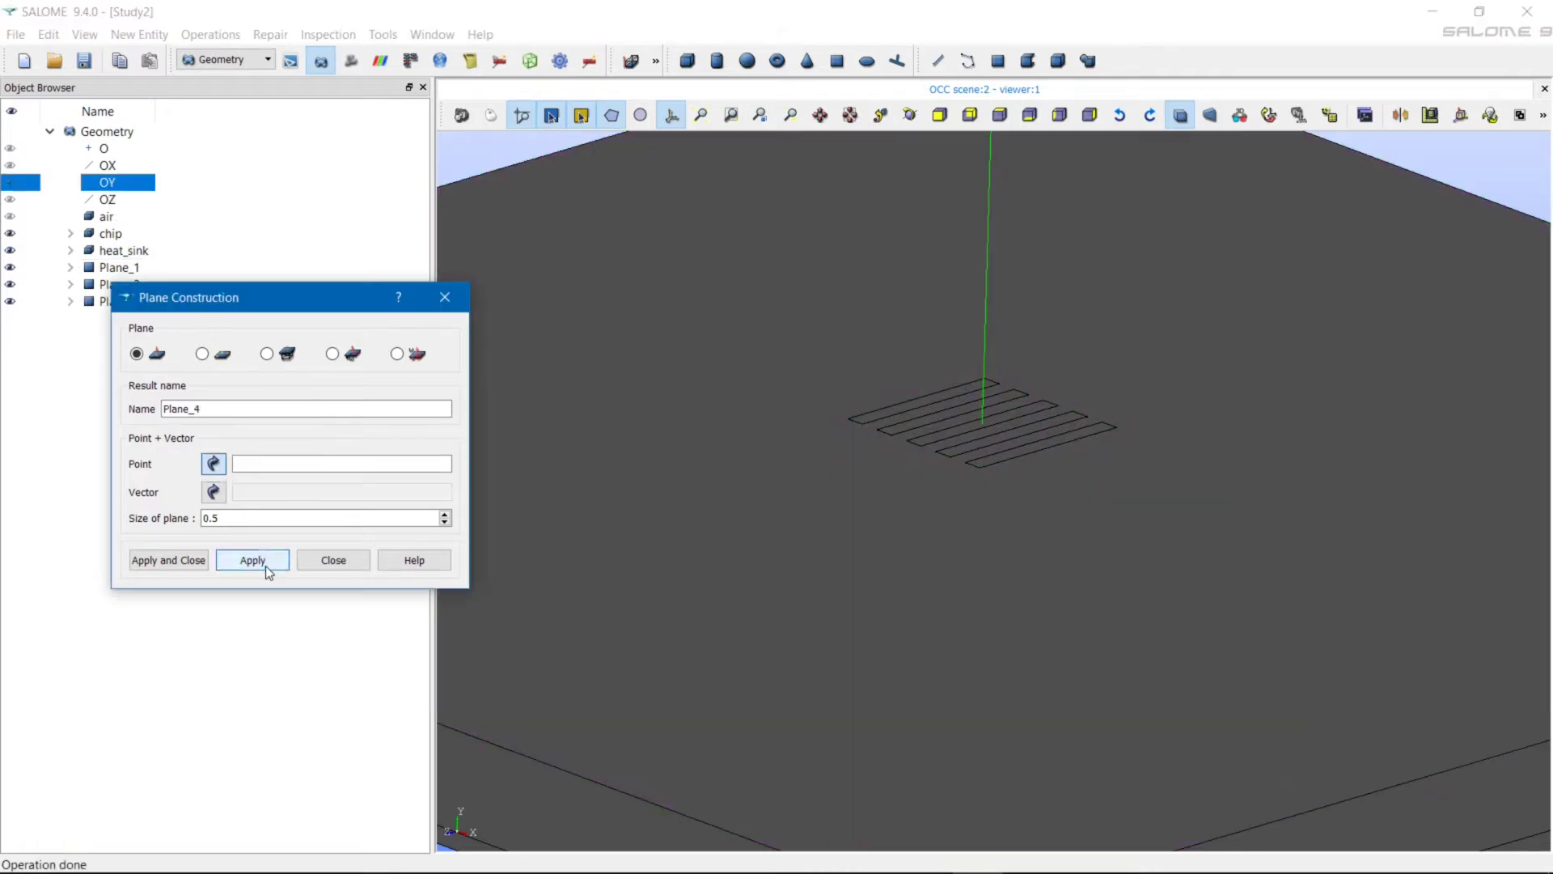
# - Create a size 0.5 plane normal to OZ through the top front corner of the heat sink's outermost fin
pyautogui.click(981, 471)
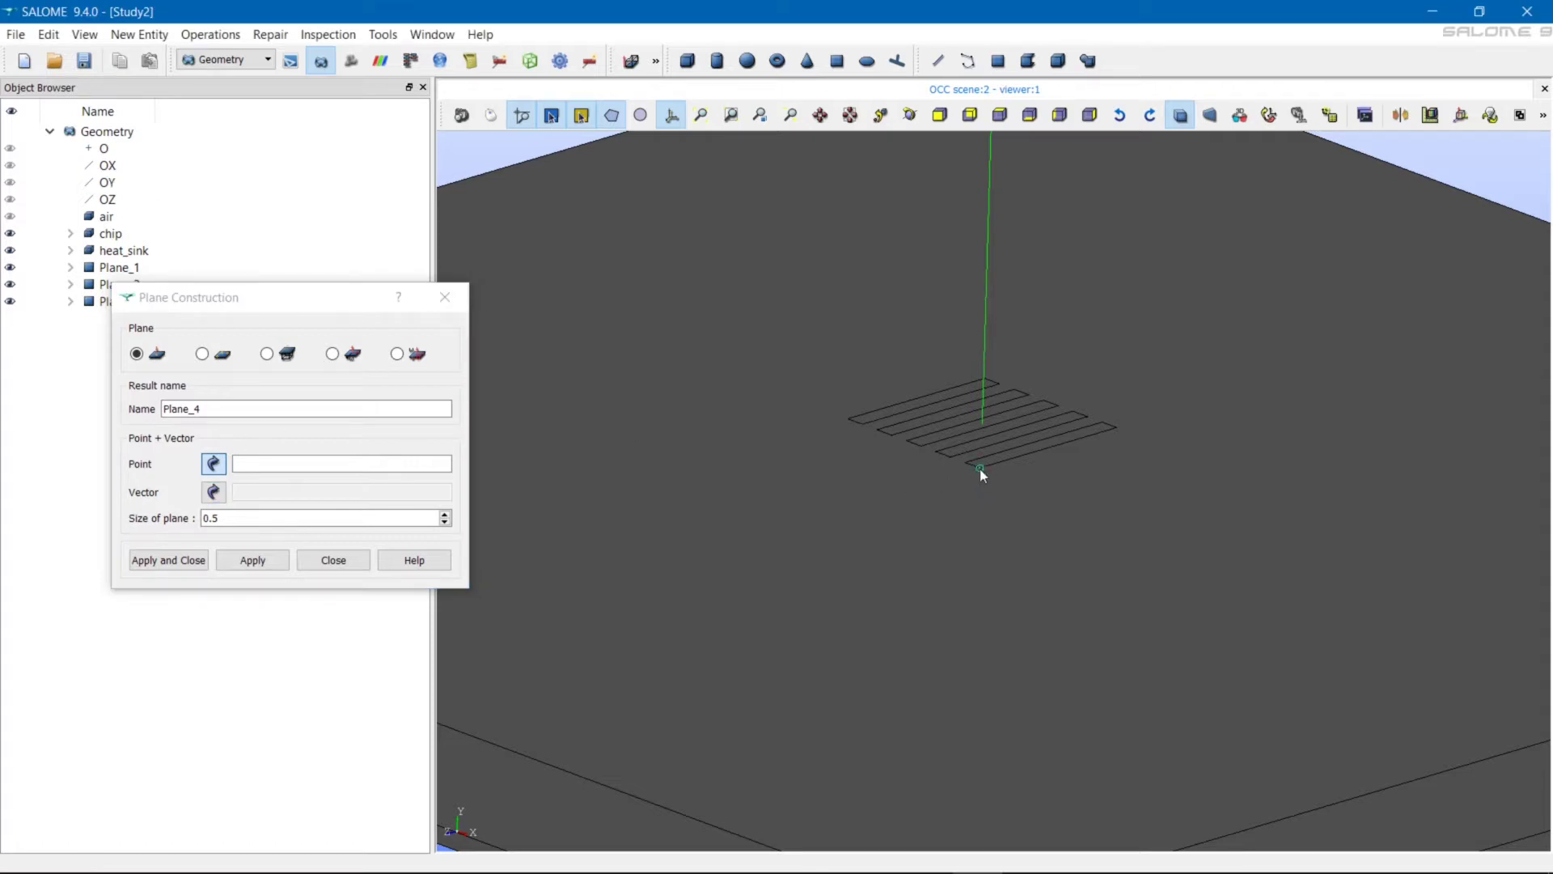
pyautogui.click(979, 468)
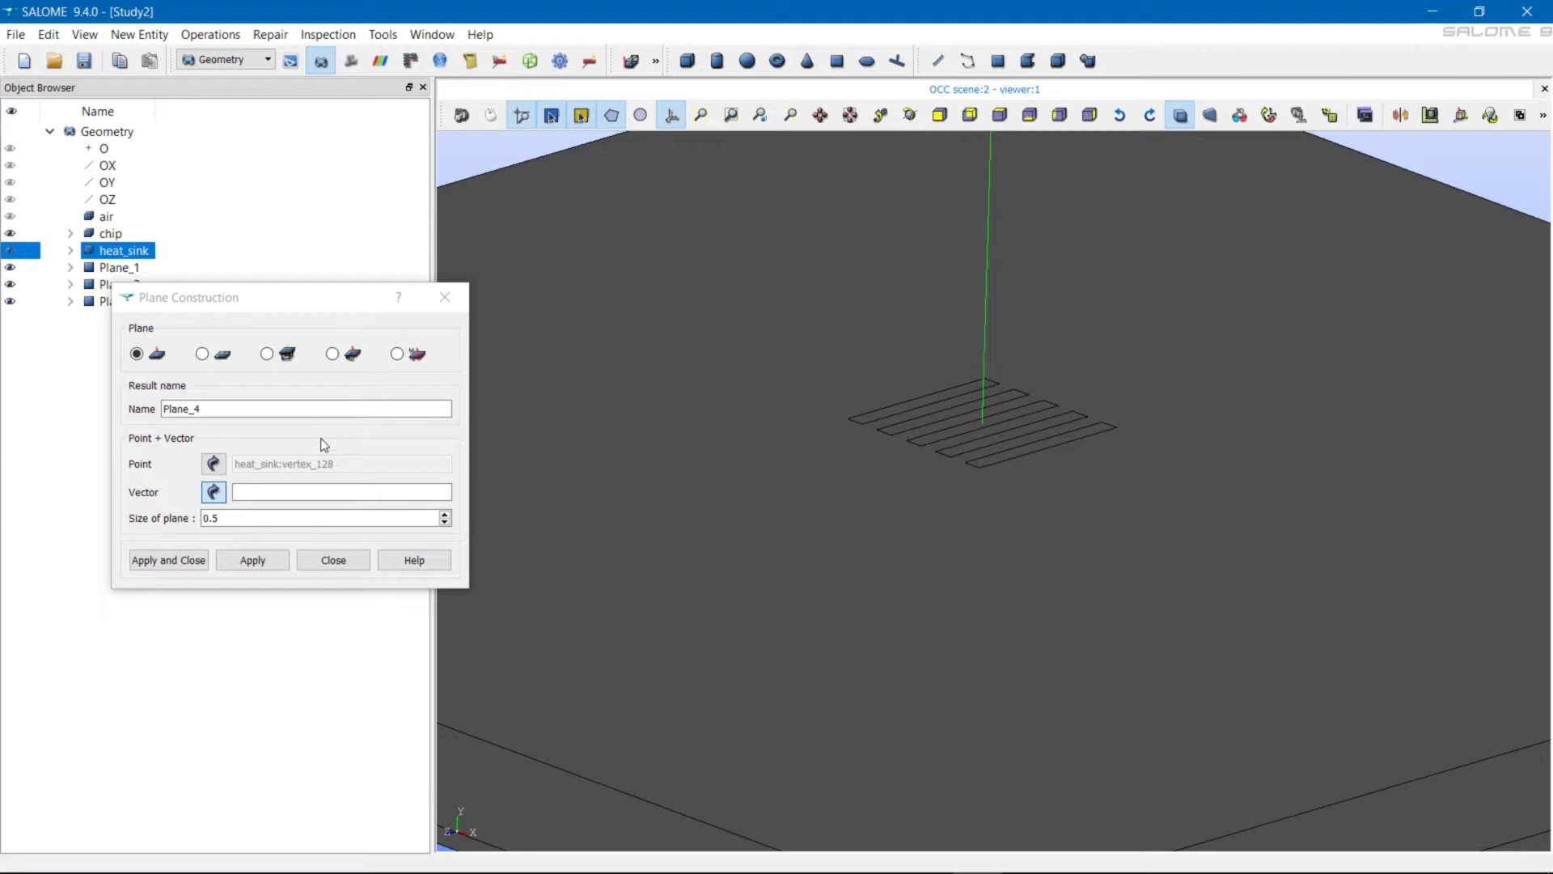
pyautogui.click(108, 200)
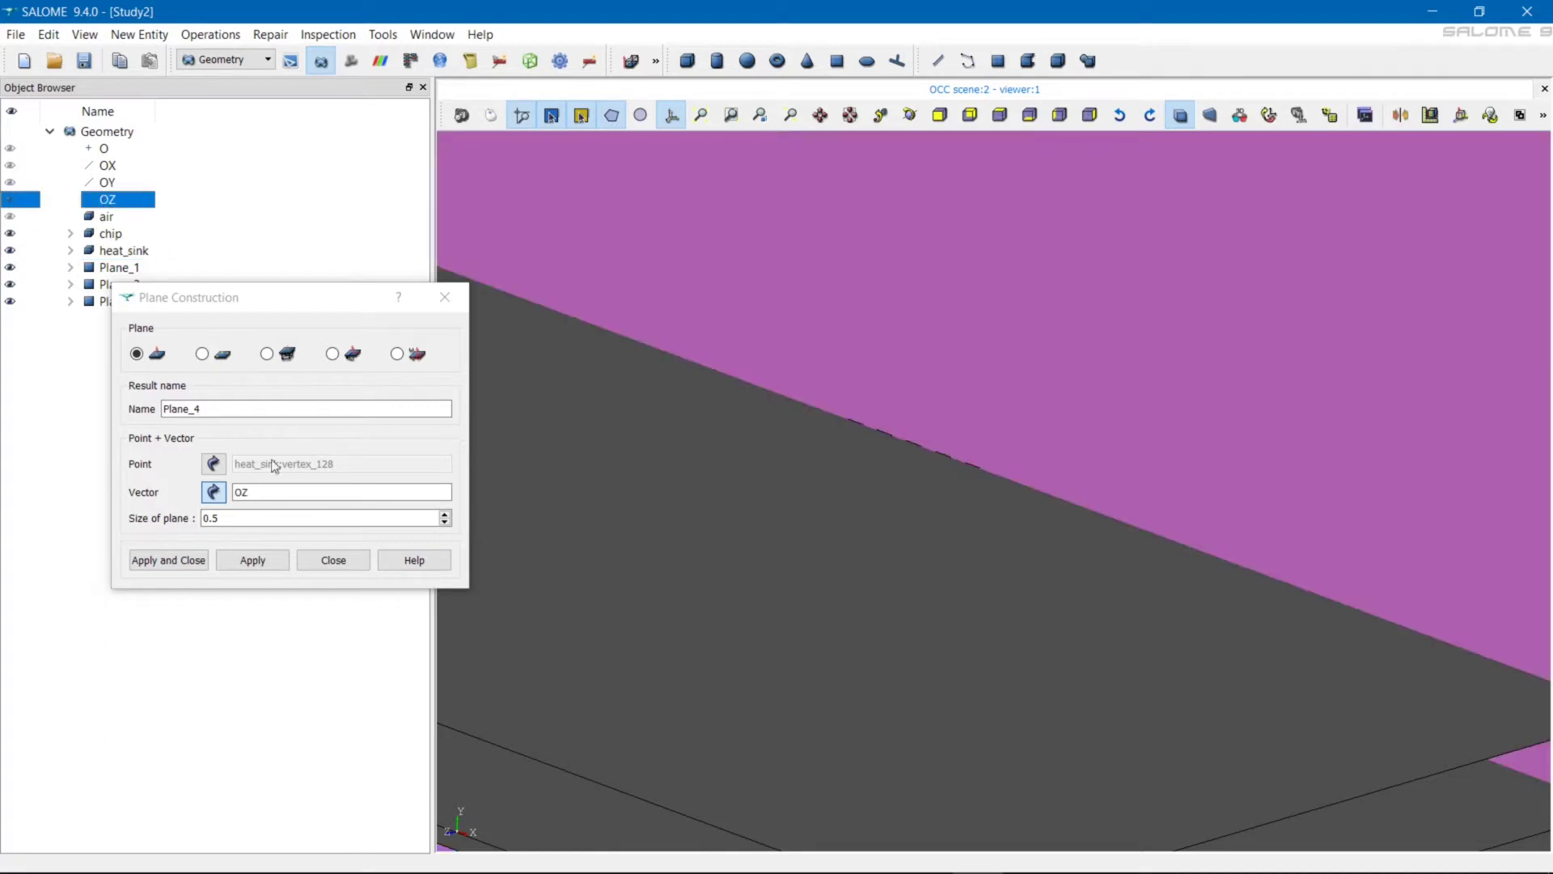
pyautogui.click(254, 559)
# - Create a size 0.5 plane normal to OZ through the top corner at the opposite end of the same fin
pyautogui.keyDown('ctrl'); pyautogui.moveTo(976, 587); pyautogui.dragTo(593, 659, button='right'); pyautogui.keyUp('ctrl')
pyautogui.click(1118, 463)
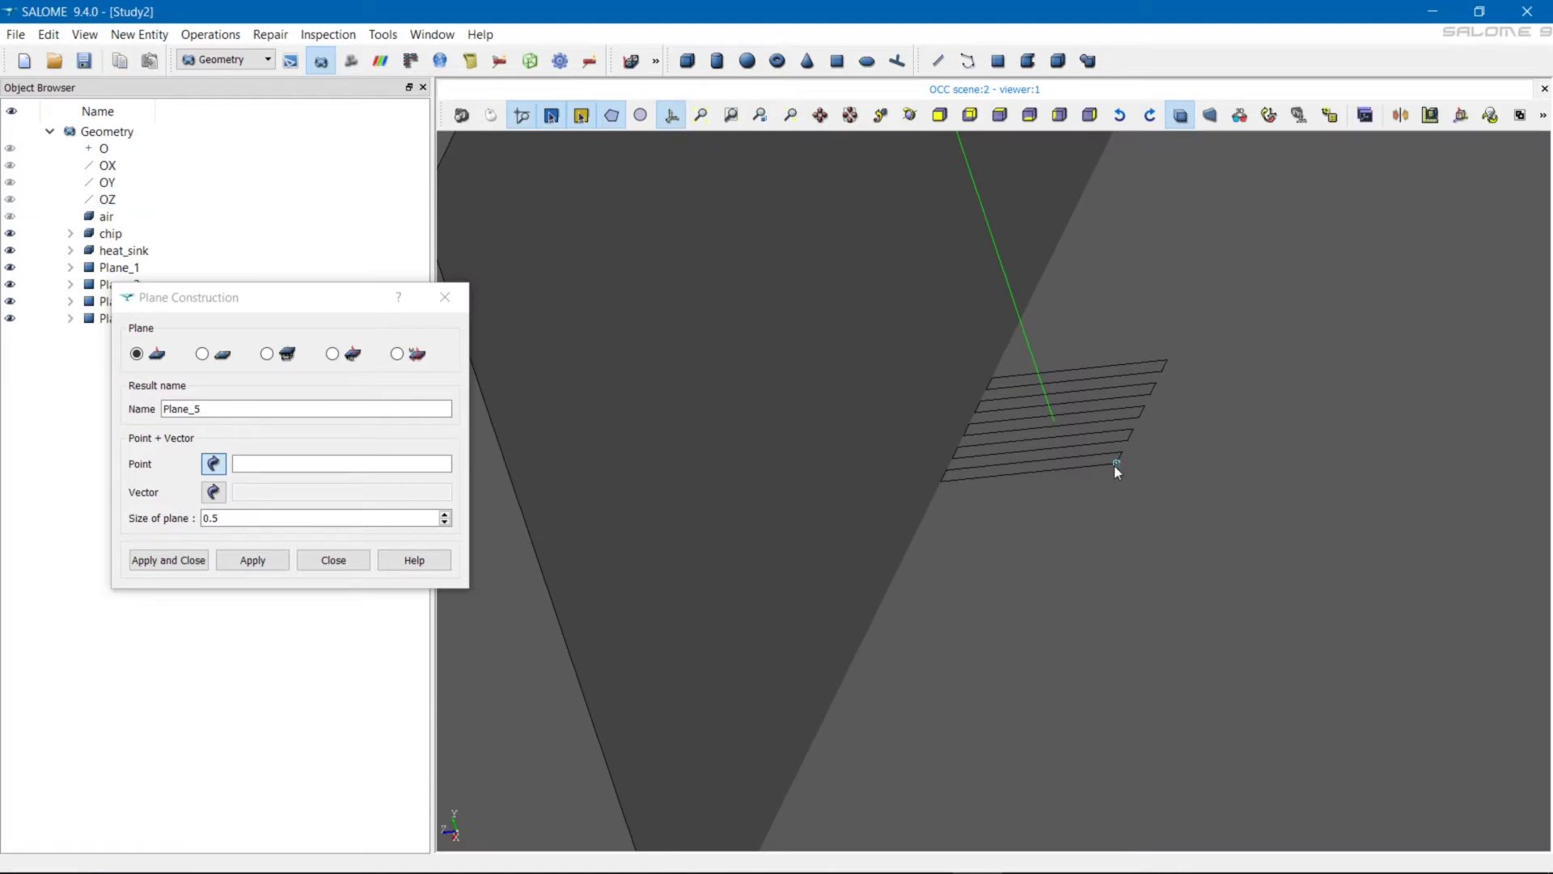
pyautogui.click(1116, 464)
pyautogui.click(102, 200)
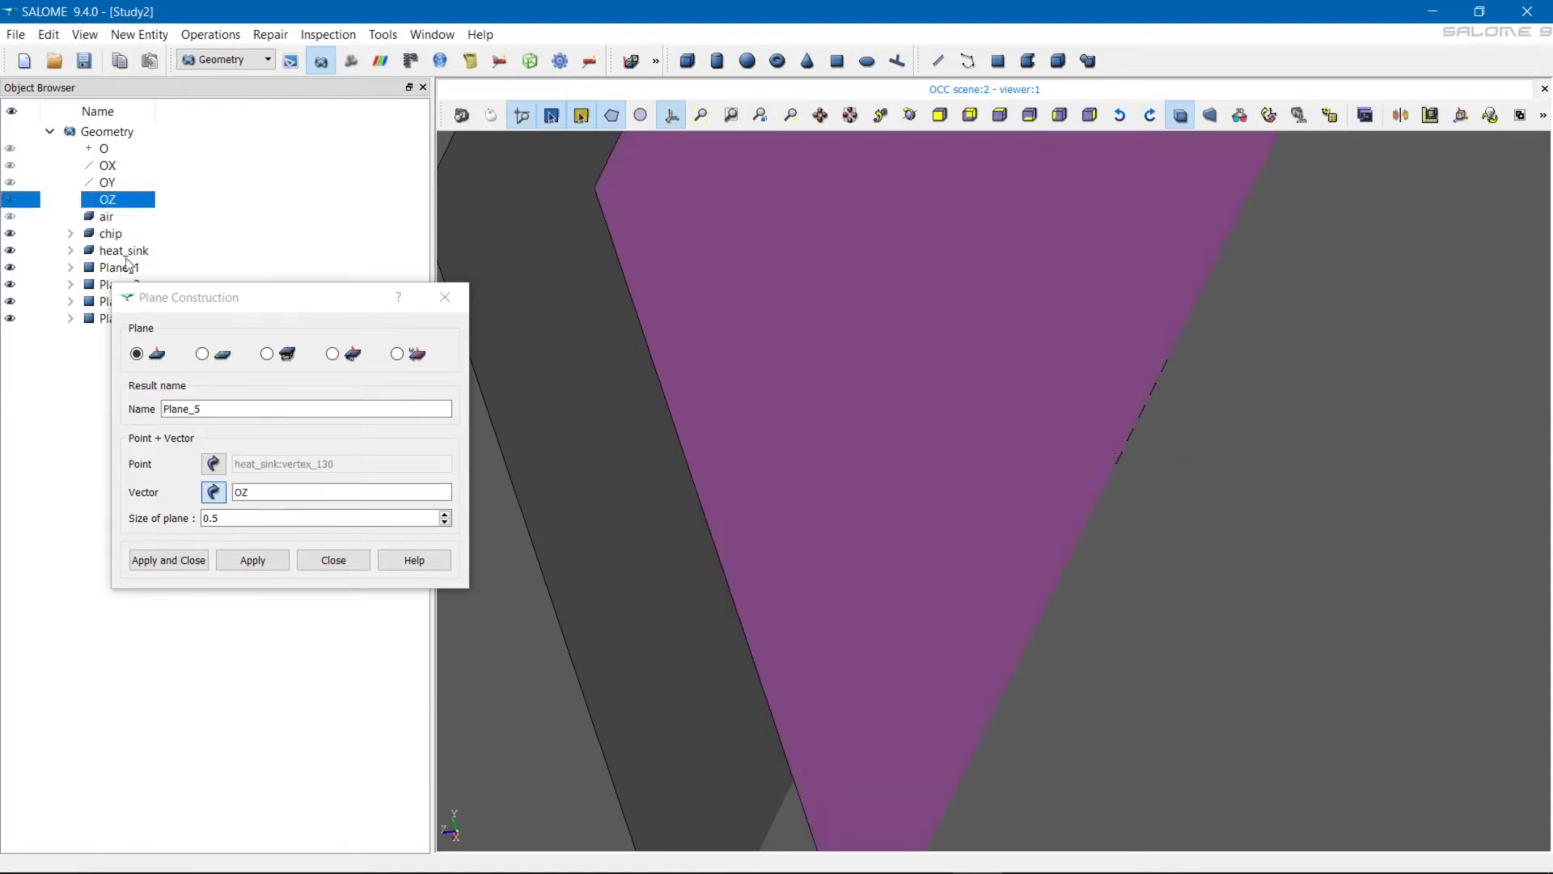
pyautogui.click(252, 560)
# - Create a size 0.5 plane normal to OX through heat sink vertex_130, the outermost fin's top rear corner
pyautogui.keyDown('ctrl'); pyautogui.moveTo(822, 704); pyautogui.dragTo(1092, 559, button='right'); pyautogui.keyUp('ctrl')
pyautogui.scroll(6, 987, 599)
pyautogui.keyDown('ctrl'); pyautogui.moveTo(962, 567); pyautogui.dragTo(1039, 597, button='right'); pyautogui.keyUp('ctrl')
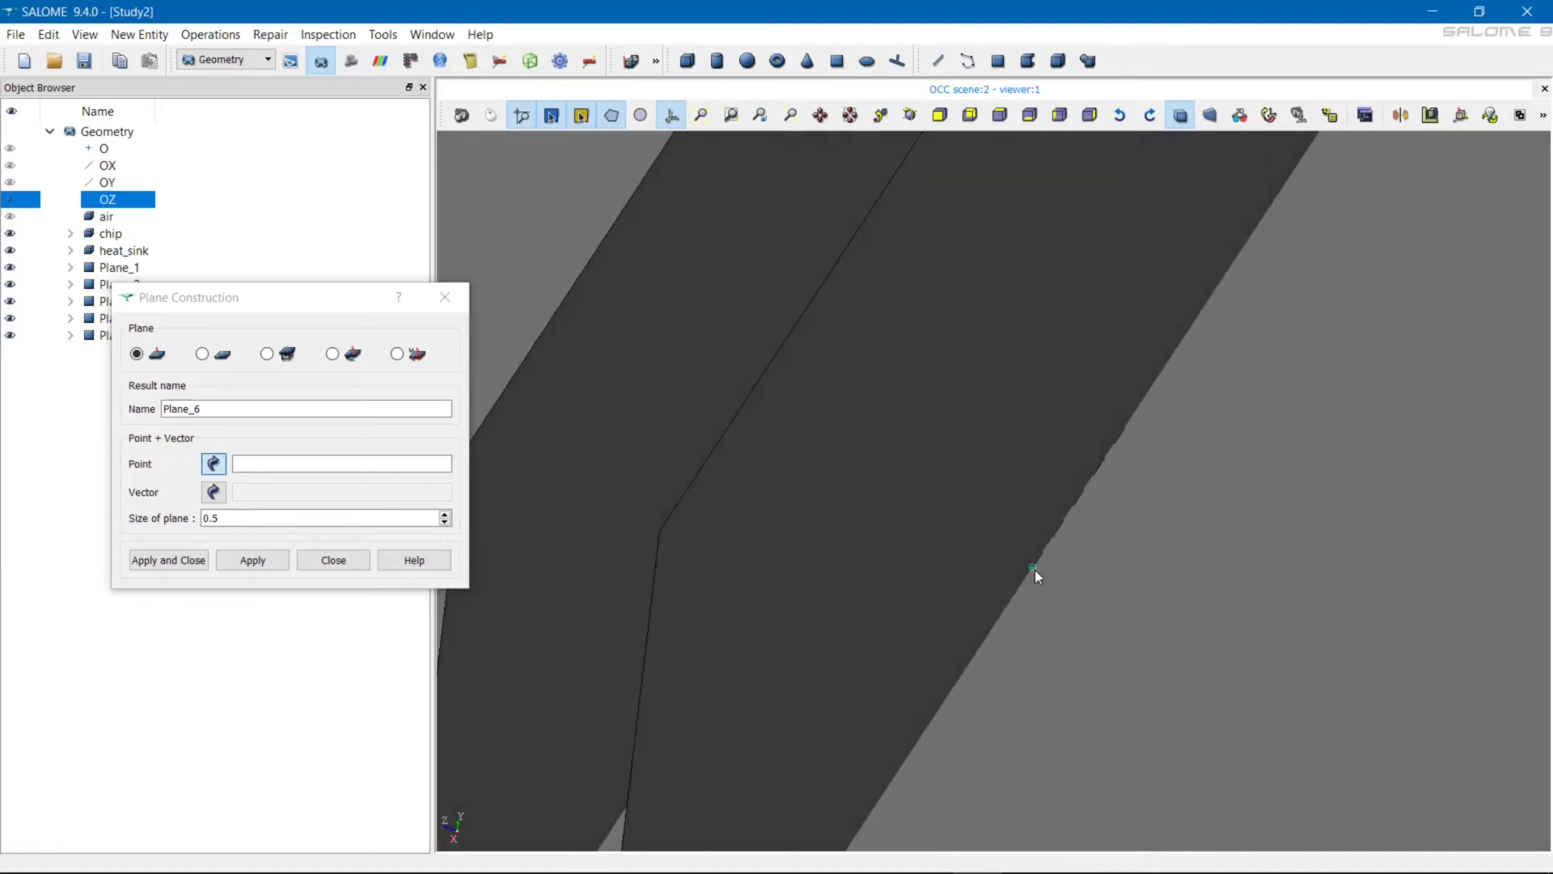
pyautogui.click(1034, 569)
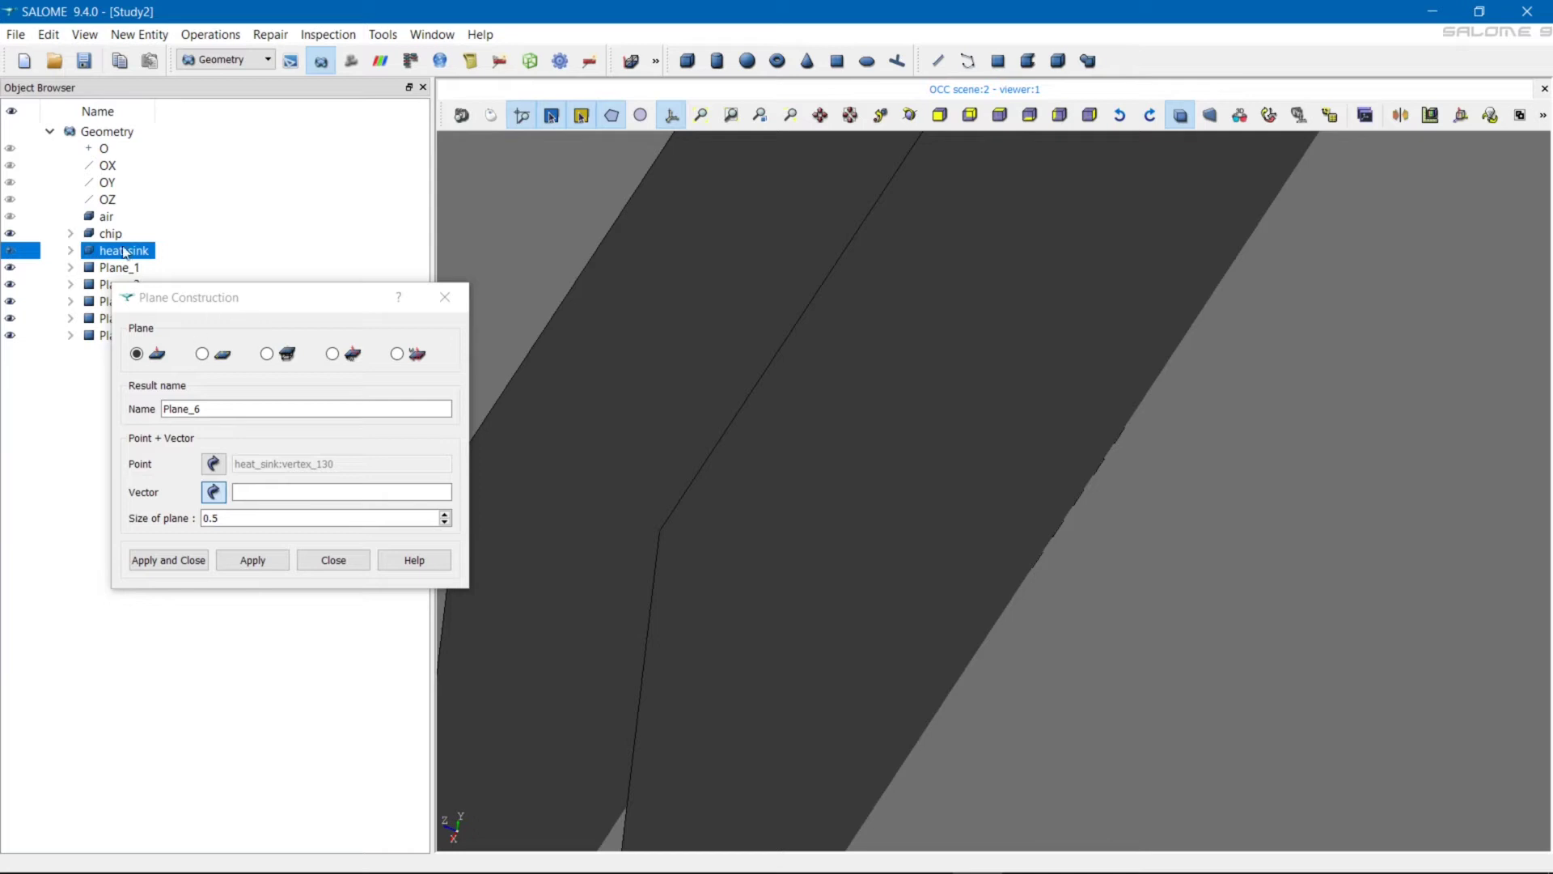
pyautogui.click(109, 187)
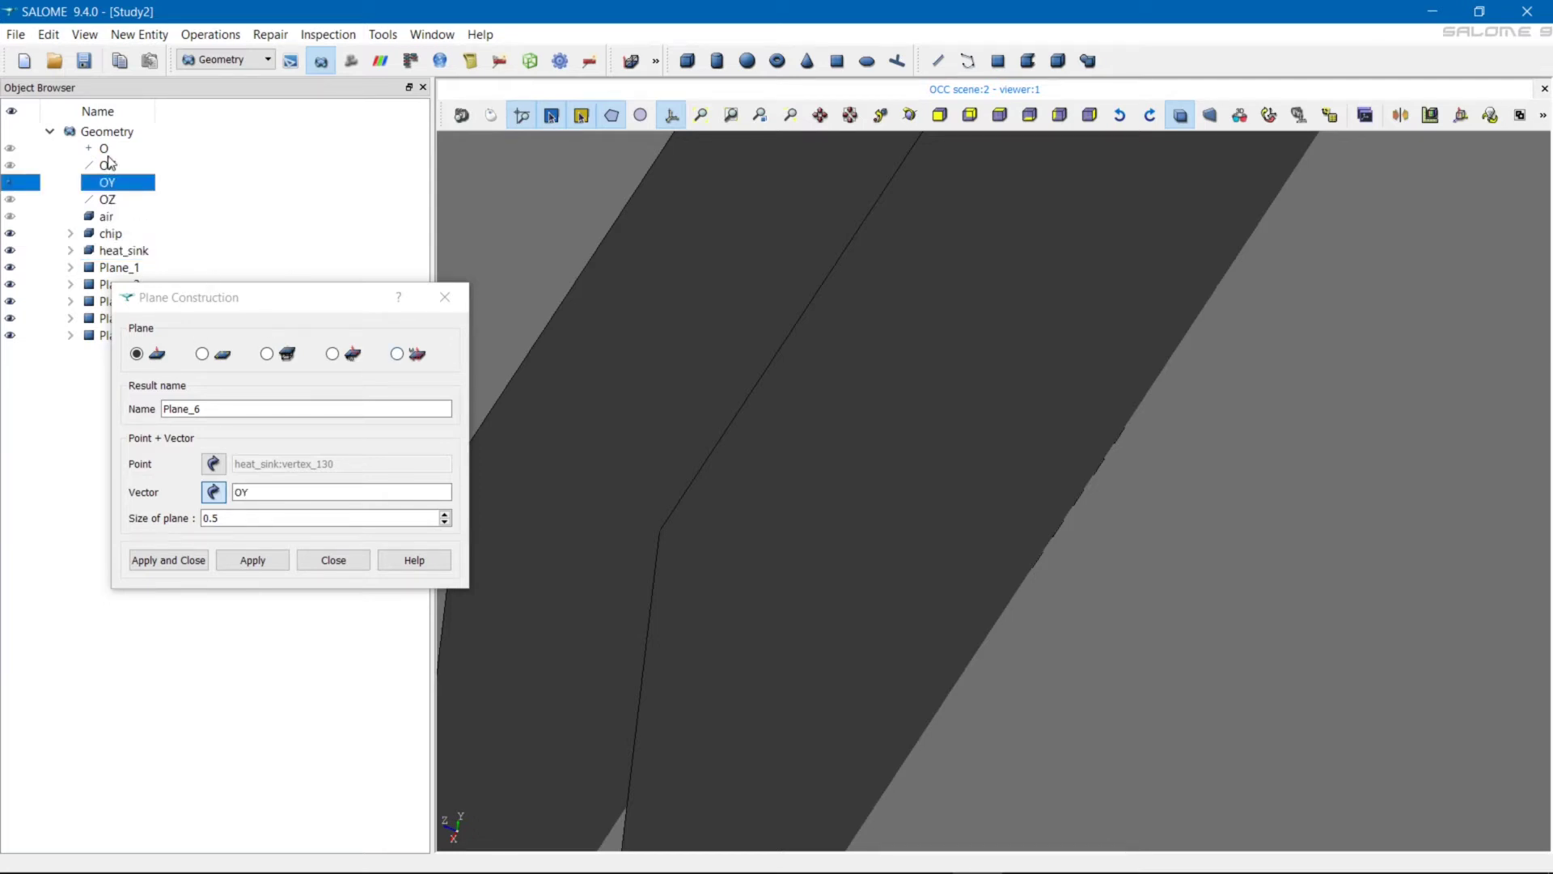
pyautogui.click(108, 166)
pyautogui.scroll(-5, 837, 453)
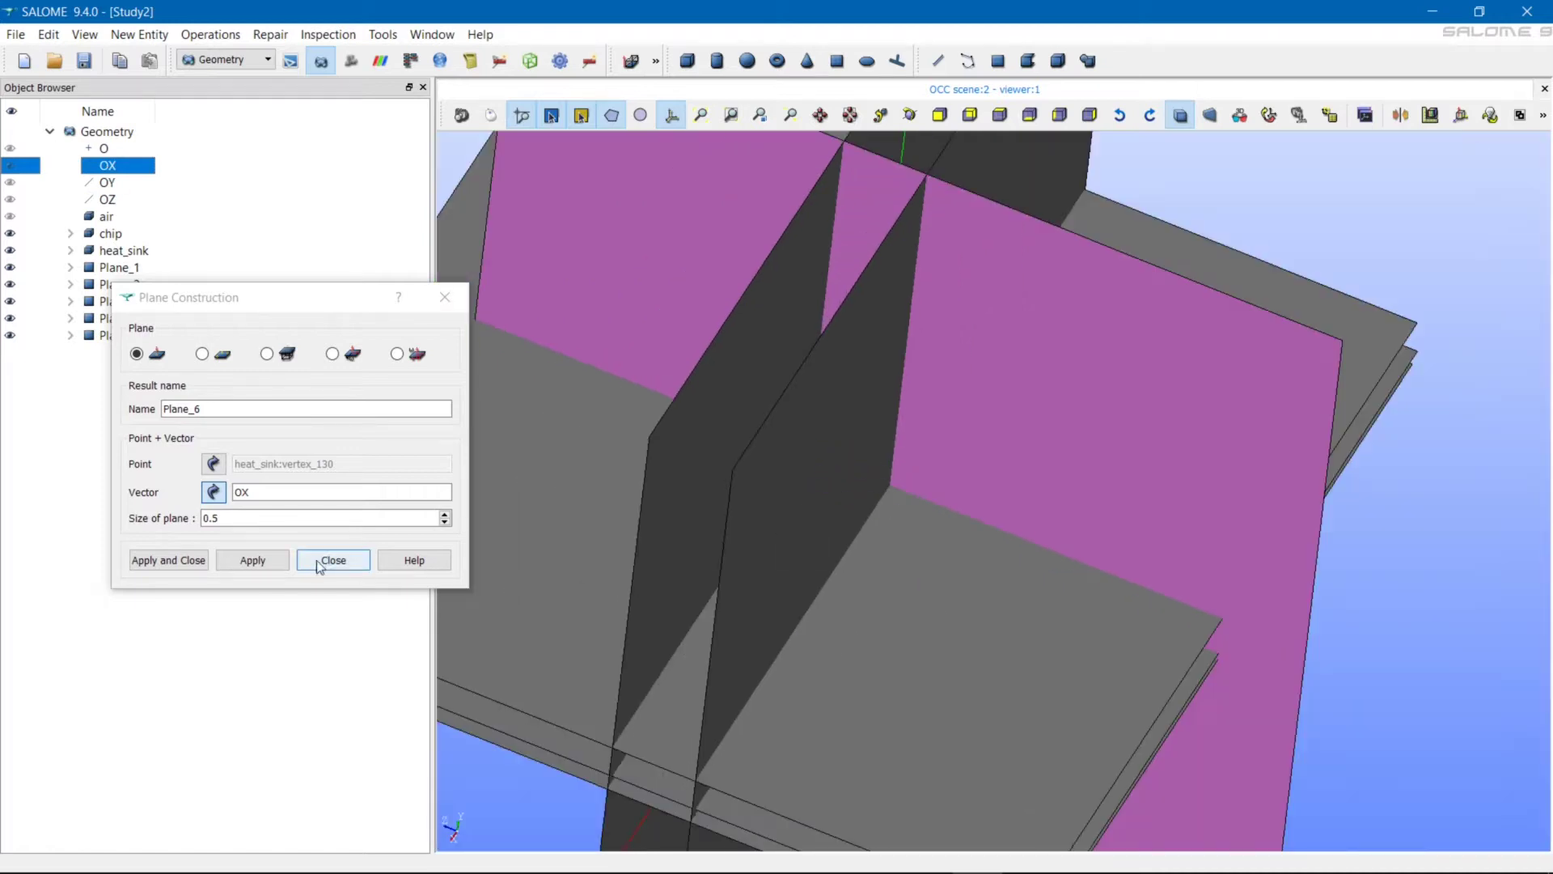
pyautogui.click(250, 559)
# - Create a size 0.5 plane normal to OX through heat sink vertex_11 on the opposite side and finish plane construction
pyautogui.keyDown('ctrl'); pyautogui.moveTo(639, 581); pyautogui.dragTo(627, 627, button='right'); pyautogui.keyUp('ctrl')
pyautogui.scroll(5, 949, 458)
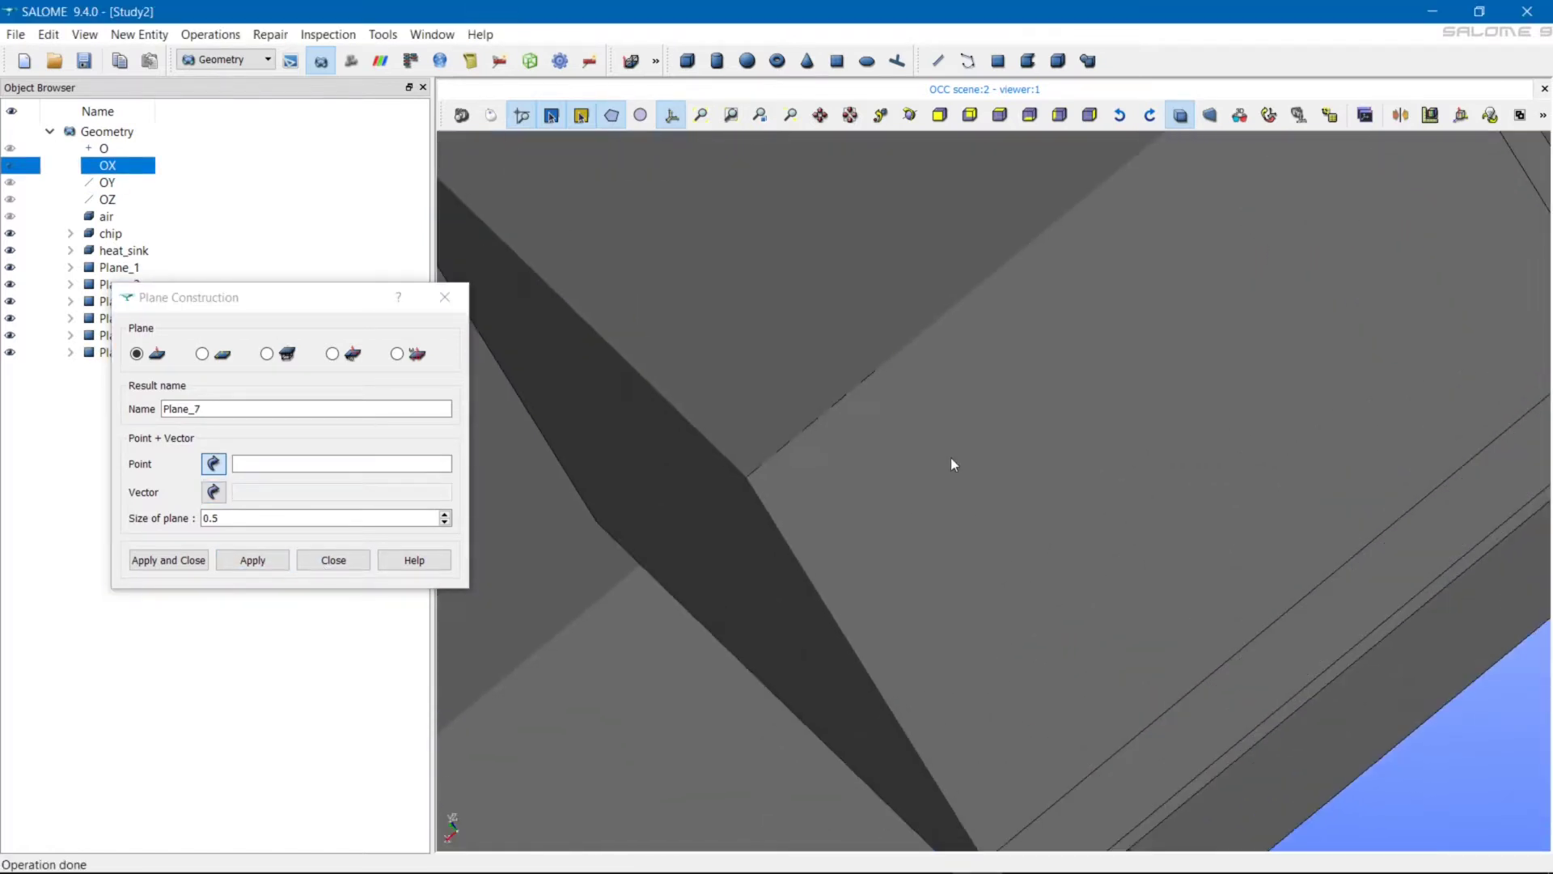
pyautogui.click(874, 369)
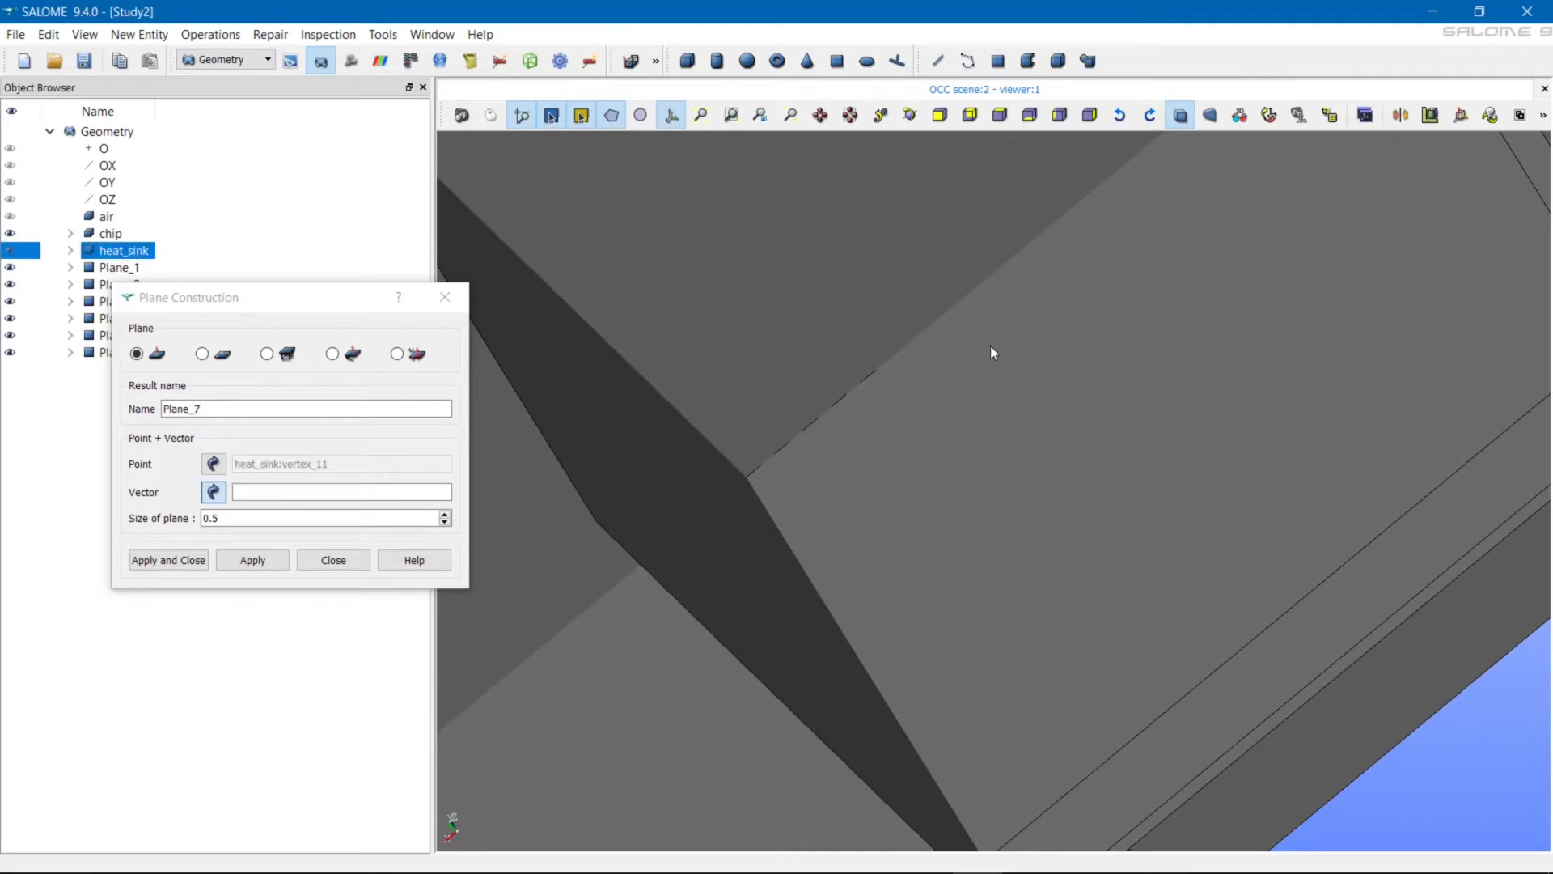
pyautogui.click(108, 166)
pyautogui.click(249, 559)
pyautogui.keyDown('ctrl'); pyautogui.moveTo(1102, 478); pyautogui.dragTo(1084, 517, button='right'); pyautogui.keyUp('ctrl')
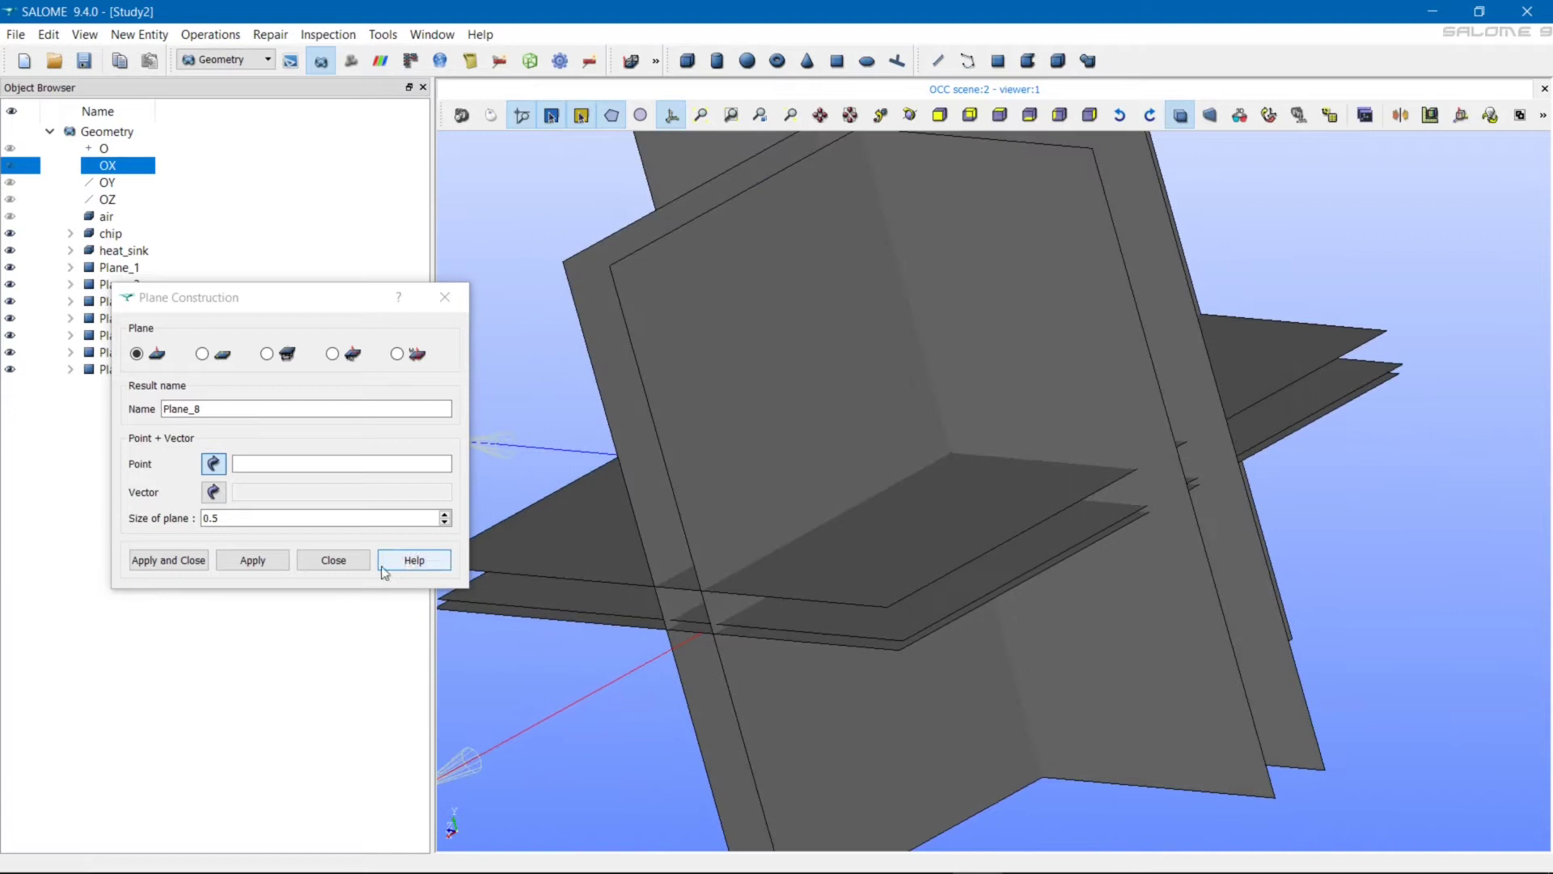
pyautogui.click(358, 564)
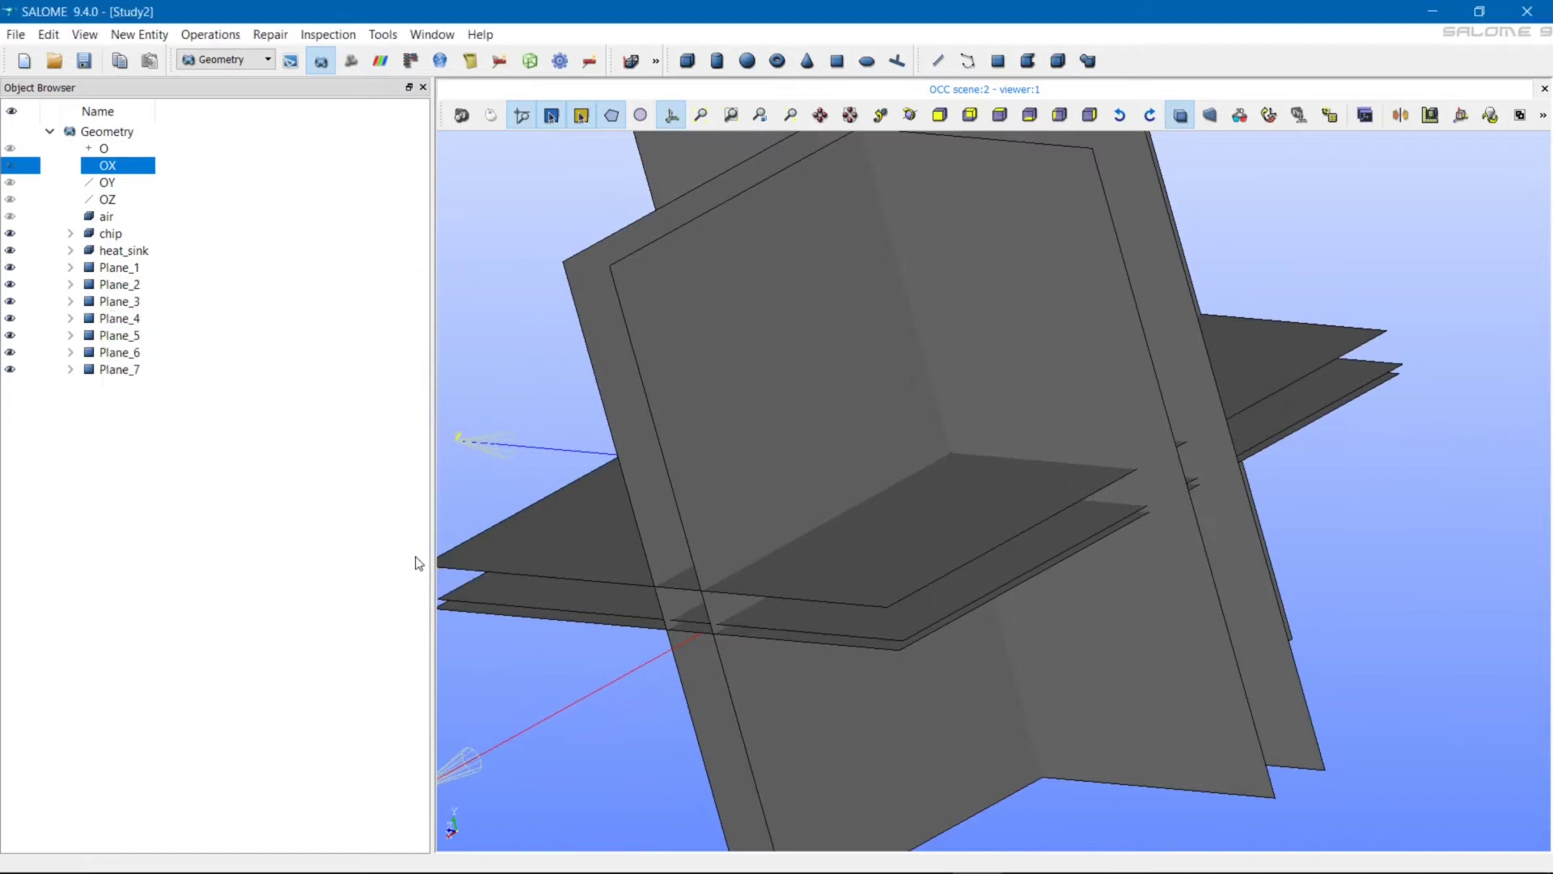
# - Partition the air solid using chip, heat_sink and Plane_1 to Plane_7 as tool objects, naming the result computational_domain
pyautogui.click(114, 219)
pyautogui.click(206, 34)
pyautogui.click(250, 121)
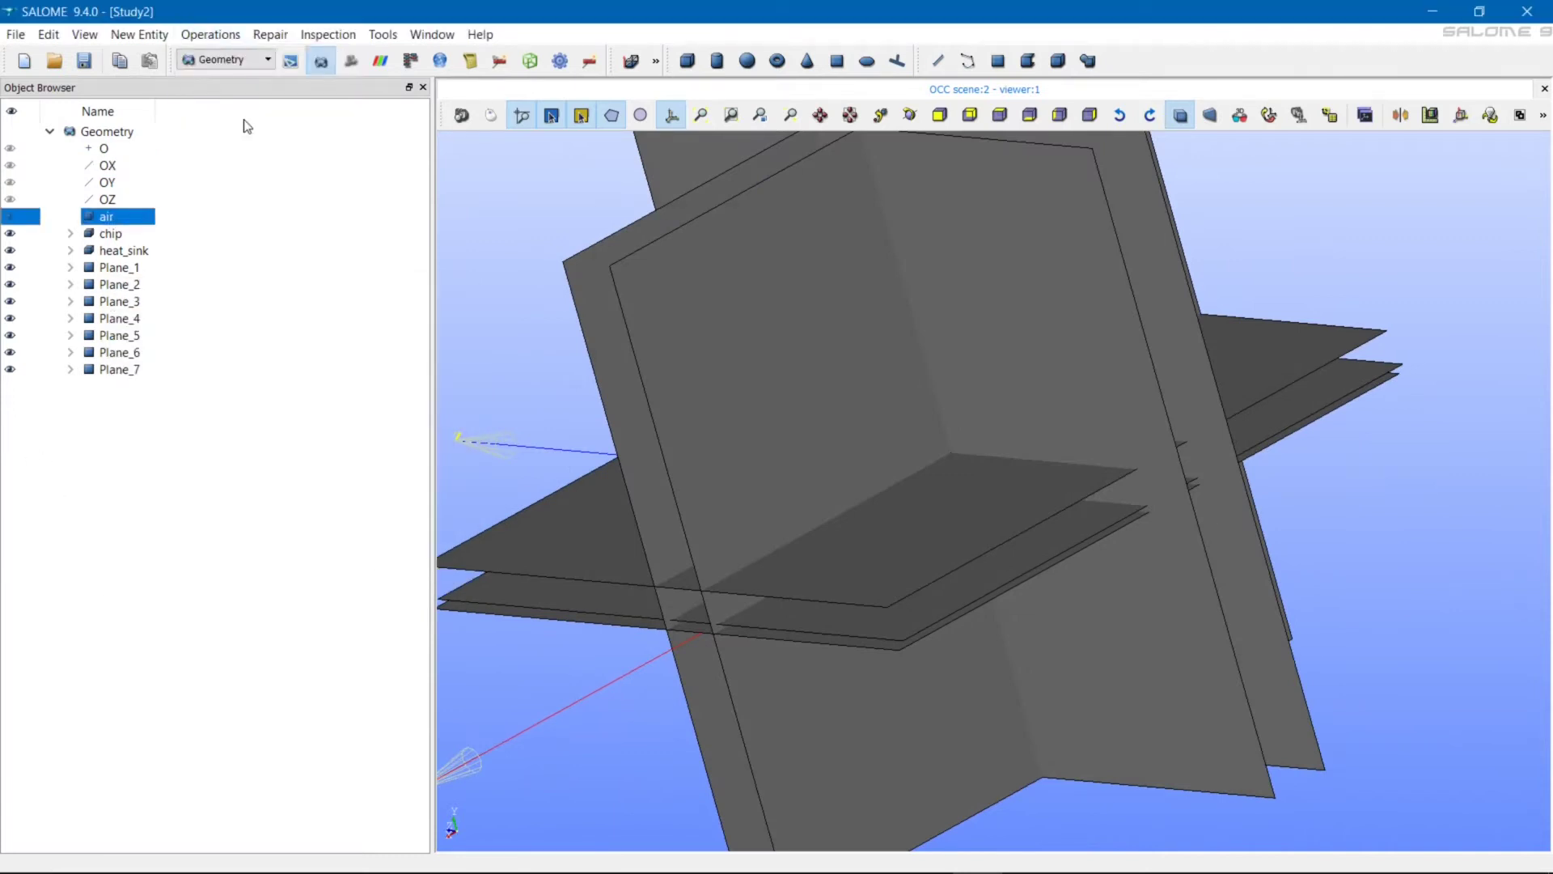
pyautogui.click(702, 421)
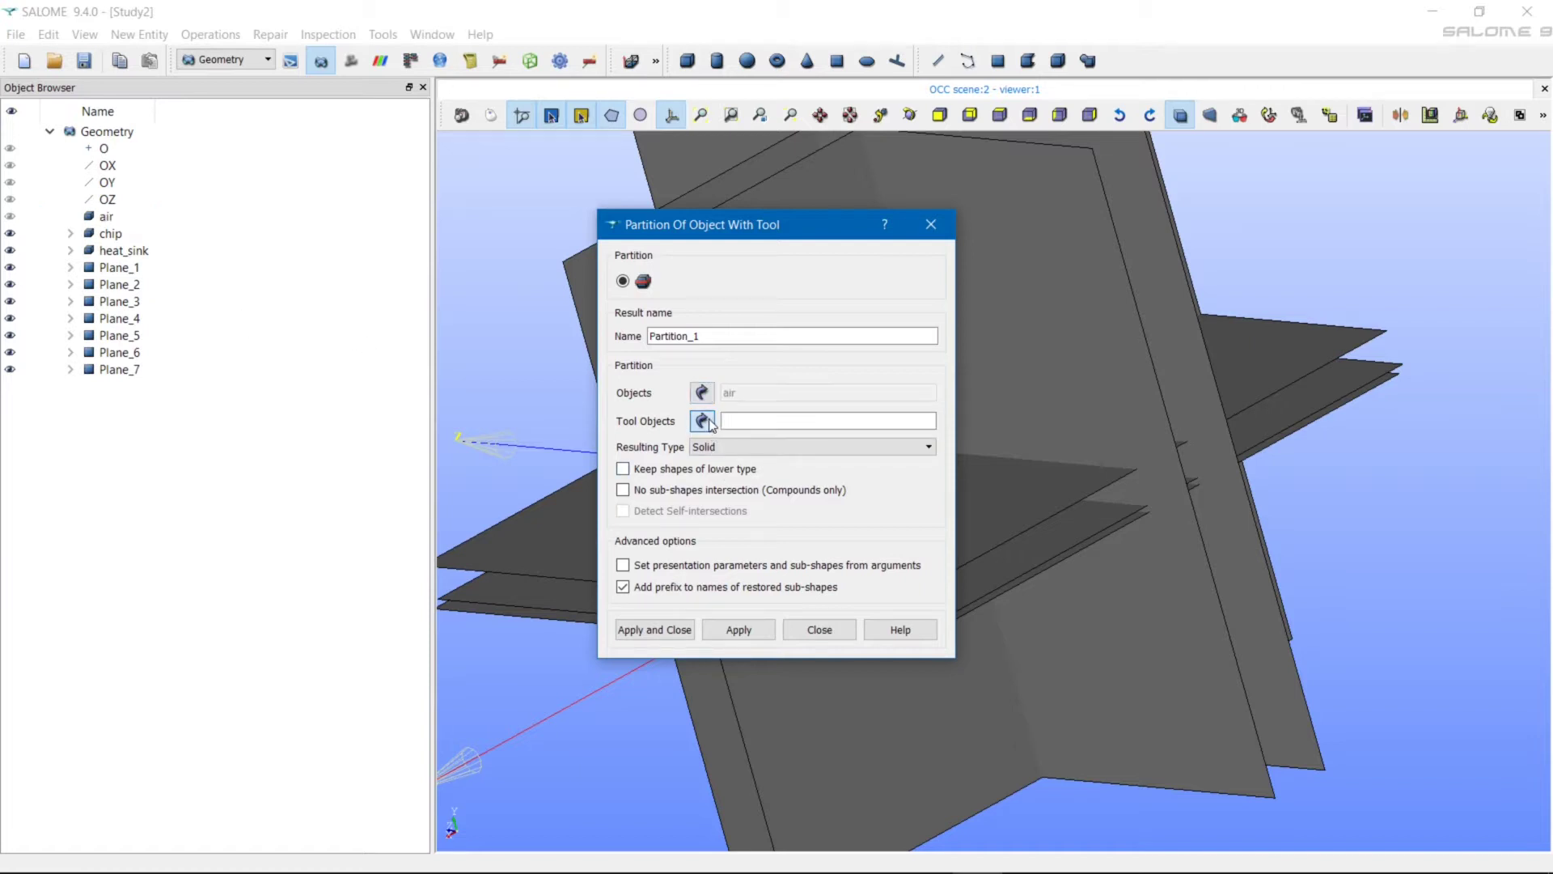
pyautogui.keyDown('shift'); pyautogui.click(112, 235); pyautogui.keyUp('shift')
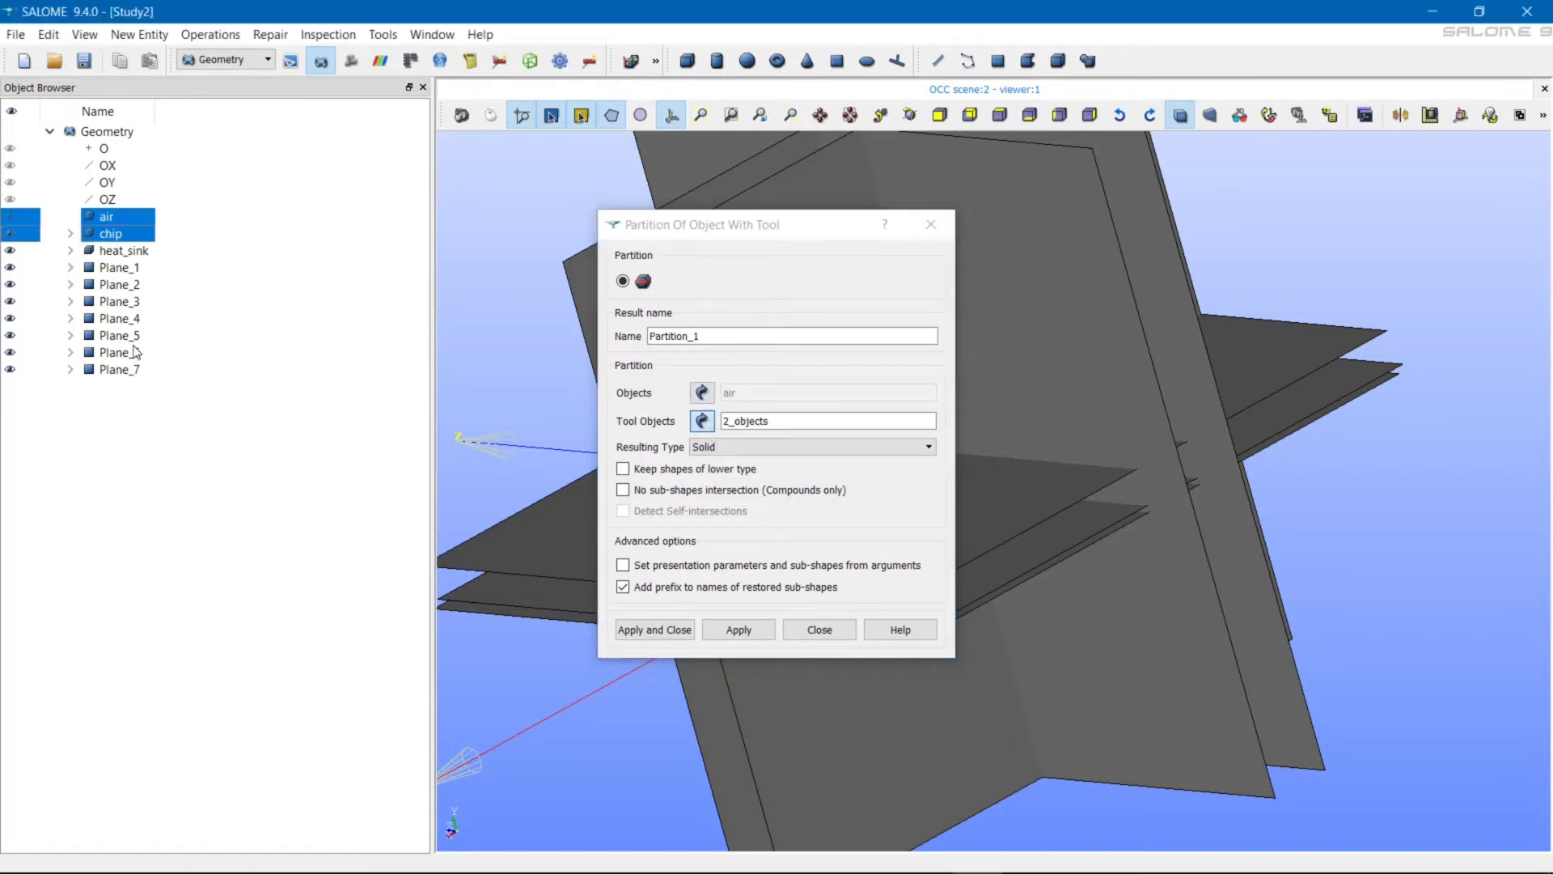
pyautogui.click(114, 236)
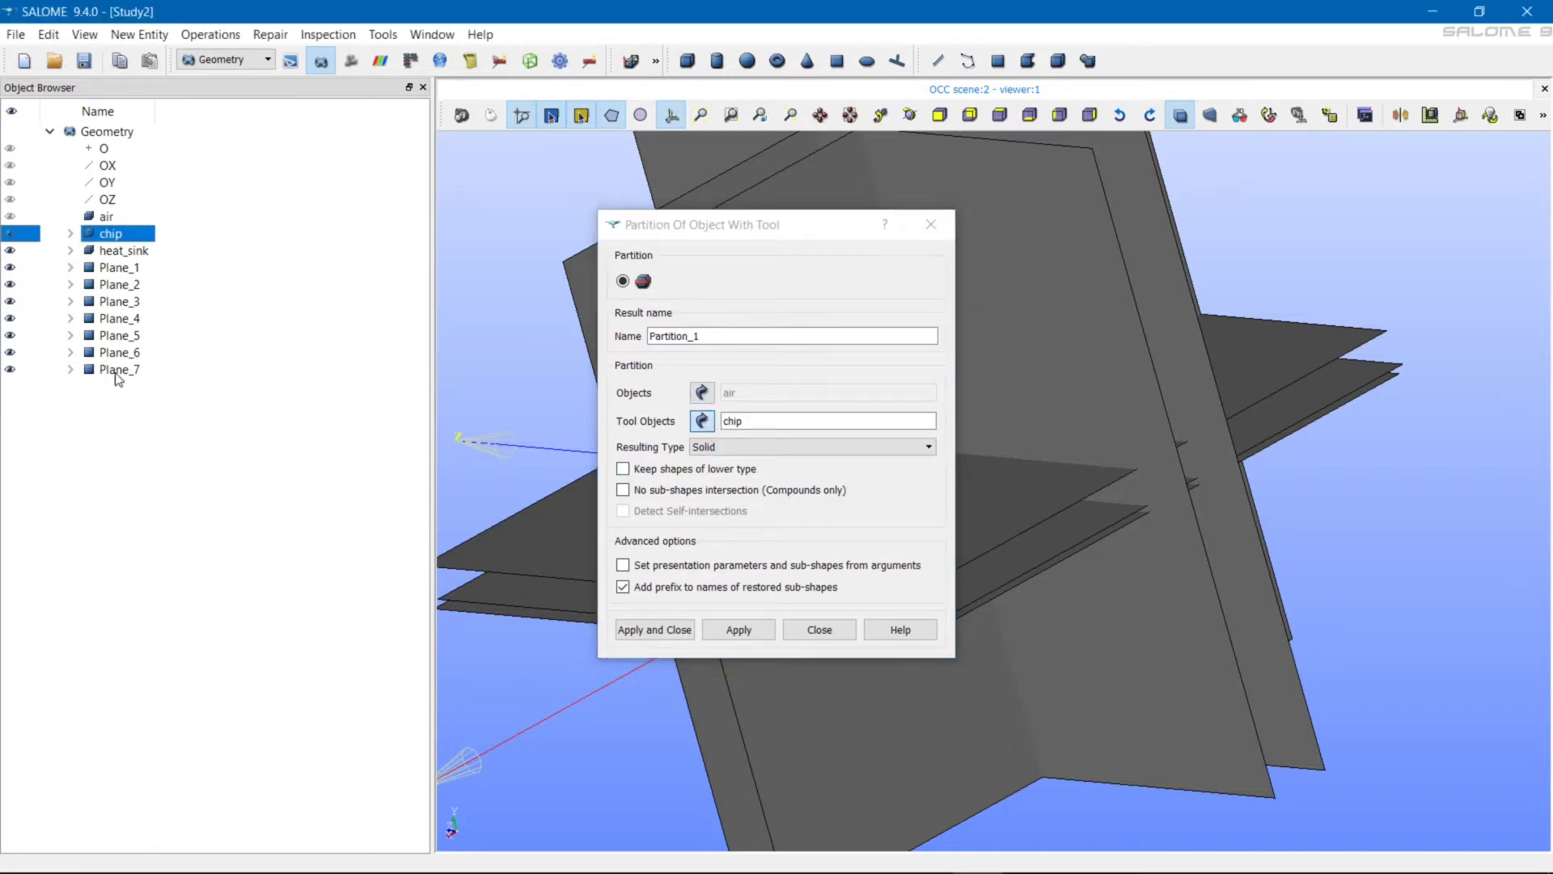
pyautogui.keyDown('shift'); pyautogui.click(116, 371); pyautogui.keyUp('shift')
pyautogui.doubleClick(718, 336)
pyautogui.write('computationa')
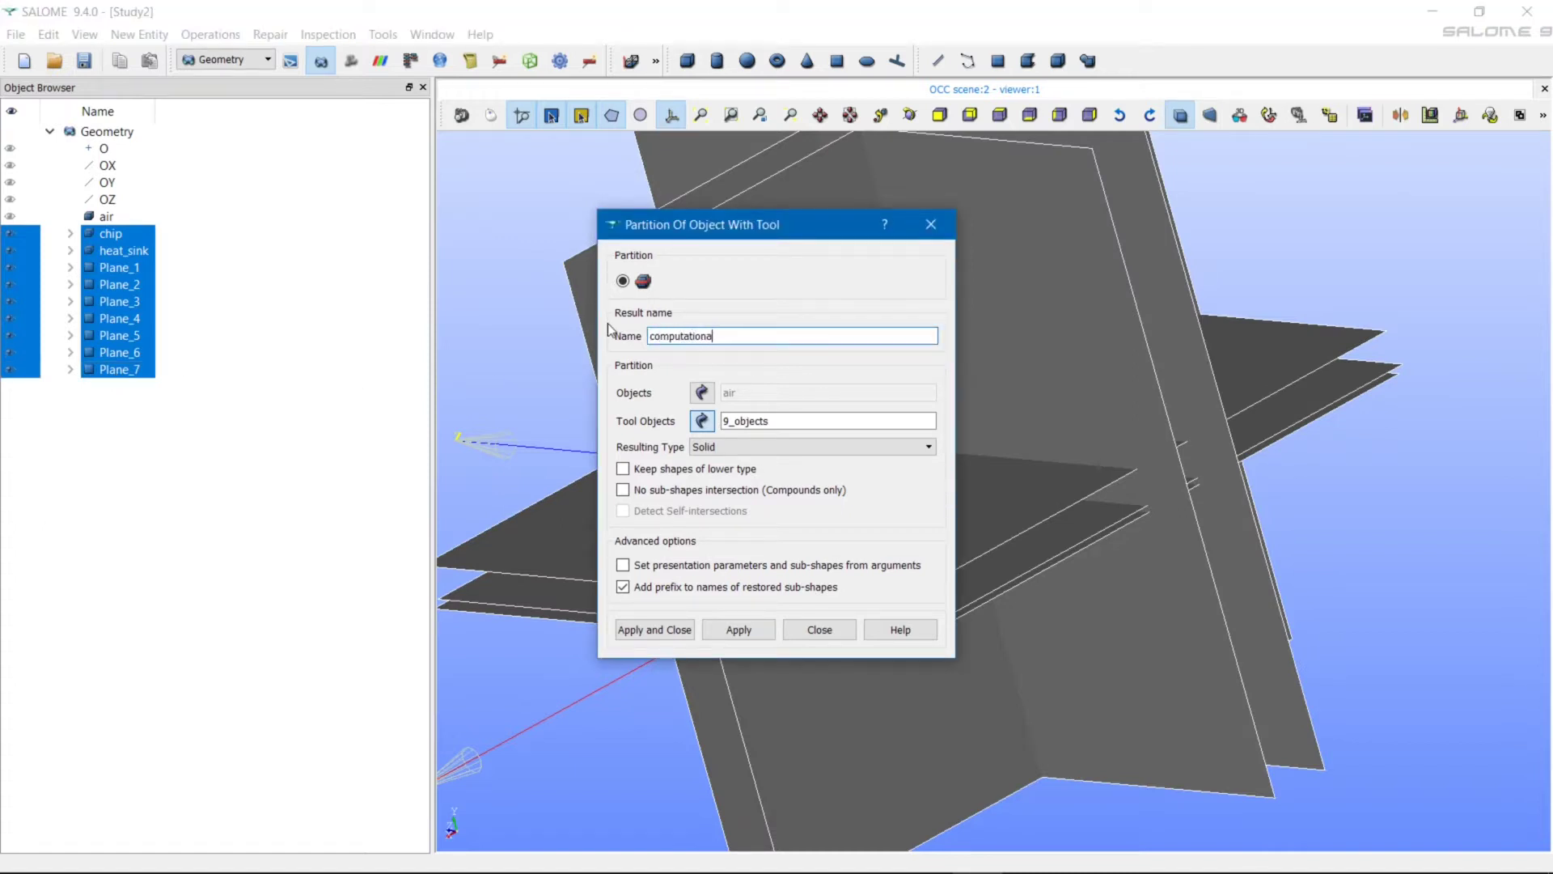
pyautogui.write('l_domain')
pyautogui.click(676, 630)
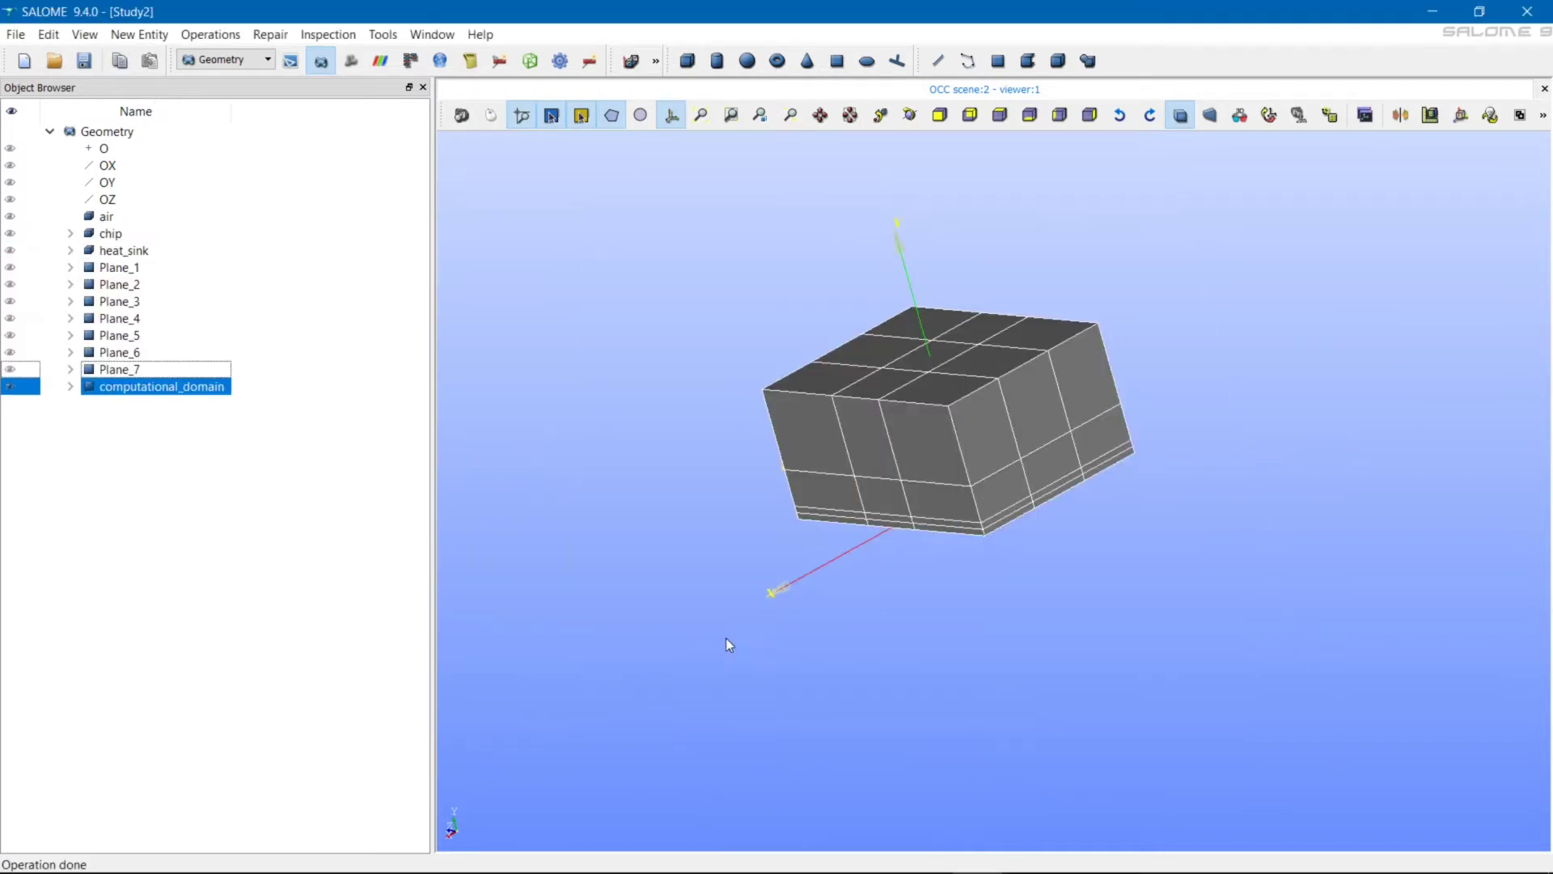
# - Start a group of solids on computational_domain and name it chip_and_heat_sink_volume
pyautogui.keyDown('ctrl'); pyautogui.moveTo(946, 647); pyautogui.dragTo(1025, 647, button='right'); pyautogui.keyUp('ctrl')
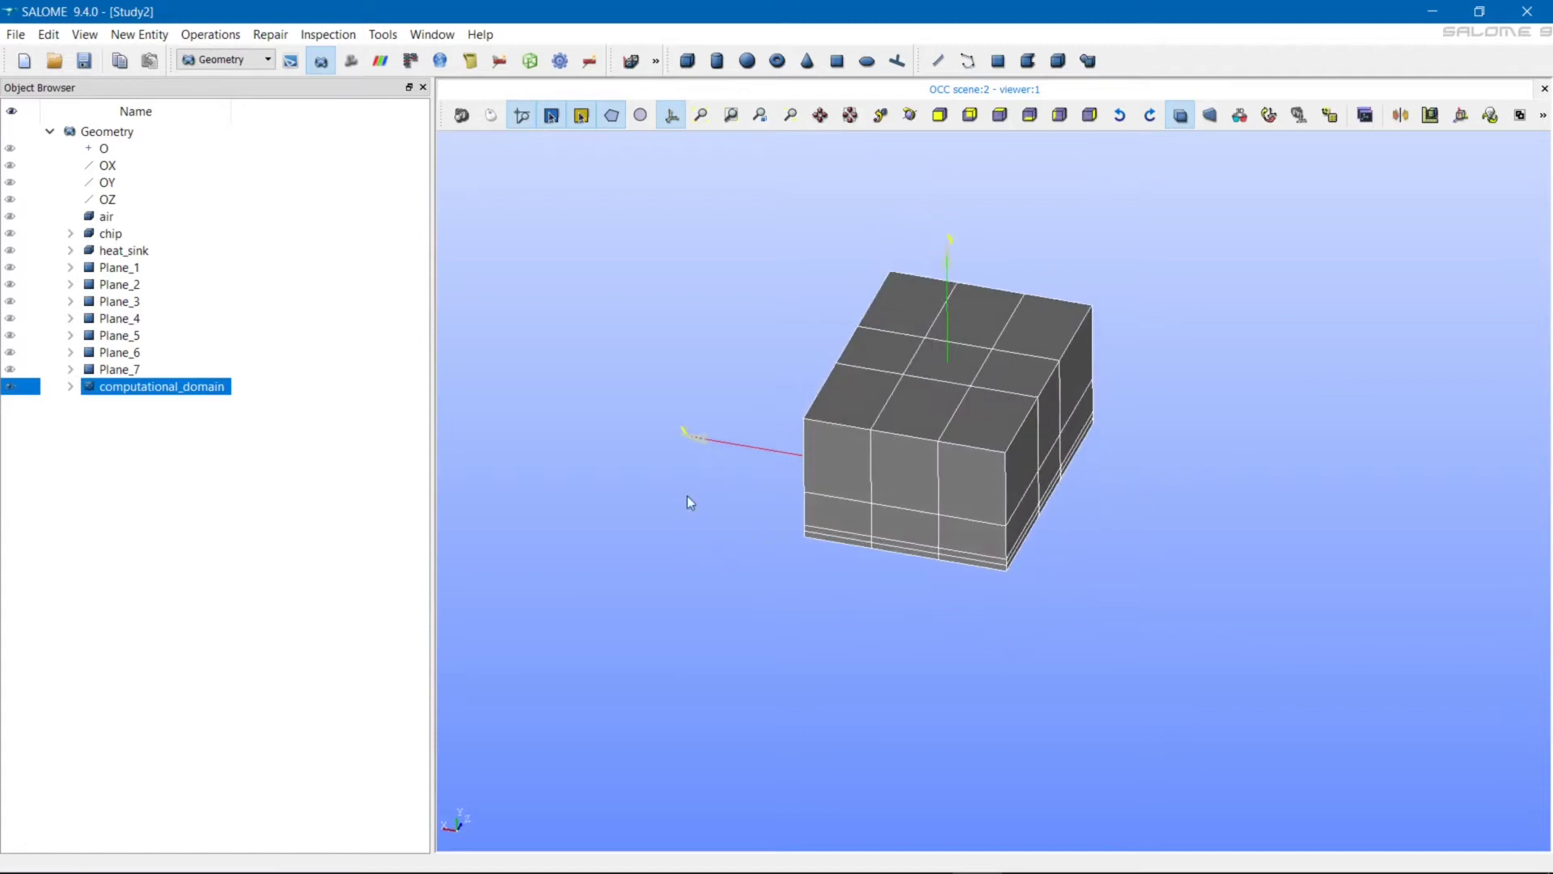
pyautogui.rightClick(184, 387)
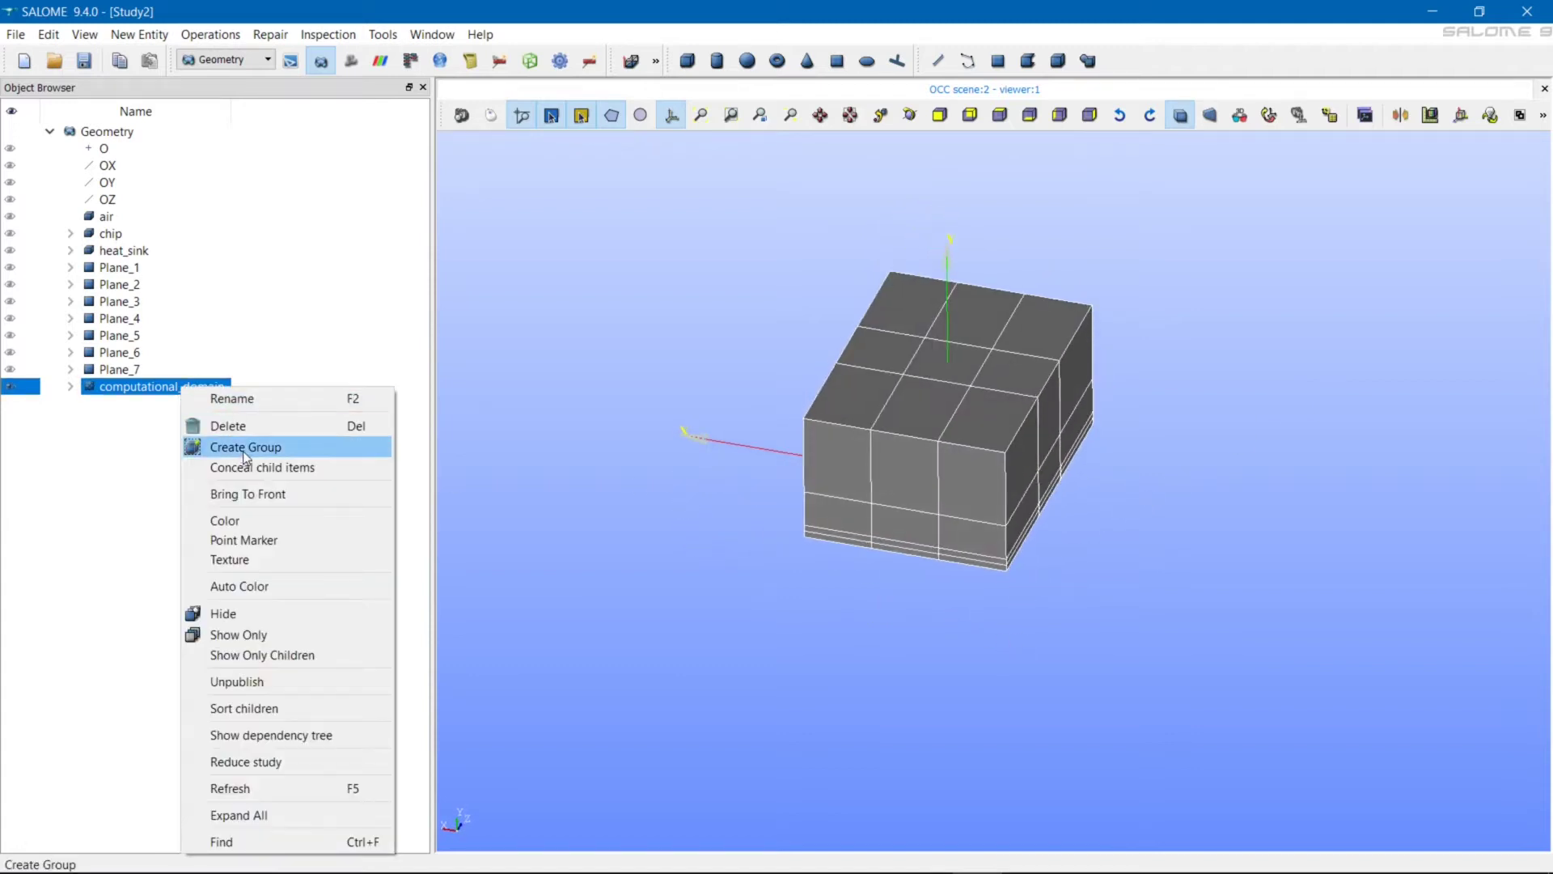
pyautogui.click(239, 444)
pyautogui.click(873, 229)
pyautogui.moveTo(719, 278); pyautogui.dragTo(571, 293)
pyautogui.write('chip_and_heat_sink')
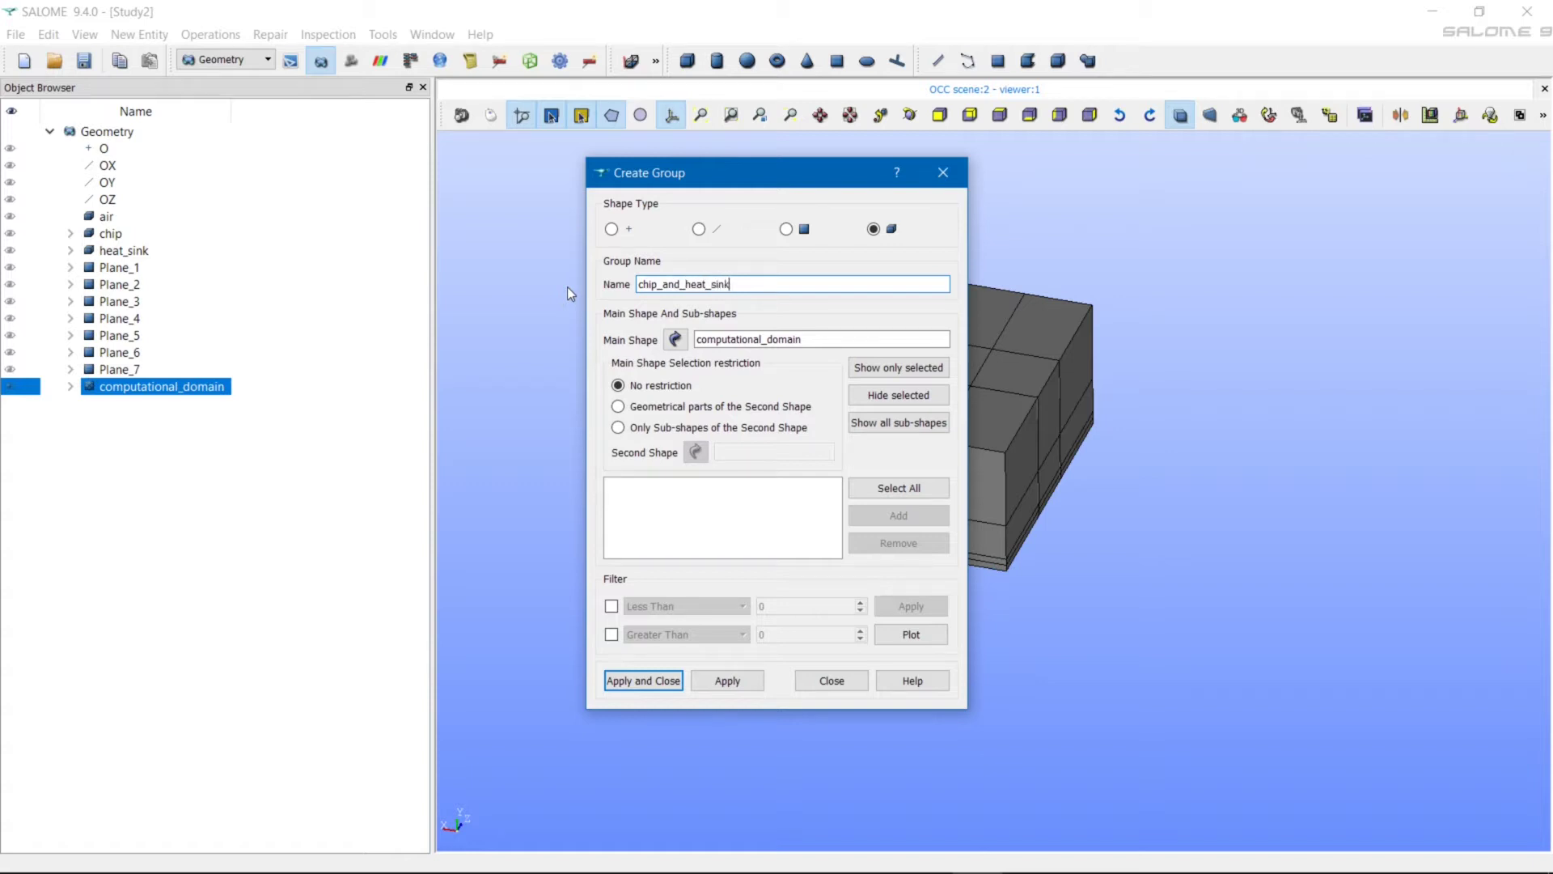
pyautogui.write('_volume')
pyautogui.moveTo(760, 172); pyautogui.dragTo(430, 177)
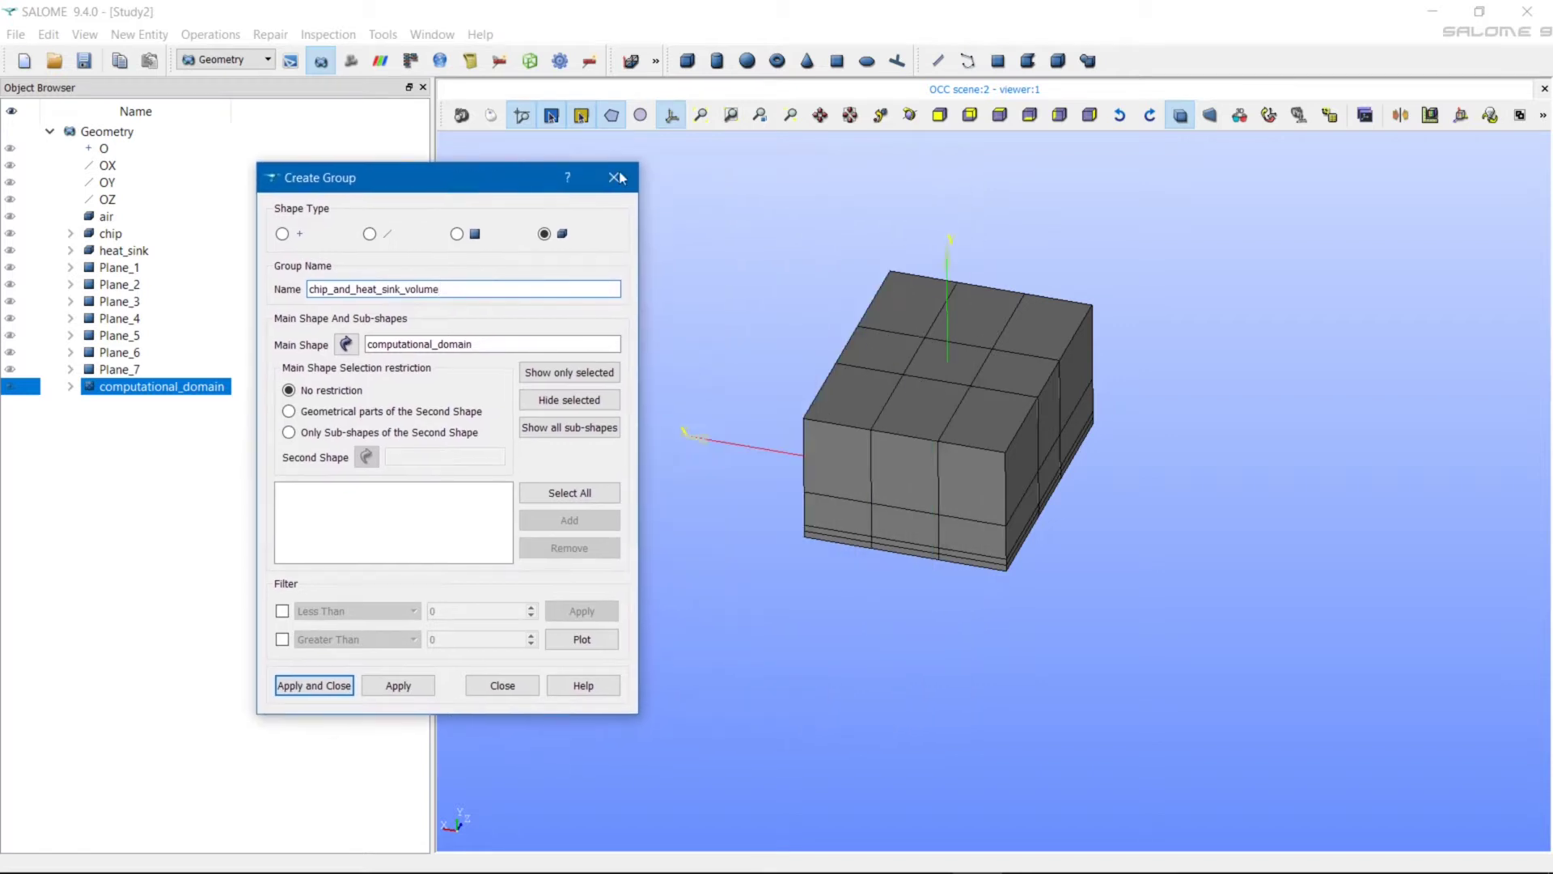
pyautogui.click(1000, 115)
pyautogui.moveTo(1293, 167); pyautogui.dragTo(1105, 590)
pyautogui.click(569, 400)
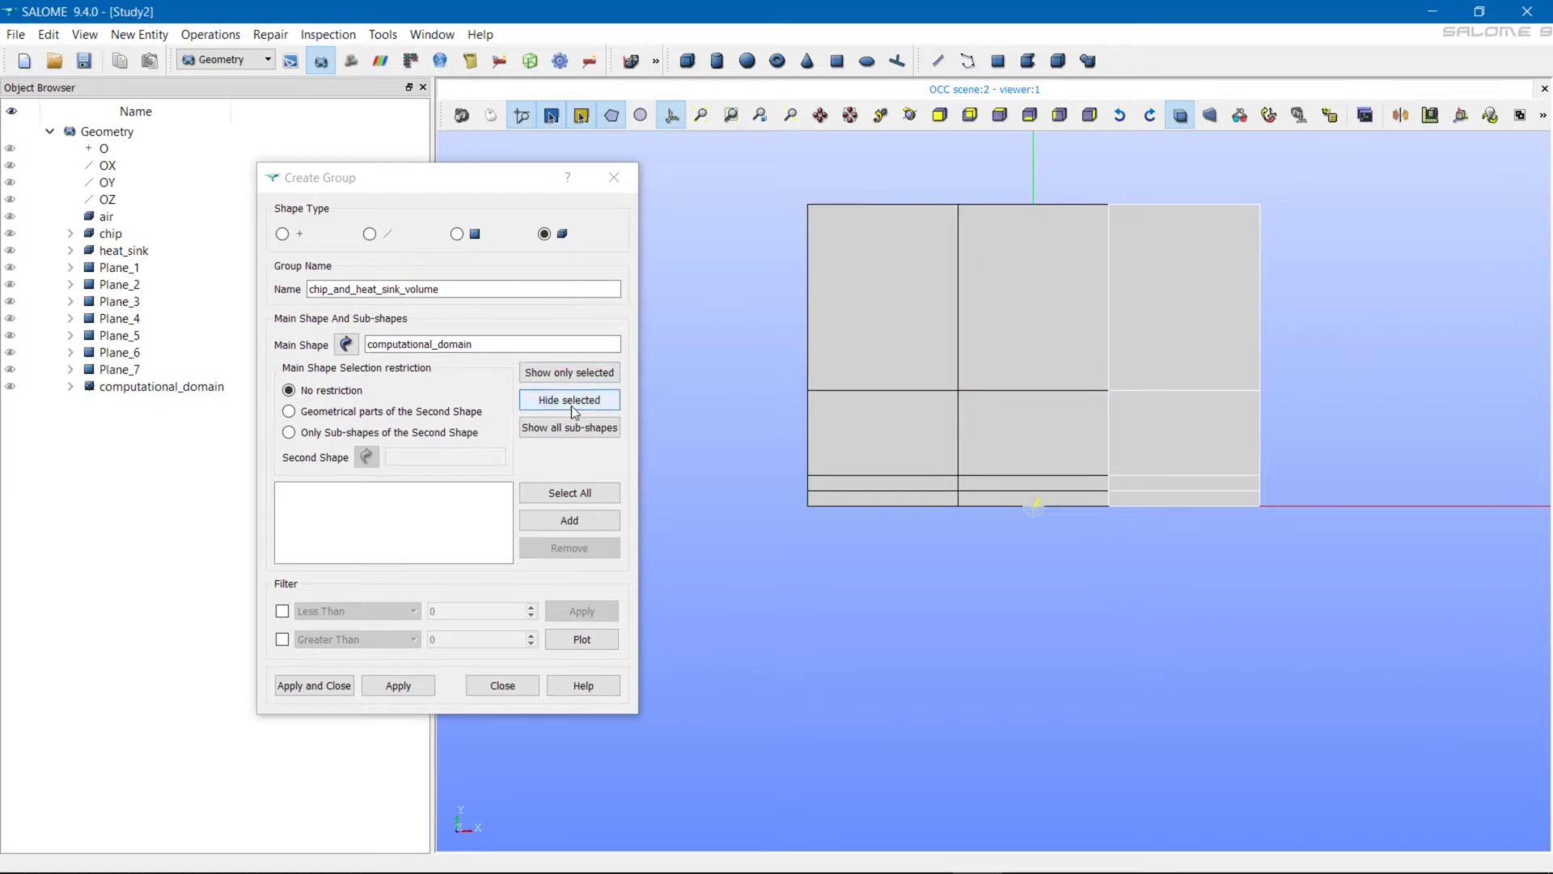
pyautogui.moveTo(738, 174); pyautogui.dragTo(1195, 423)
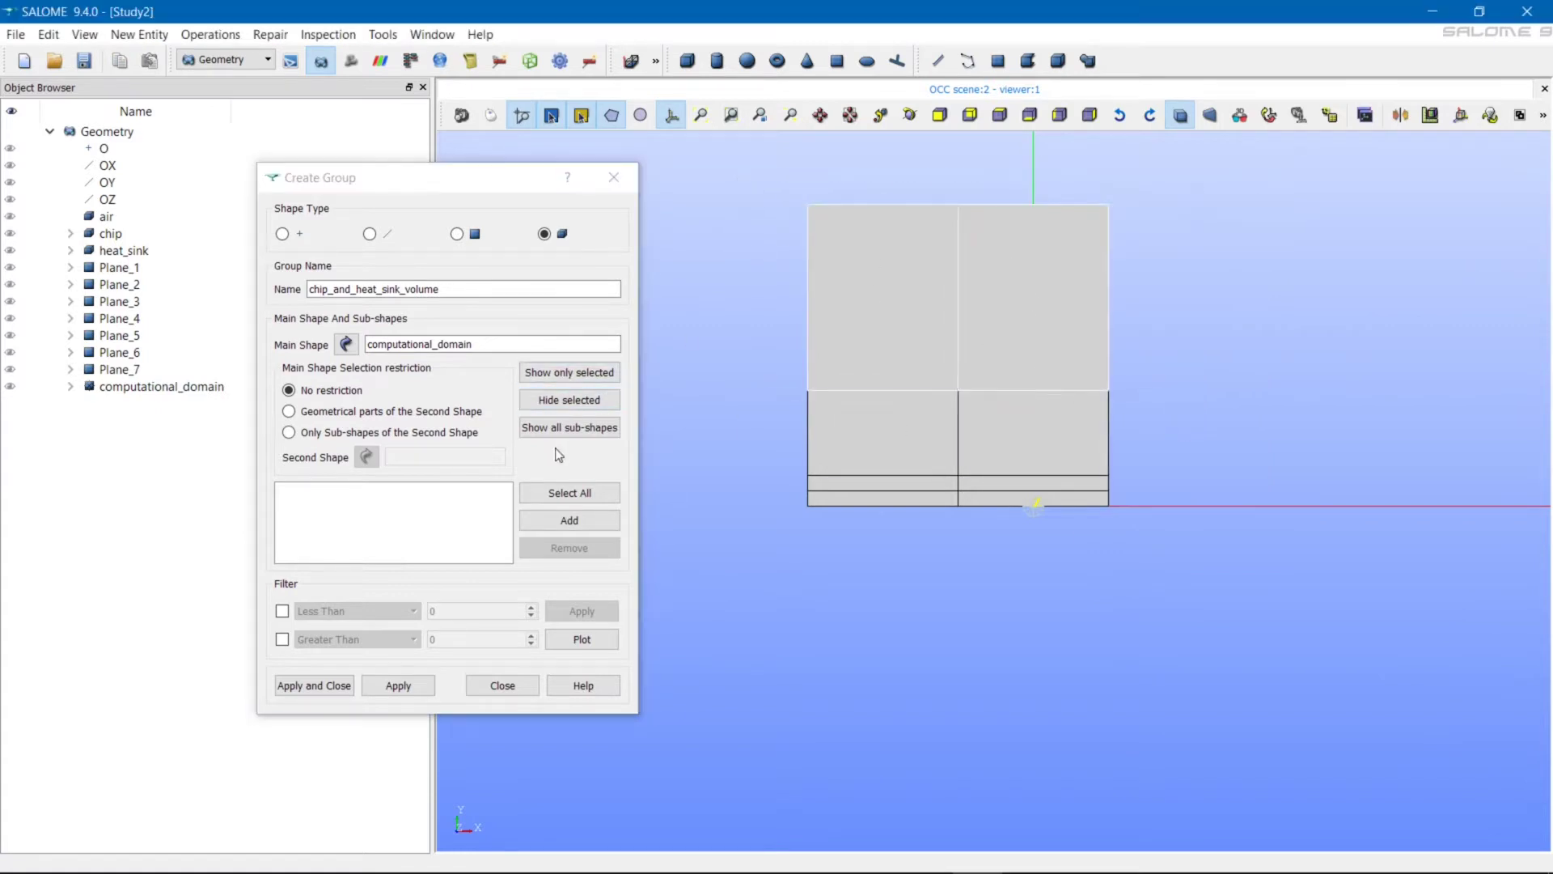
pyautogui.click(569, 399)
pyautogui.click(872, 565)
pyautogui.moveTo(871, 565); pyautogui.dragTo(991, 601)
pyautogui.click(566, 404)
pyautogui.keyDown('ctrl'); pyautogui.moveTo(1181, 345); pyautogui.dragTo(1322, 511, button='right'); pyautogui.keyUp('ctrl')
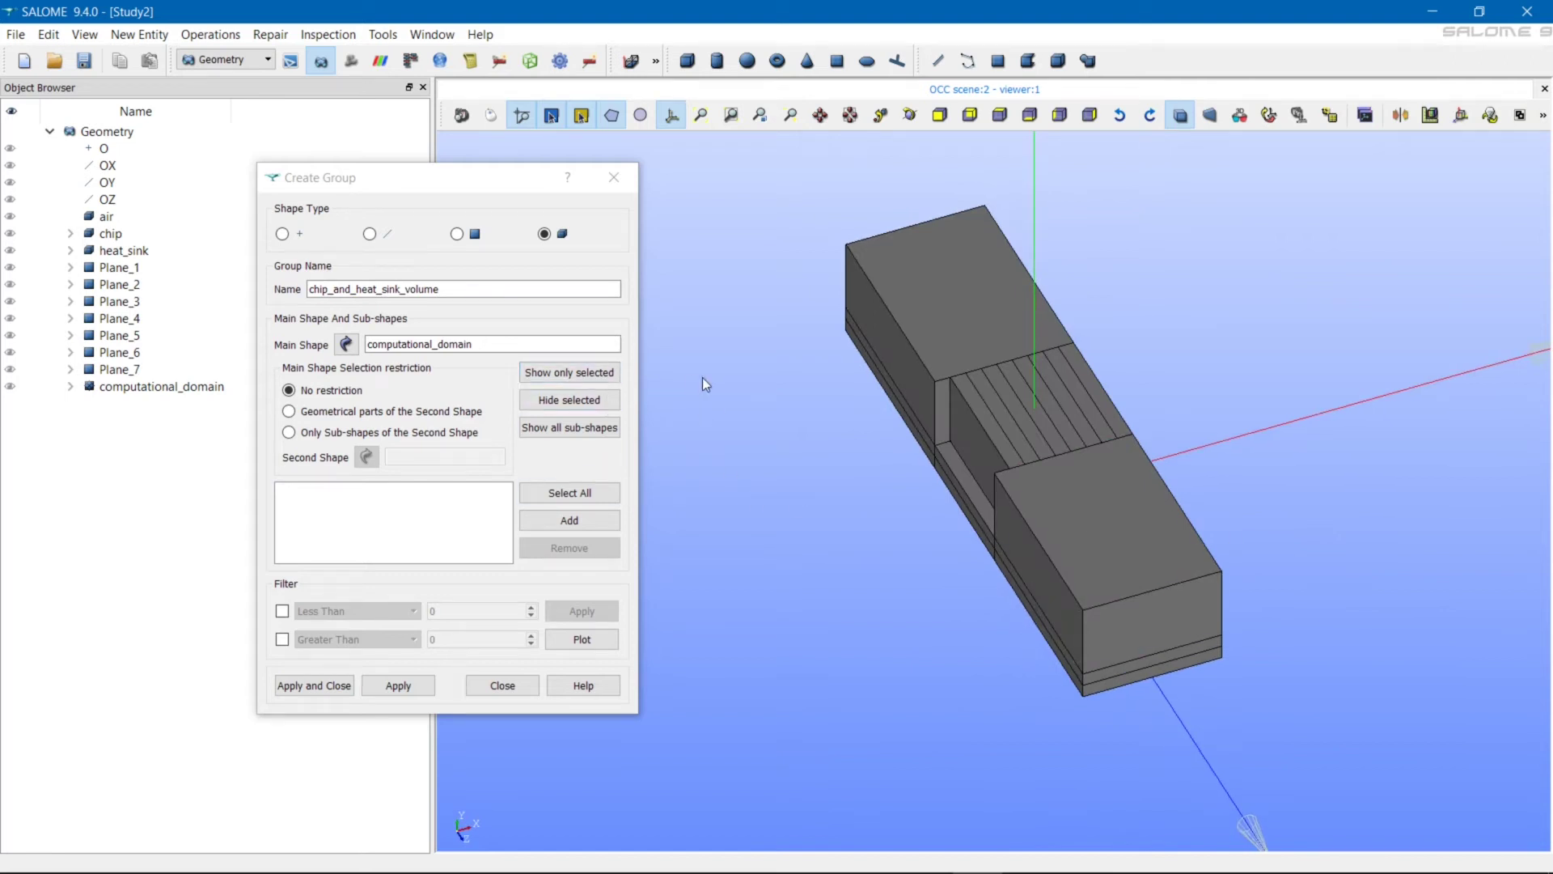
pyautogui.click(569, 427)
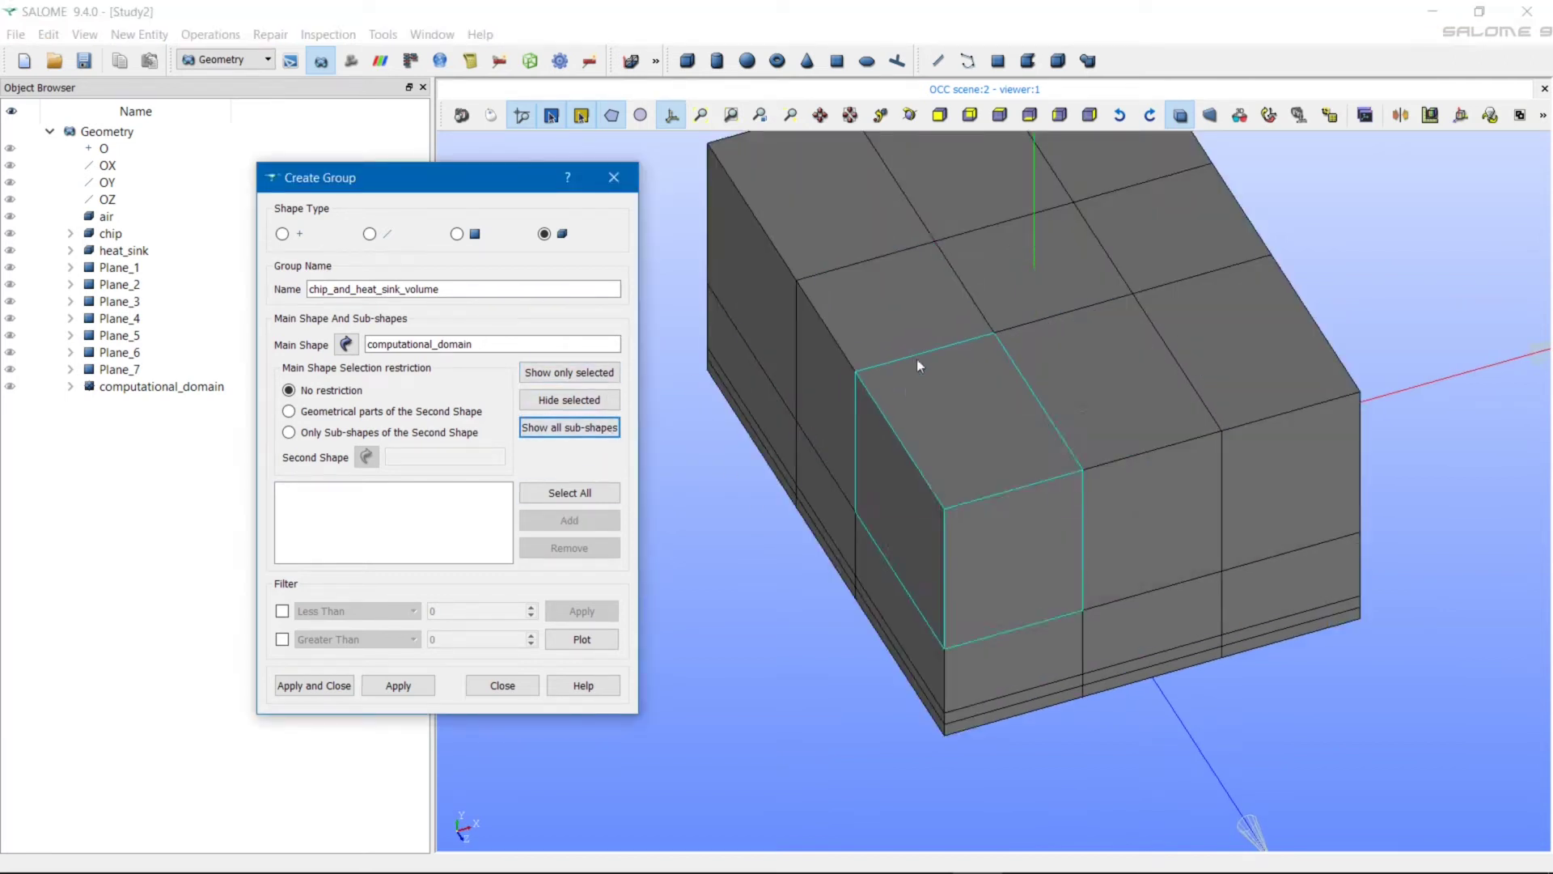
# - Hide the air blocks beyond both ends of the heat sink along the OZ direction
pyautogui.click(940, 117)
pyautogui.scroll(-2, 910, 316)
pyautogui.moveTo(825, 179); pyautogui.dragTo(1103, 377)
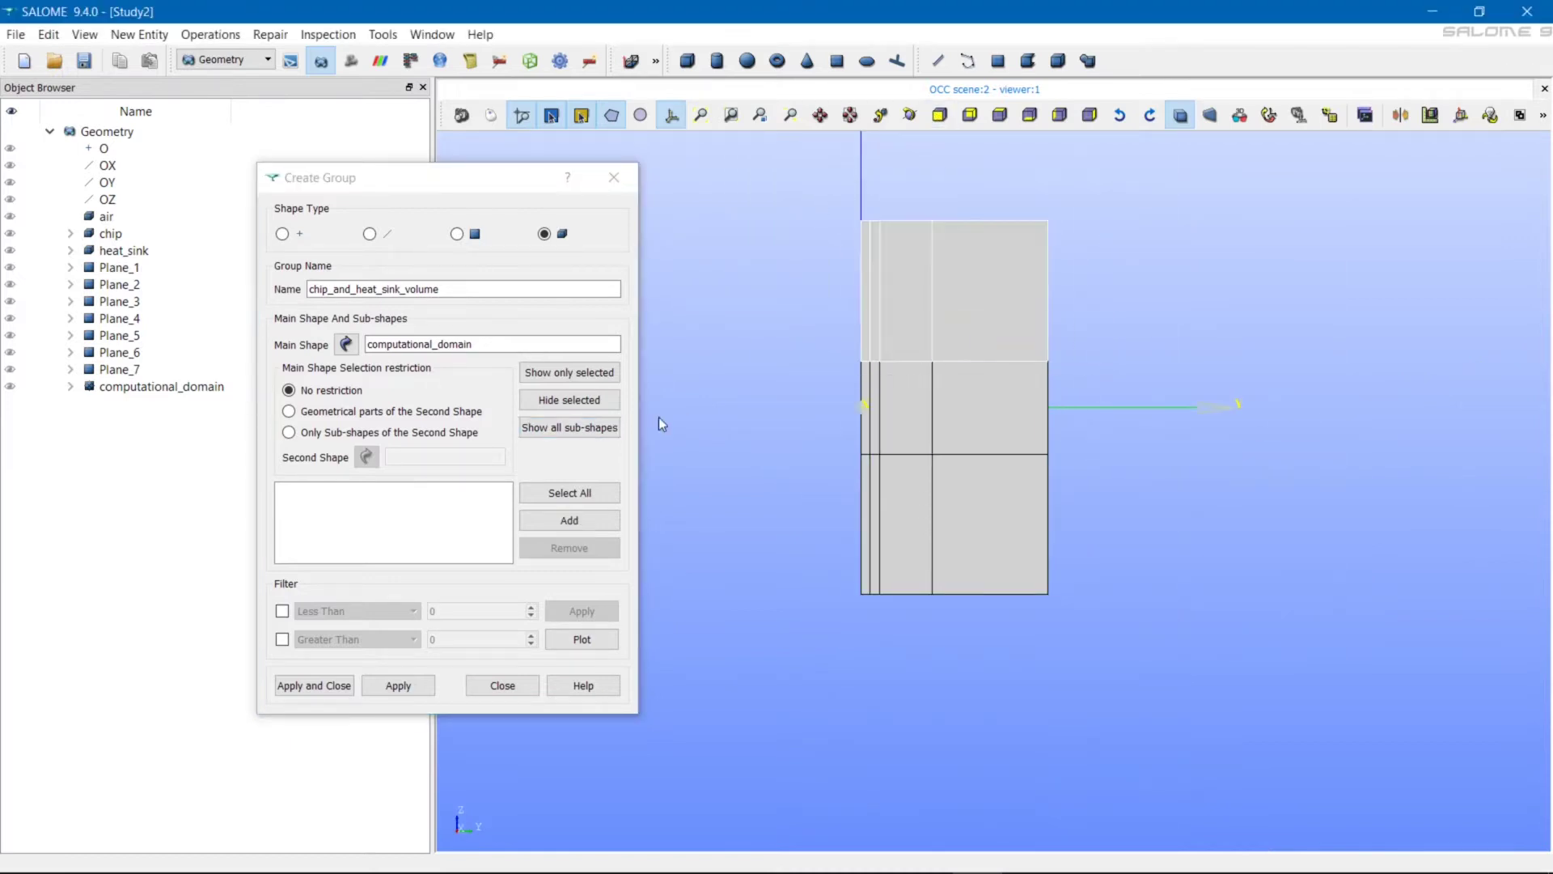
pyautogui.click(569, 400)
pyautogui.moveTo(835, 451); pyautogui.dragTo(1107, 670)
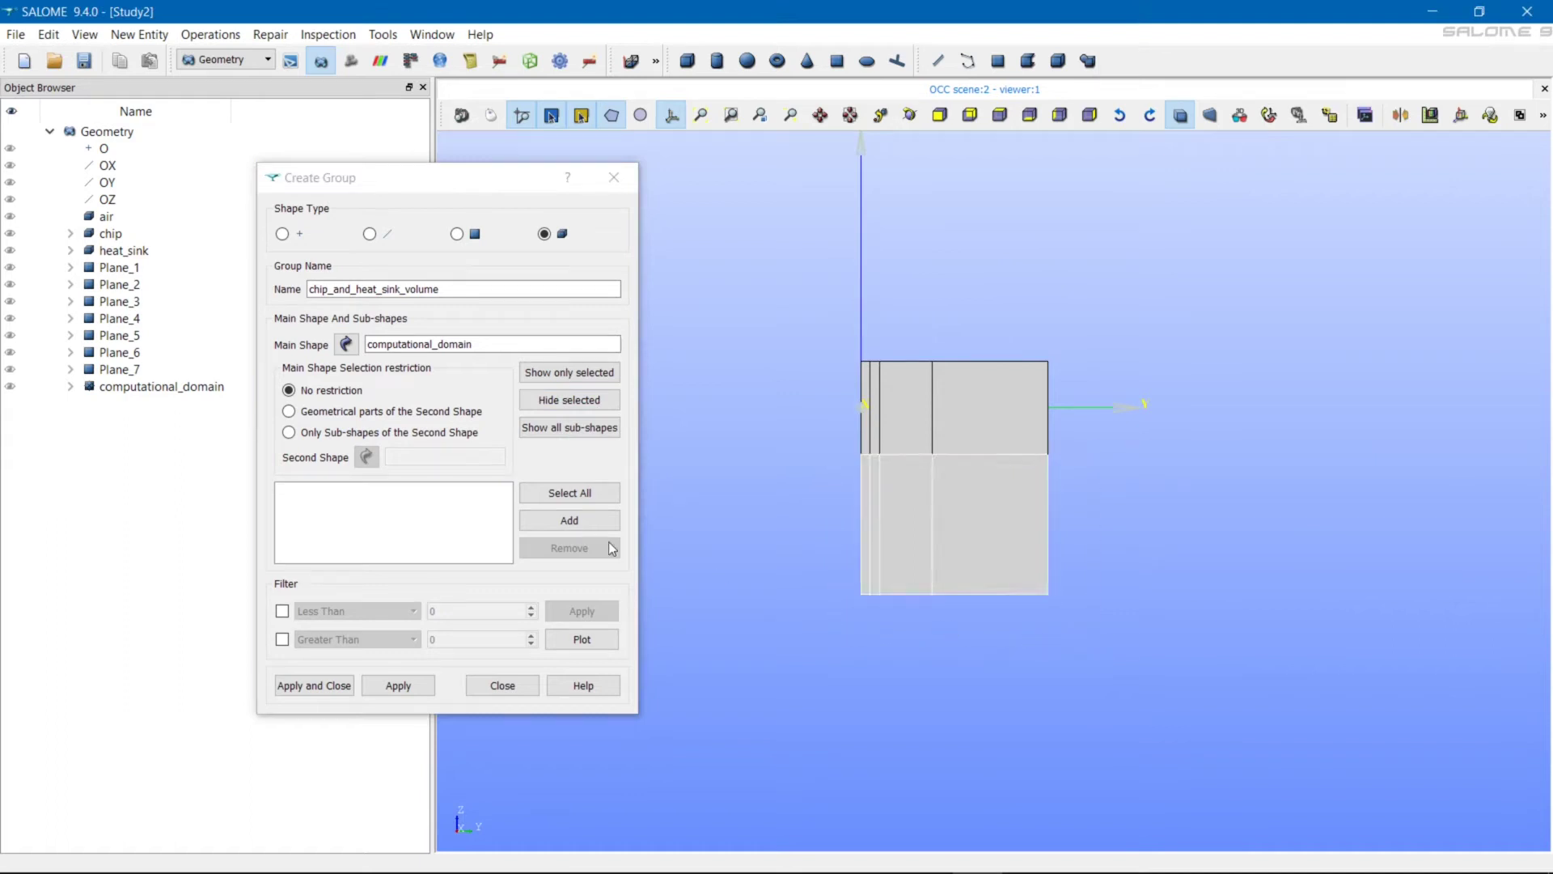
pyautogui.click(567, 405)
pyautogui.keyDown('ctrl'); pyautogui.moveTo(817, 338); pyautogui.dragTo(1345, 654, button='right'); pyautogui.keyUp('ctrl')
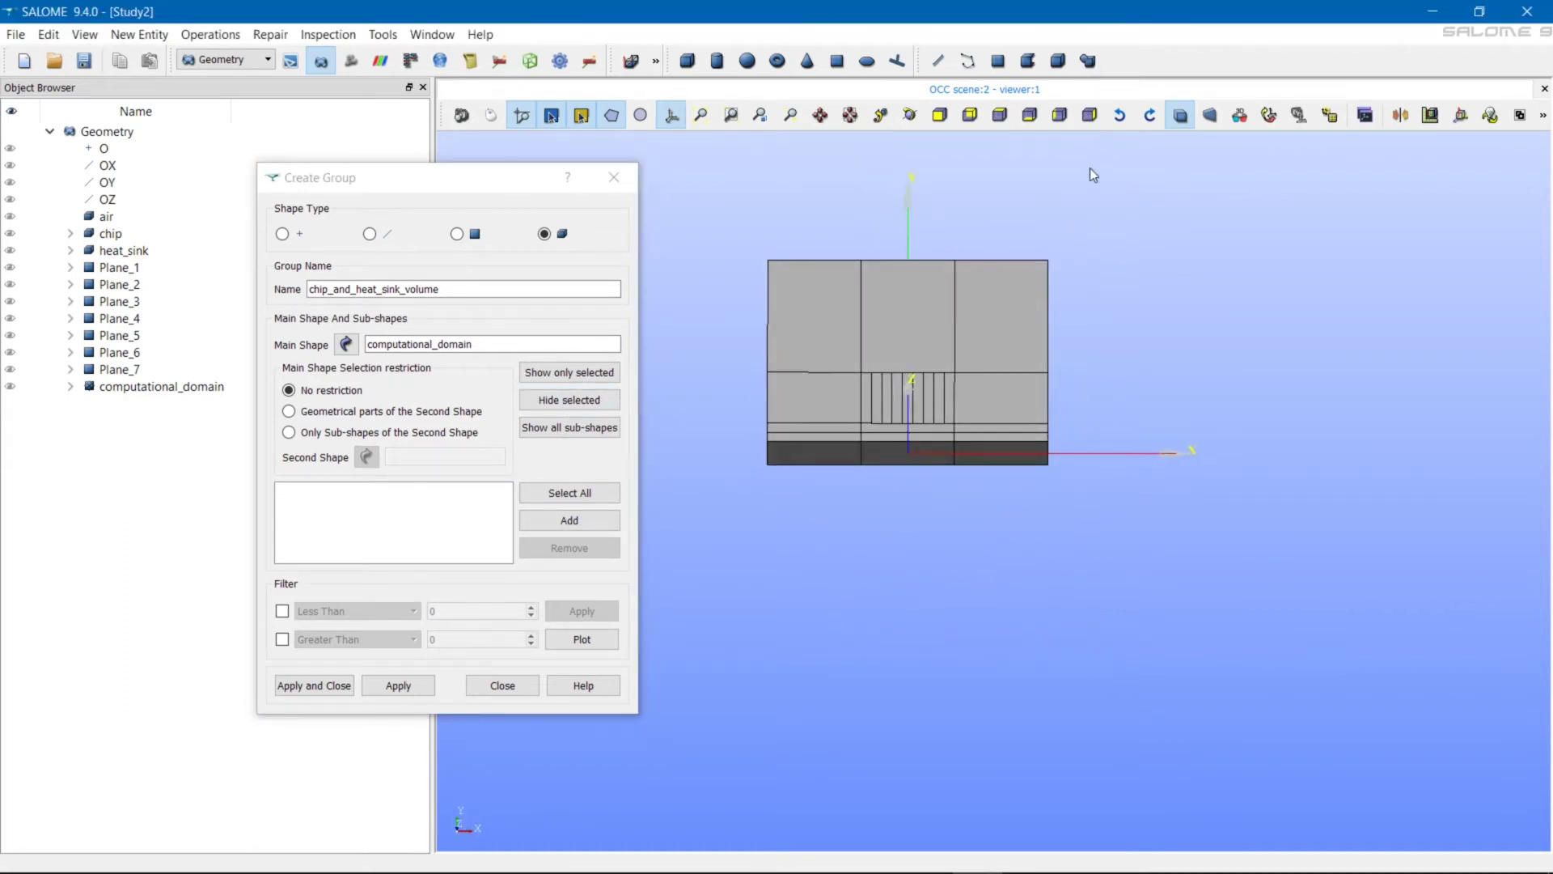
# - Hide the air blocks on both sides of the heat sink along OX and those above its fins
pyautogui.click(1001, 120)
pyautogui.scroll(-4, 1087, 320)
pyautogui.moveTo(1115, 215); pyautogui.dragTo(1321, 601)
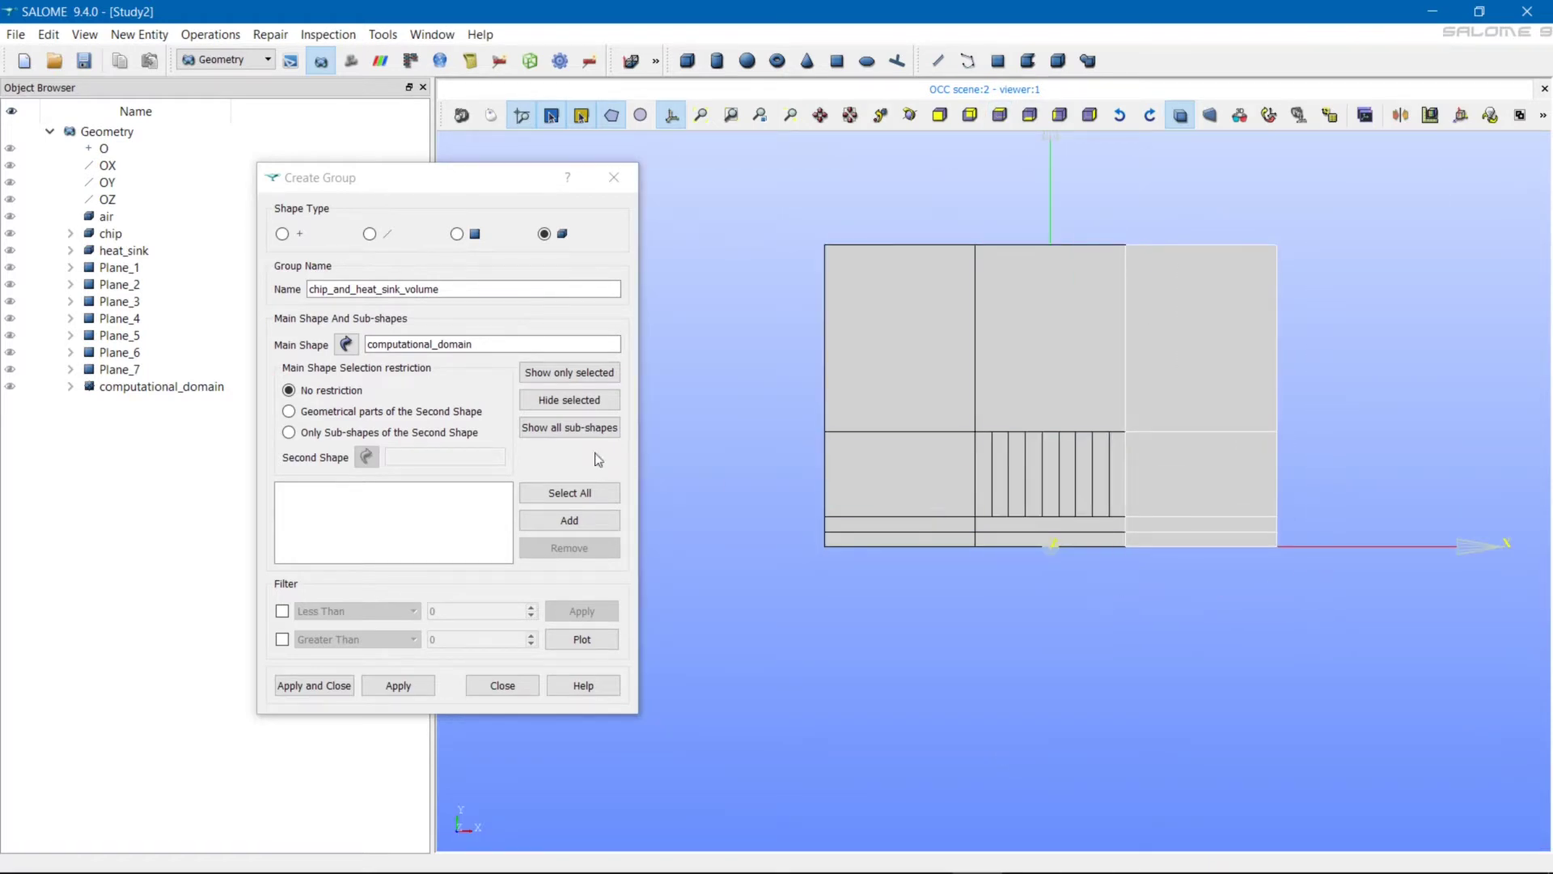
pyautogui.click(537, 403)
pyautogui.moveTo(792, 231); pyautogui.dragTo(985, 627)
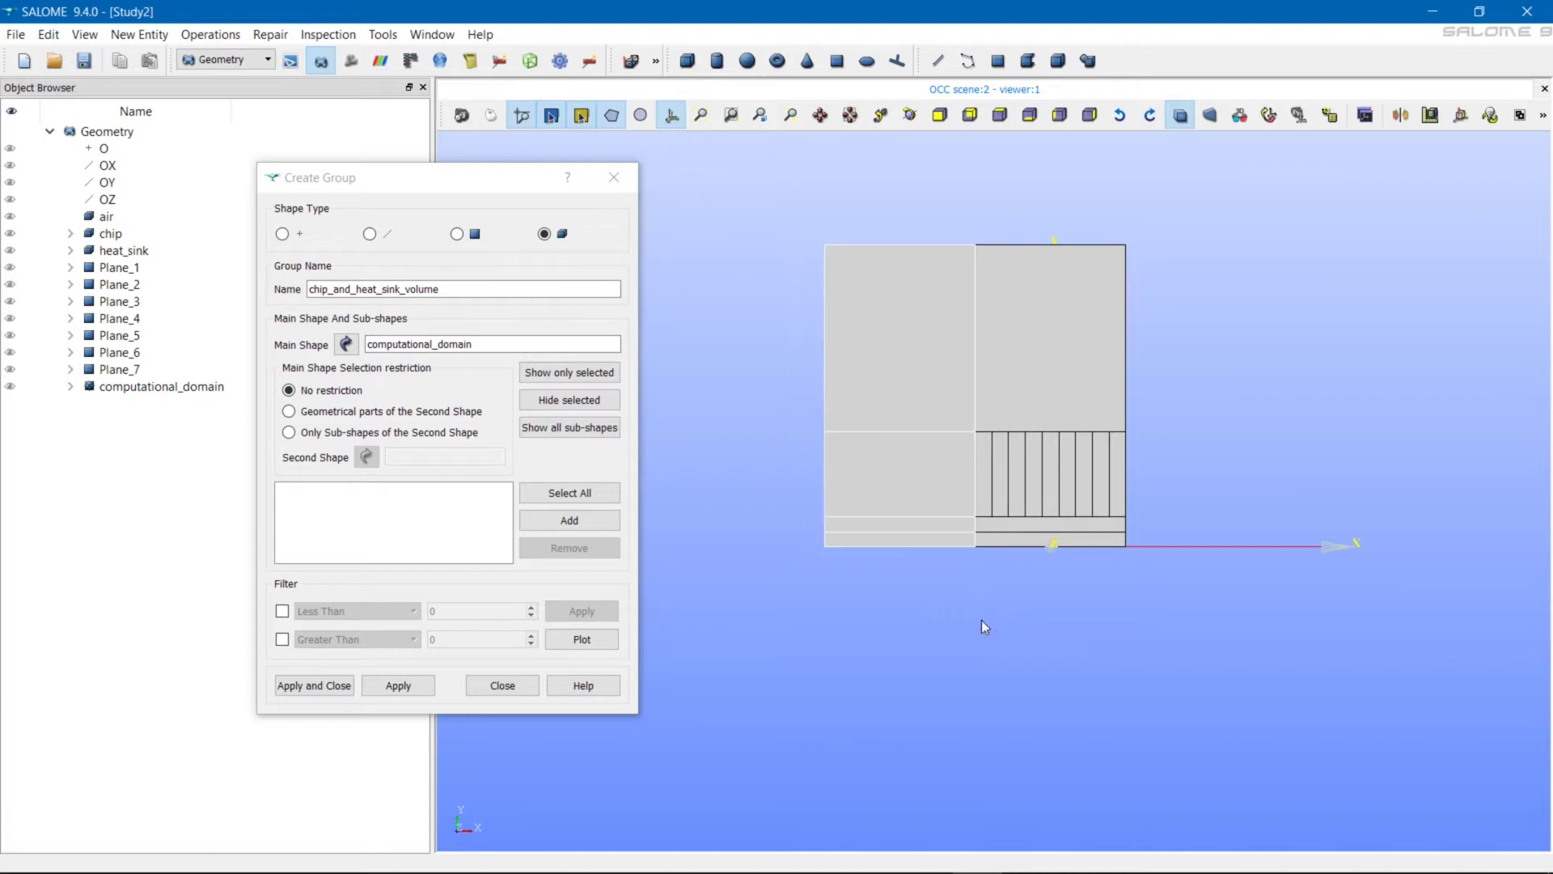
pyautogui.click(569, 402)
pyautogui.moveTo(833, 216); pyautogui.dragTo(1194, 455)
pyautogui.click(582, 403)
# - Add all solids still visible to chip_and_heat_sink_volume and create the group
pyautogui.keyDown('ctrl'); pyautogui.moveTo(883, 475); pyautogui.dragTo(1373, 527, button='right'); pyautogui.keyUp('ctrl')
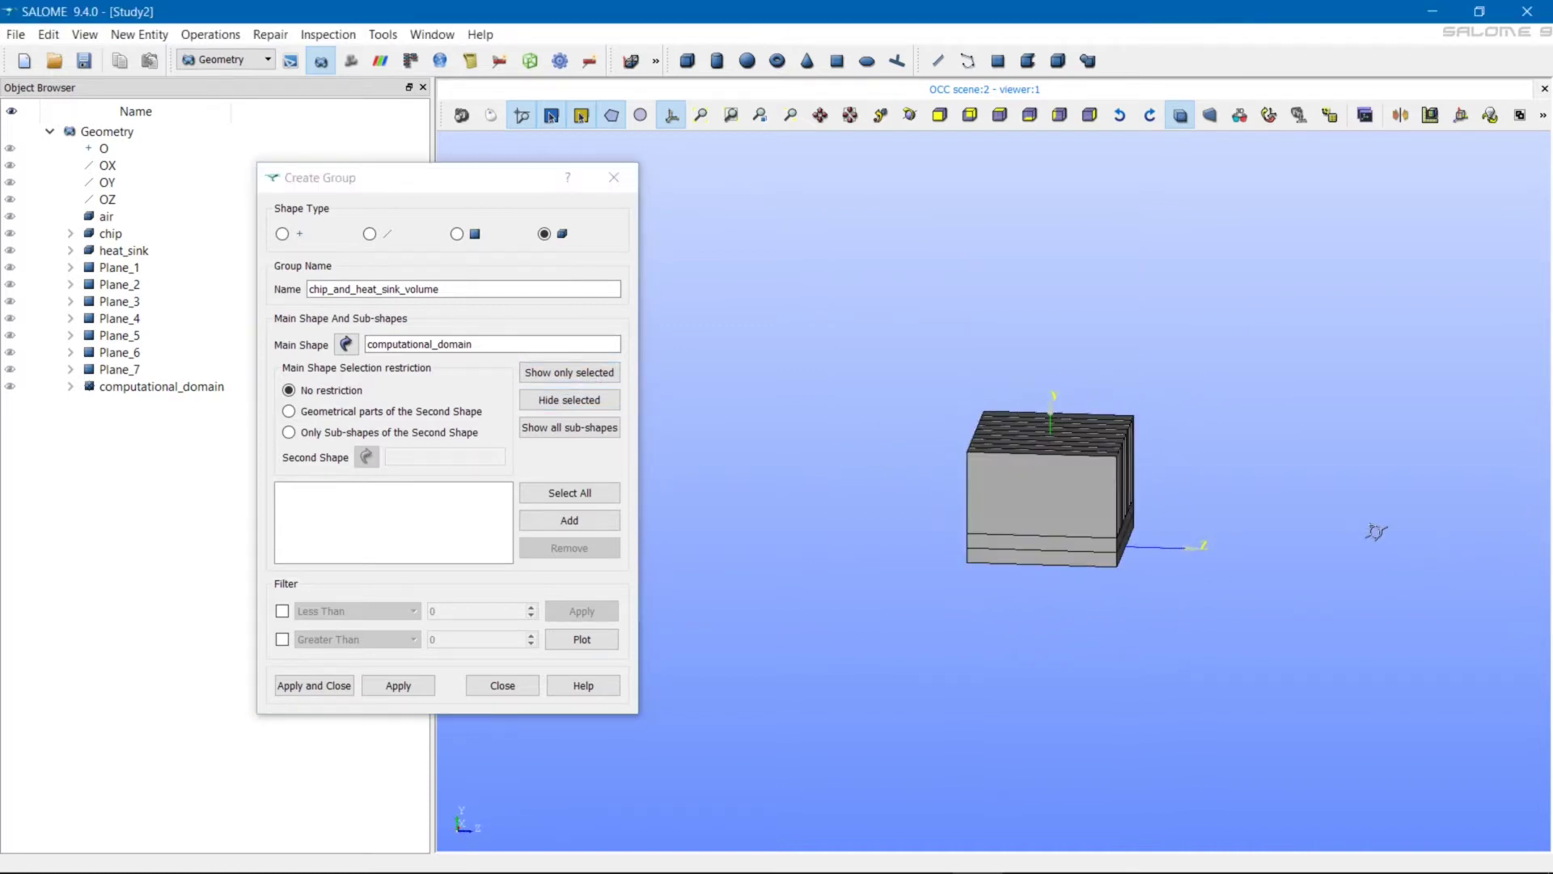
pyautogui.moveTo(878, 332); pyautogui.dragTo(1245, 678)
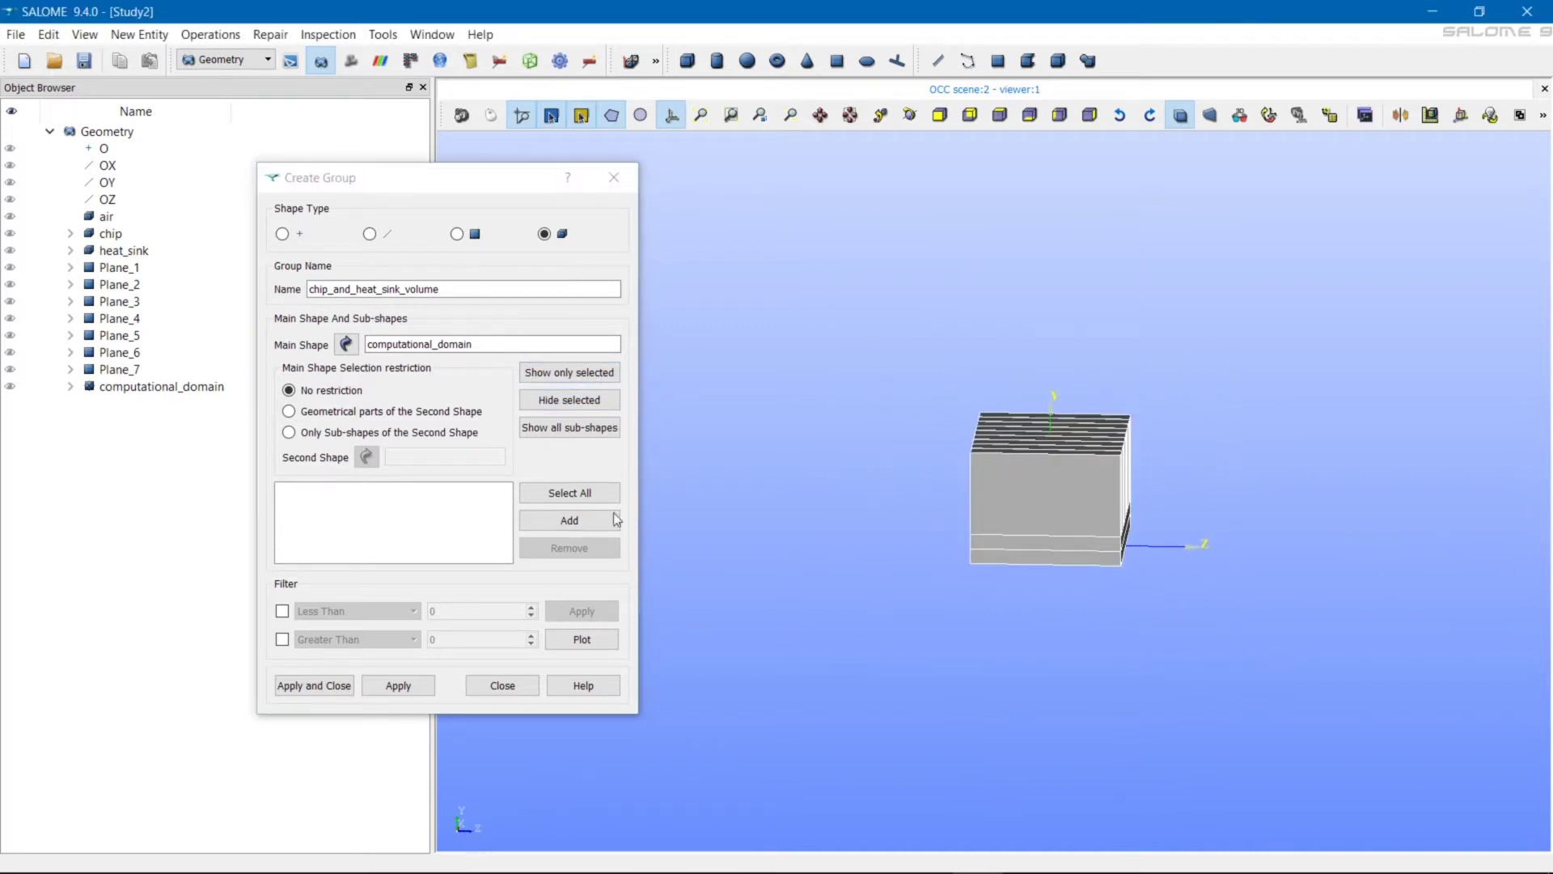
pyautogui.click(567, 520)
pyautogui.click(399, 685)
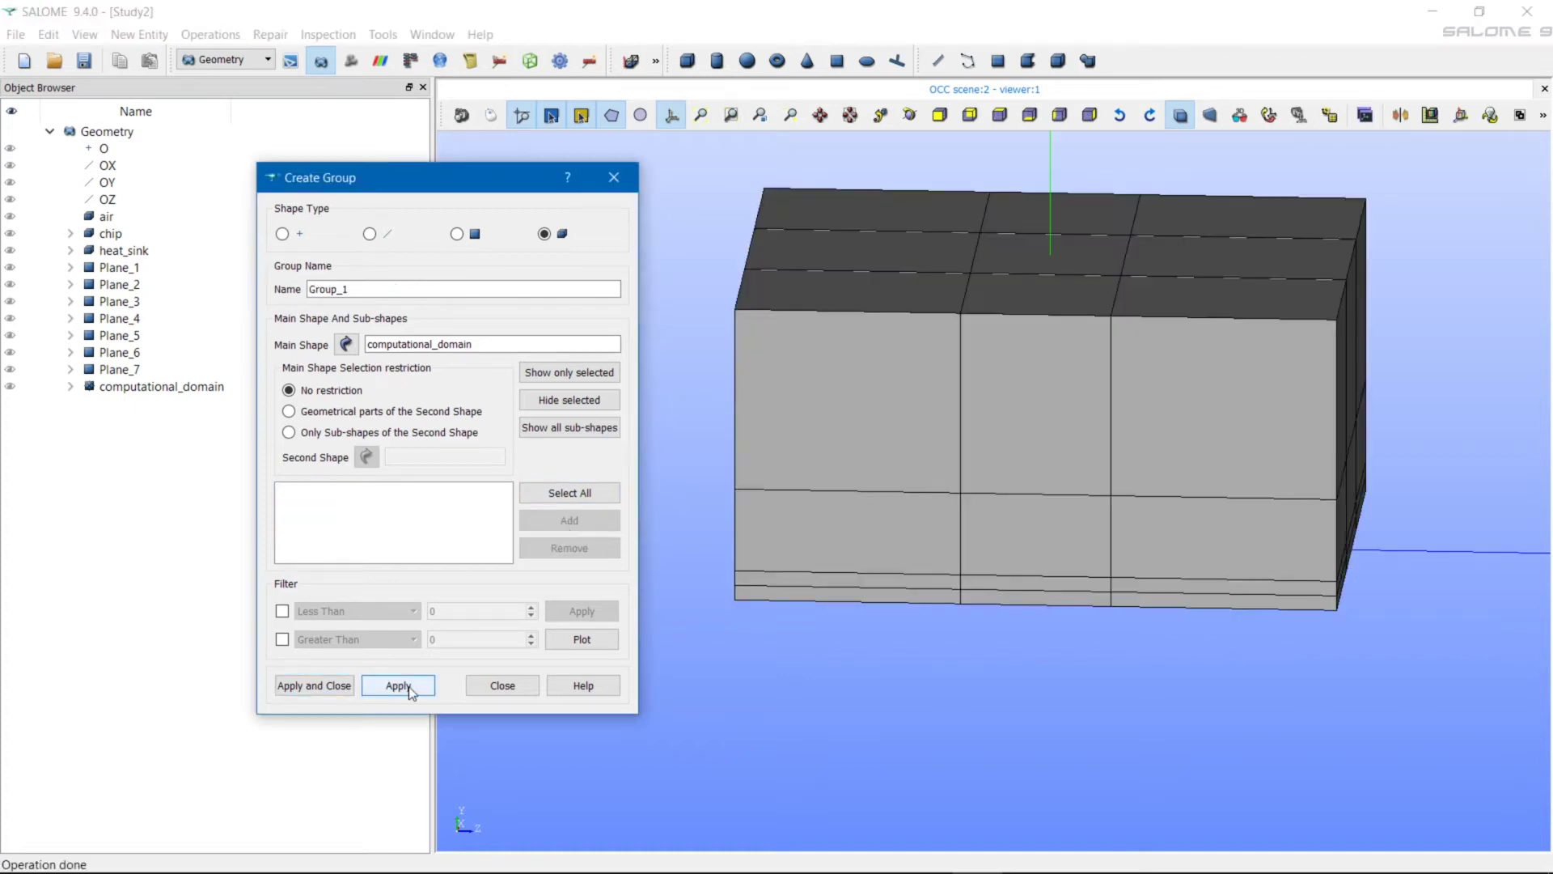
# - Create an air_volume group from all solids of computational_domain except those in chip_and_heat_sink_volume, and finish group creation
pyautogui.doubleClick(404, 289)
pyautogui.write('air_volume')
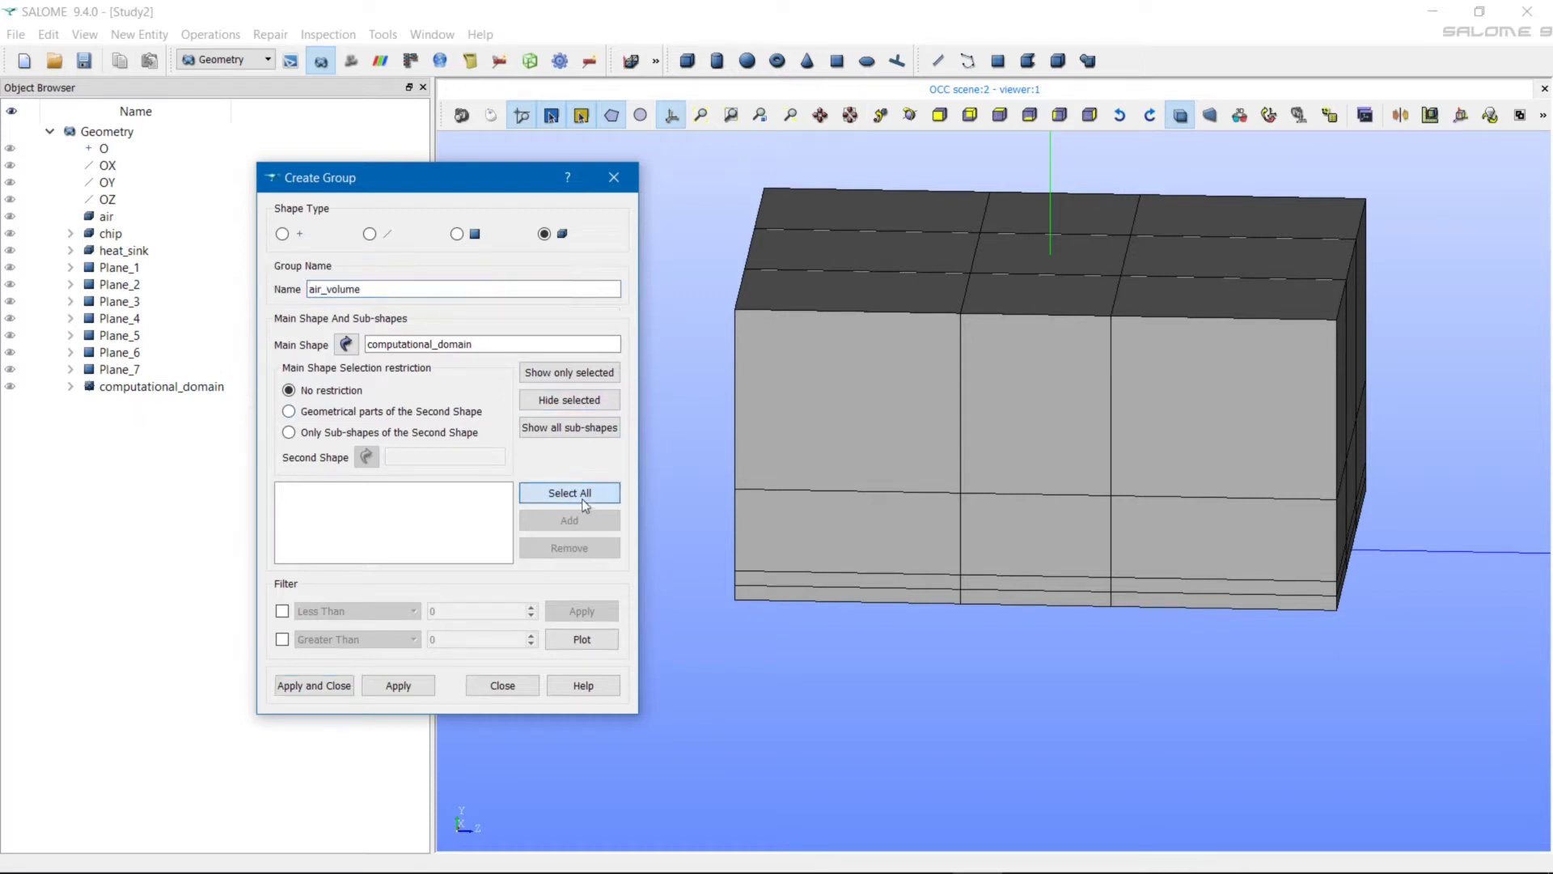
pyautogui.click(529, 492)
pyautogui.click(71, 386)
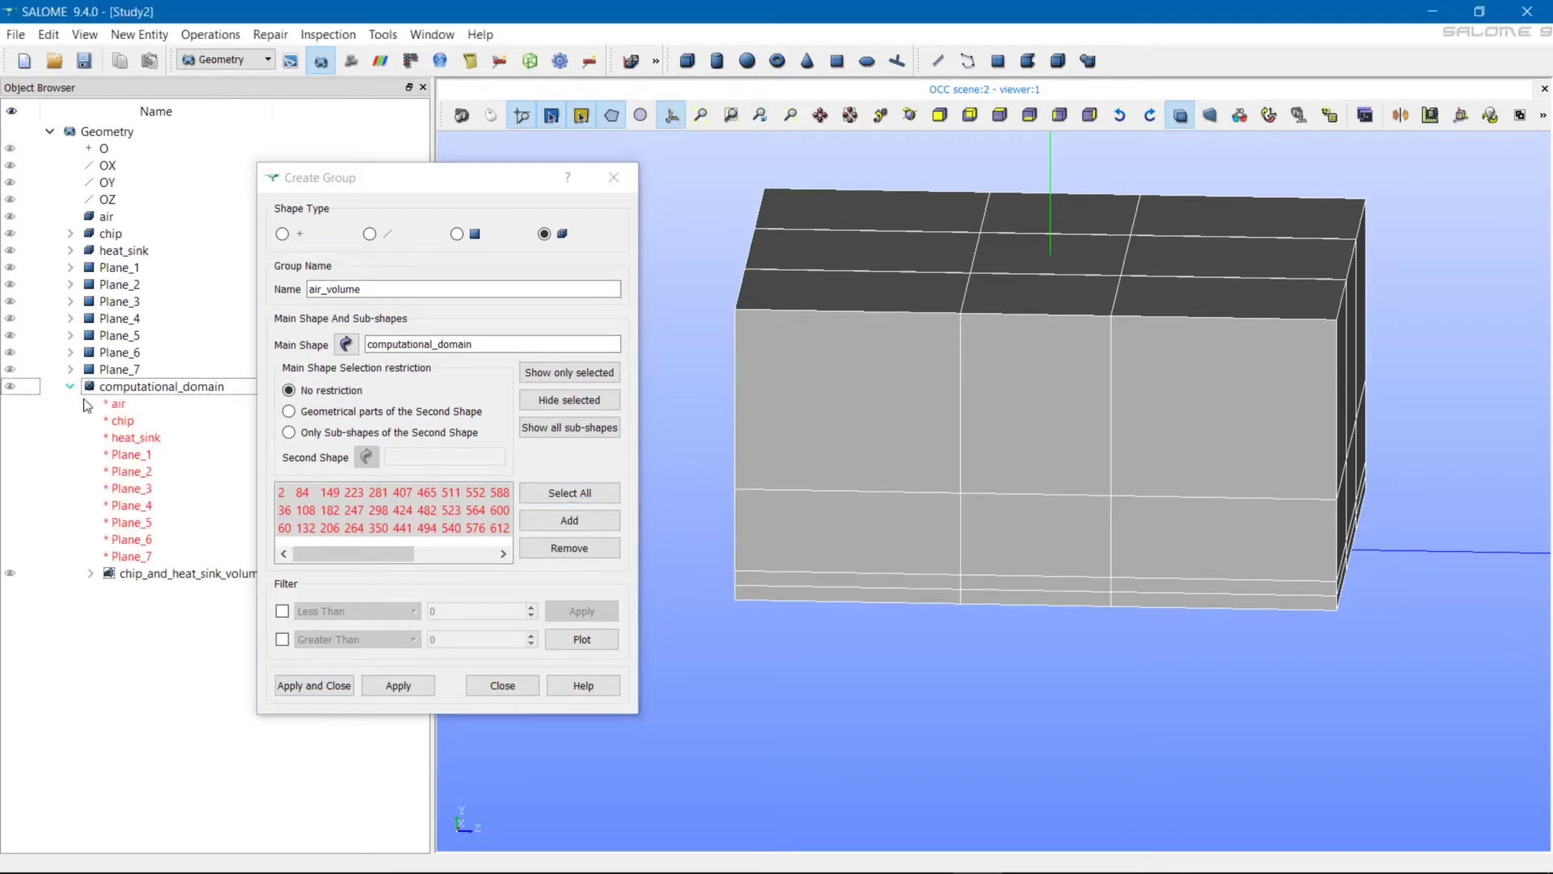
pyautogui.click(150, 574)
pyautogui.click(566, 549)
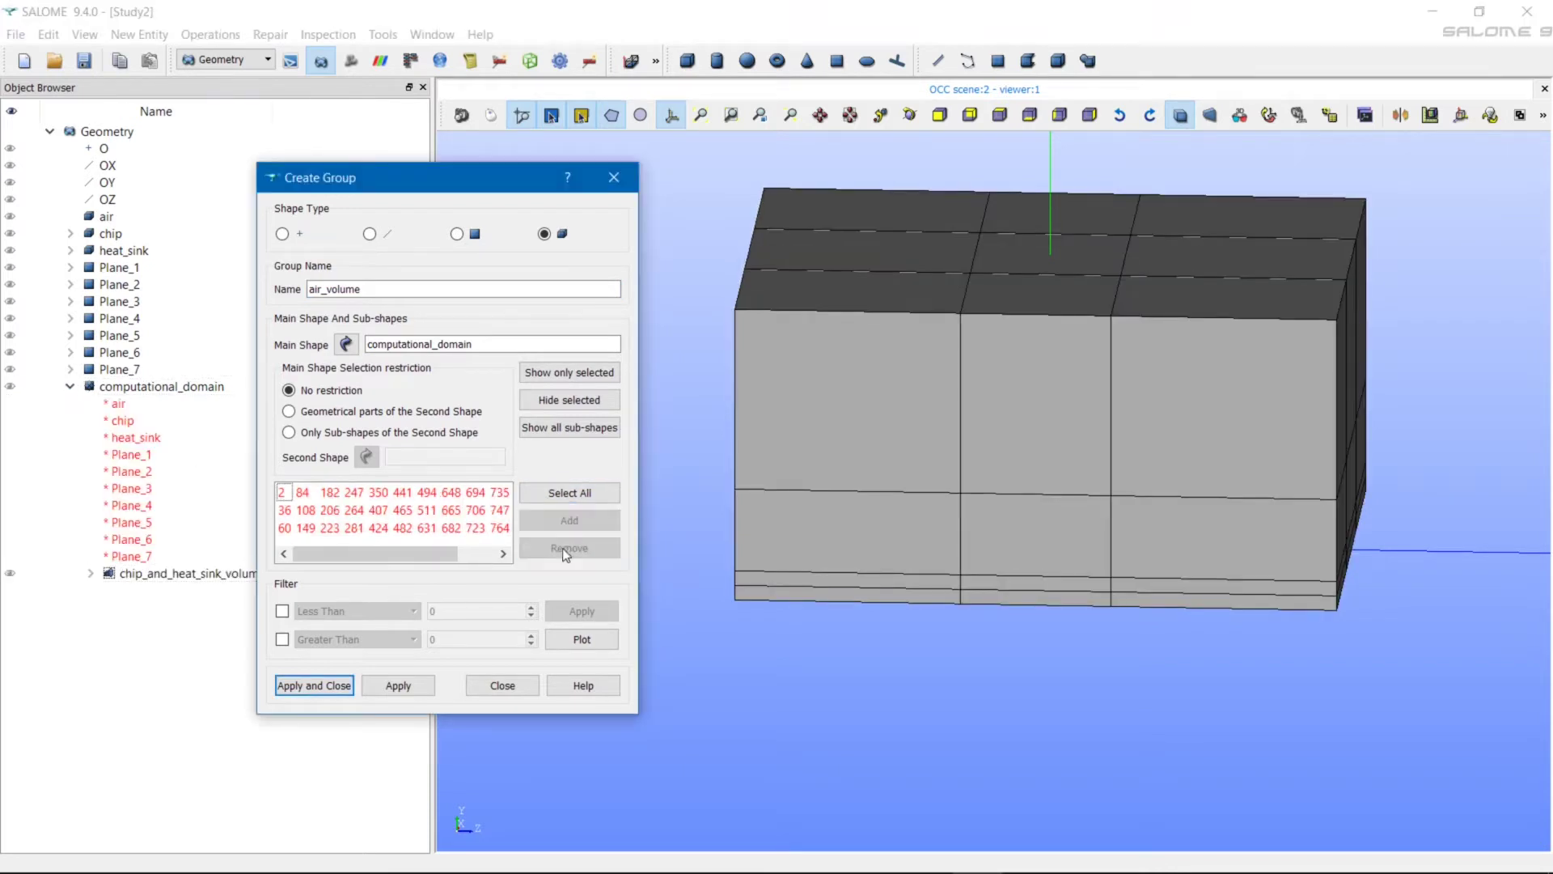
pyautogui.click(402, 687)
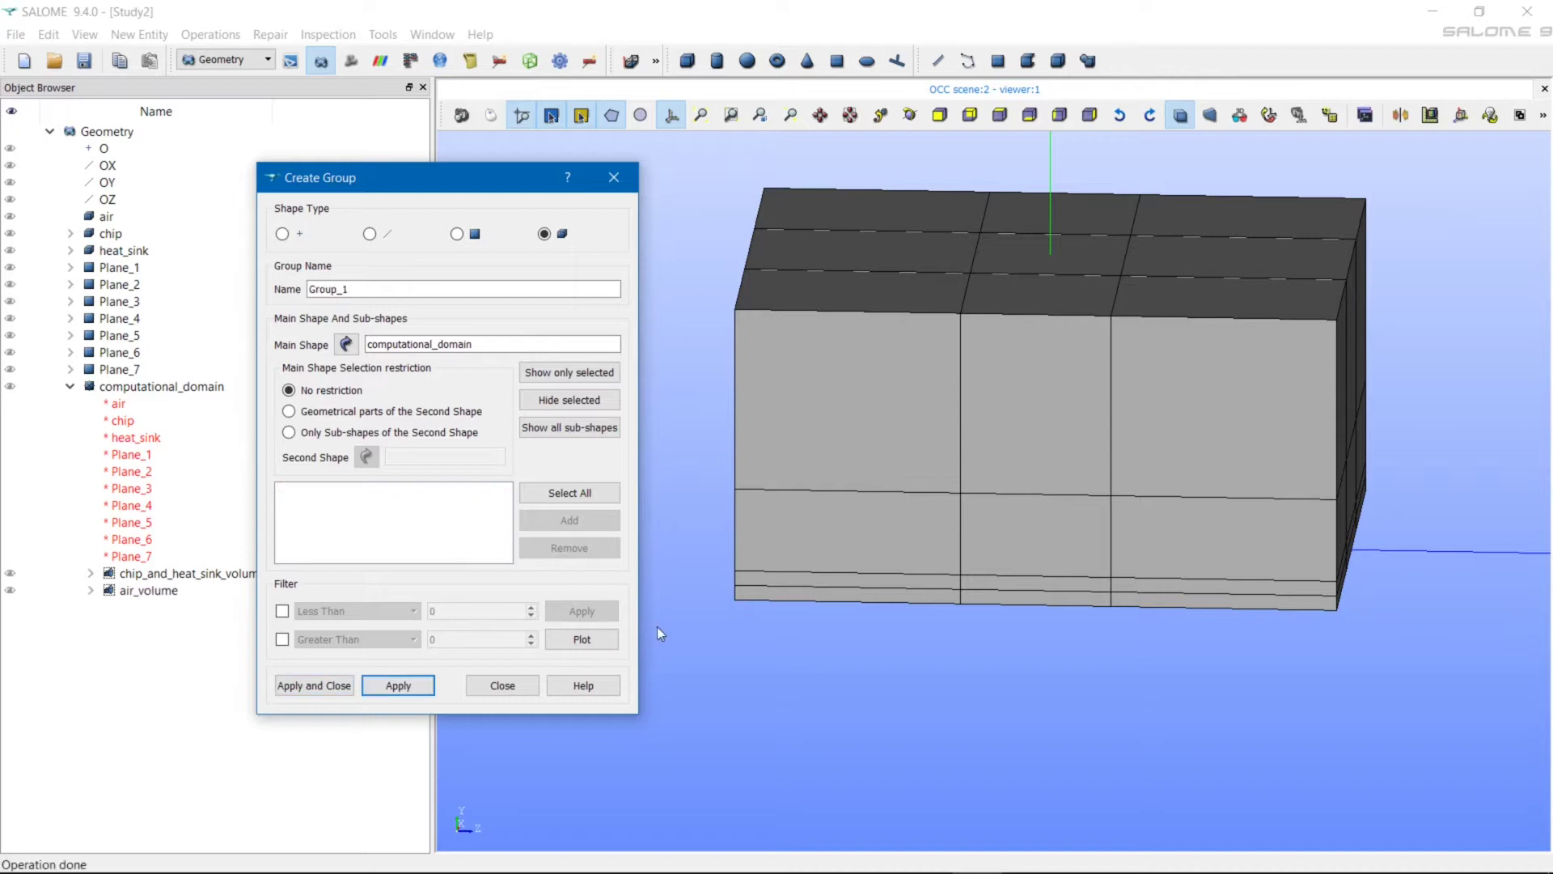
pyautogui.click(534, 686)
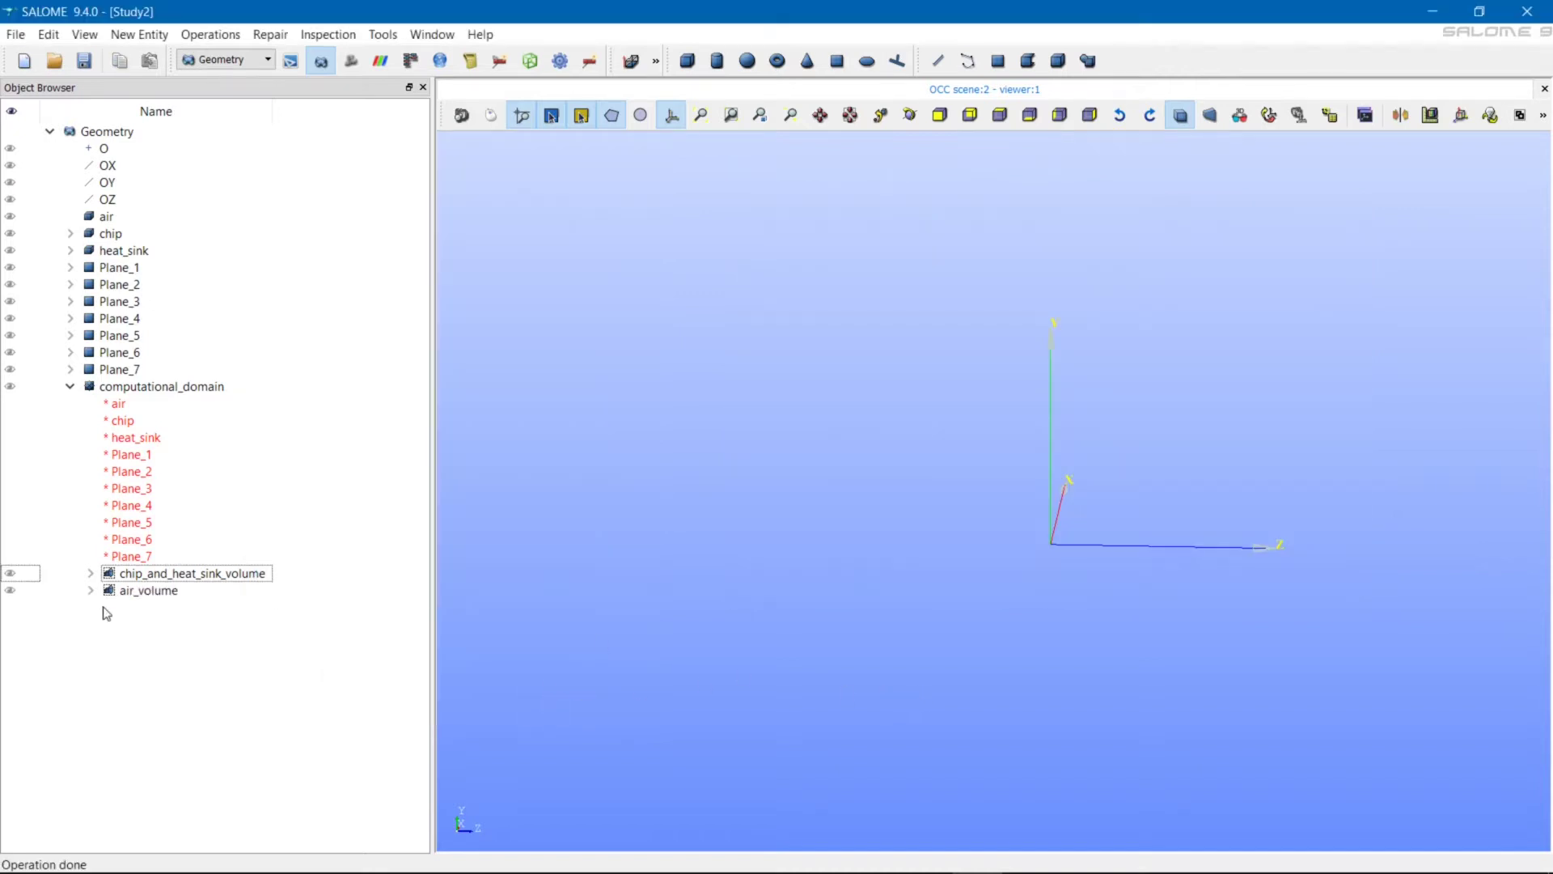
# - Toggle the display of chip_and_heat_sink_volume and air_volume and examine the air volume from below and above
pyautogui.click(96, 577)
pyautogui.keyDown('ctrl'); pyautogui.moveTo(751, 521); pyautogui.dragTo(741, 293, button='right'); pyautogui.keyUp('ctrl')
pyautogui.click(11, 591)
pyautogui.click(24, 575)
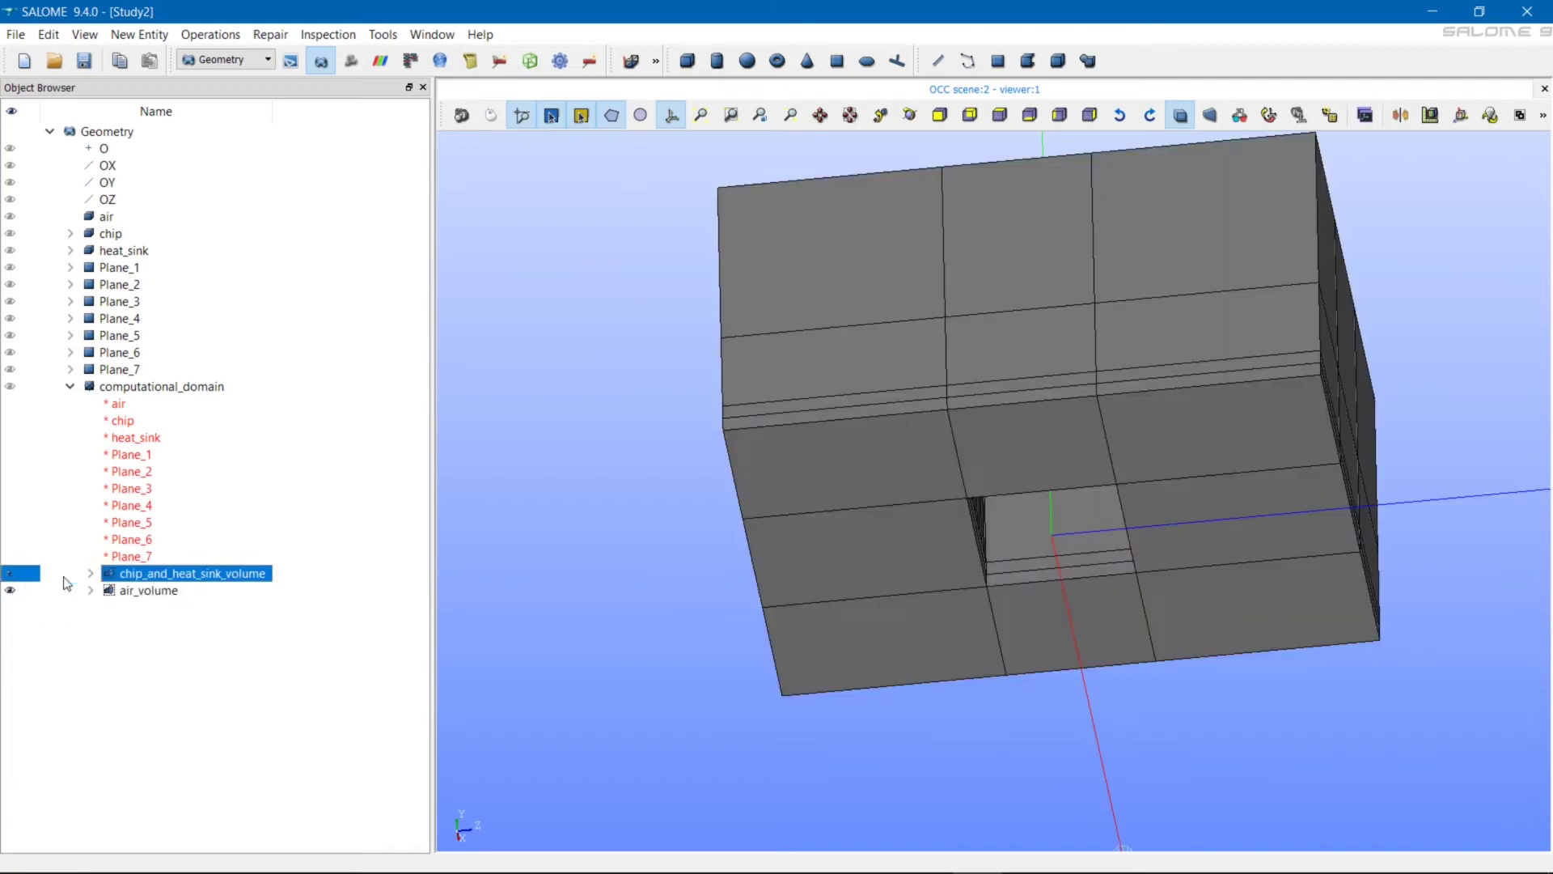
pyautogui.keyDown('ctrl'); pyautogui.moveTo(546, 511); pyautogui.dragTo(856, 659, button='right'); pyautogui.keyUp('ctrl')
pyautogui.keyDown('ctrl'); pyautogui.moveTo(1179, 405); pyautogui.dragTo(1032, 336, button='right'); pyautogui.keyUp('ctrl')
pyautogui.keyDown('ctrl'); pyautogui.moveTo(1031, 335); pyautogui.dragTo(1004, 437, button='middle'); pyautogui.keyUp('ctrl')
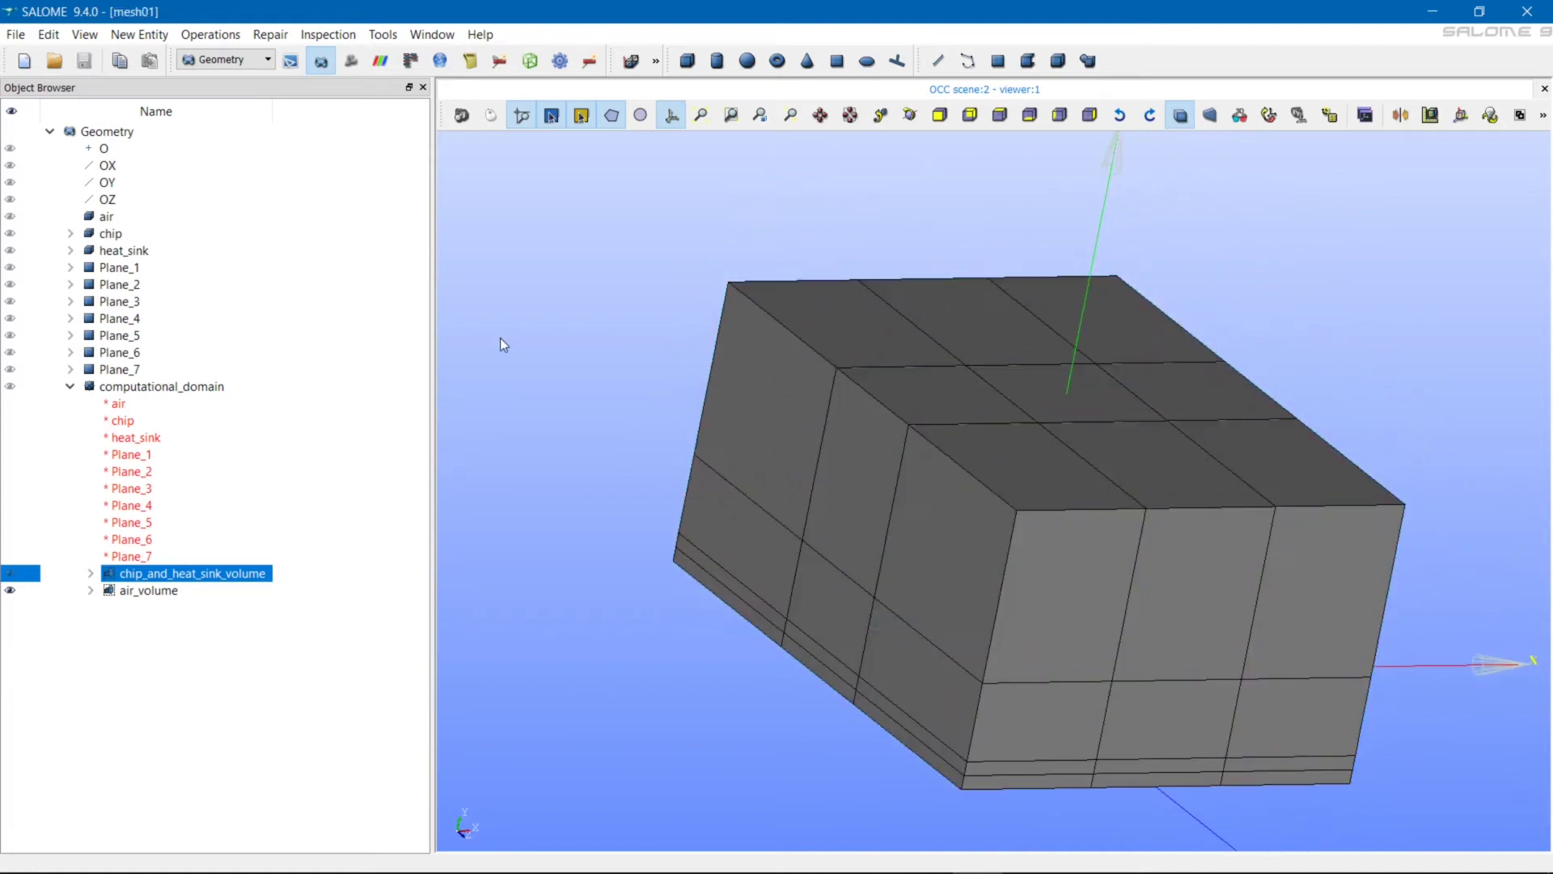
# - Start a group of edges on computational_domain and name it 3_elements_edges
pyautogui.click(158, 388)
pyautogui.rightClick(158, 389)
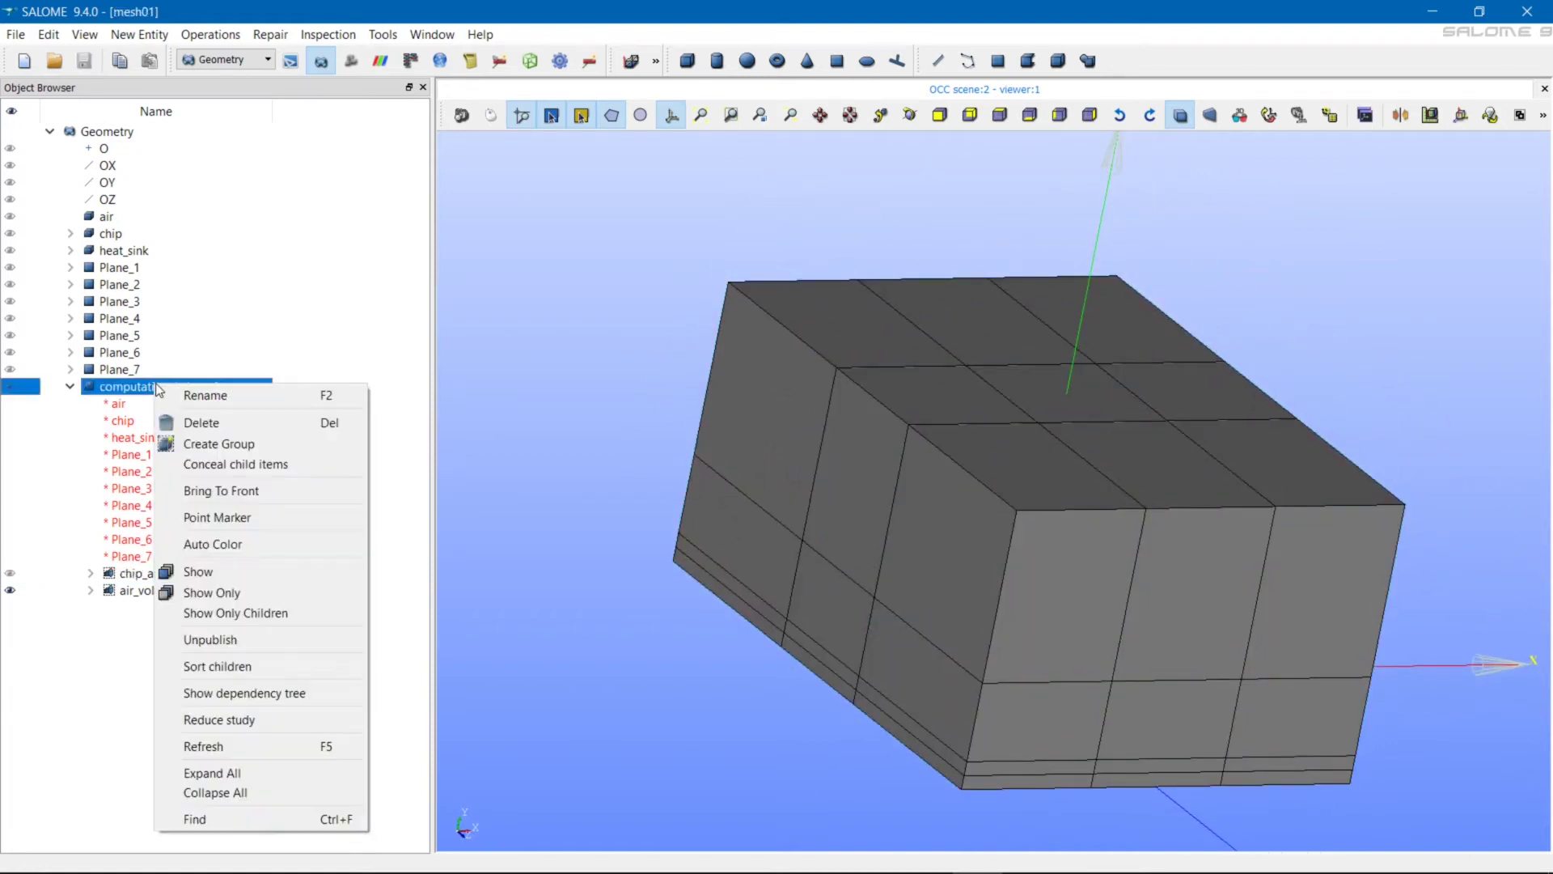
pyautogui.click(226, 440)
pyautogui.click(699, 230)
pyautogui.doubleClick(686, 284)
pyautogui.write('3_elements_edges')
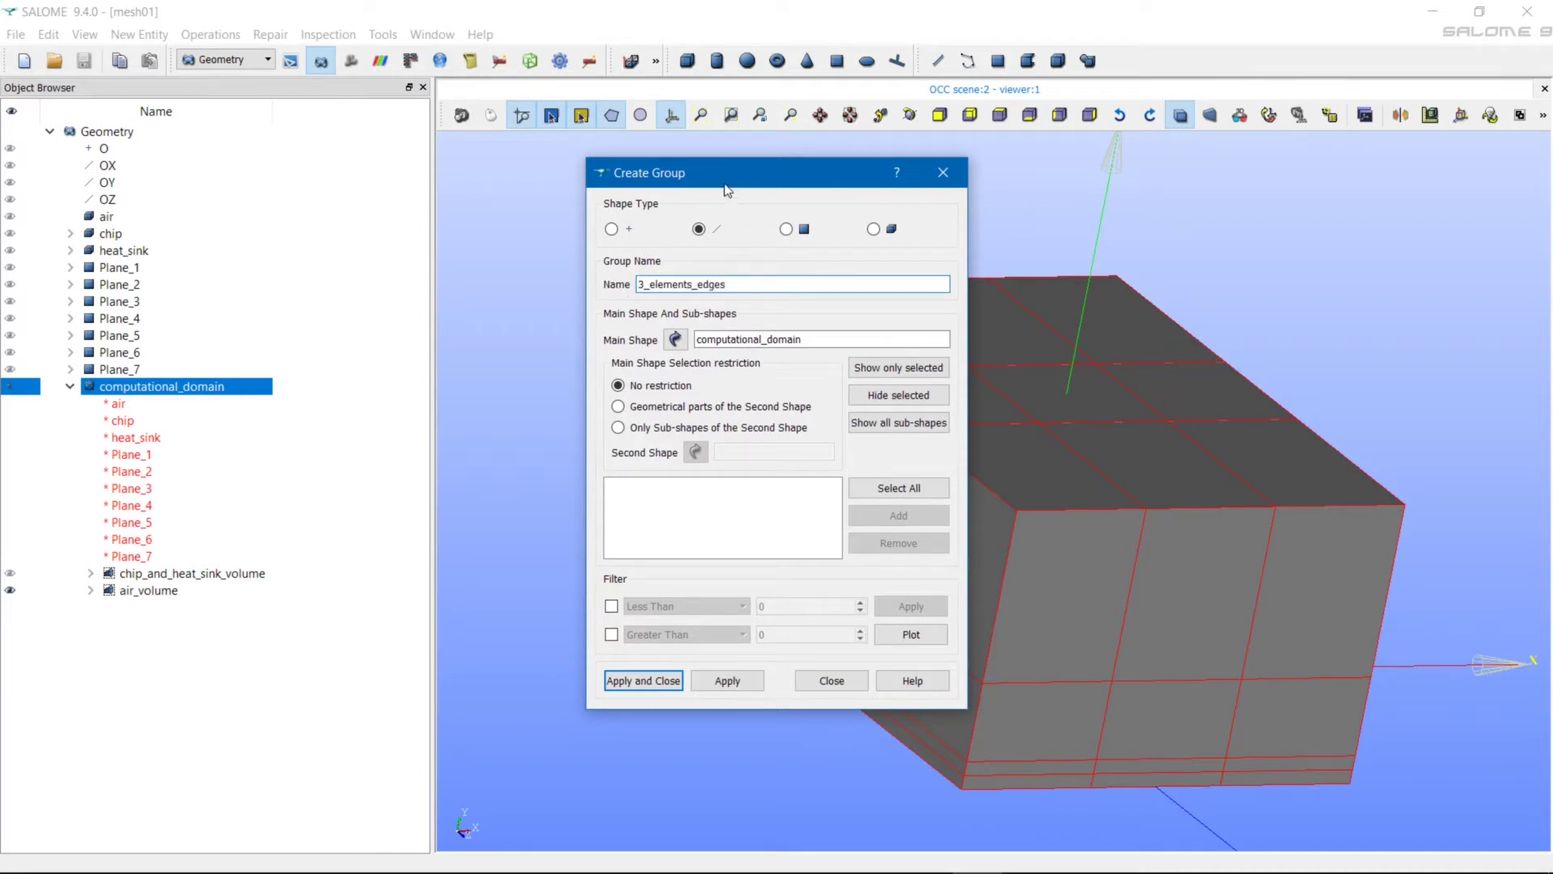
pyautogui.moveTo(738, 182); pyautogui.dragTo(397, 160)
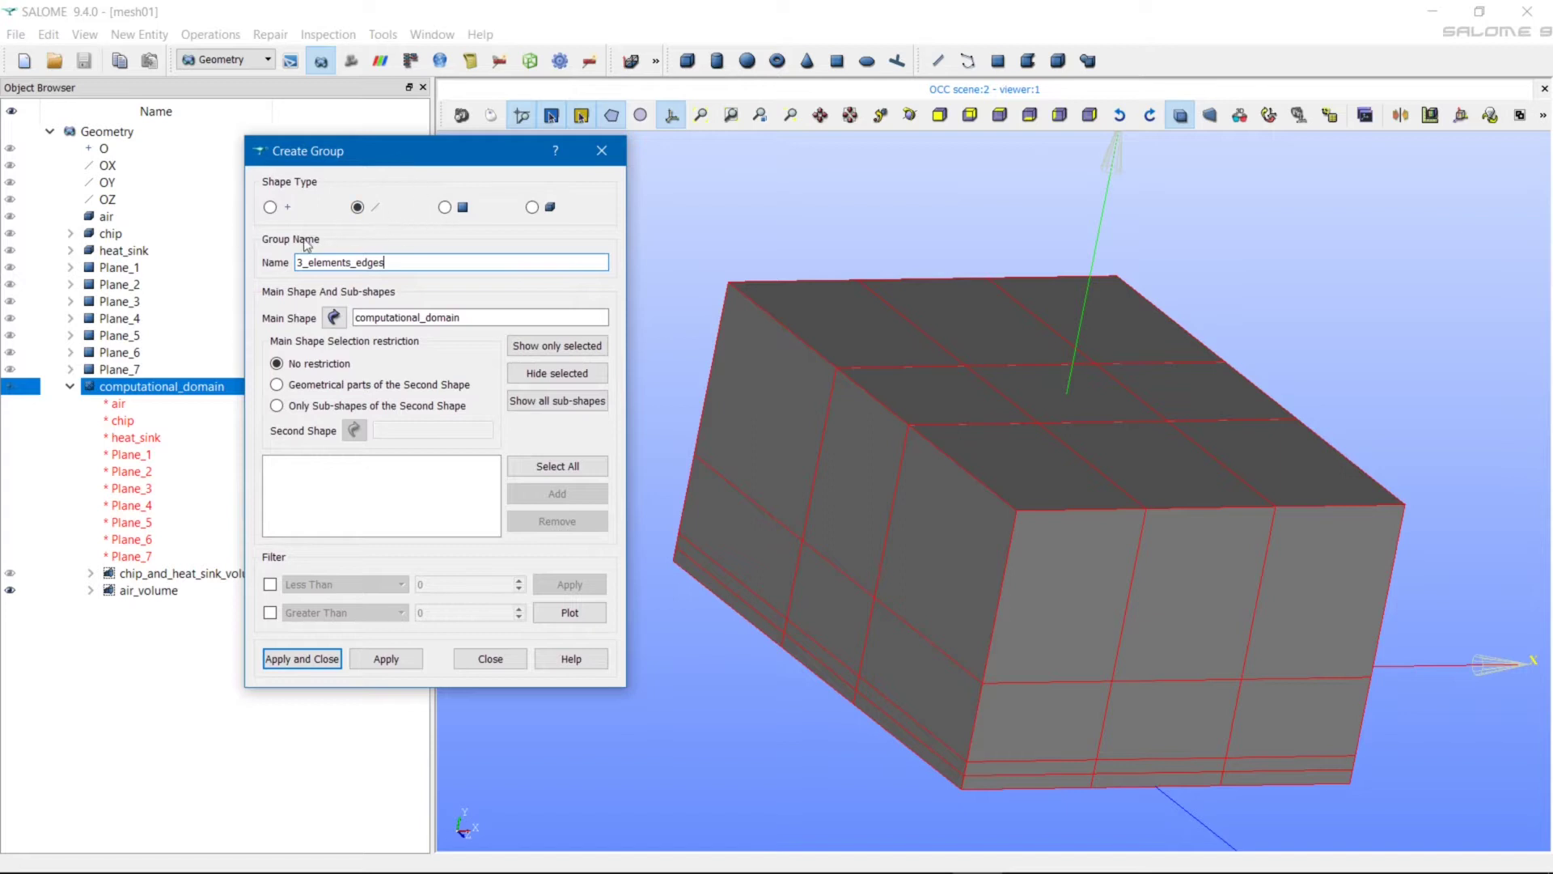
# - Hide air_volume and examine the edges of computational_domain in wireframe from the side and from an angle
pyautogui.click(16, 596)
pyautogui.click(16, 596)
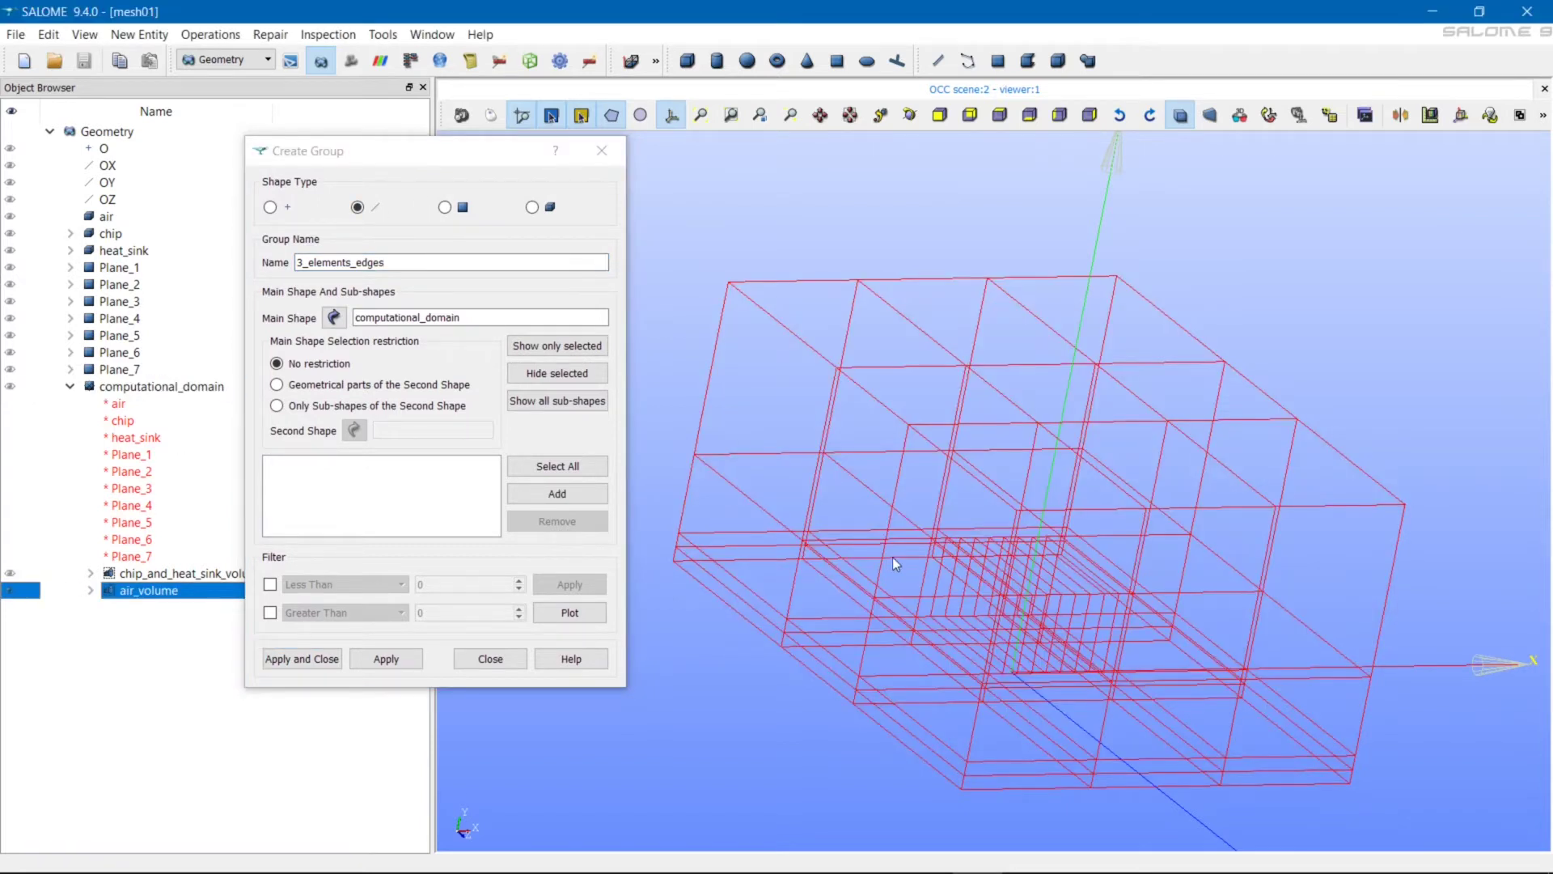
pyautogui.keyDown('ctrl'); pyautogui.moveTo(941, 542); pyautogui.dragTo(744, 477, button='right'); pyautogui.keyUp('ctrl')
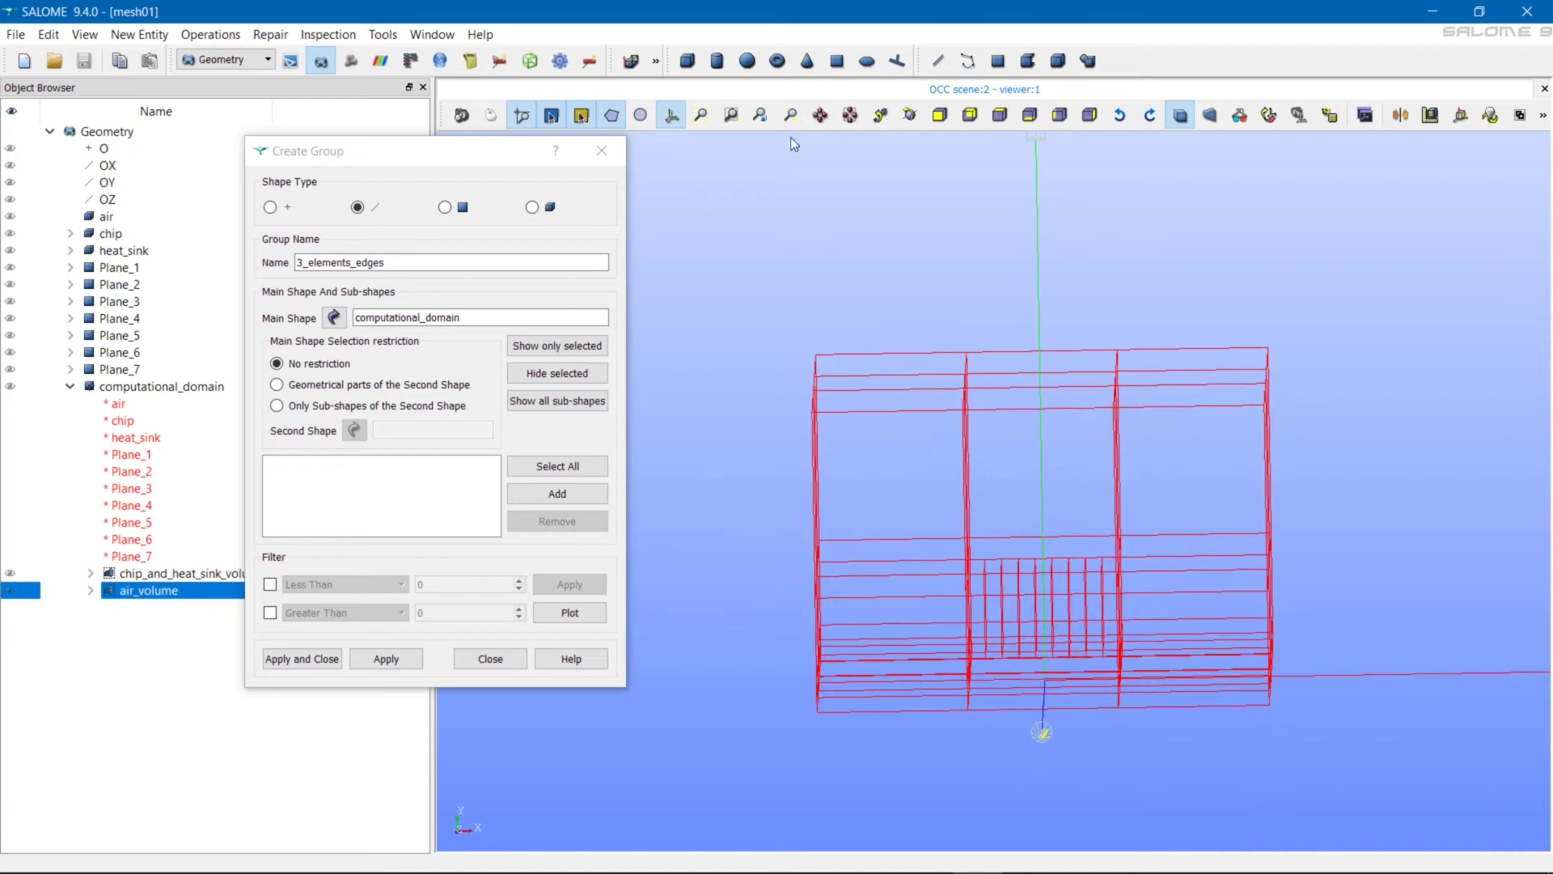
pyautogui.click(970, 115)
pyautogui.scroll(-2, 1041, 455)
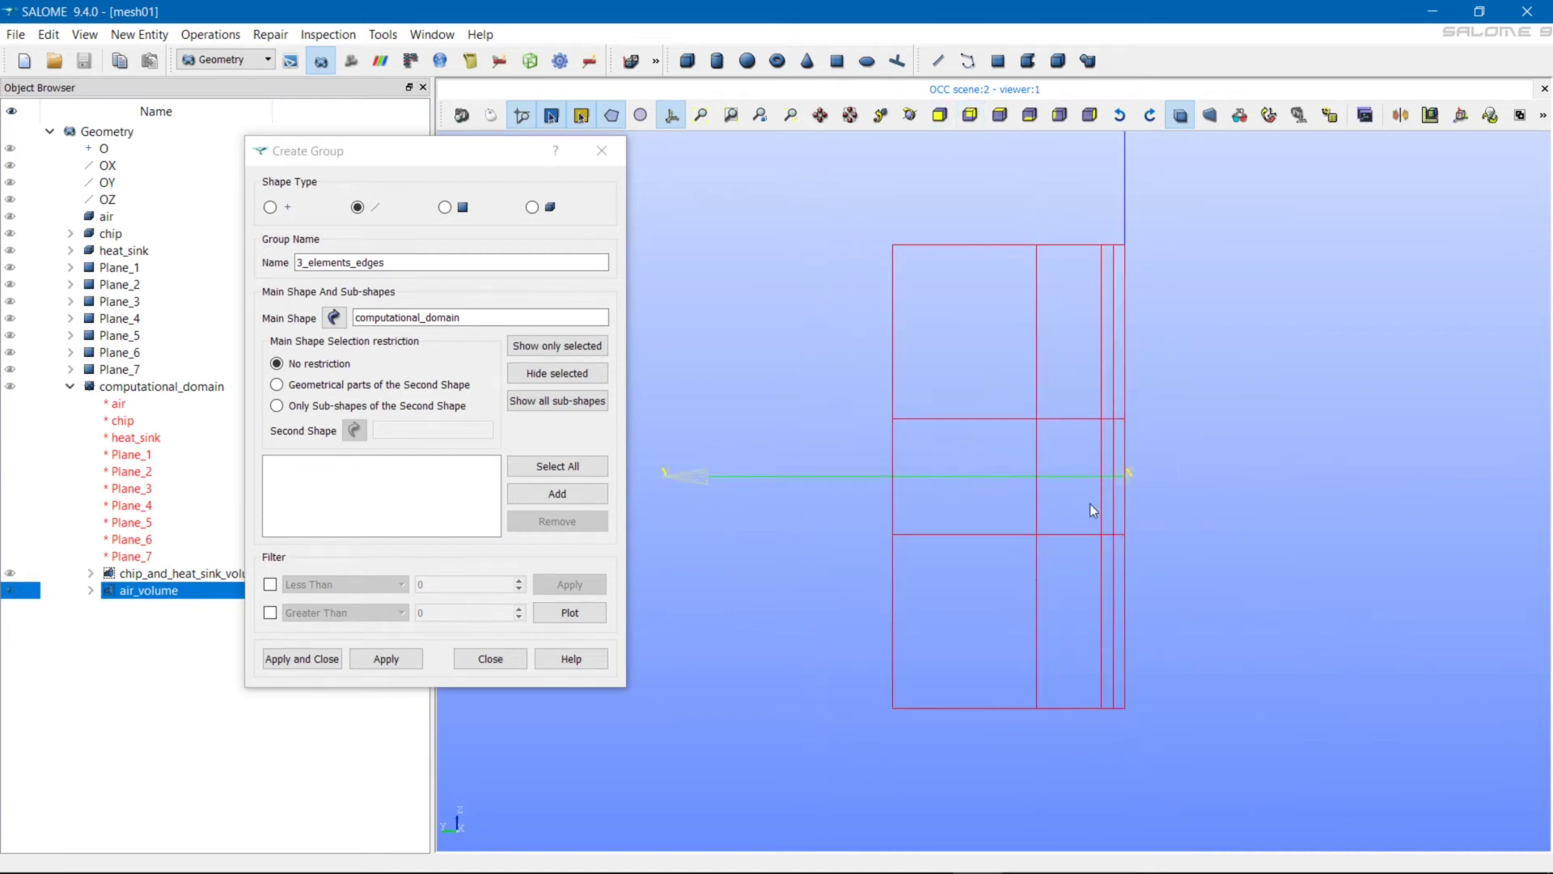
pyautogui.keyDown('ctrl'); pyautogui.moveTo(1126, 455); pyautogui.dragTo(1144, 675, button='right'); pyautogui.keyUp('ctrl')
pyautogui.keyDown('ctrl'); pyautogui.moveTo(1143, 372); pyautogui.dragTo(1088, 574, button='right'); pyautogui.keyUp('ctrl')
pyautogui.keyDown('ctrl'); pyautogui.moveTo(1129, 303); pyautogui.dragTo(1272, 183, button='right'); pyautogui.keyUp('ctrl')
pyautogui.keyDown('ctrl'); pyautogui.moveTo(665, 531); pyautogui.dragTo(774, 507, button='middle'); pyautogui.keyUp('ctrl')
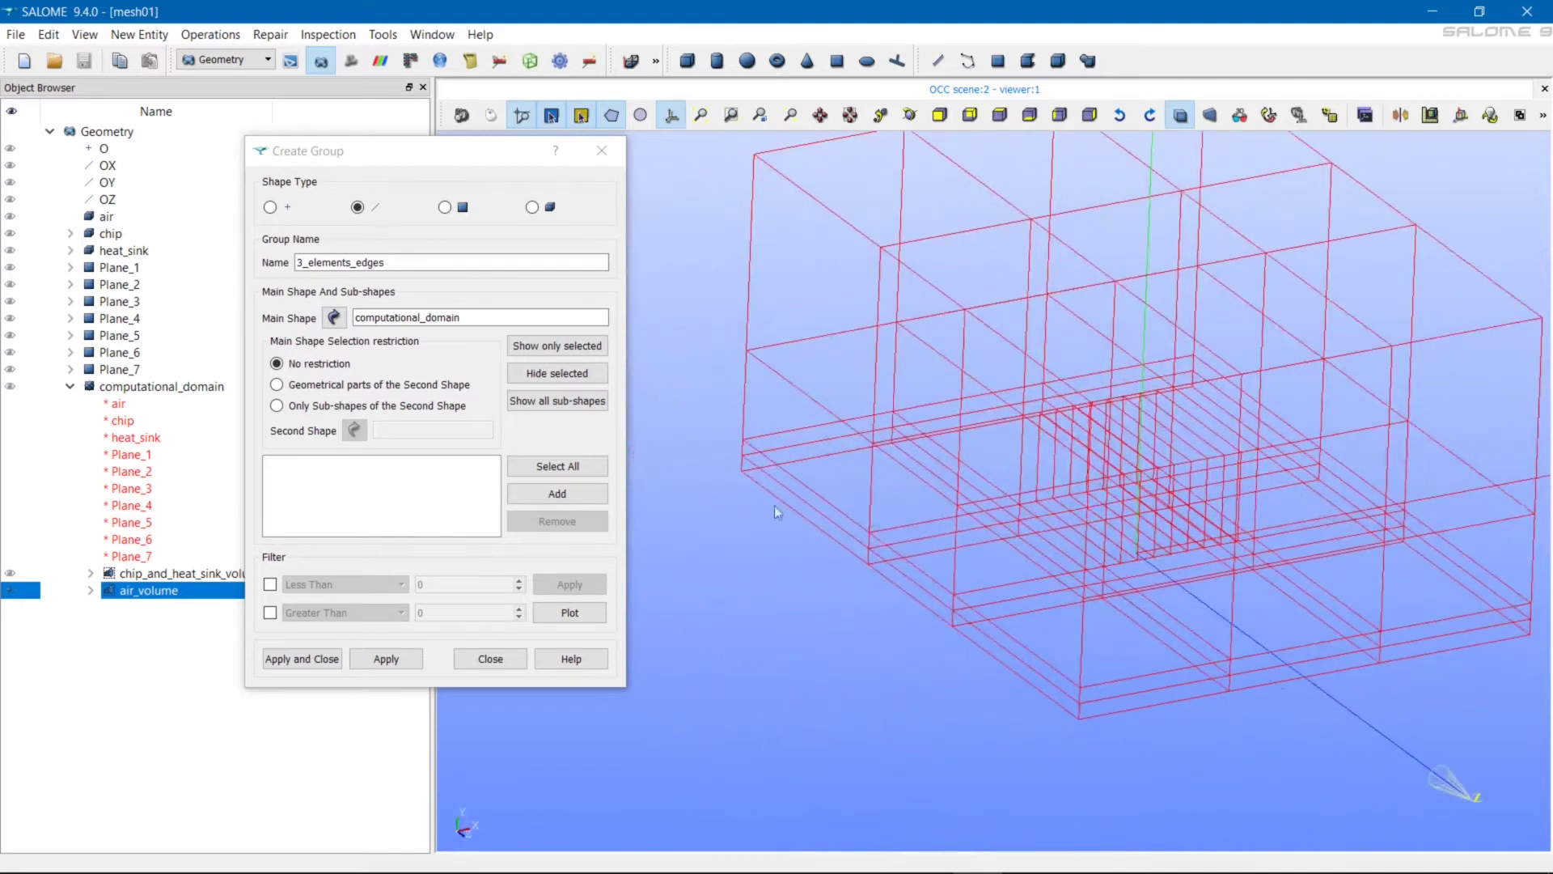
# - Select the short vertical edges of the two thin bottom layers along two adjacent outer sides of computational_domain
pyautogui.click(743, 456)
pyautogui.keyDown('shift'); pyautogui.click(870, 548); pyautogui.keyUp('shift')
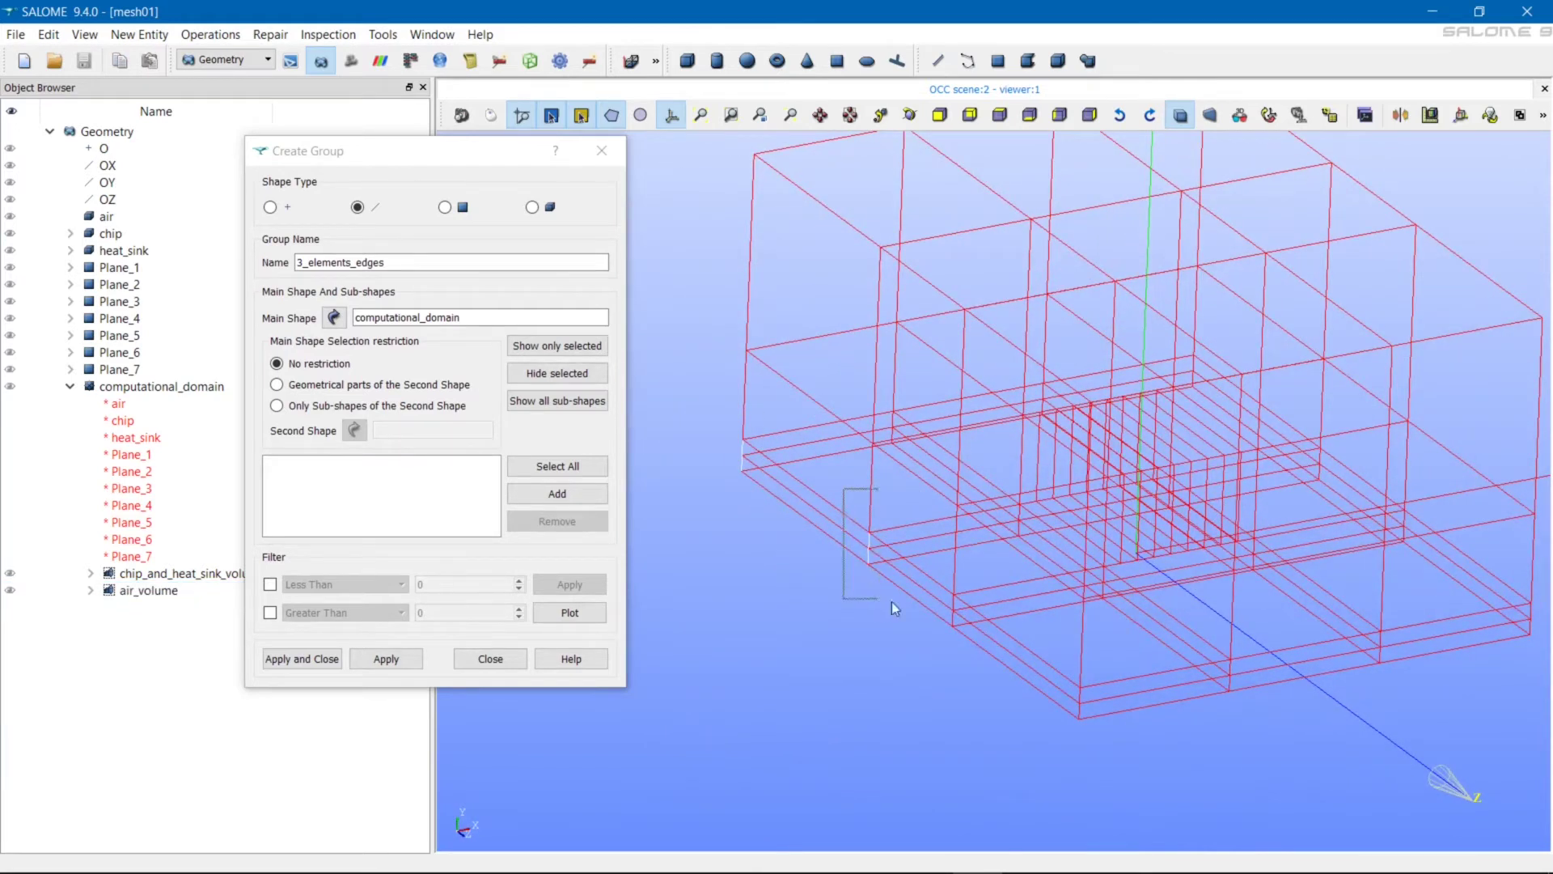
pyautogui.keyDown('shift'); pyautogui.click(953, 609); pyautogui.keyUp('shift')
pyautogui.keyDown('ctrl'); pyautogui.moveTo(1210, 674); pyautogui.dragTo(965, 642, button='middle'); pyautogui.keyUp('ctrl')
pyautogui.keyDown('shift'); pyautogui.click(977, 690); pyautogui.keyUp('shift')
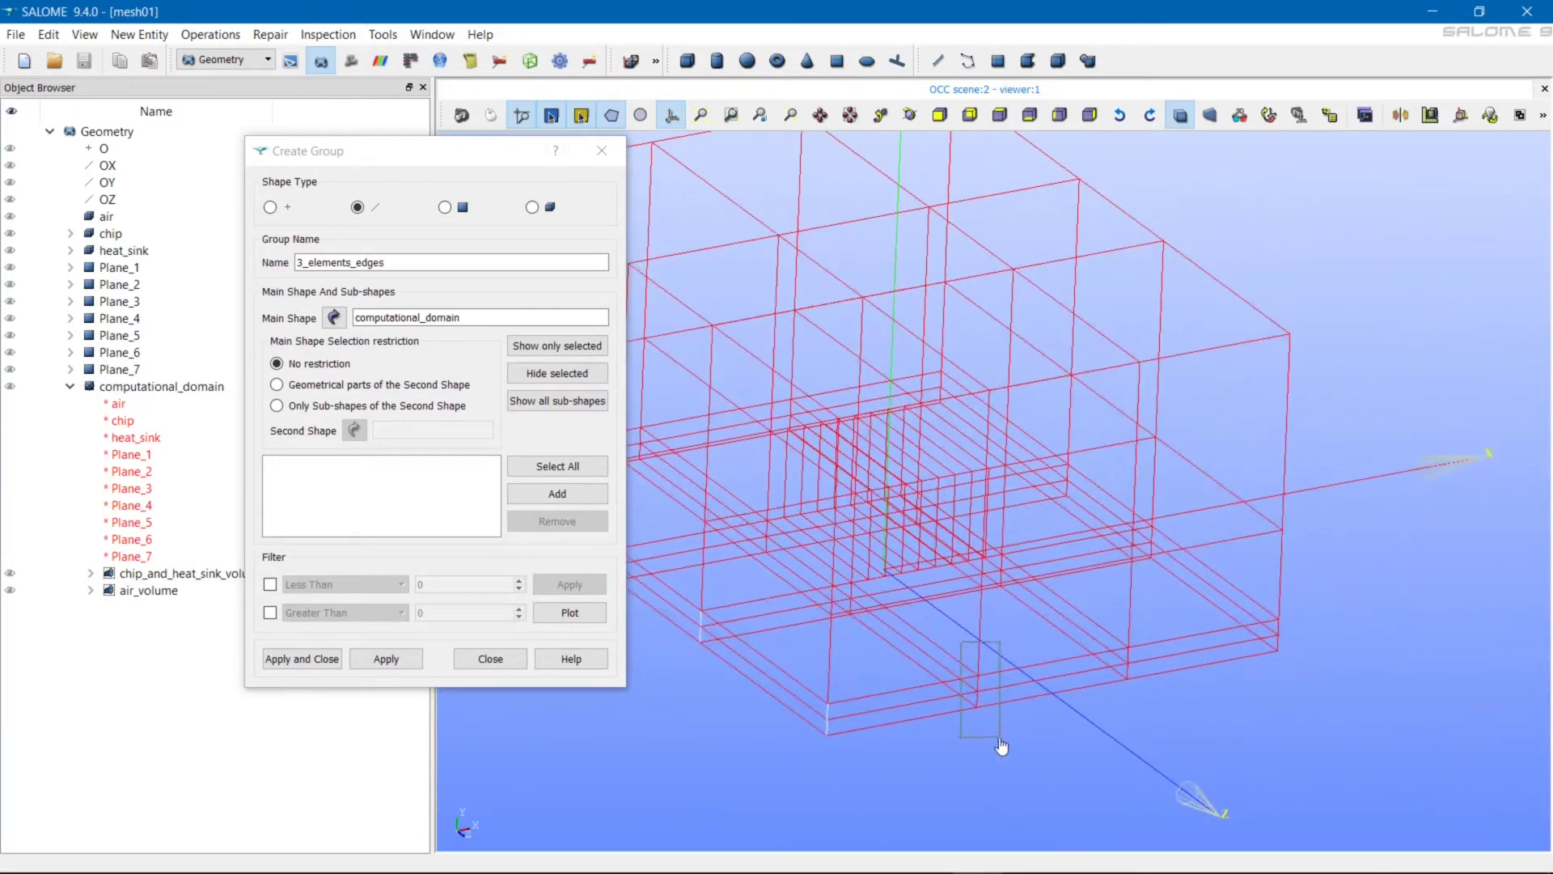
pyautogui.keyDown('shift'); pyautogui.click(1128, 664); pyautogui.keyUp('shift')
pyautogui.keyDown('shift'); pyautogui.click(1279, 636); pyautogui.keyUp('shift')
# - Extend the selection to the short vertical edges of the bottom layers on the remaining outer sides and add them to the group
pyautogui.keyDown('ctrl'); pyautogui.moveTo(1234, 578); pyautogui.dragTo(1167, 530, button='right'); pyautogui.keyUp('ctrl')
pyautogui.keyDown('shift'); pyautogui.click(1192, 562); pyautogui.keyUp('shift')
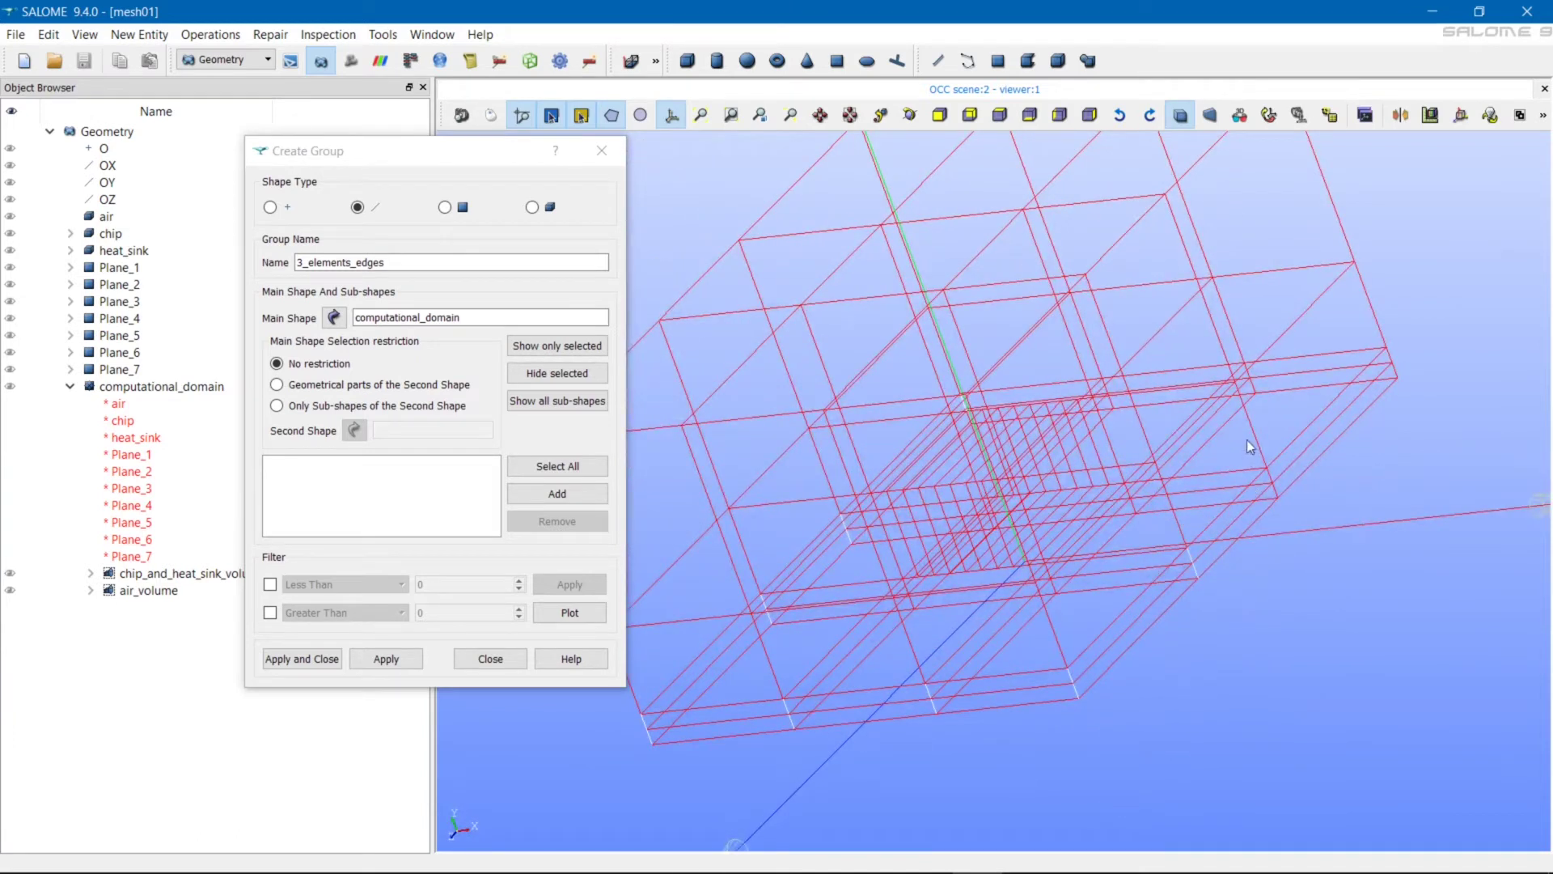
pyautogui.keyDown('shift'); pyautogui.click(1273, 486); pyautogui.keyUp('shift')
pyautogui.keyDown('shift'); pyautogui.click(1391, 362); pyautogui.keyUp('shift')
pyautogui.keyDown('ctrl'); pyautogui.moveTo(1407, 326); pyautogui.dragTo(899, 605, button='right'); pyautogui.keyUp('ctrl')
pyautogui.keyDown('ctrl'); pyautogui.moveTo(1173, 583); pyautogui.dragTo(1089, 594, button='right'); pyautogui.keyUp('ctrl')
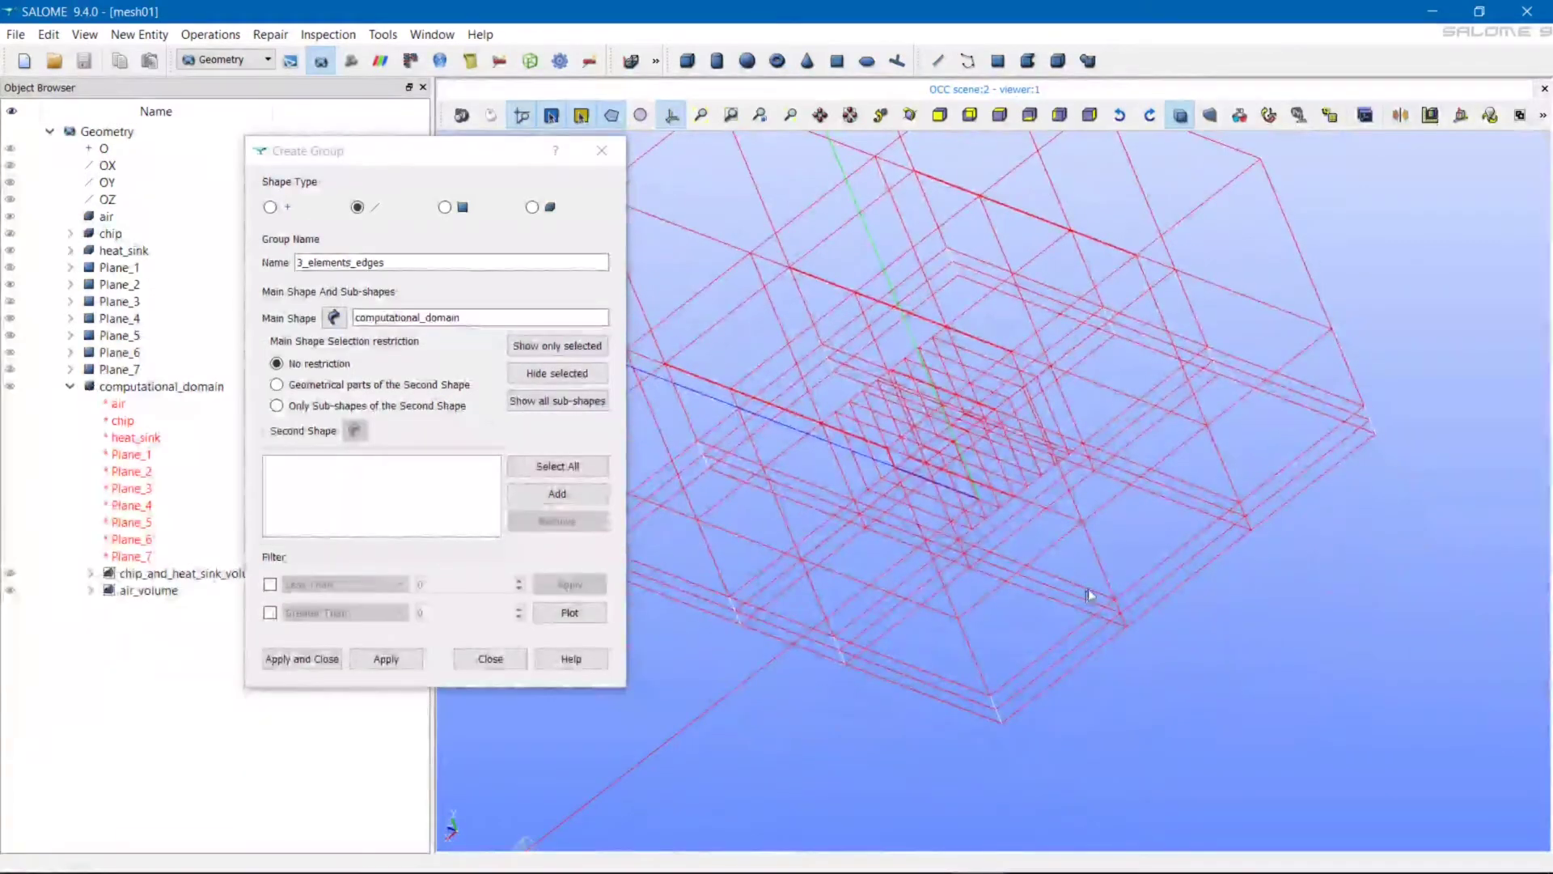
pyautogui.keyDown('shift'); pyautogui.moveTo(1085, 569); pyautogui.dragTo(1173, 661); pyautogui.keyUp('shift')
pyautogui.keyDown('shift'); pyautogui.moveTo(1196, 459); pyautogui.dragTo(1311, 580); pyautogui.keyUp('shift')
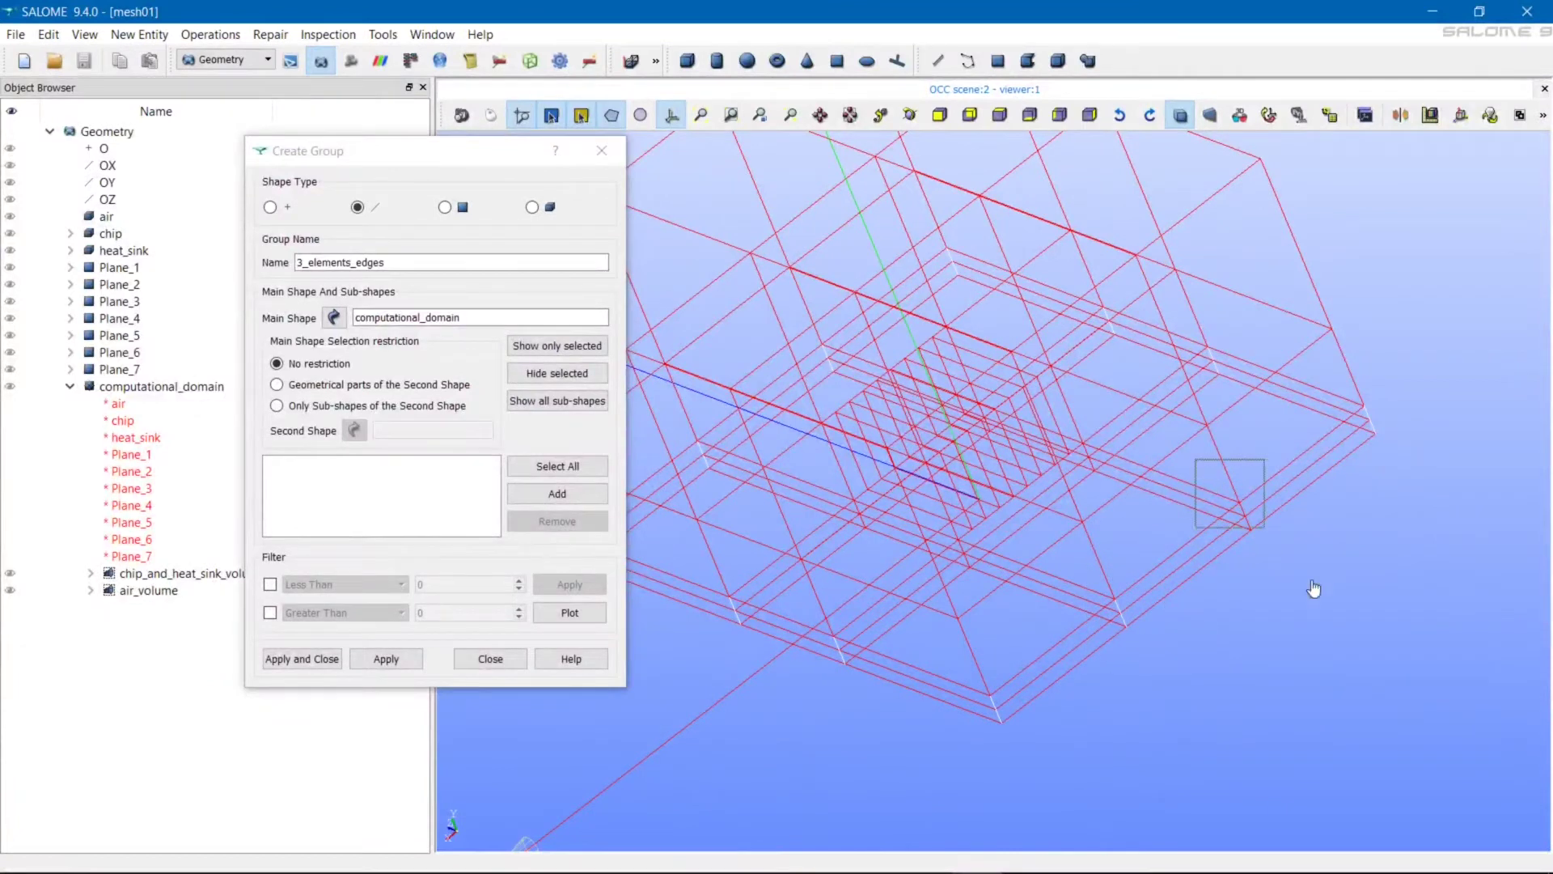
pyautogui.click(552, 496)
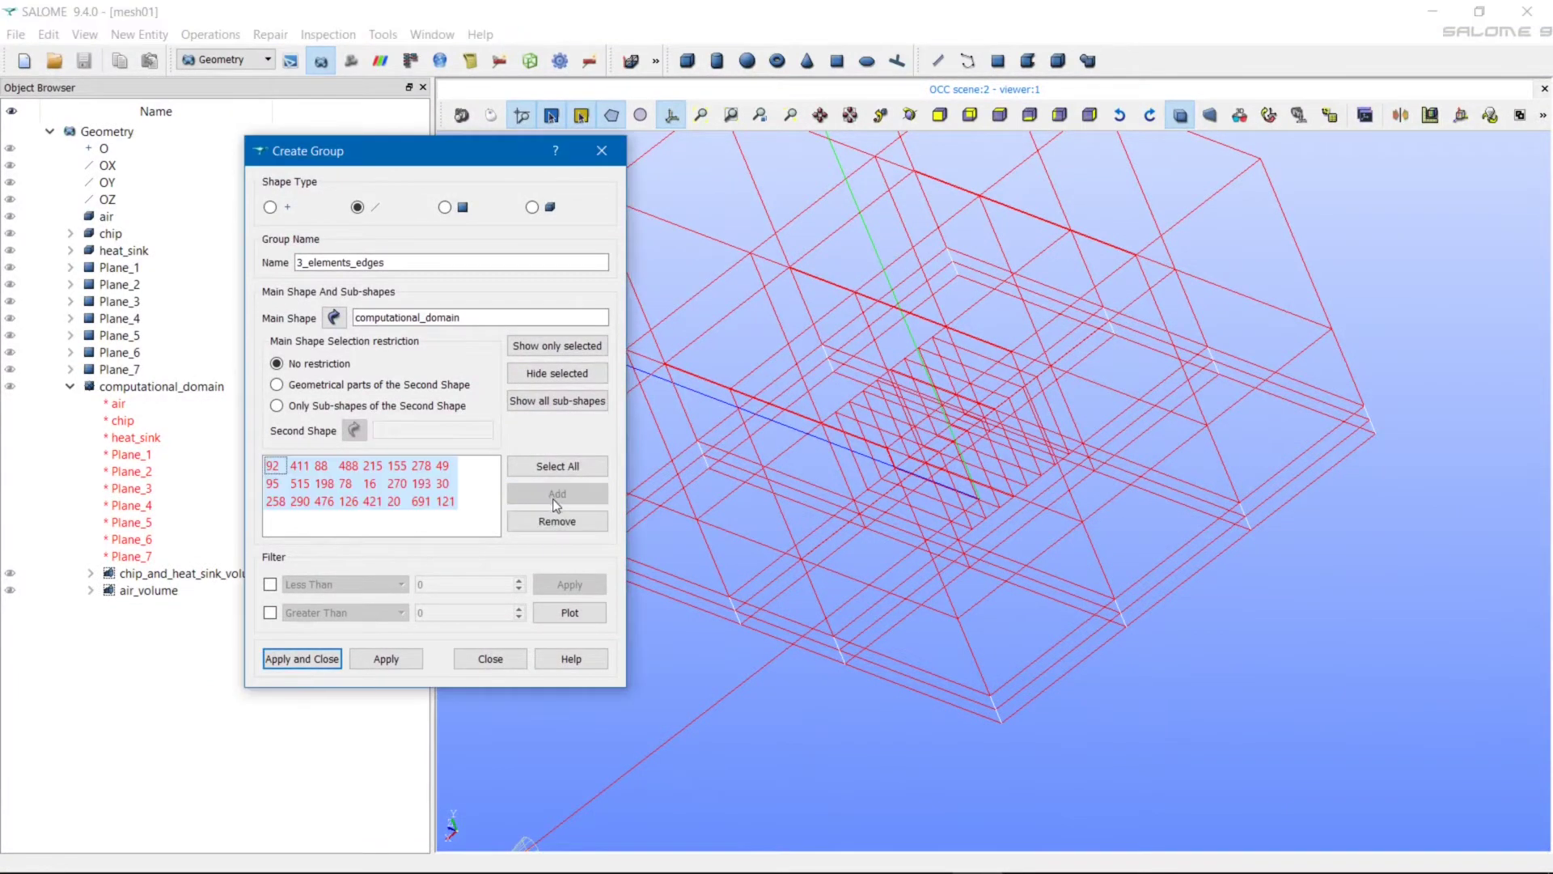
# - Add the fin-root edges along one side of the heat sink base and the vertical edges at its two corners
pyautogui.scroll(5, 939, 560)
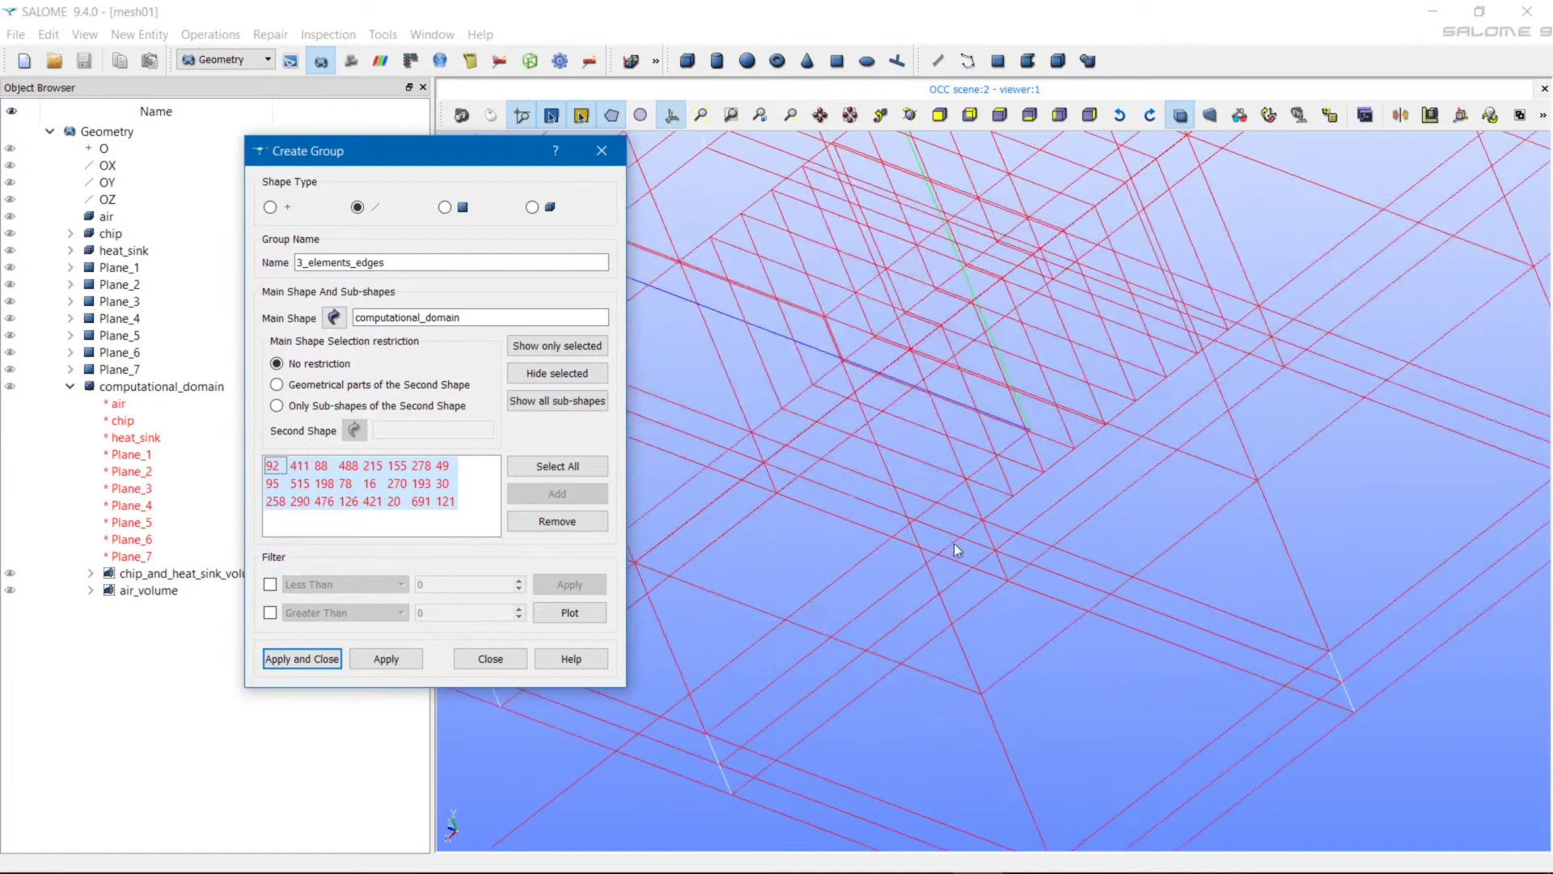
pyautogui.keyDown('ctrl'); pyautogui.moveTo(954, 542); pyautogui.dragTo(979, 519, button='right'); pyautogui.keyUp('ctrl')
pyautogui.keyDown('ctrl'); pyautogui.moveTo(979, 517); pyautogui.dragTo(970, 503); pyautogui.keyUp('ctrl')
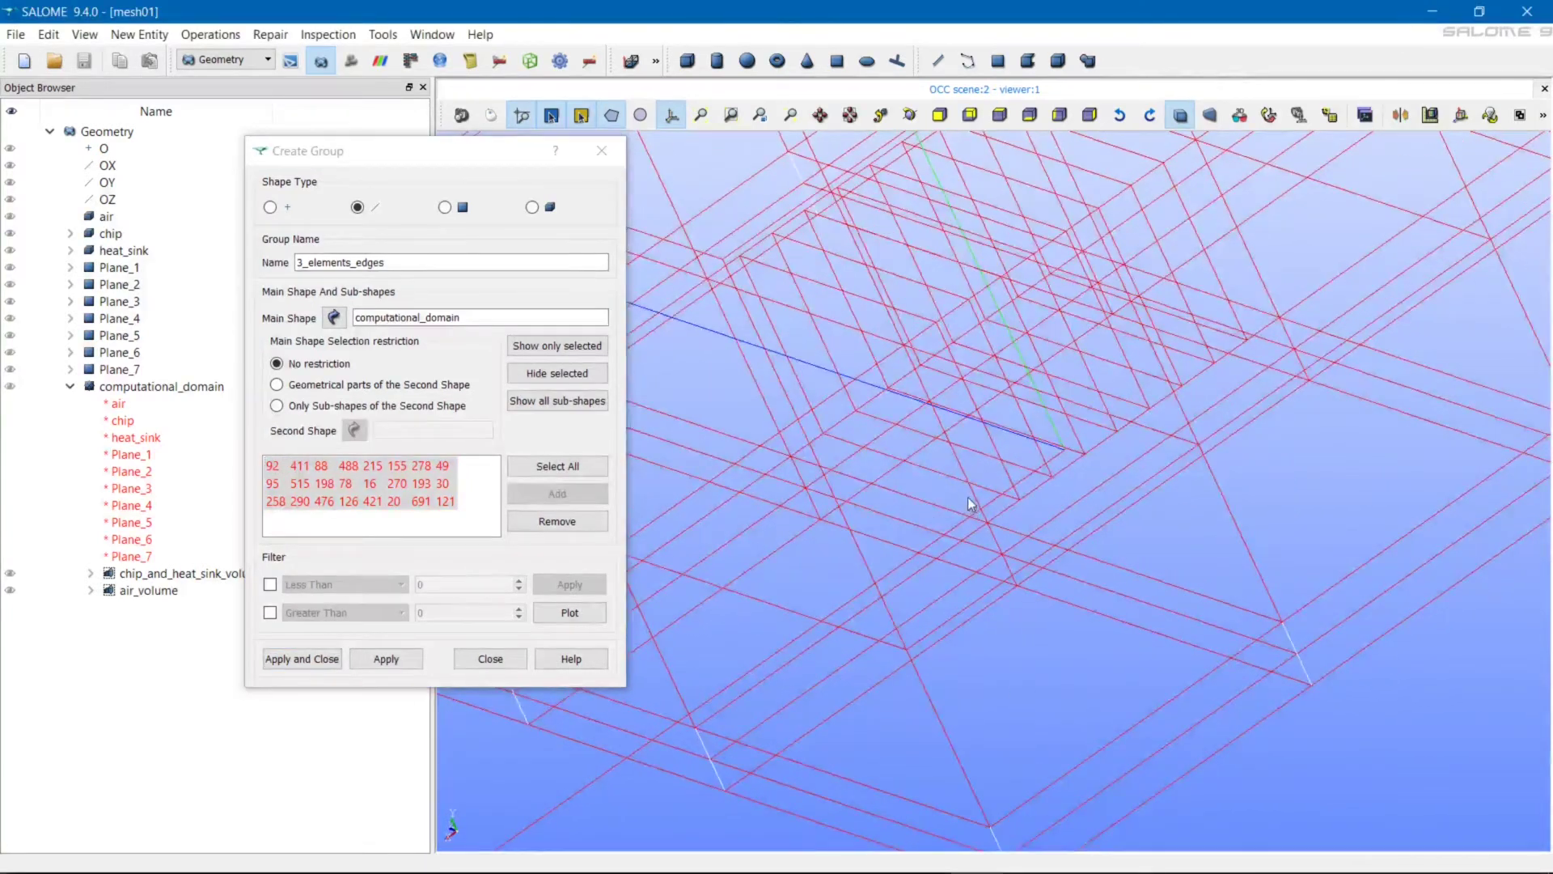
pyautogui.click(1039, 611)
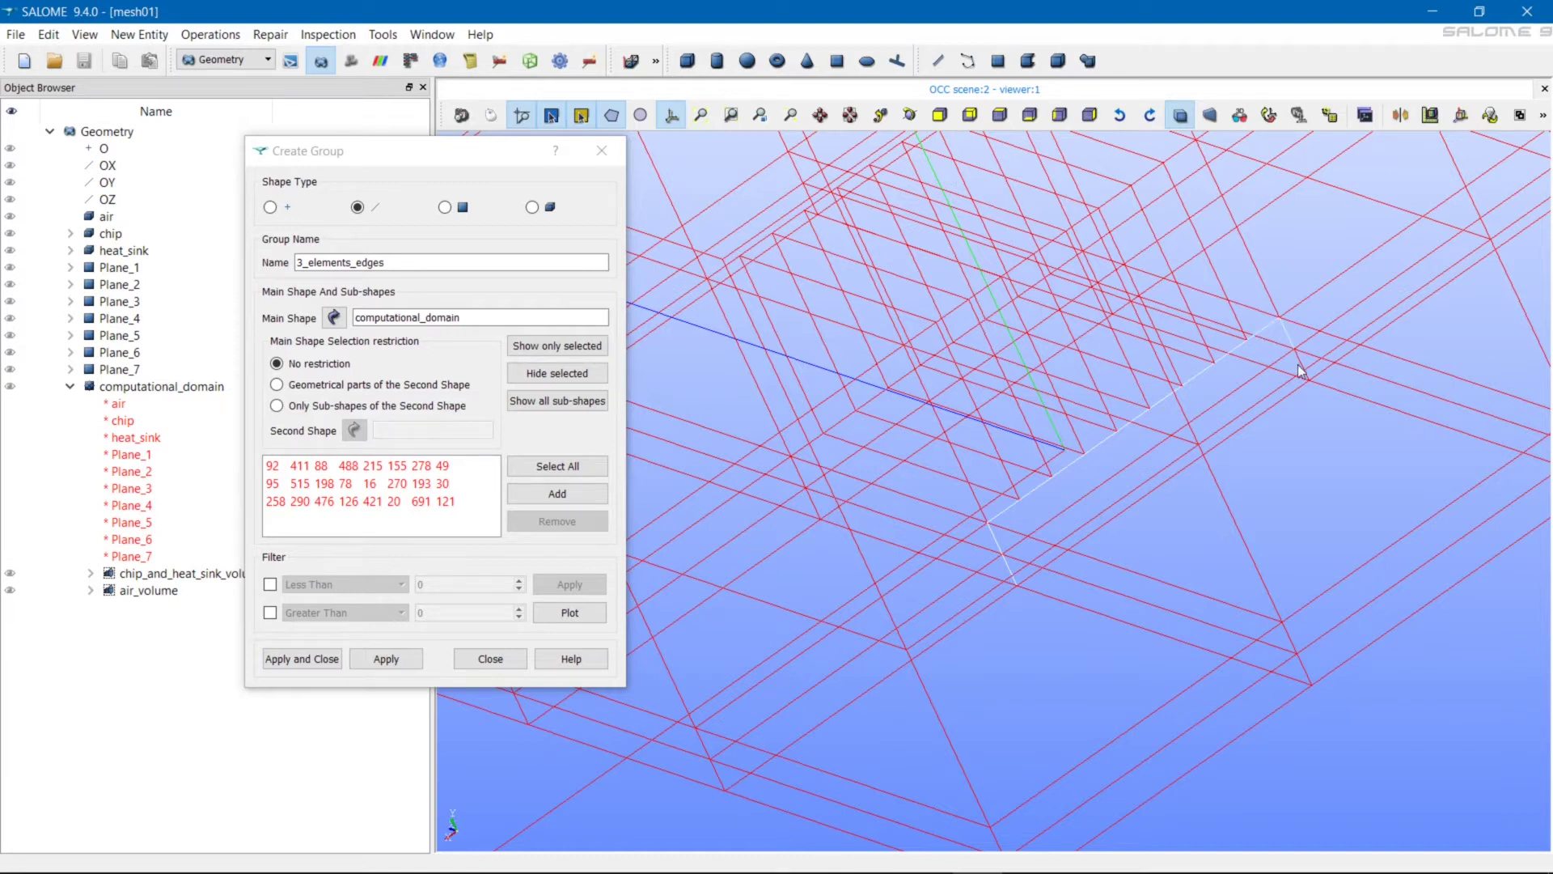
pyautogui.click(557, 493)
# - Restrict the group selection to only sub-shapes of chip_and_heat_sink_volume
pyautogui.keyDown('ctrl'); pyautogui.moveTo(969, 392); pyautogui.dragTo(982, 474, button='middle'); pyautogui.keyUp('ctrl')
pyautogui.keyDown('ctrl'); pyautogui.moveTo(982, 474); pyautogui.dragTo(1050, 483, button='right'); pyautogui.keyUp('ctrl')
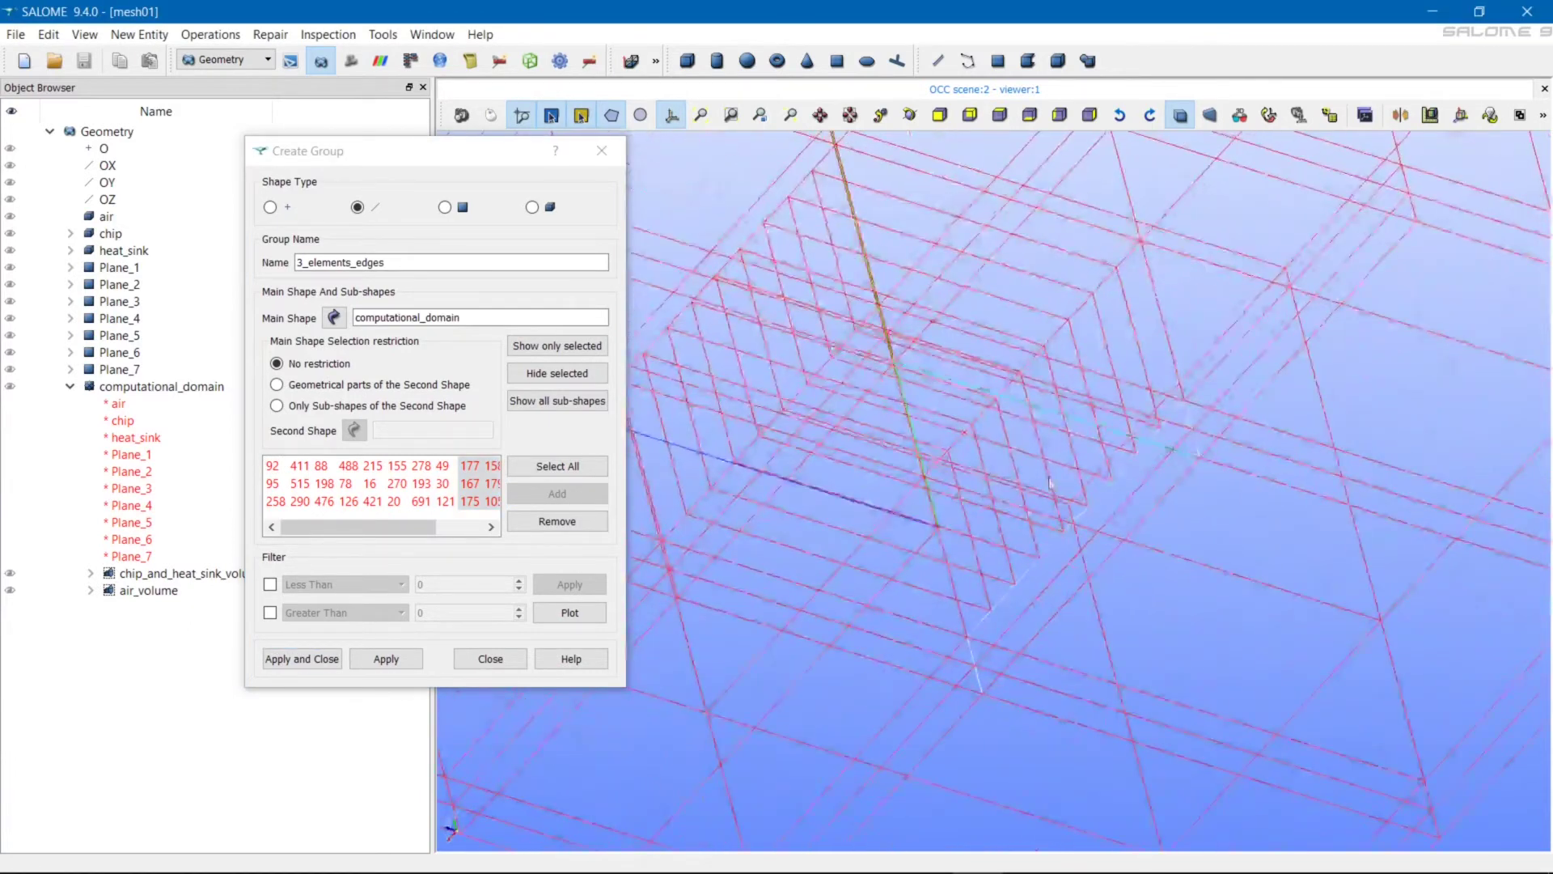
pyautogui.click(276, 405)
pyautogui.click(194, 575)
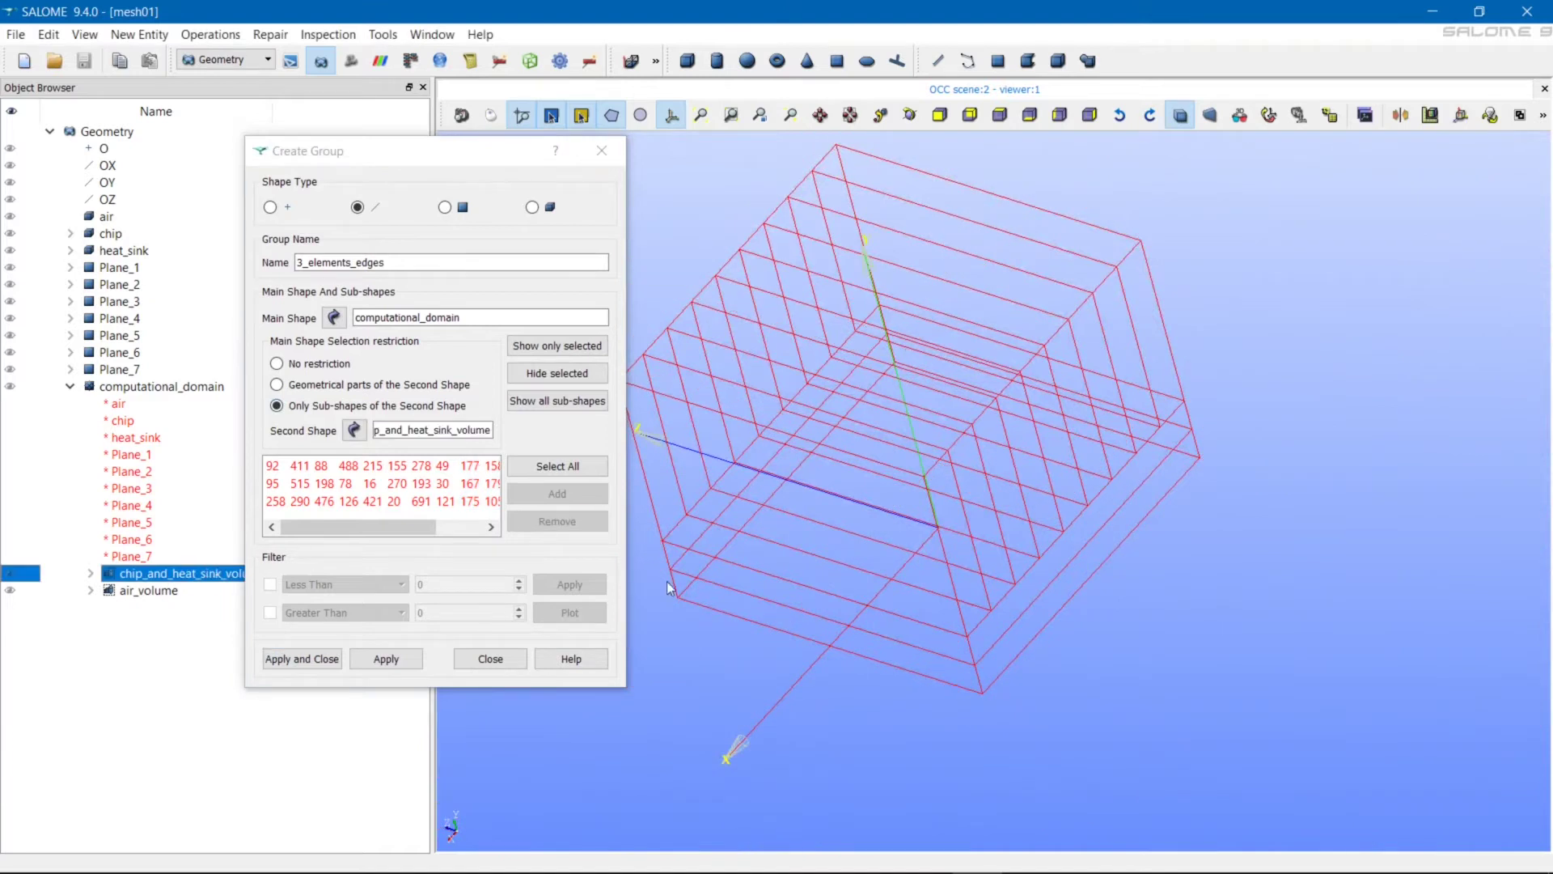
# - Select the edges along one top side of the heat sink fins and add them to 3_elements_edges
pyautogui.keyDown('ctrl'); pyautogui.moveTo(859, 613); pyautogui.dragTo(828, 605, button='right'); pyautogui.keyUp('ctrl')
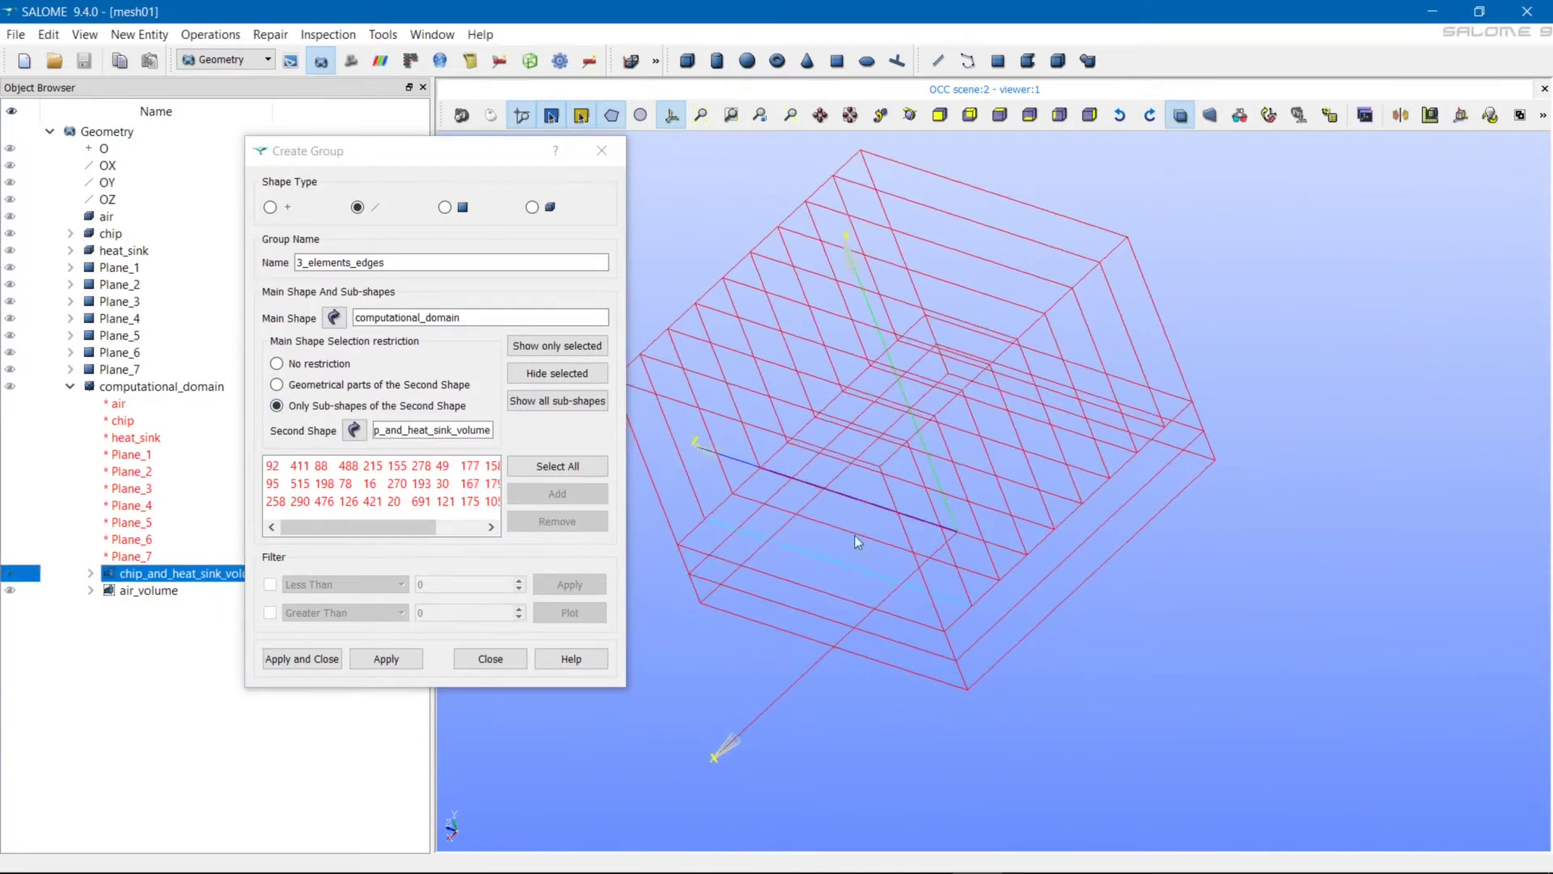
pyautogui.click(893, 454)
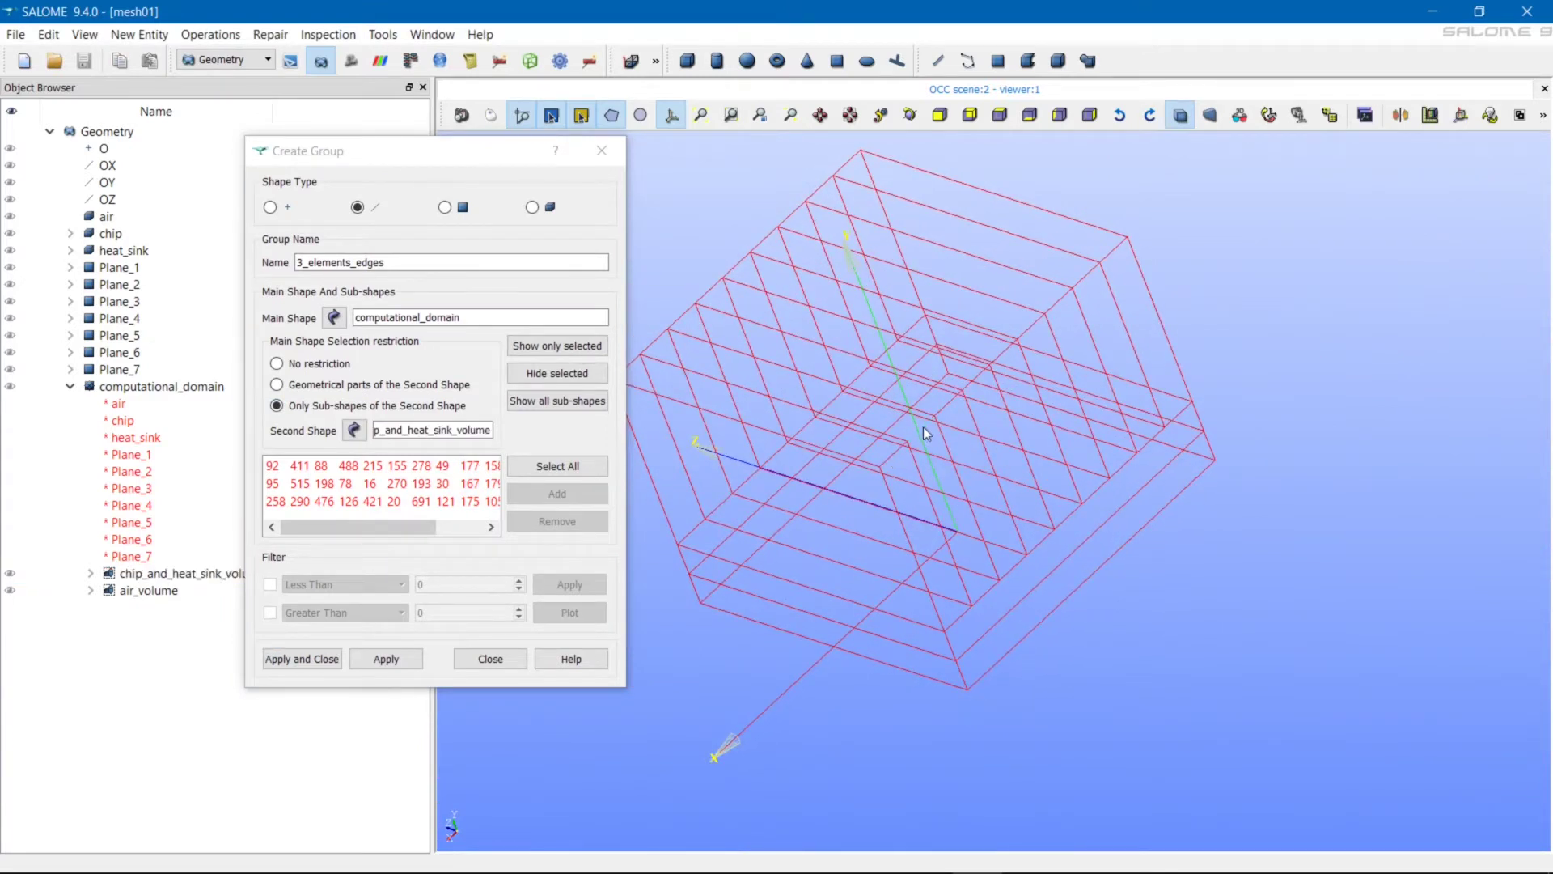
pyautogui.click(896, 452)
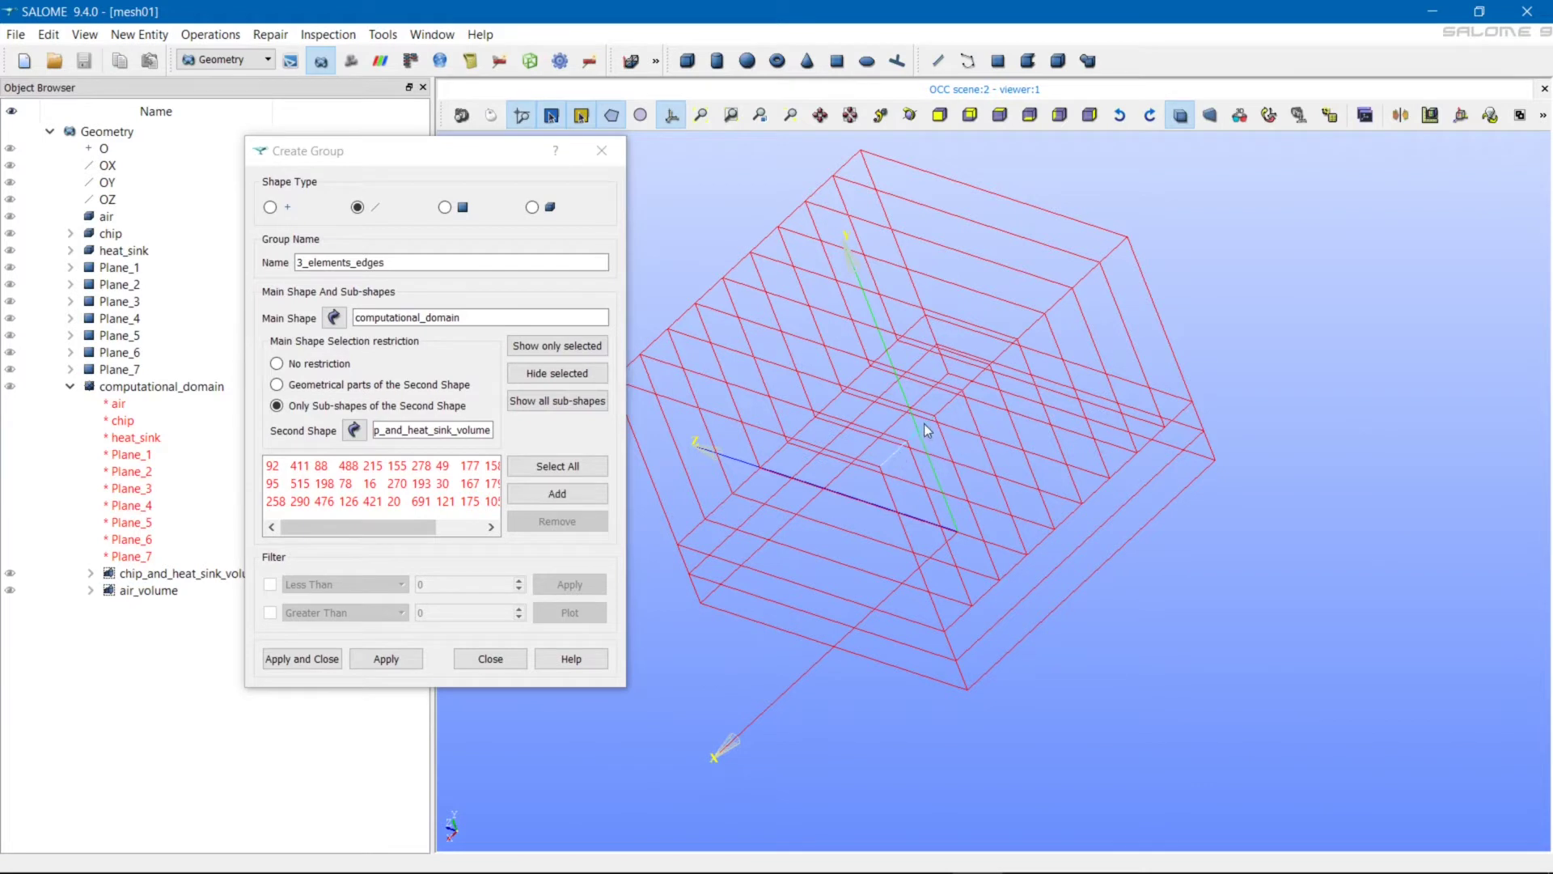
pyautogui.keyDown('shift'); pyautogui.click(979, 379); pyautogui.keyUp('shift')
pyautogui.keyDown('shift'); pyautogui.click(1016, 352); pyautogui.keyUp('shift')
pyautogui.click(560, 496)
# - Select the edges along the opposite top side of the heat sink fins and add them to the group
pyautogui.keyDown('ctrl'); pyautogui.moveTo(808, 588); pyautogui.dragTo(648, 522, button='right'); pyautogui.keyUp('ctrl')
pyautogui.moveTo(1168, 392)
pyautogui.keyDown('ctrl'); pyautogui.mouseDown(button='right')
pyautogui.moveTo(978, 547)
pyautogui.moveTo(971, 444)
pyautogui.moveTo(1270, 408)
pyautogui.moveTo(1173, 408)
pyautogui.mouseUp(button='right'); pyautogui.keyUp('ctrl')
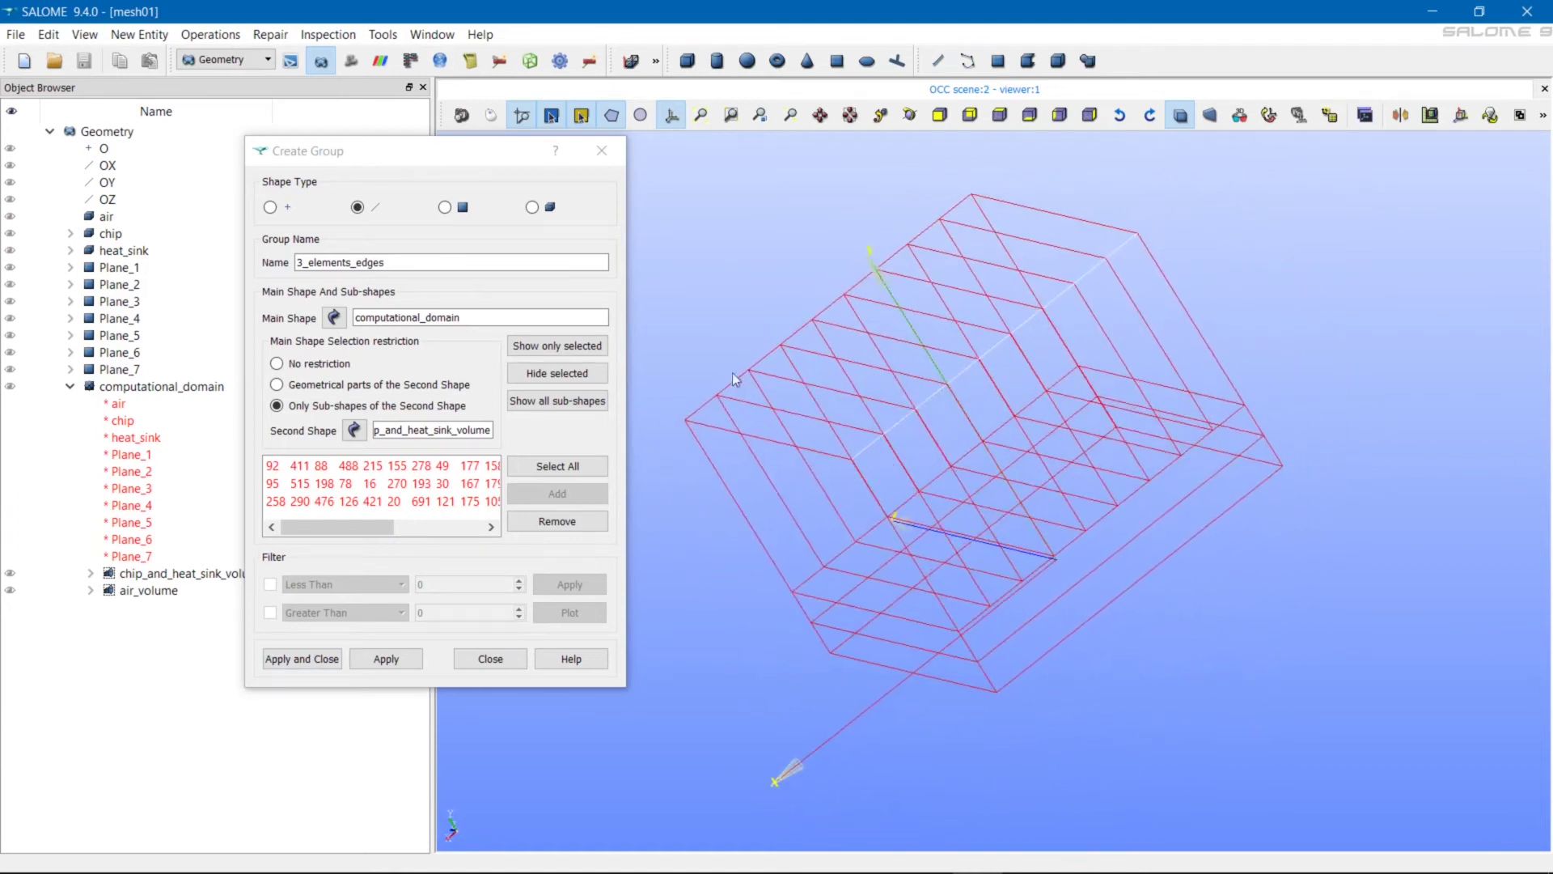
pyautogui.moveTo(689, 349); pyautogui.dragTo(799, 469)
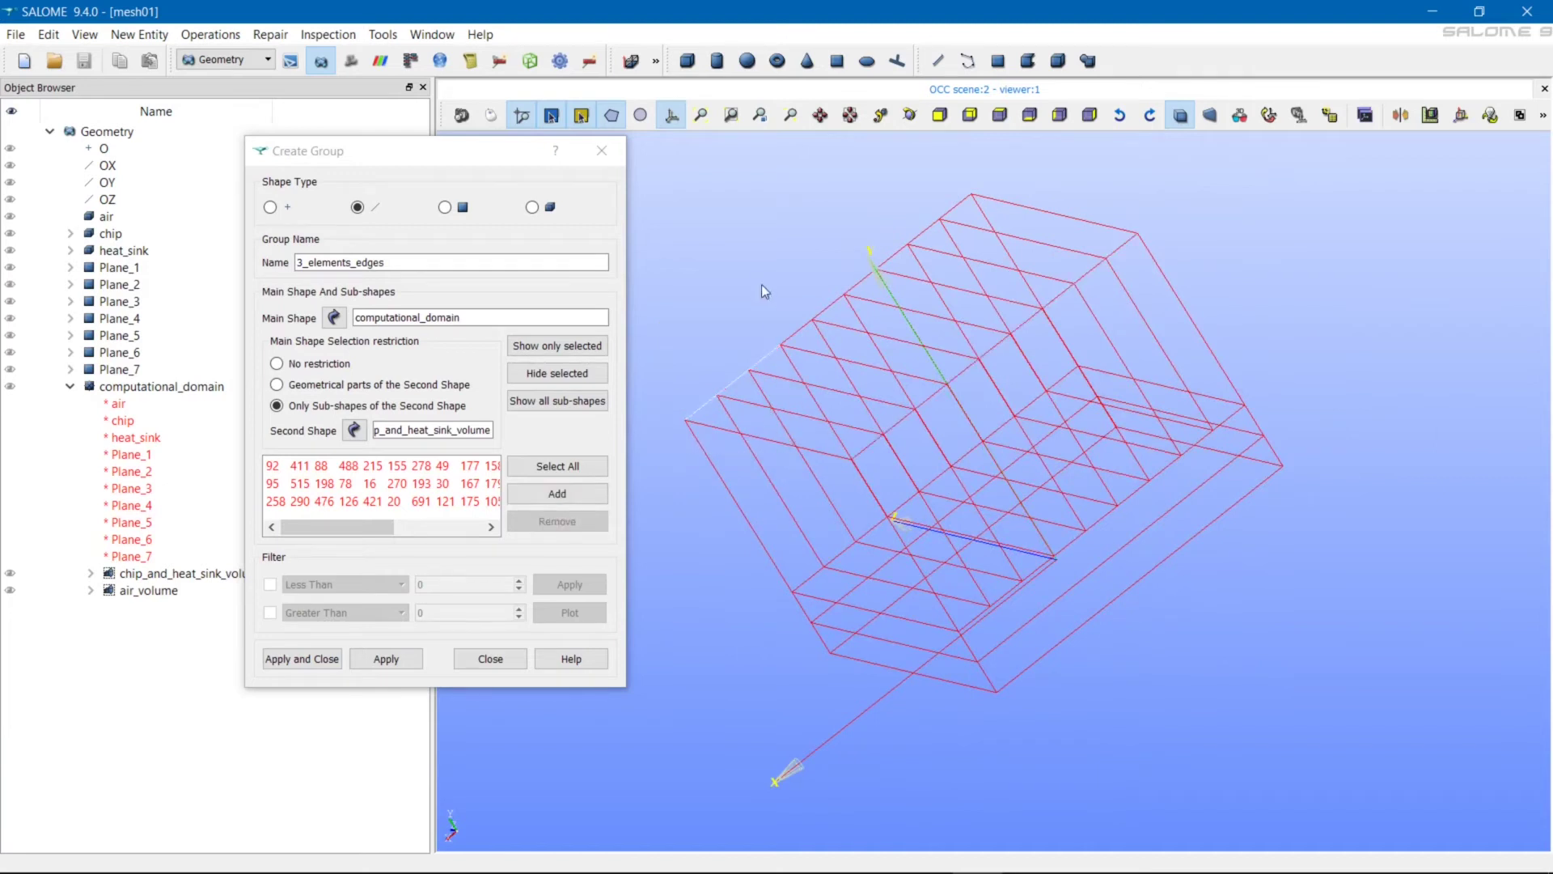
pyautogui.moveTo(812, 316); pyautogui.dragTo(890, 356)
pyautogui.keyDown('shift'); pyautogui.moveTo(823, 150); pyautogui.dragTo(1011, 279); pyautogui.keyUp('shift')
pyautogui.click(512, 498)
# - Select the fin-root and corner edges on the opposite side of the heat sink base, create the 3_elements_edges group and finish group creation
pyautogui.moveTo(746, 561); pyautogui.dragTo(850, 680)
pyautogui.keyDown('shift'); pyautogui.moveTo(762, 487); pyautogui.dragTo(885, 567); pyautogui.keyUp('shift')
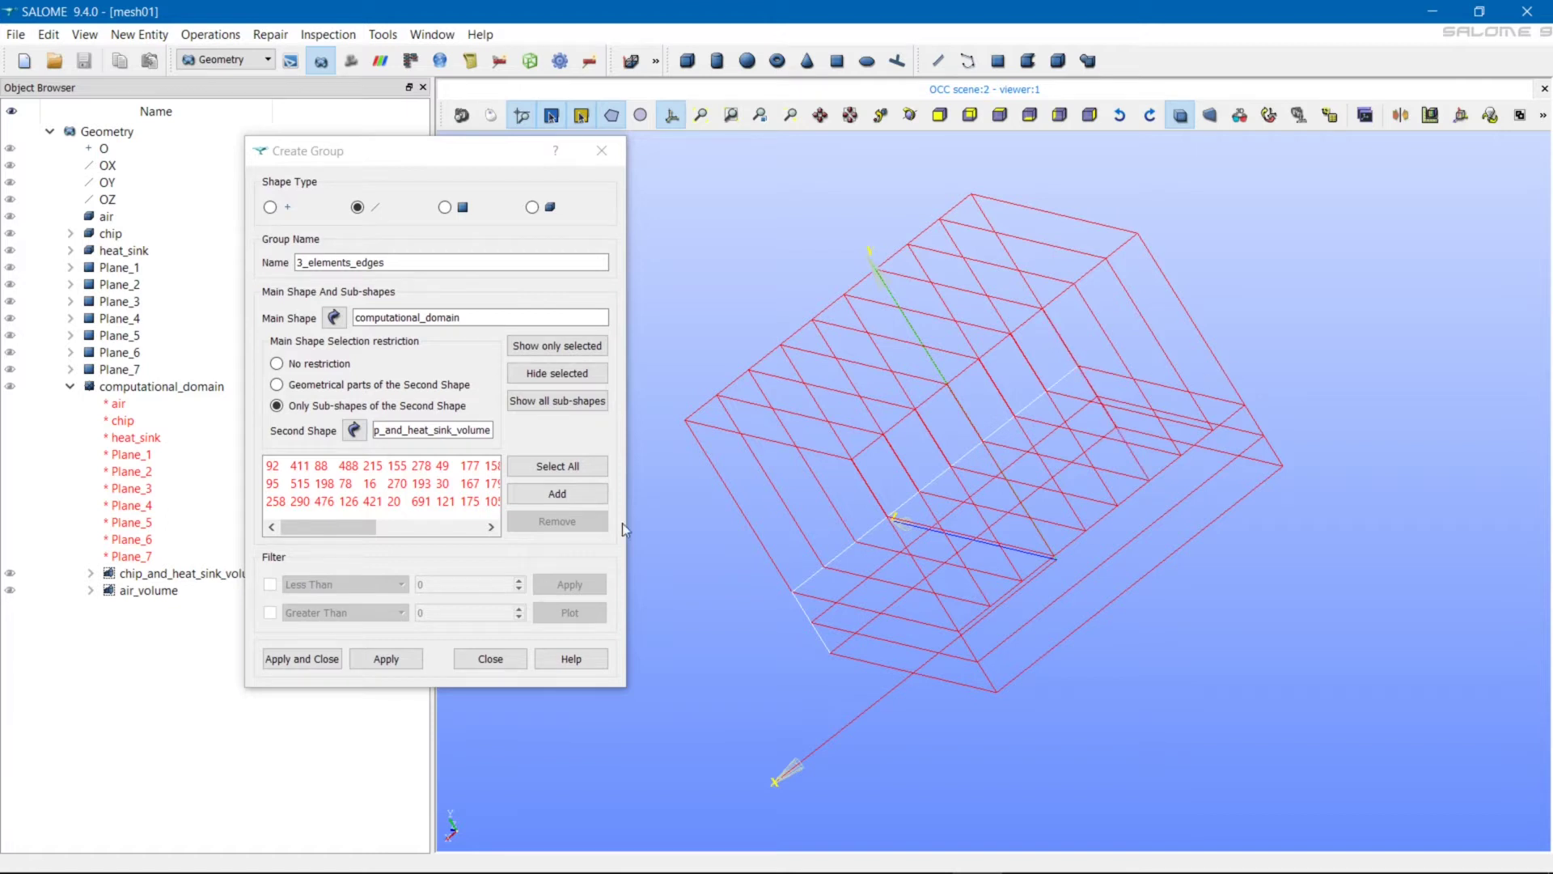
pyautogui.click(392, 659)
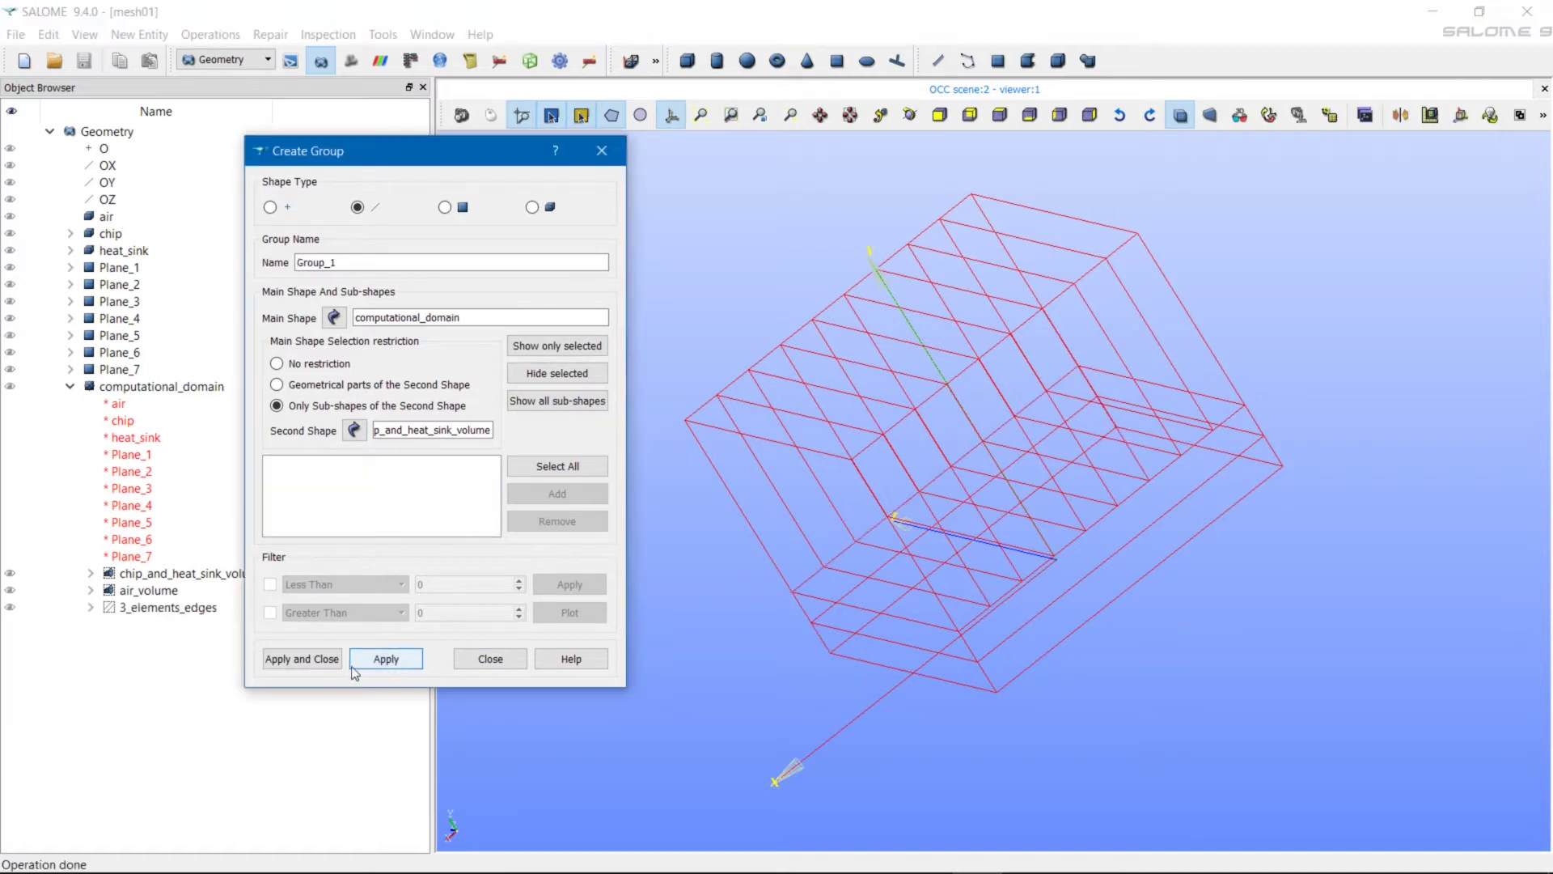
pyautogui.click(508, 653)
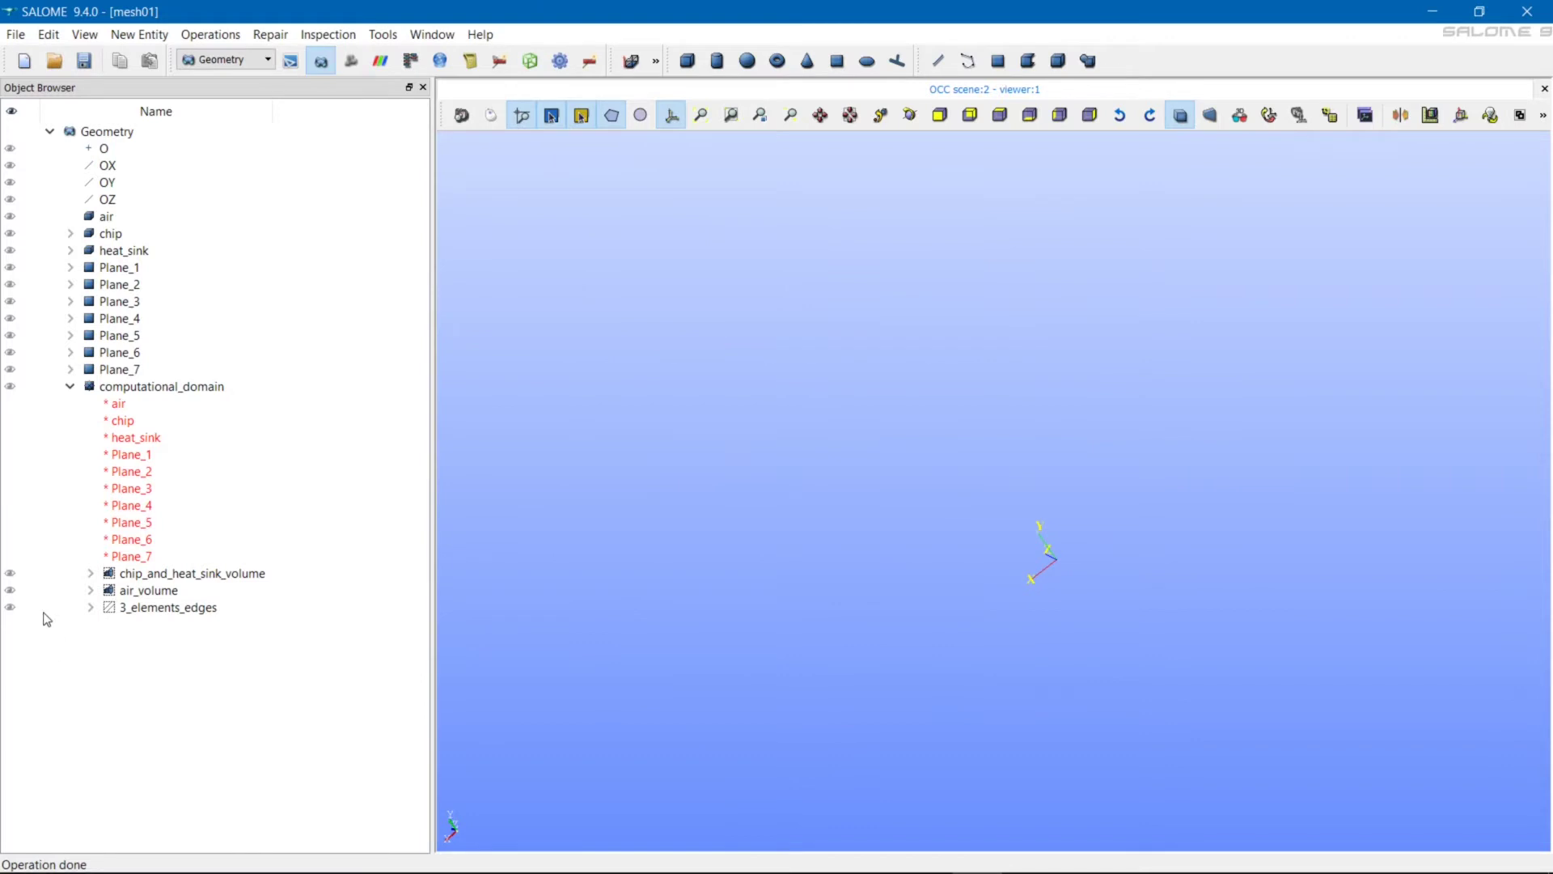
# - Display only 3_elements_edges and examine from several angles which edges it contains
pyautogui.click(10, 607)
pyautogui.moveTo(721, 556); pyautogui.dragTo(1065, 507)
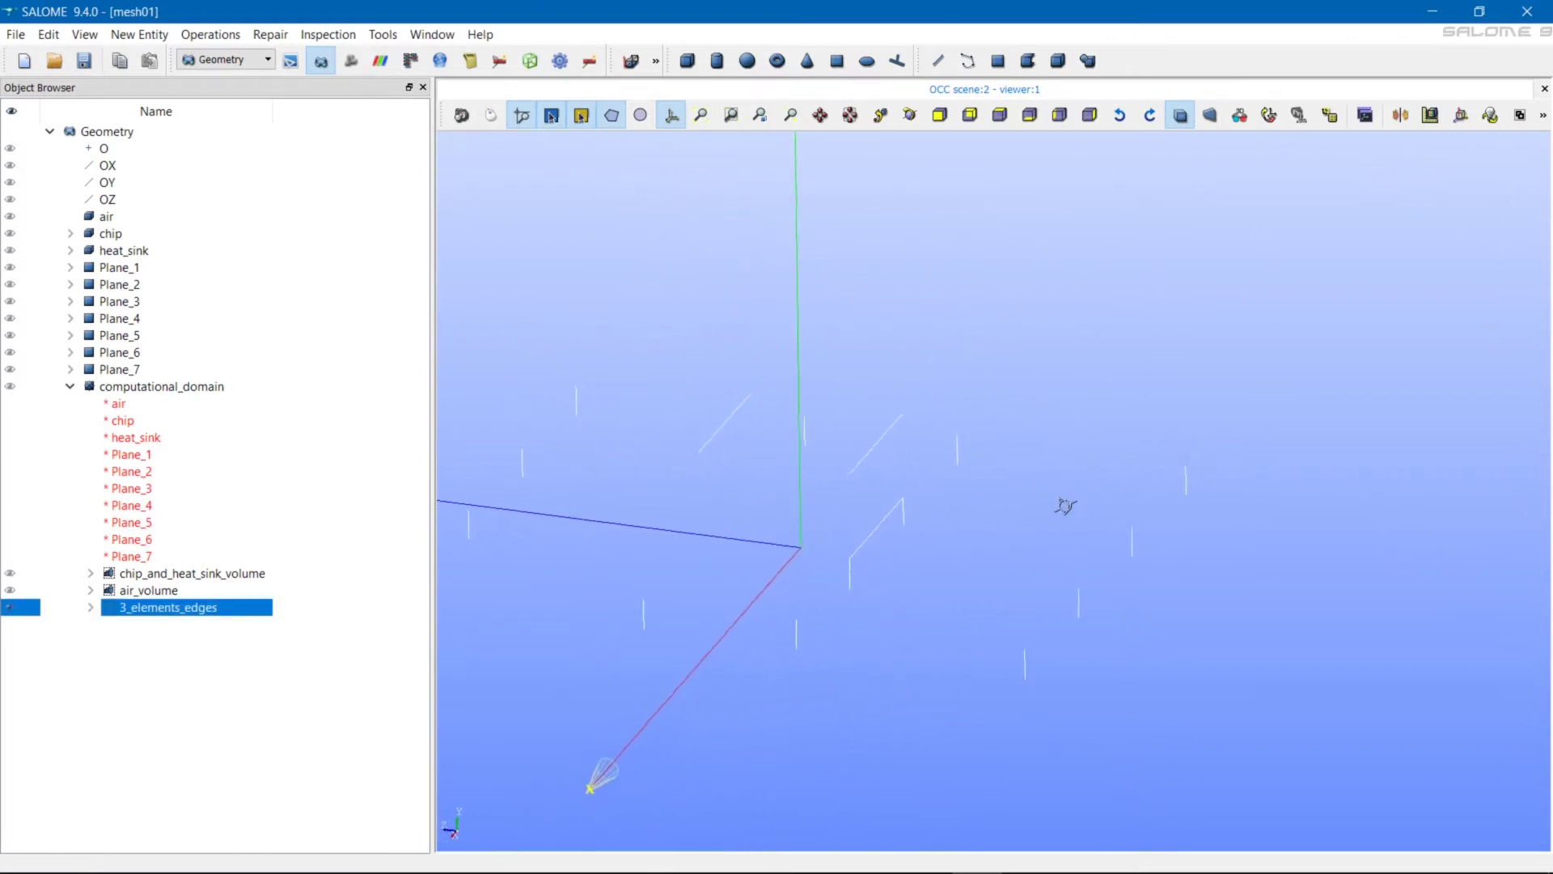
pyautogui.moveTo(530, 655); pyautogui.dragTo(1123, 575)
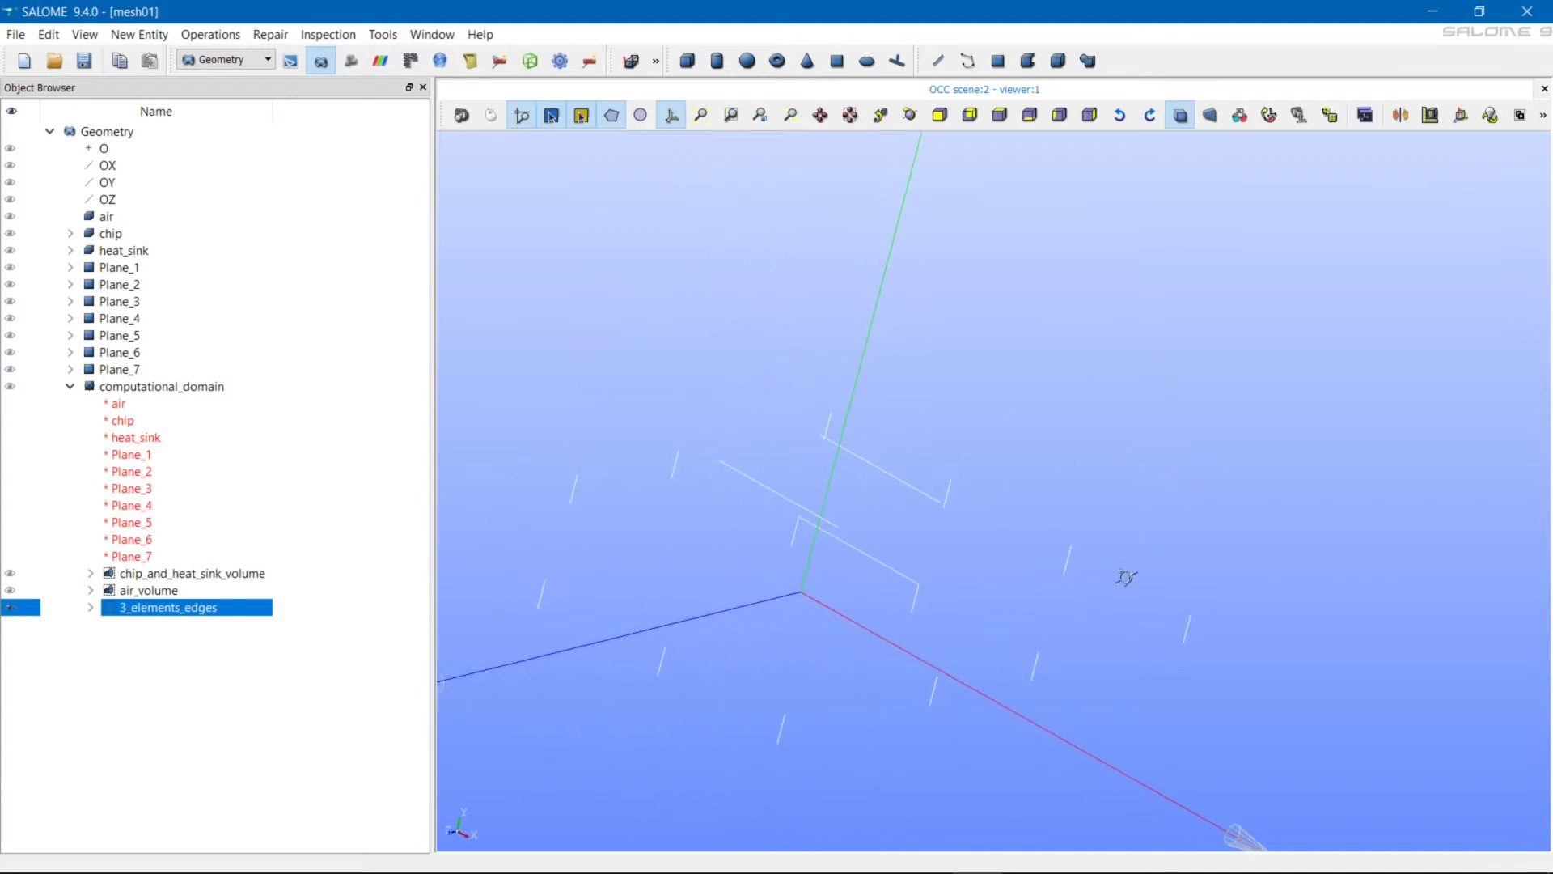
# - Edit the 3_elements_edges group and restrict selection to only sub-shapes of chip_and_heat_sink_volume
pyautogui.rightClick(204, 611)
pyautogui.click(284, 328)
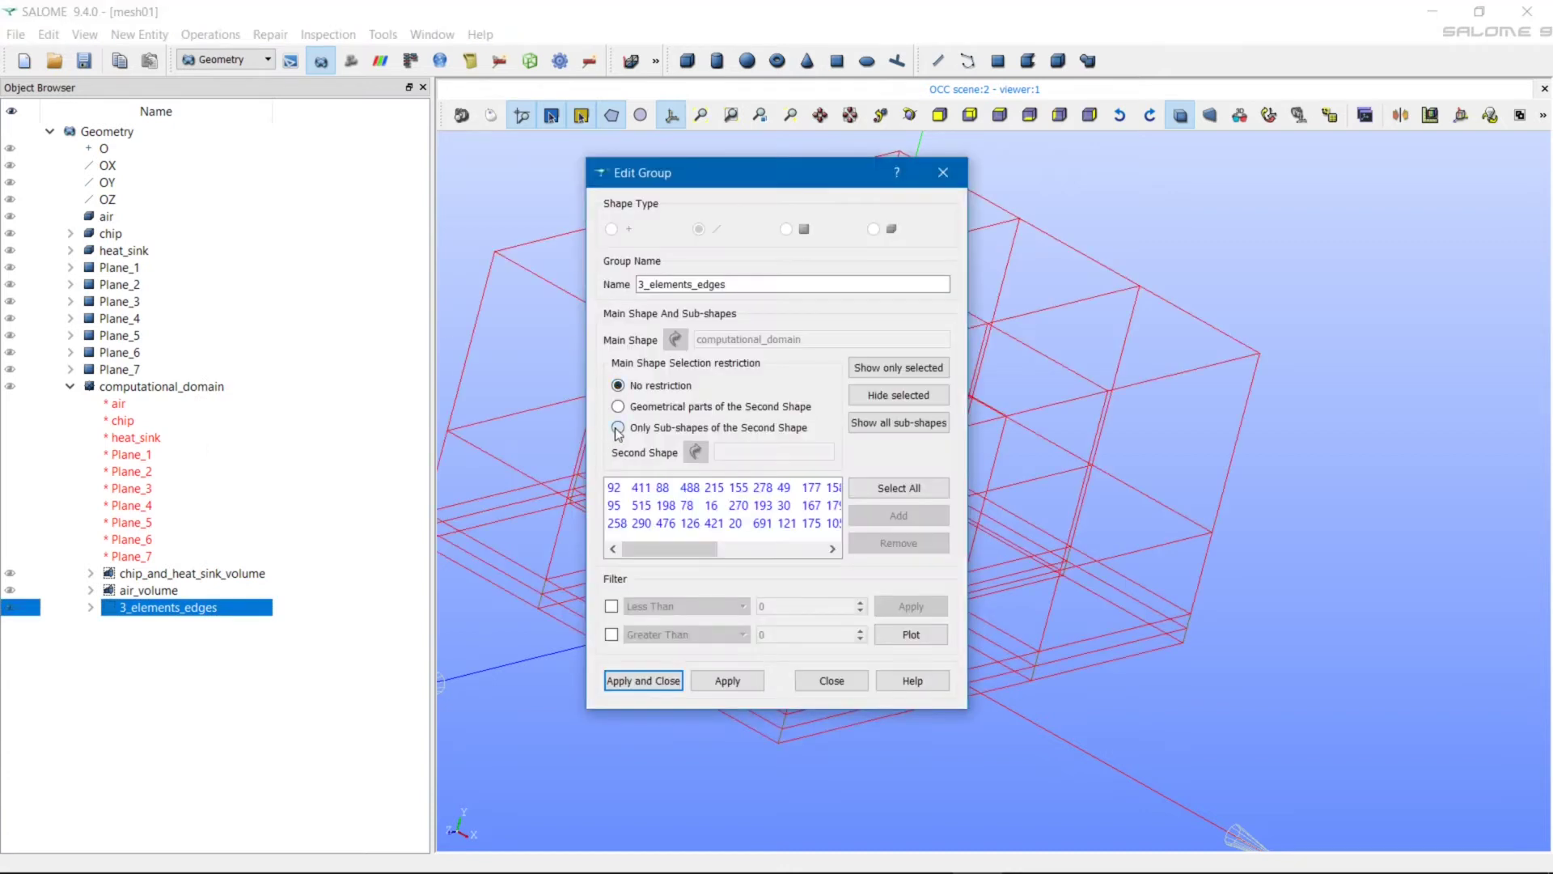
pyautogui.click(203, 573)
pyautogui.moveTo(792, 178); pyautogui.dragTo(111, 262)
# - Add the missing vertical edges at two corners of the chip and heat sink base to 3_elements_edges
pyautogui.moveTo(751, 515); pyautogui.dragTo(779, 613)
pyautogui.click(228, 606)
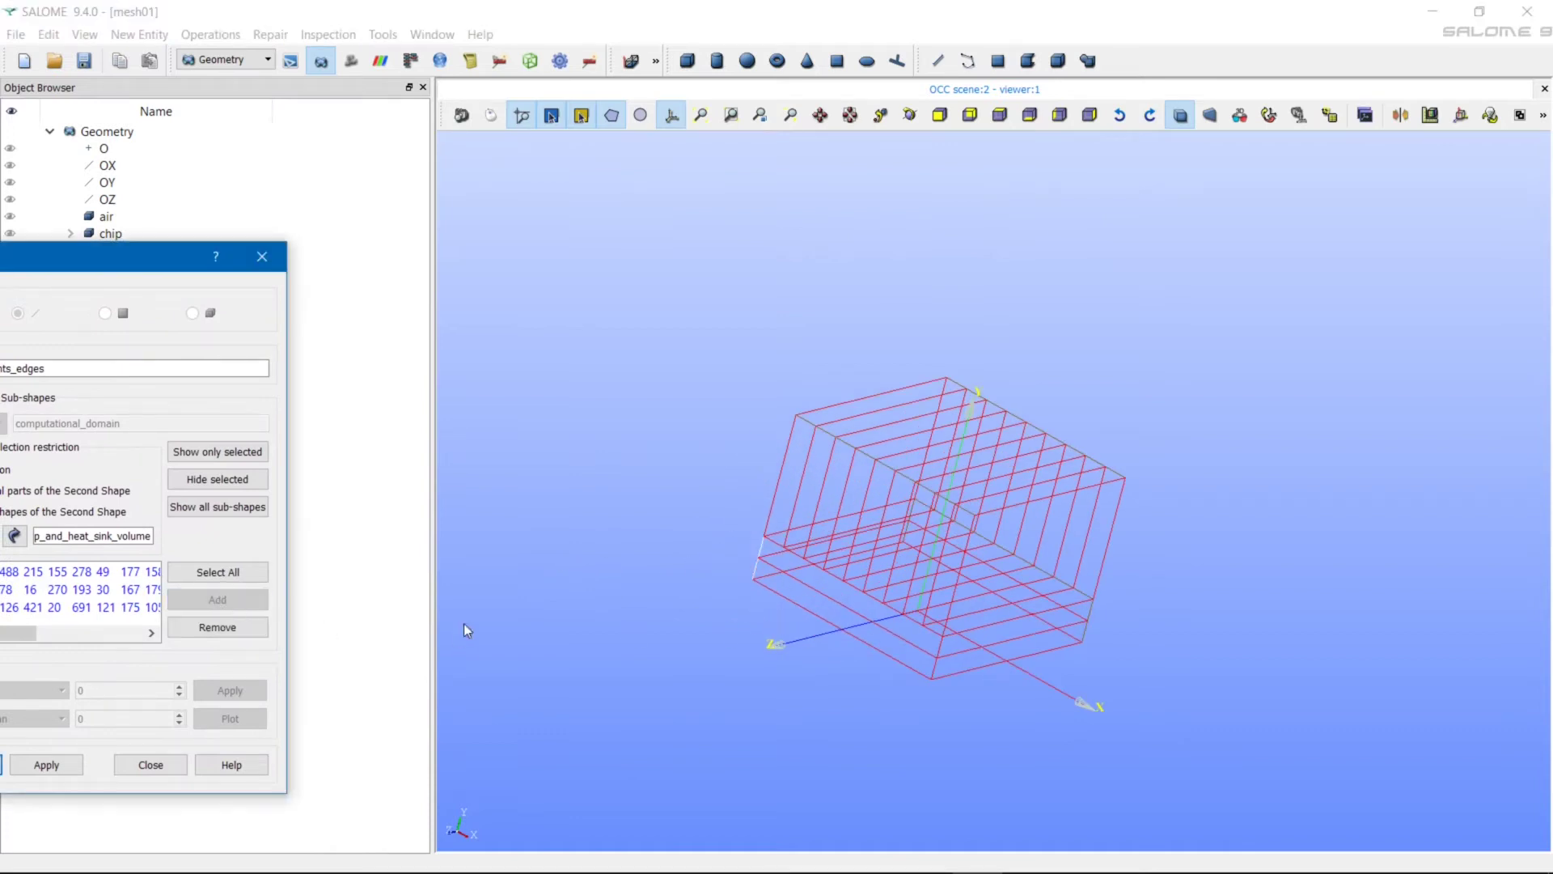
pyautogui.moveTo(120, 270); pyautogui.dragTo(353, 253)
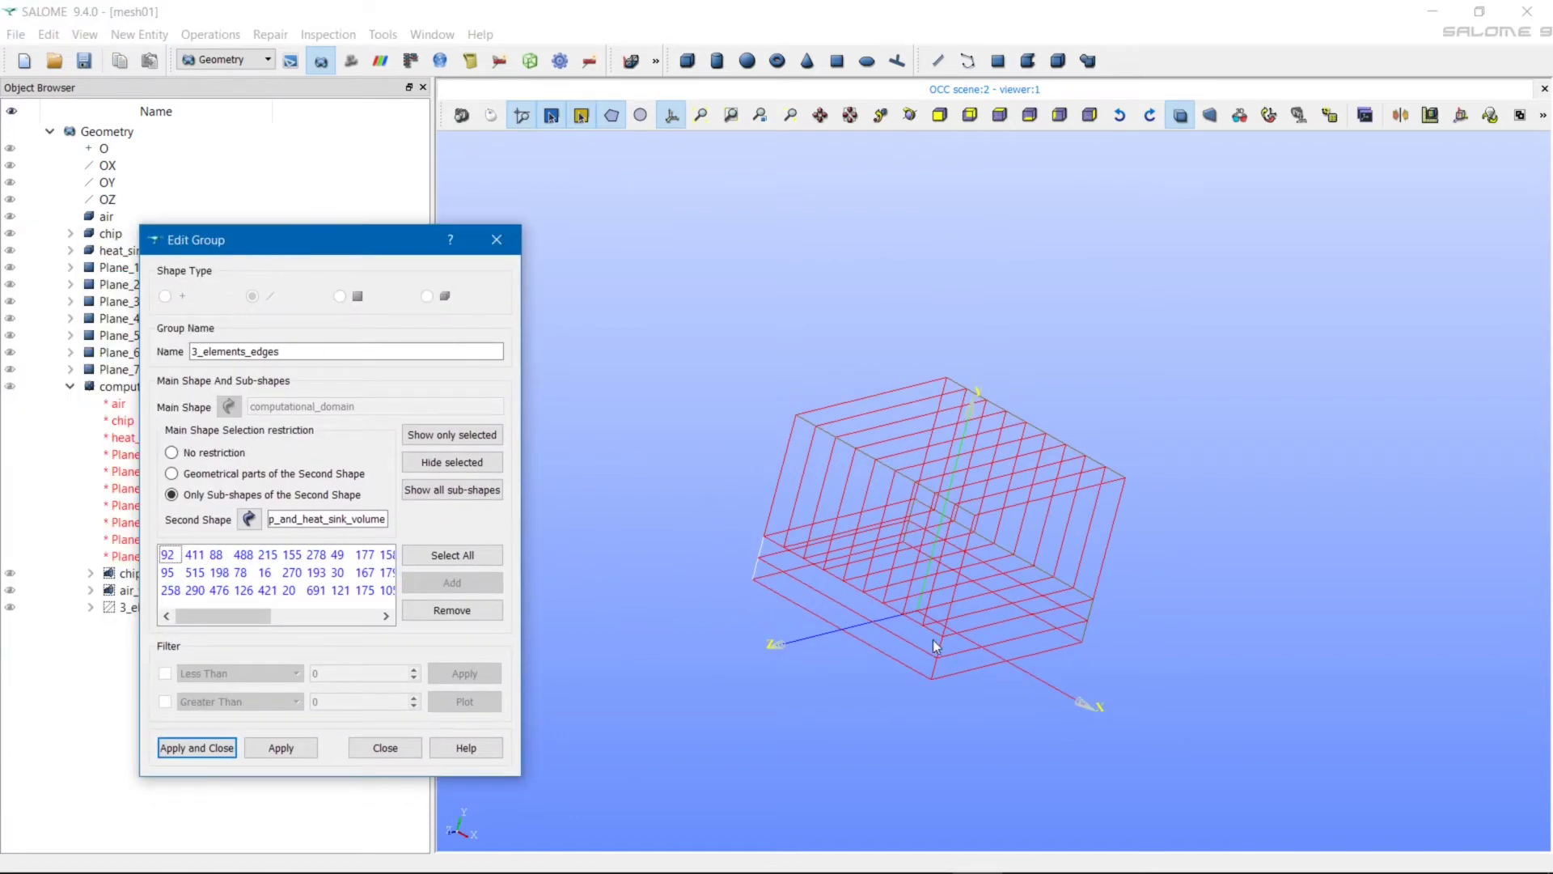
pyautogui.moveTo(888, 705); pyautogui.dragTo(965, 621)
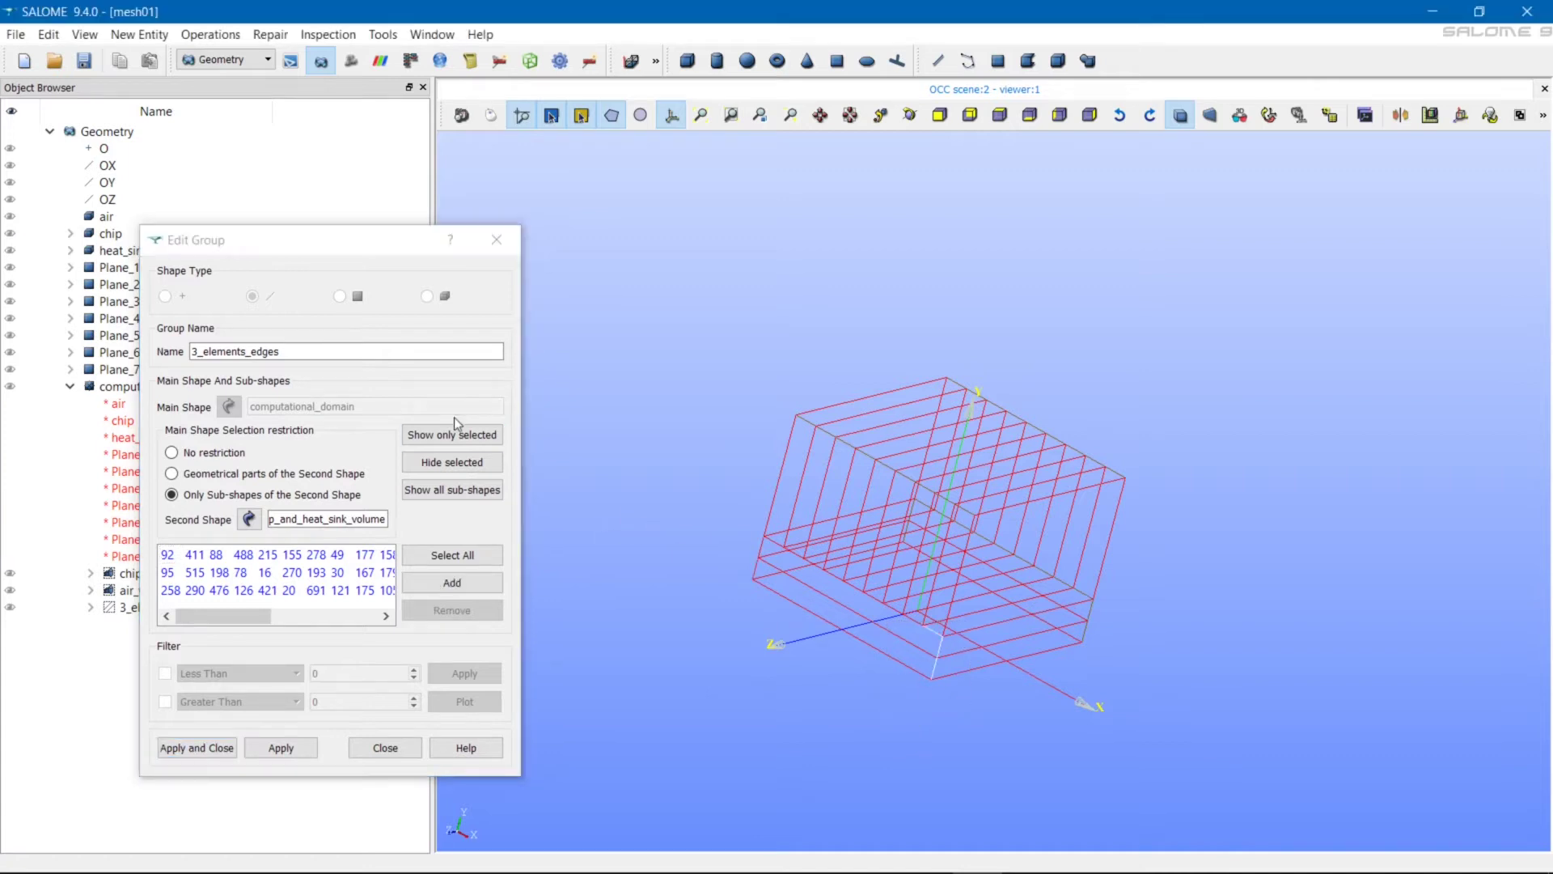
pyautogui.click(472, 584)
# - Add the fin-root edges along the same side of the heat sink base, apply the group edit and check the edges
pyautogui.scroll(3, 969, 640)
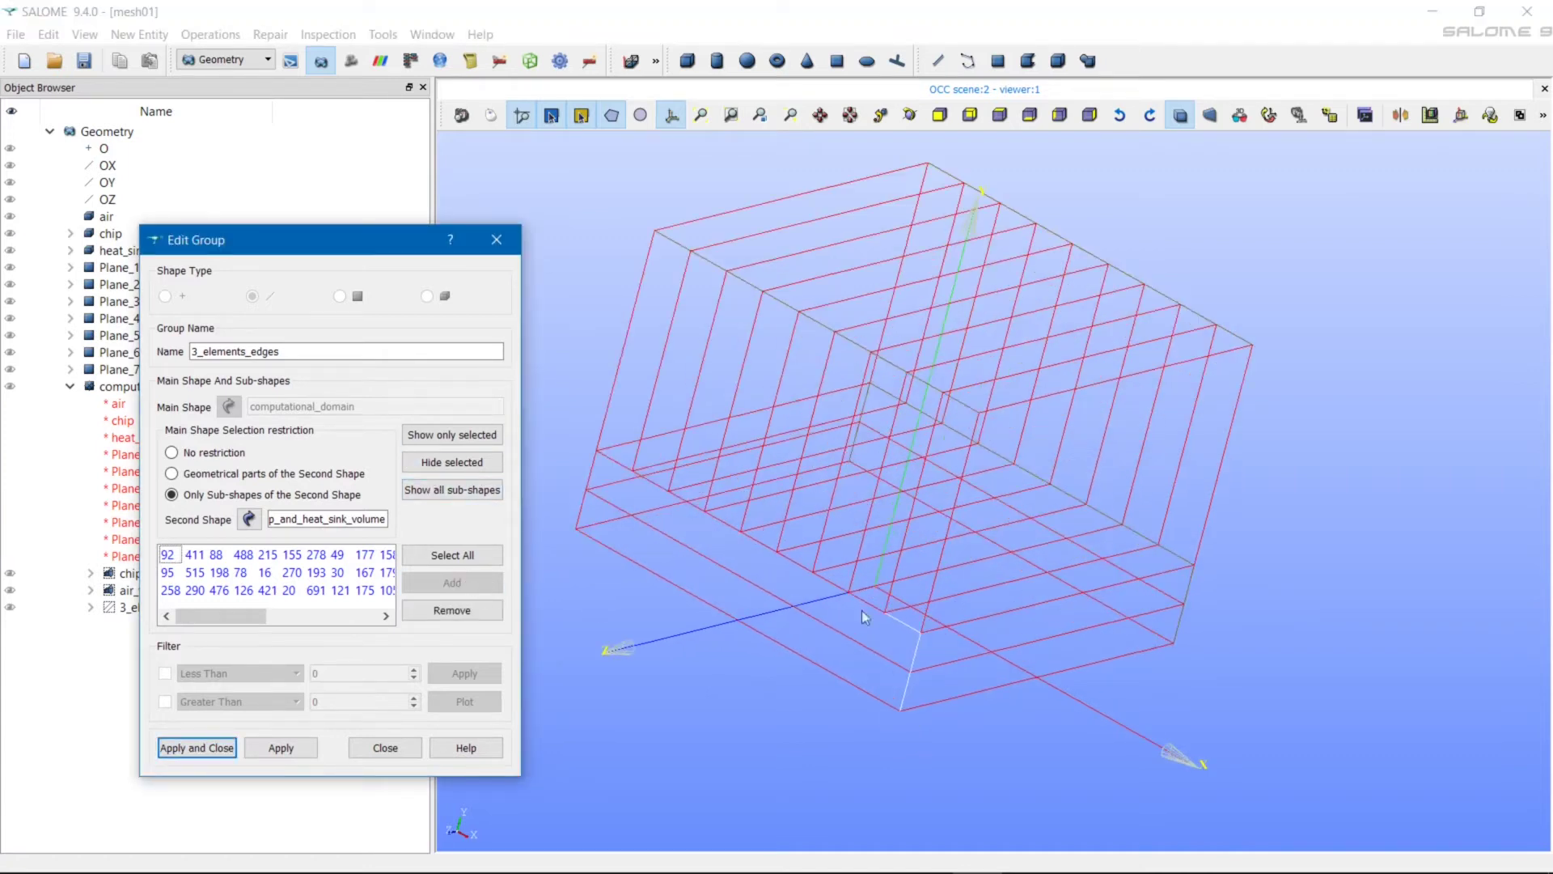
pyautogui.click(861, 598)
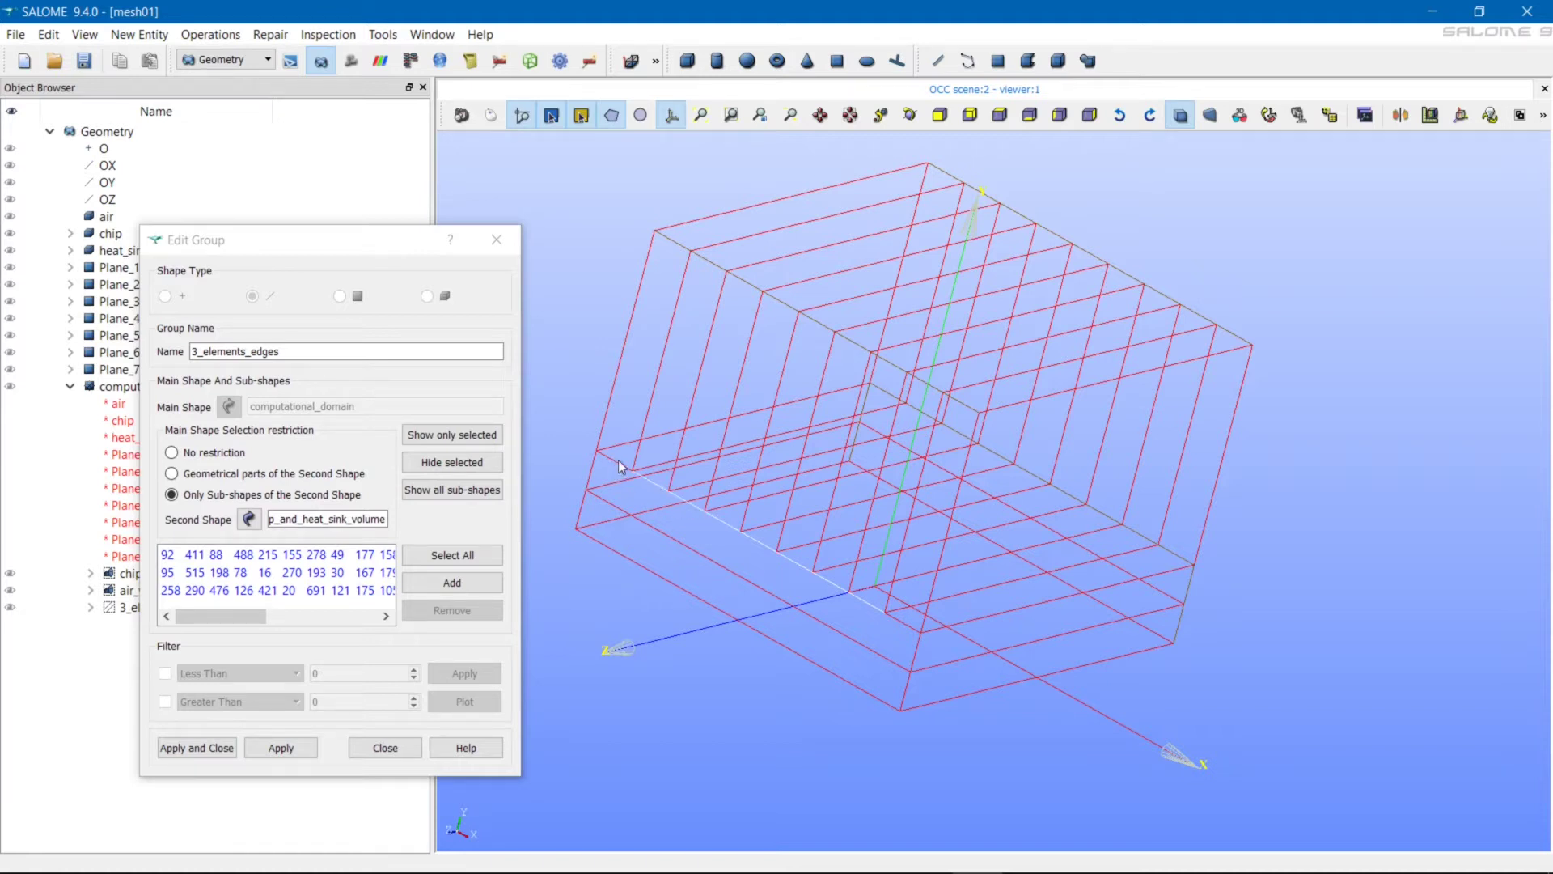
pyautogui.click(453, 582)
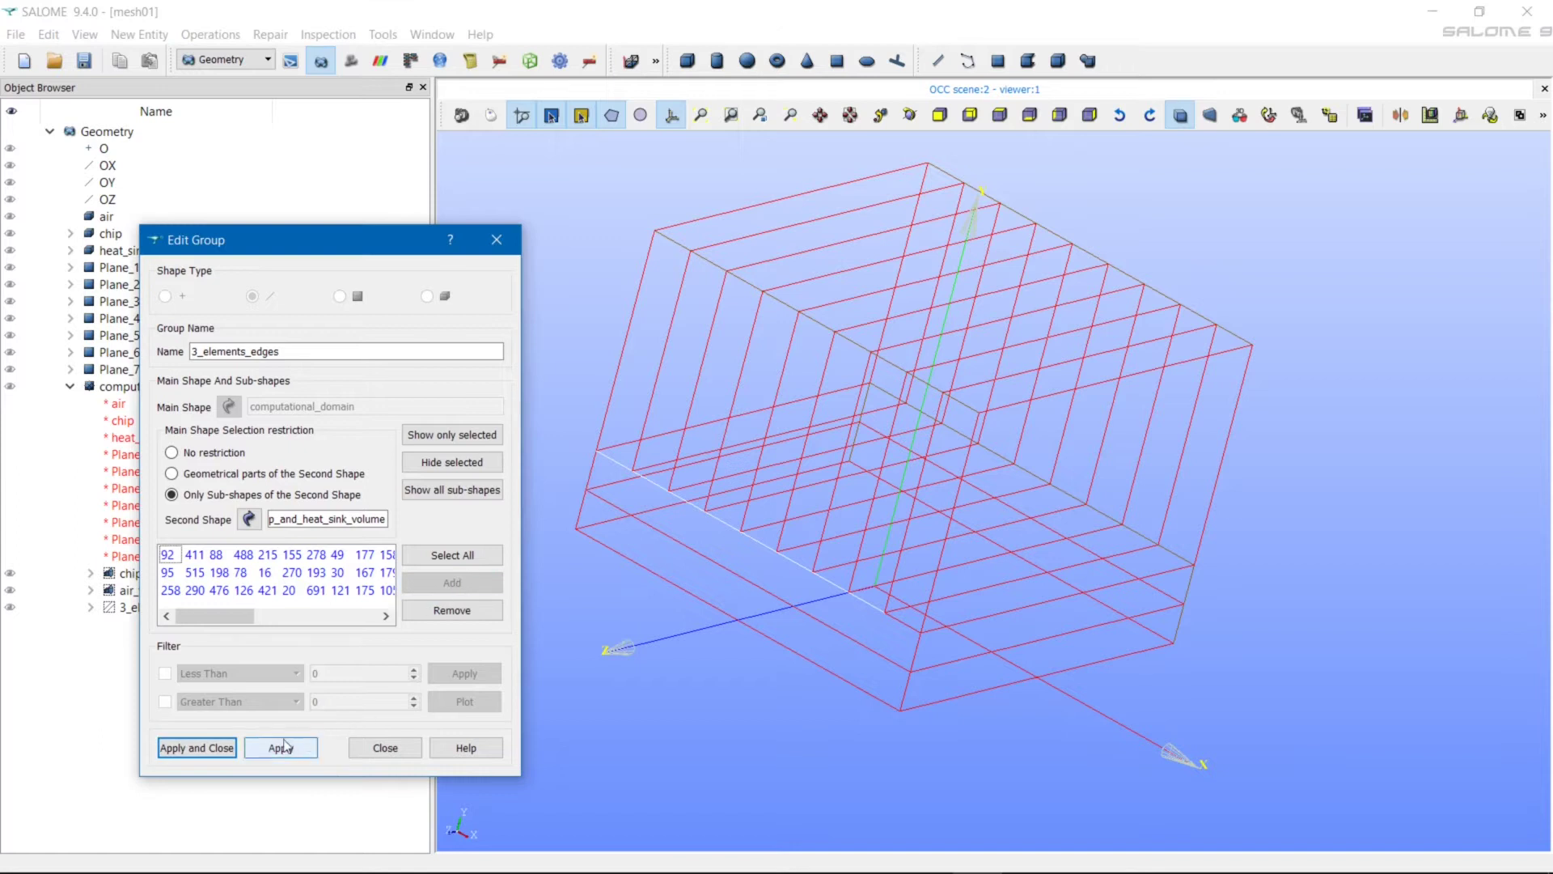
pyautogui.click(203, 747)
pyautogui.scroll(-6, 602, 664)
pyautogui.keyDown('ctrl'); pyautogui.moveTo(733, 635); pyautogui.dragTo(1051, 631, button='right'); pyautogui.keyUp('ctrl')
# - Start a new edge group named 21_elements_edges on computational_domain
pyautogui.click(162, 387)
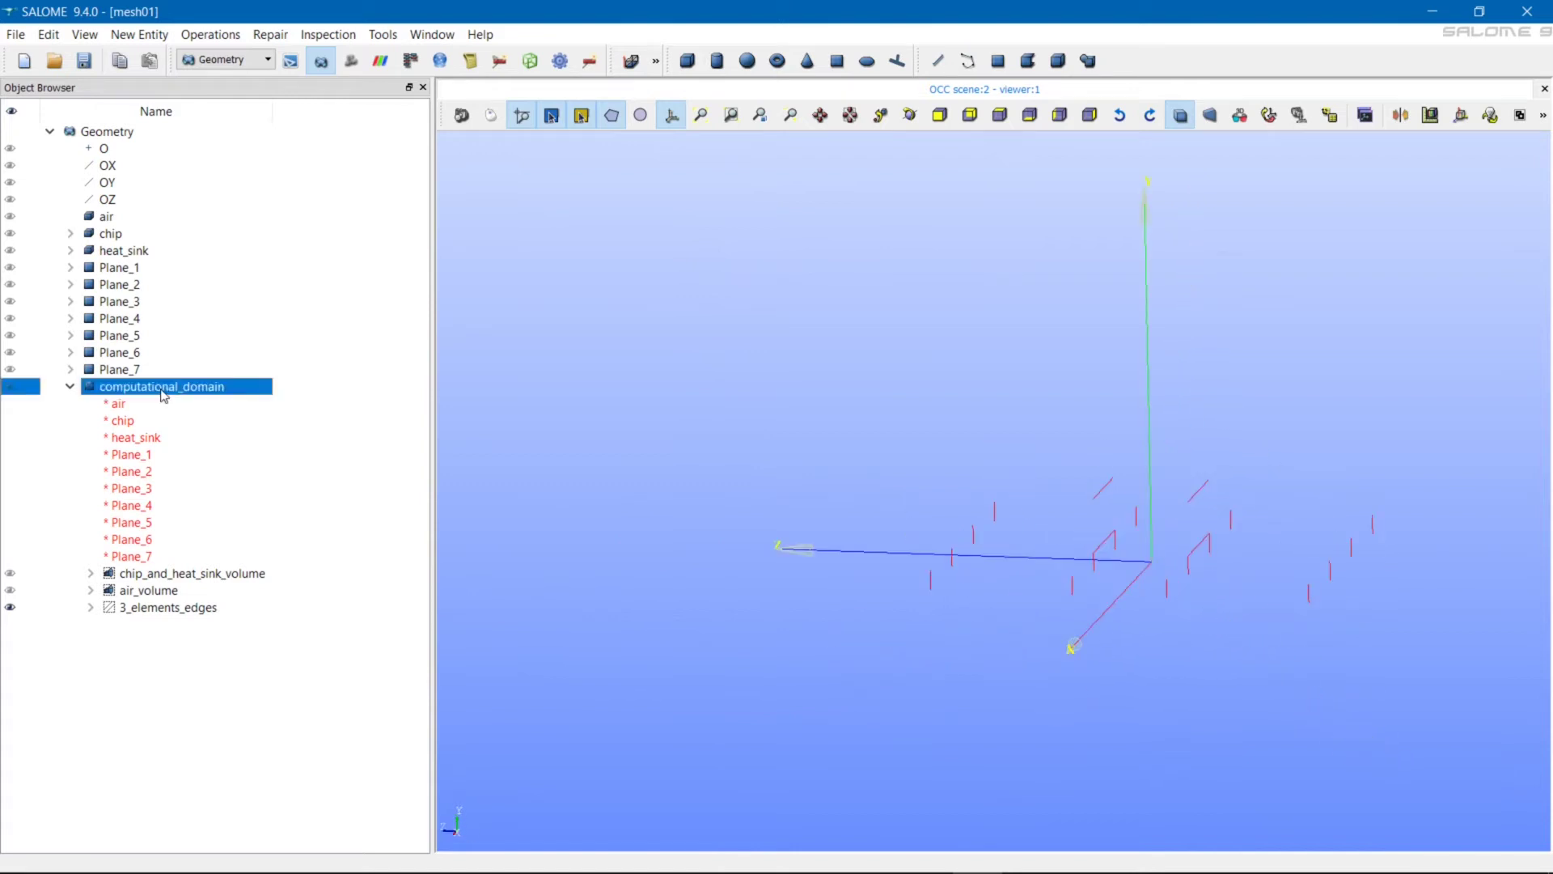
pyautogui.rightClick(163, 390)
pyautogui.click(243, 444)
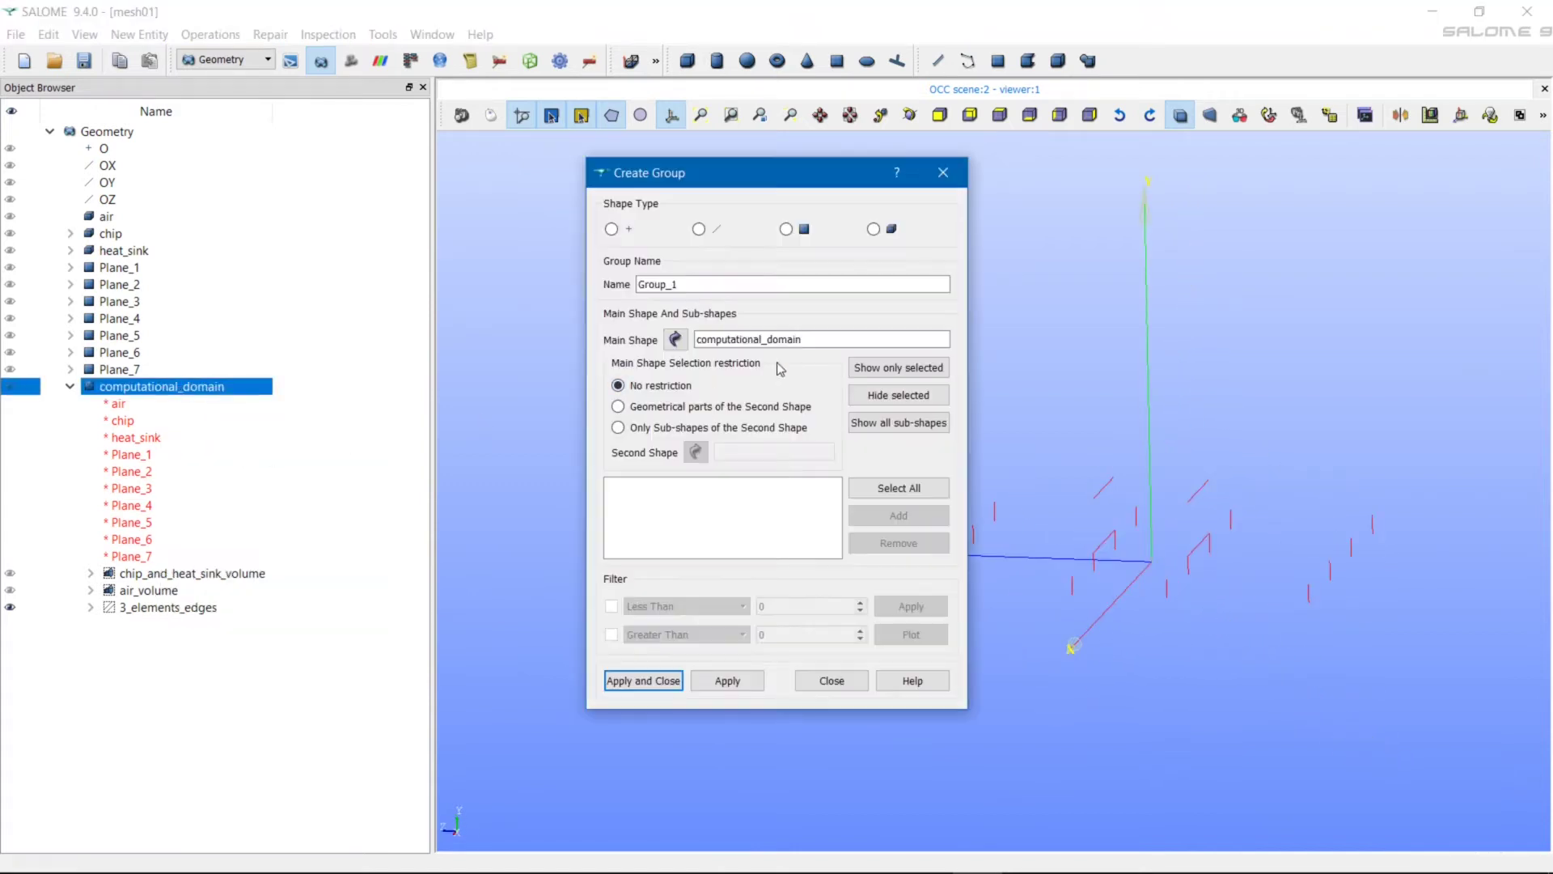
pyautogui.click(698, 230)
pyautogui.write('21_elements_edges')
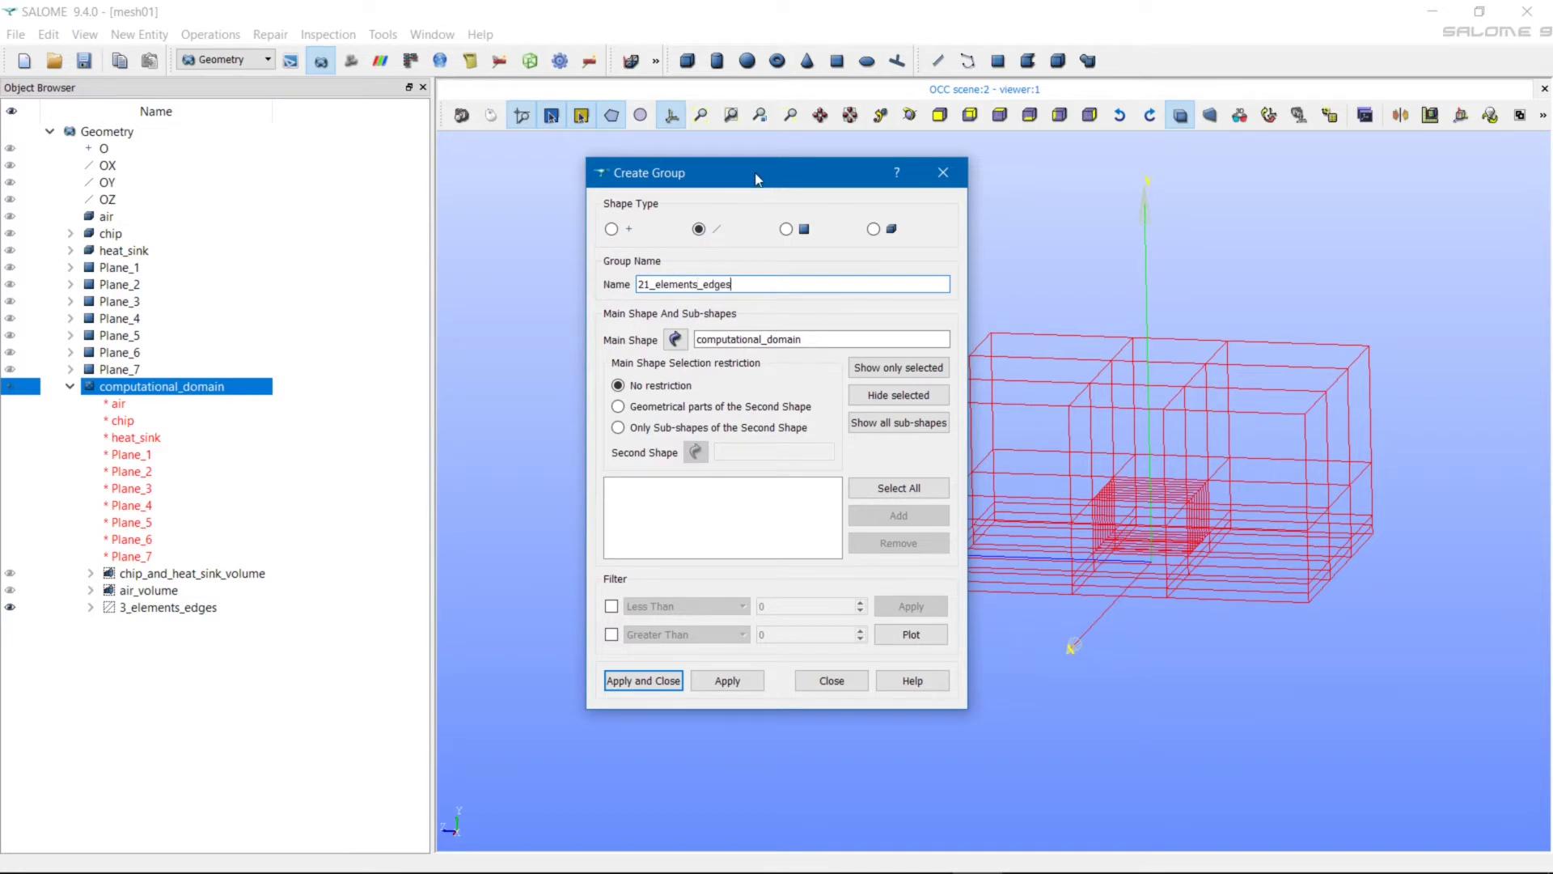
pyautogui.moveTo(755, 173); pyautogui.dragTo(229, 173)
# - Add the edges spanning the fin-height layer at all four rows along Z to 21_elements_edges, apply the group and check it
pyautogui.click(970, 115)
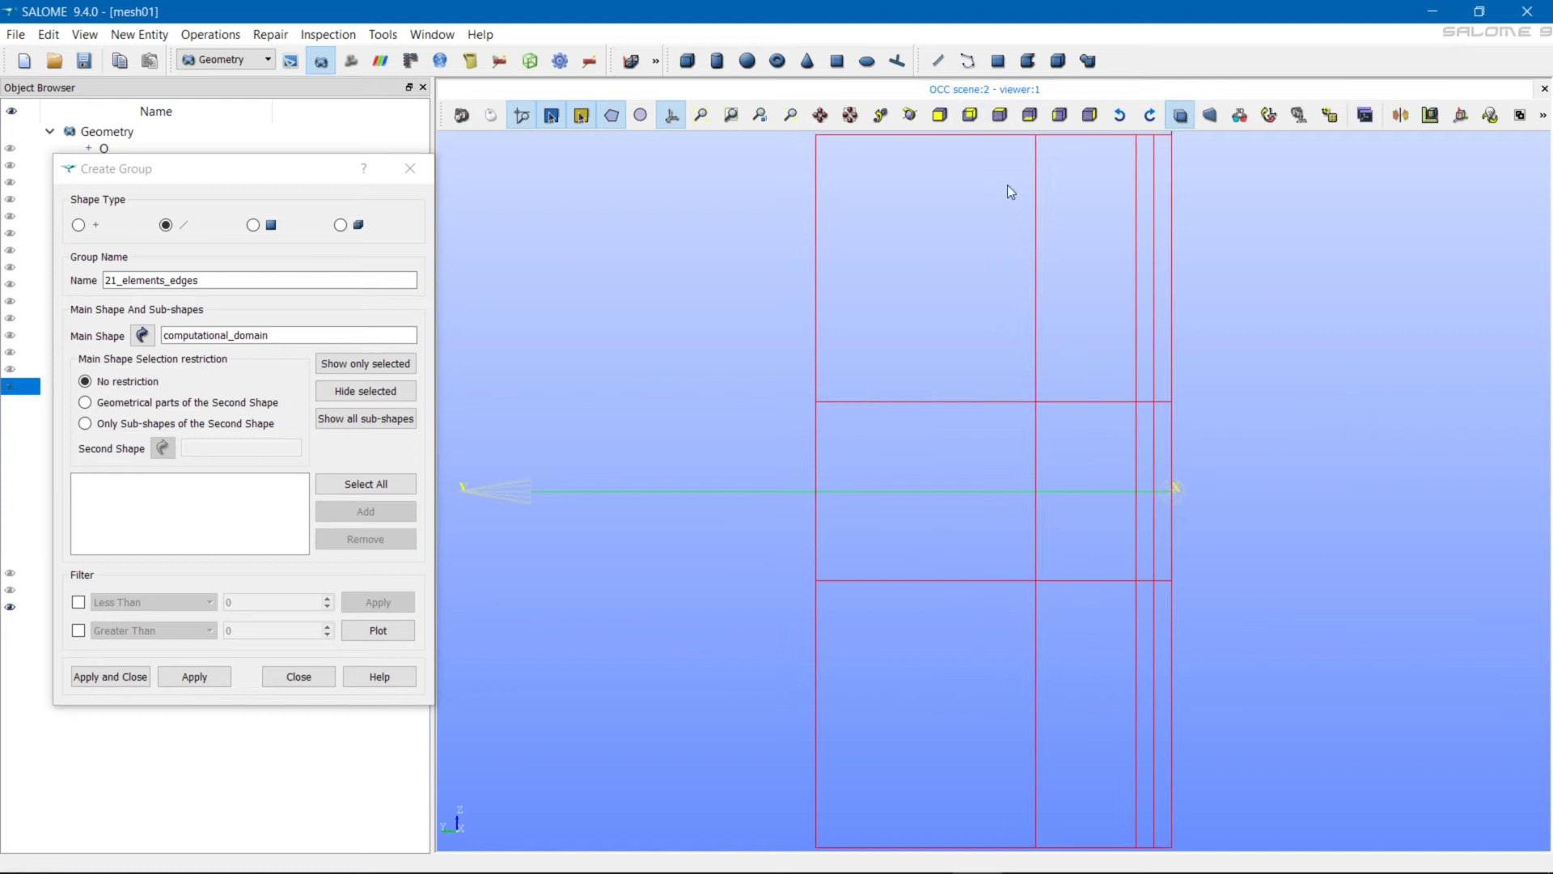
pyautogui.scroll(-2, 1085, 388)
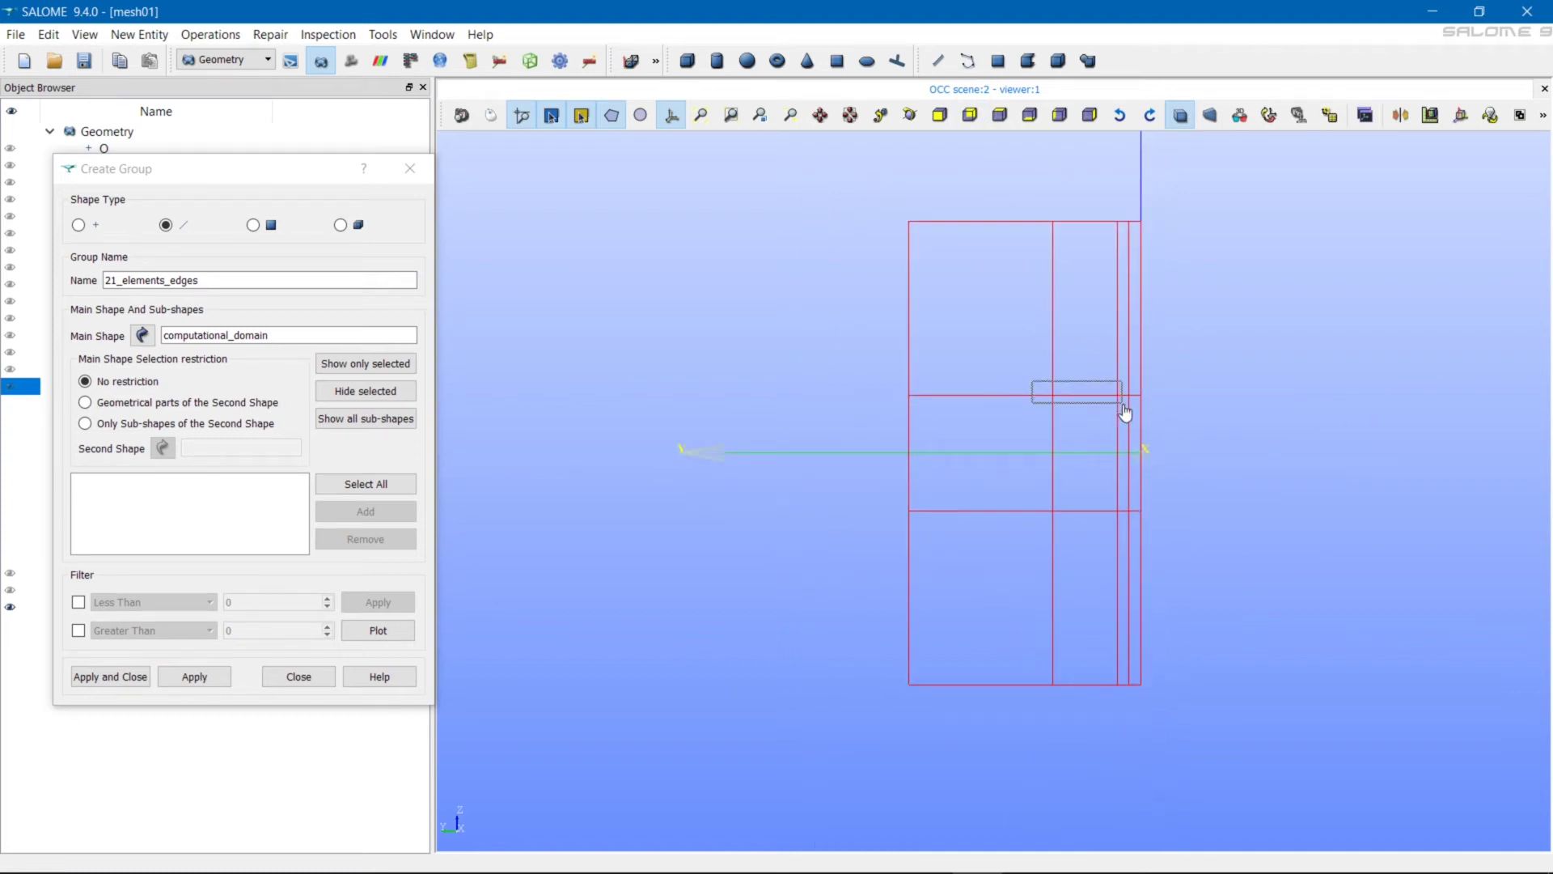
pyautogui.click(1122, 405)
pyautogui.click(368, 517)
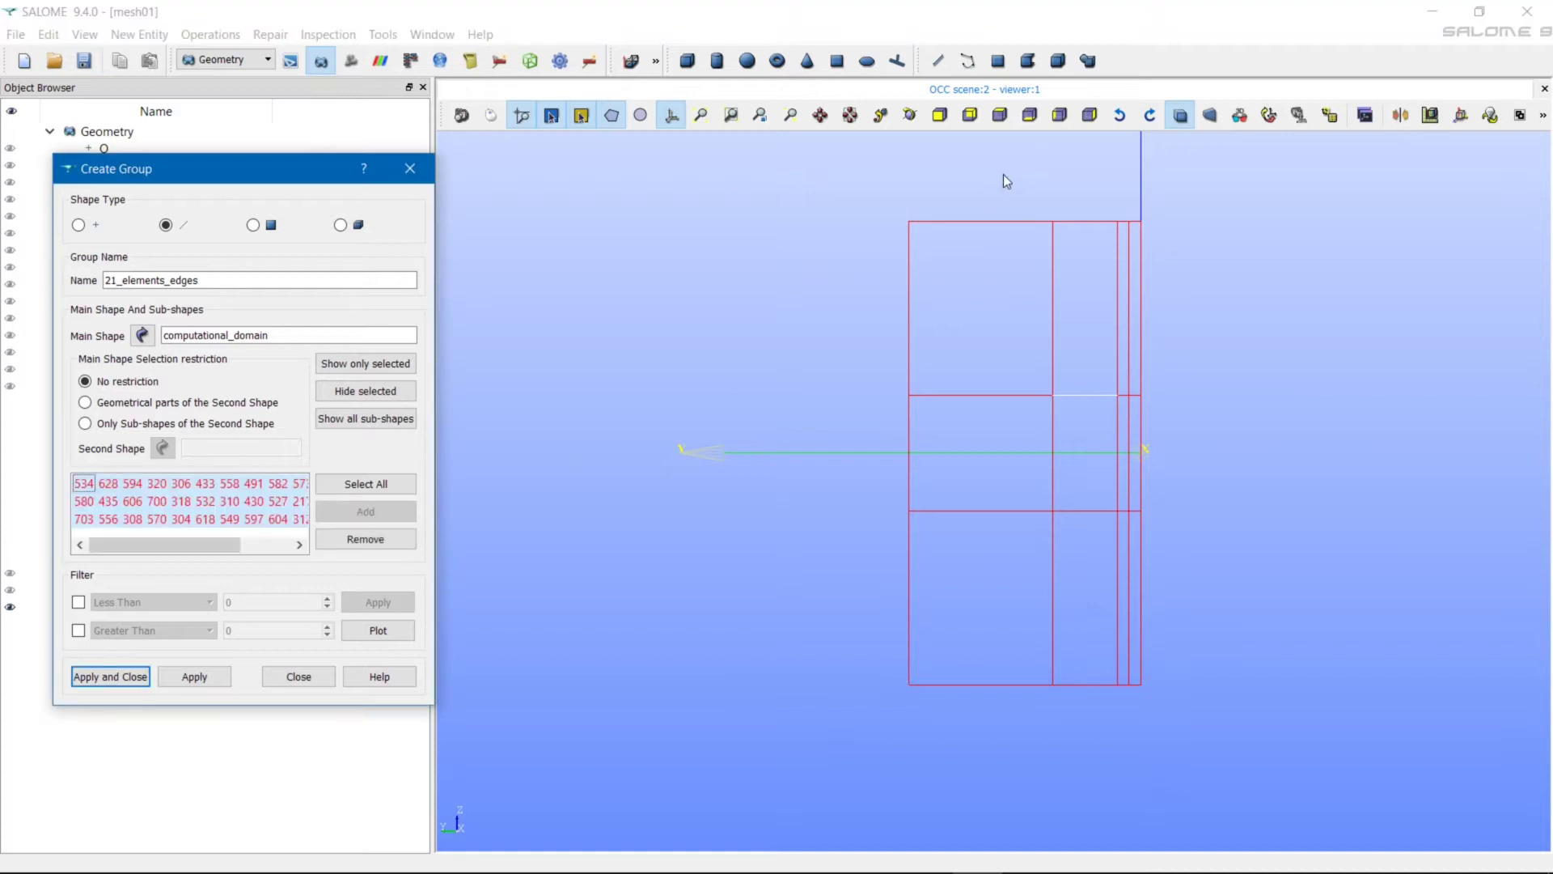
pyautogui.click(1052, 221)
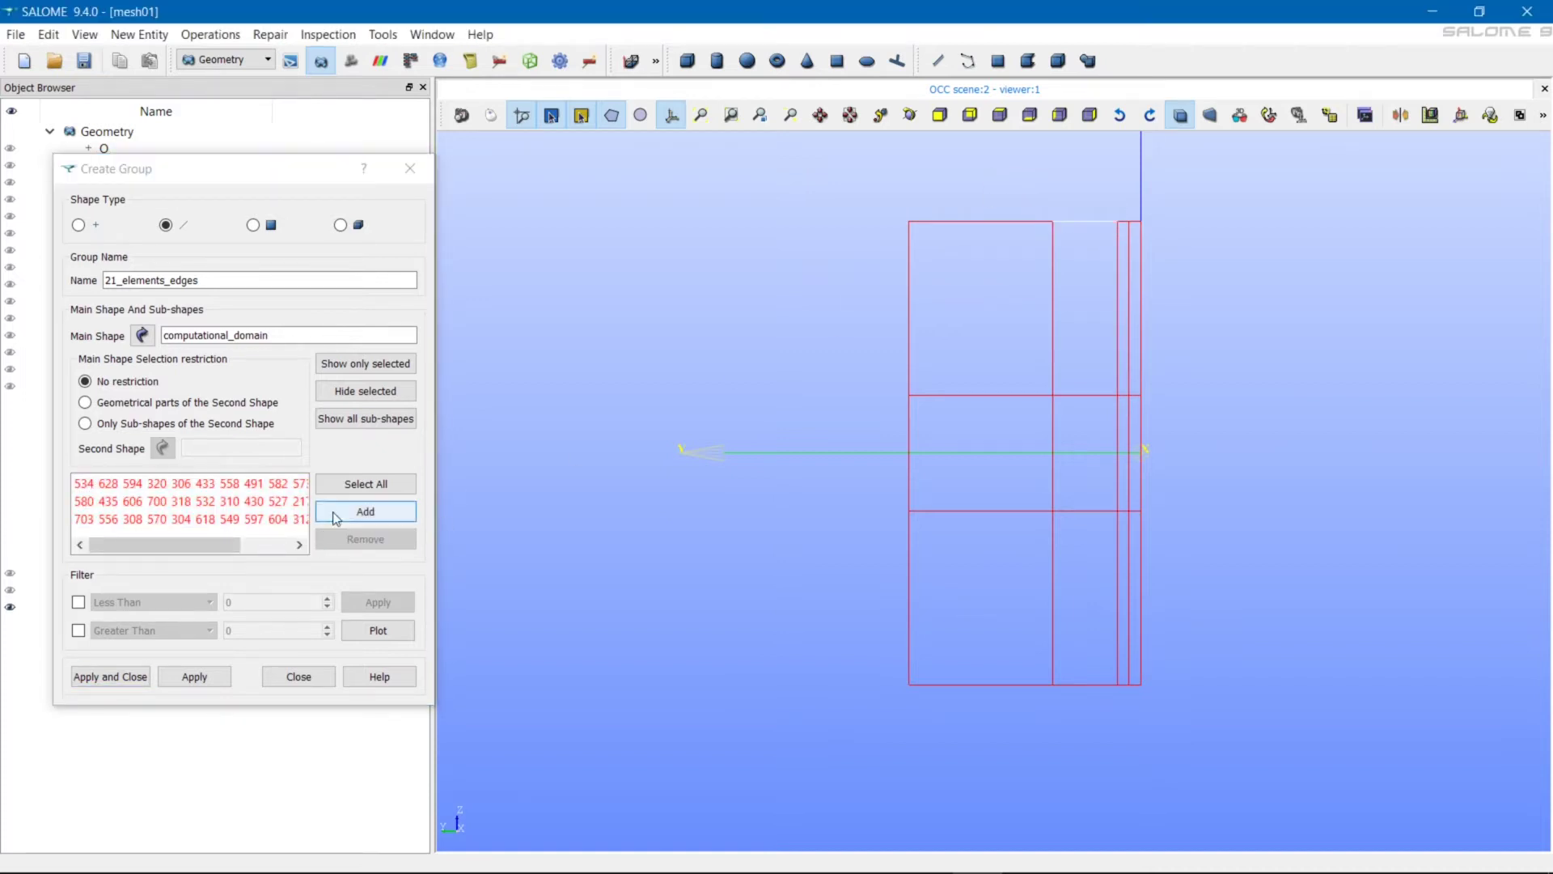
pyautogui.click(348, 514)
pyautogui.click(1059, 510)
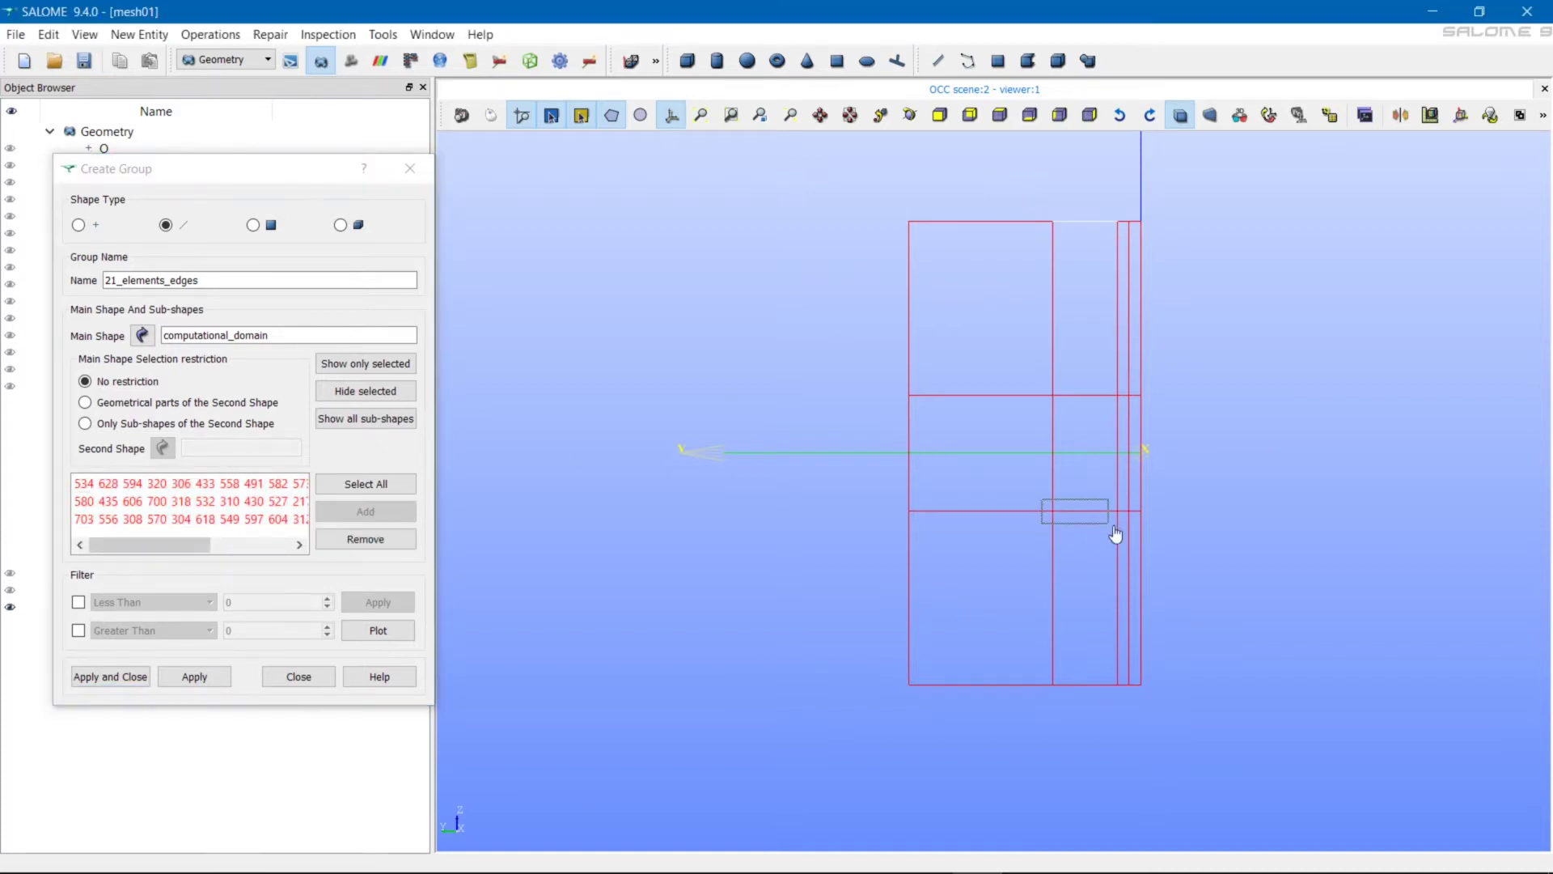
pyautogui.click(330, 513)
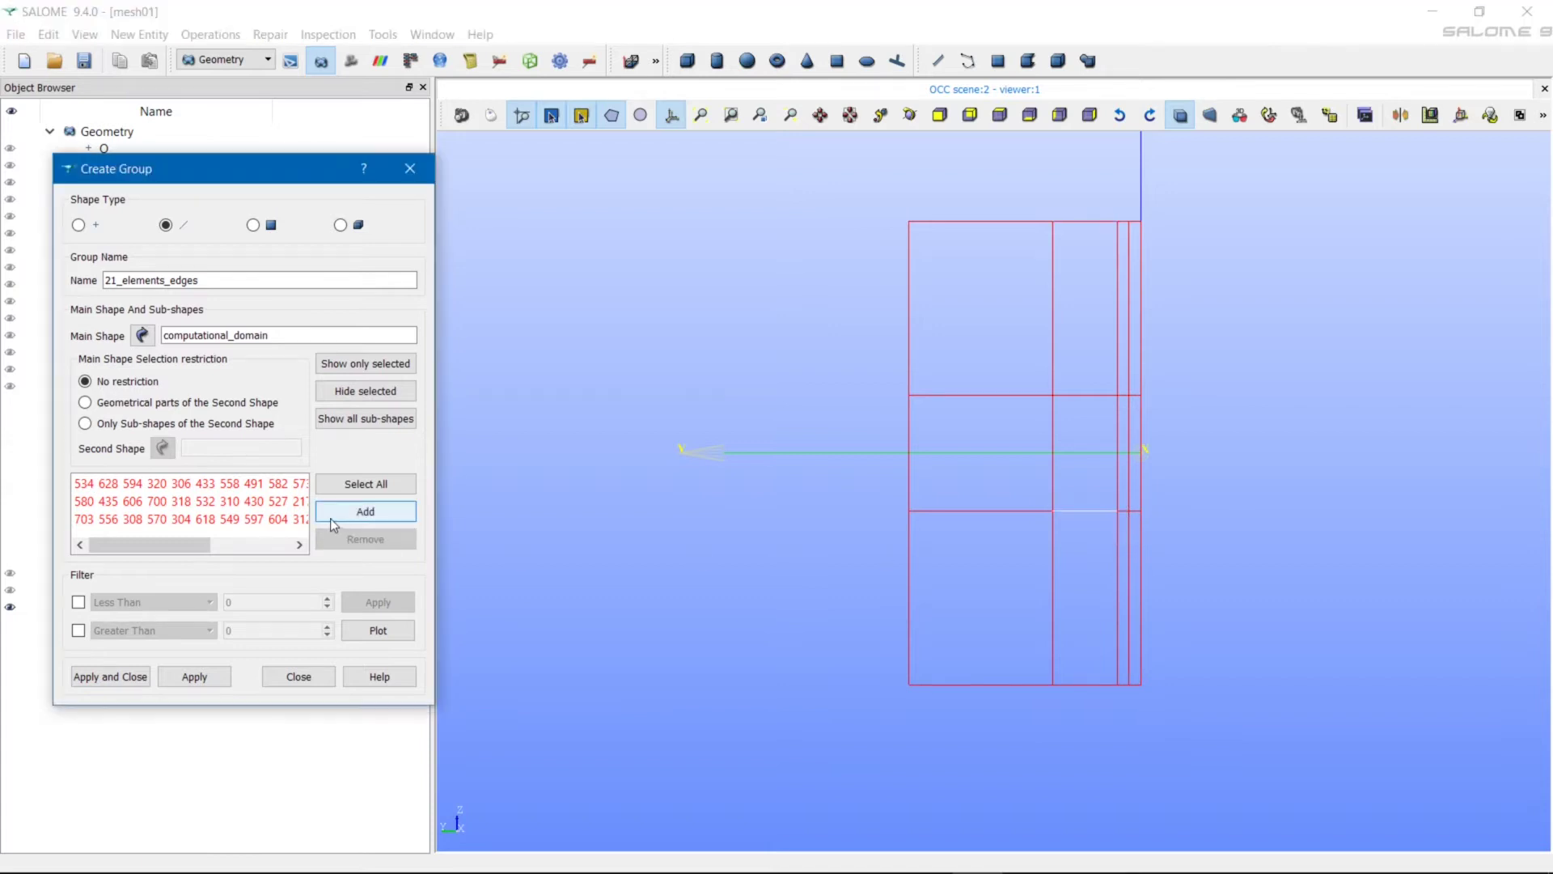
pyautogui.moveTo(1039, 666); pyautogui.dragTo(1124, 701)
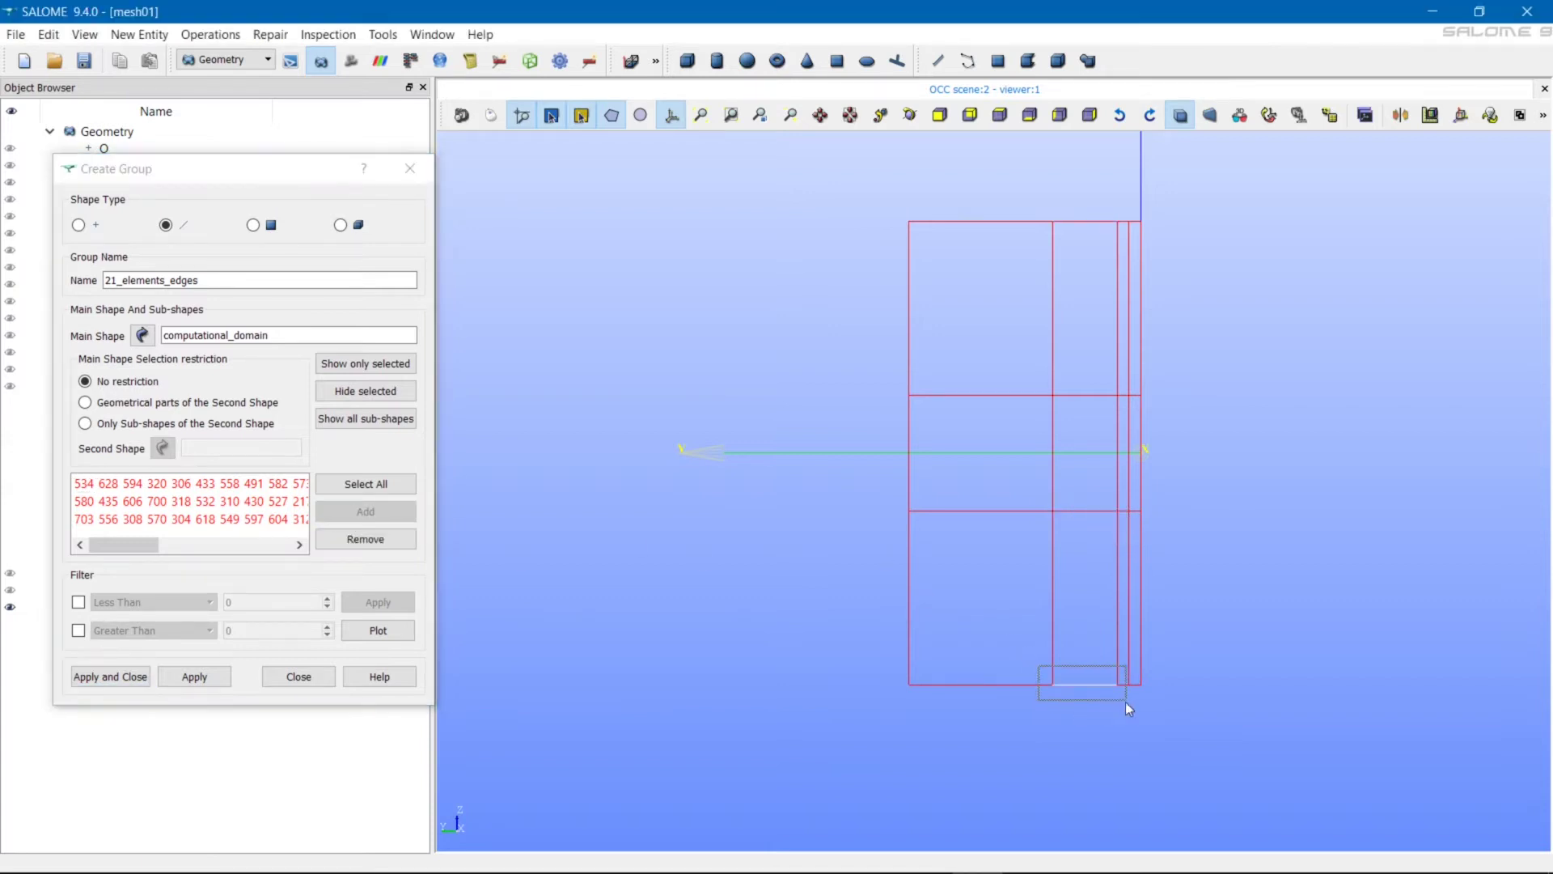
pyautogui.click(376, 508)
pyautogui.click(110, 676)
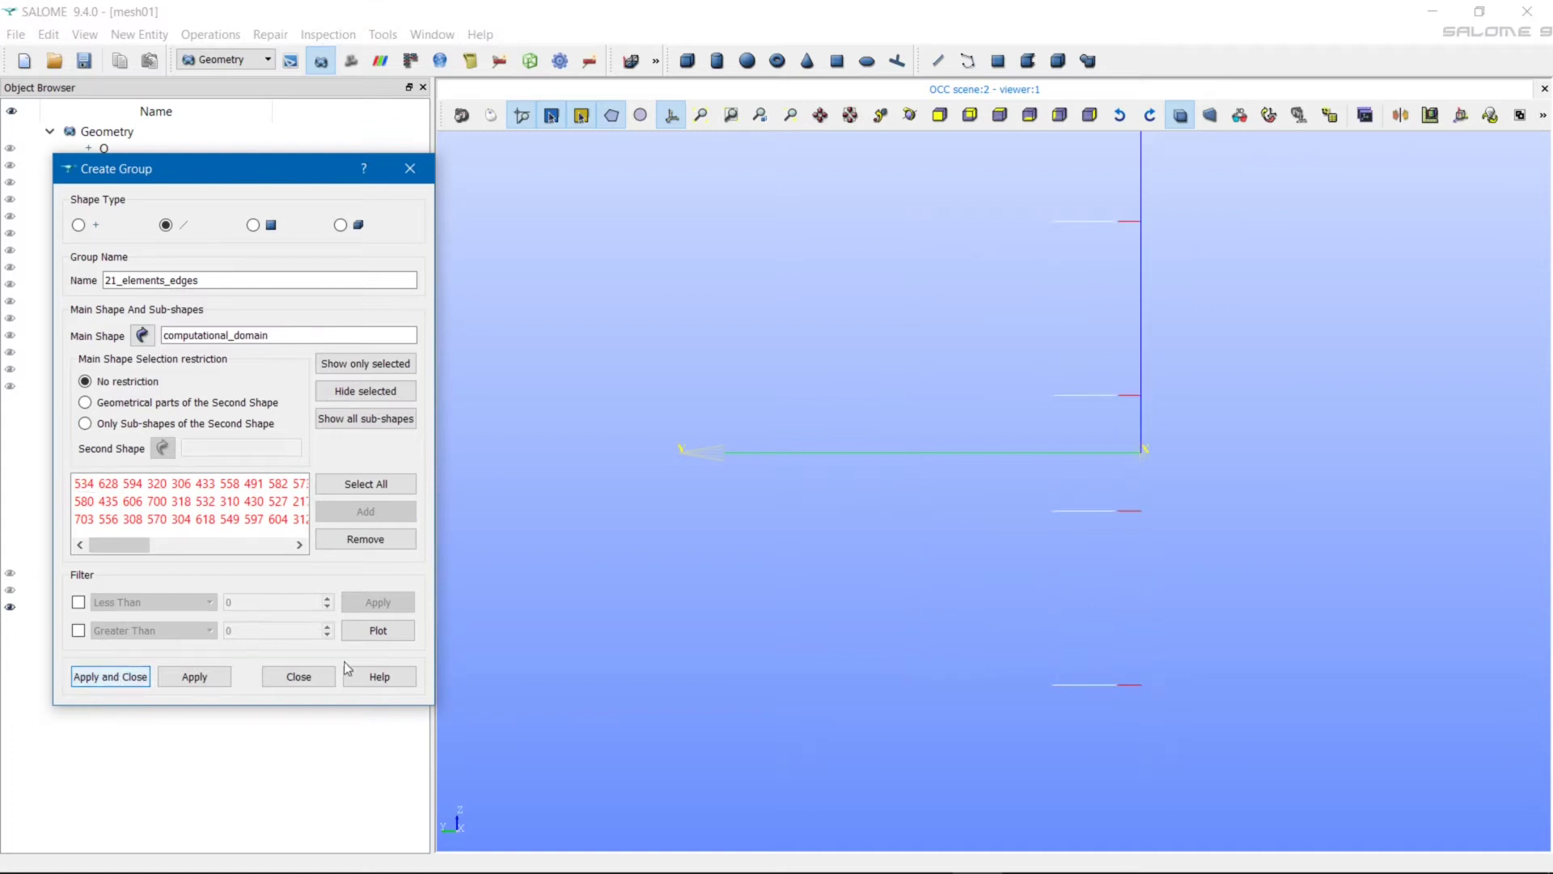
pyautogui.keyDown('ctrl'); pyautogui.moveTo(683, 600); pyautogui.dragTo(1026, 402, button='right'); pyautogui.keyUp('ctrl')
pyautogui.keyDown('ctrl'); pyautogui.moveTo(562, 532); pyautogui.dragTo(748, 379, button='right'); pyautogui.keyUp('ctrl')
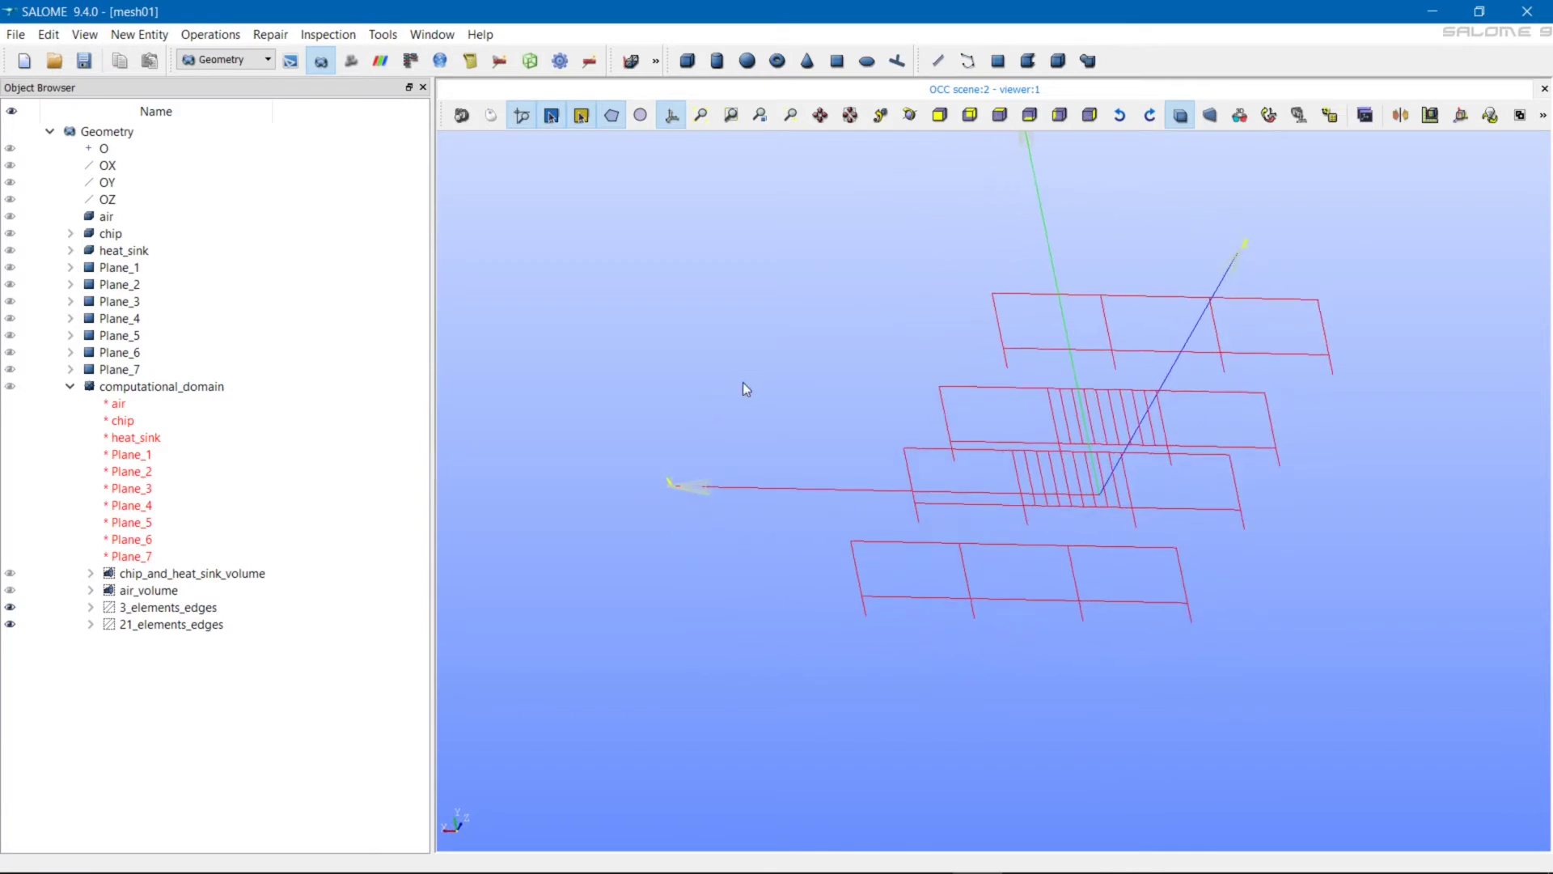
# - Remove the edges shared with 3_elements_edges from the 21_elements_edges group, apply the edit and hide 3_elements_edges
pyautogui.rightClick(188, 631)
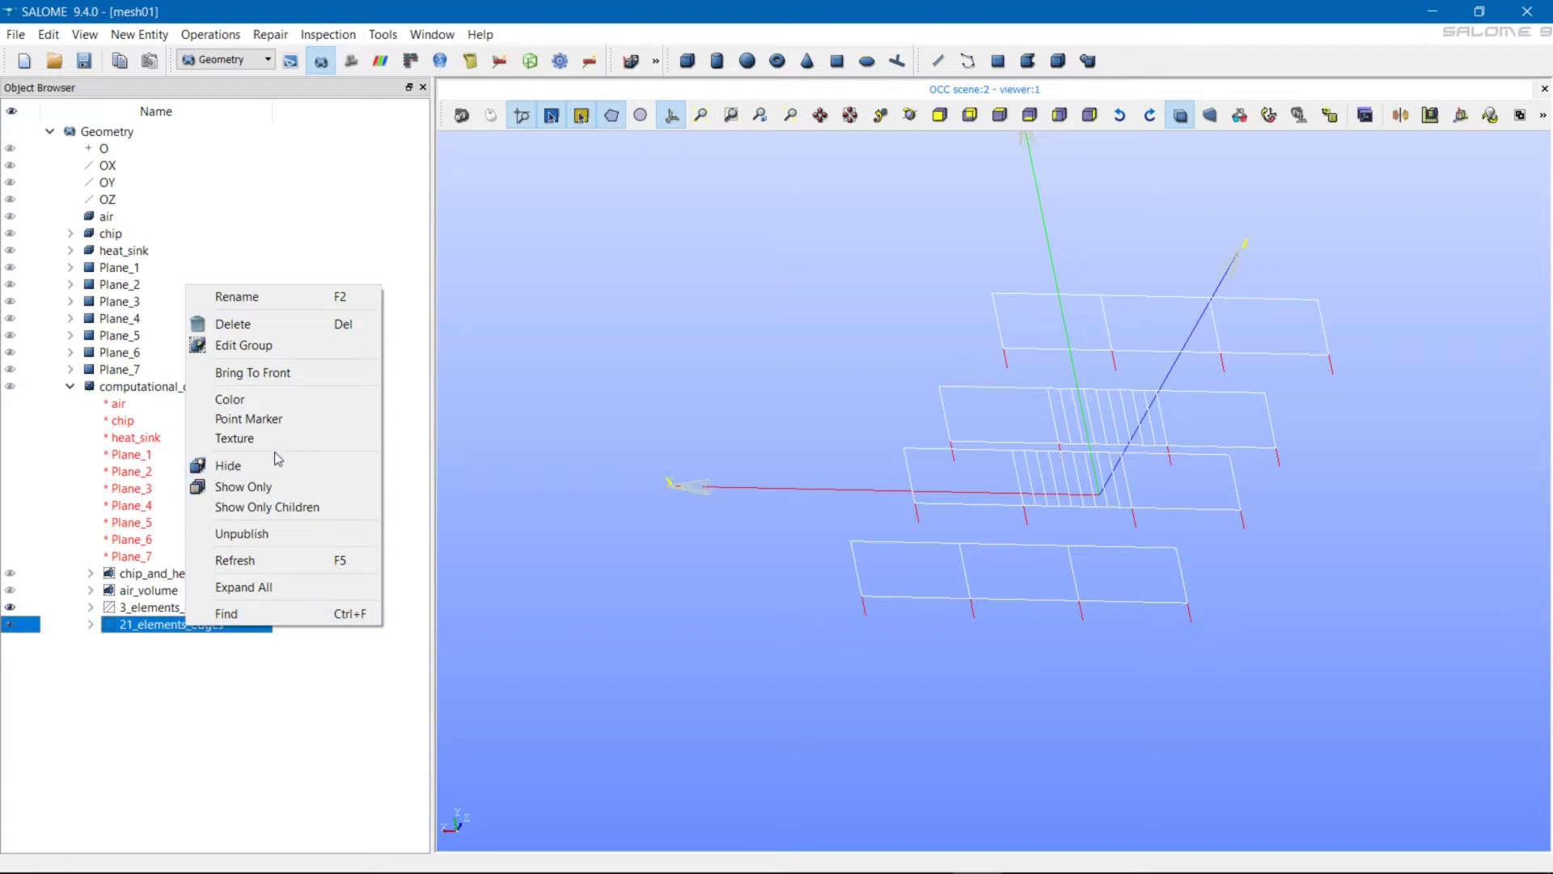
pyautogui.click(282, 348)
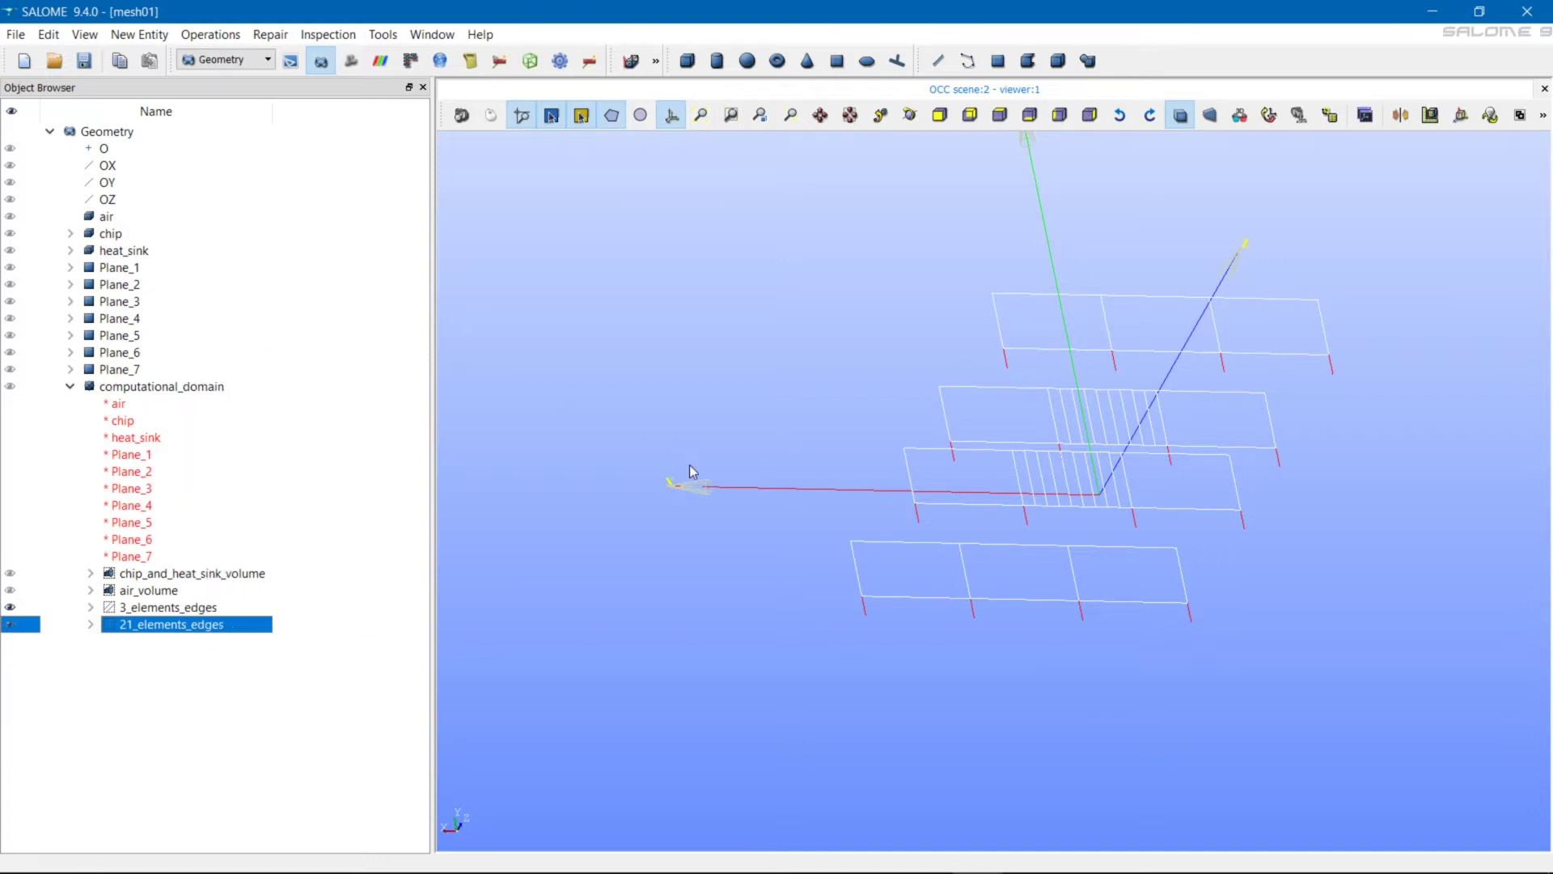
pyautogui.click(175, 608)
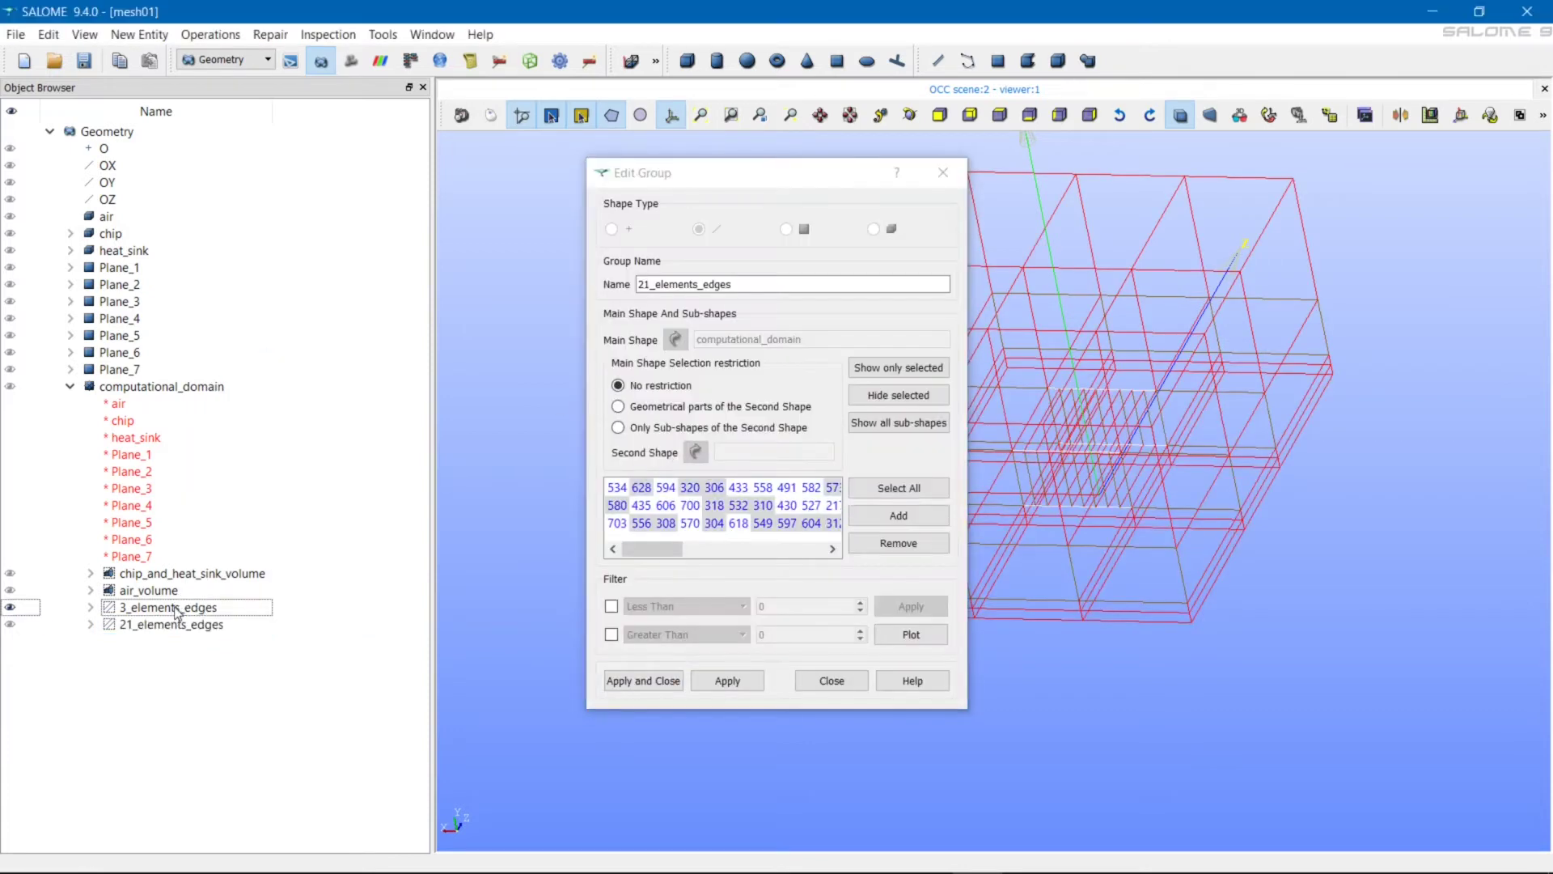
pyautogui.click(897, 543)
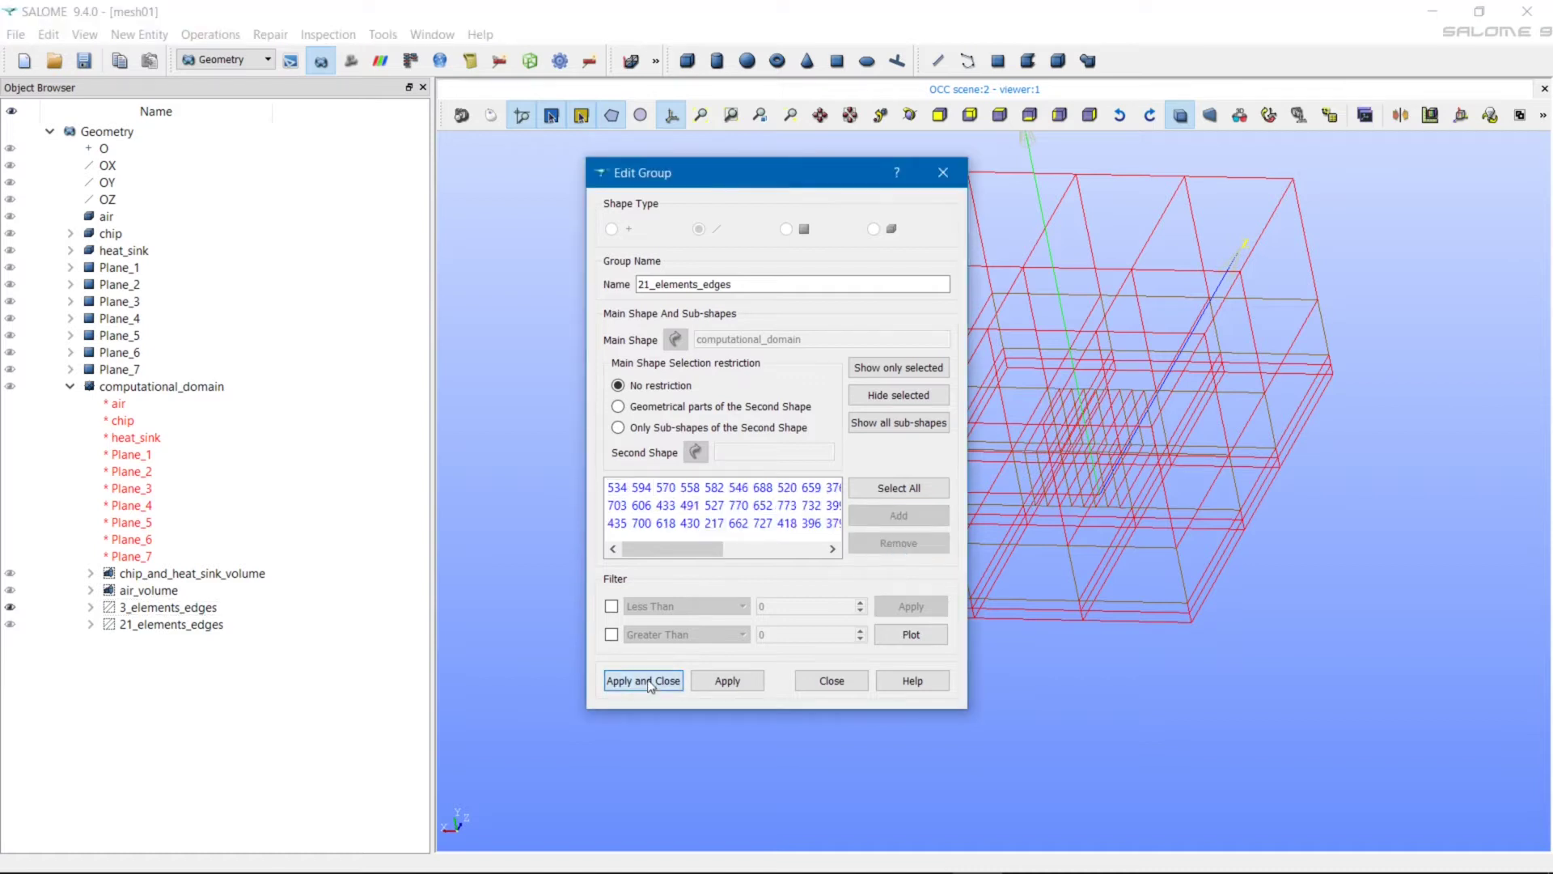
pyautogui.click(648, 681)
pyautogui.keyDown('ctrl'); pyautogui.moveTo(765, 672); pyautogui.dragTo(755, 604, button='right'); pyautogui.keyUp('ctrl')
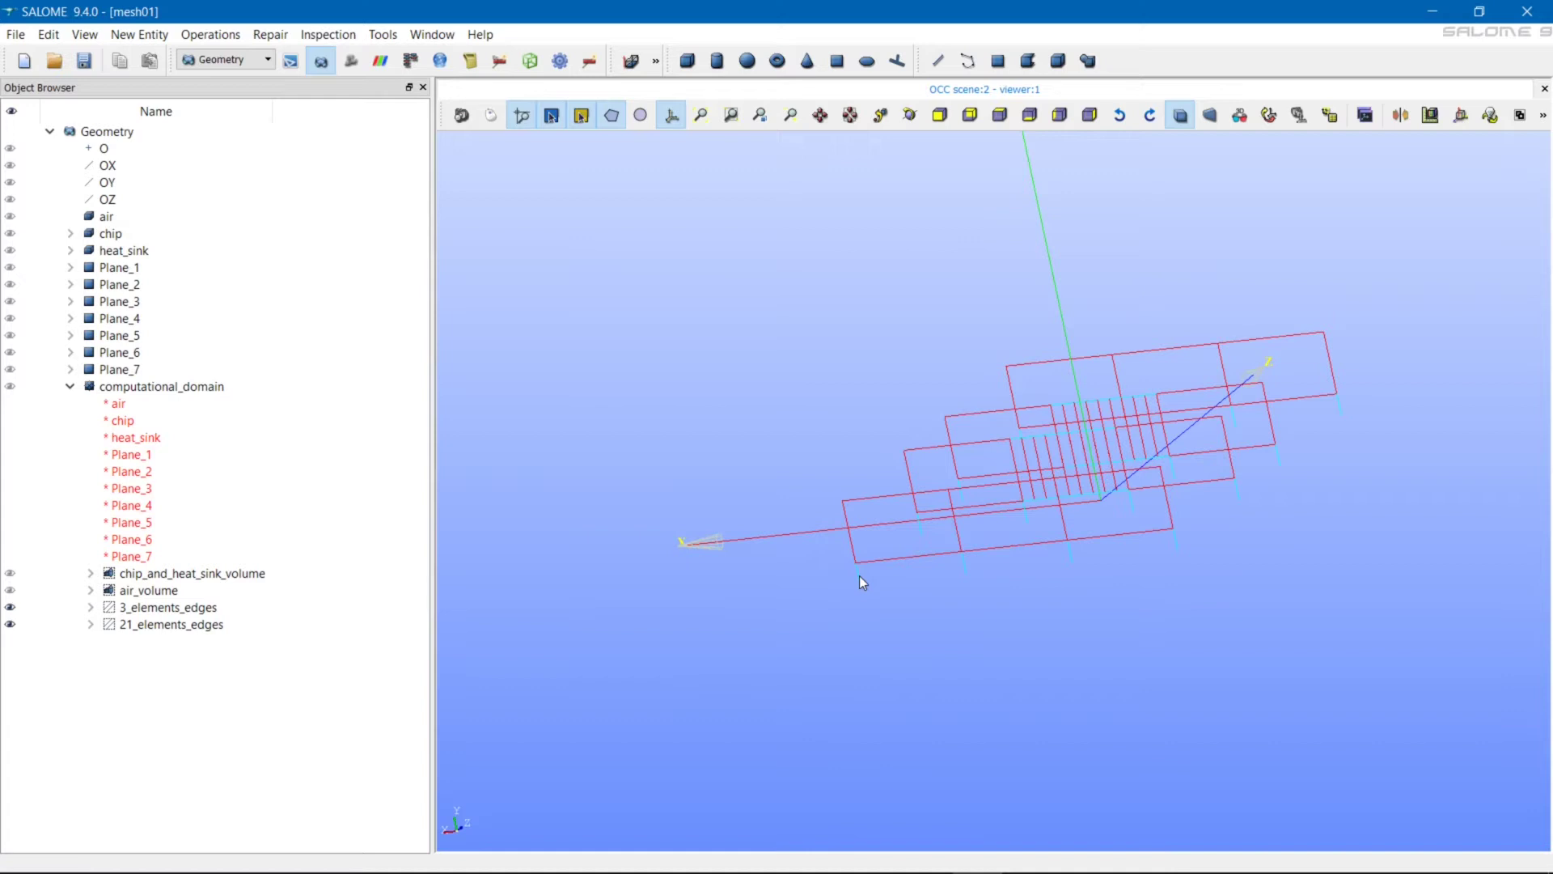
pyautogui.click(10, 607)
pyautogui.keyDown('ctrl'); pyautogui.moveTo(688, 623); pyautogui.dragTo(648, 675, button='right'); pyautogui.keyUp('ctrl')
# - Edit 21_elements_edges and remove the horizontal edges at the fin-top level across the domain
pyautogui.click(175, 627)
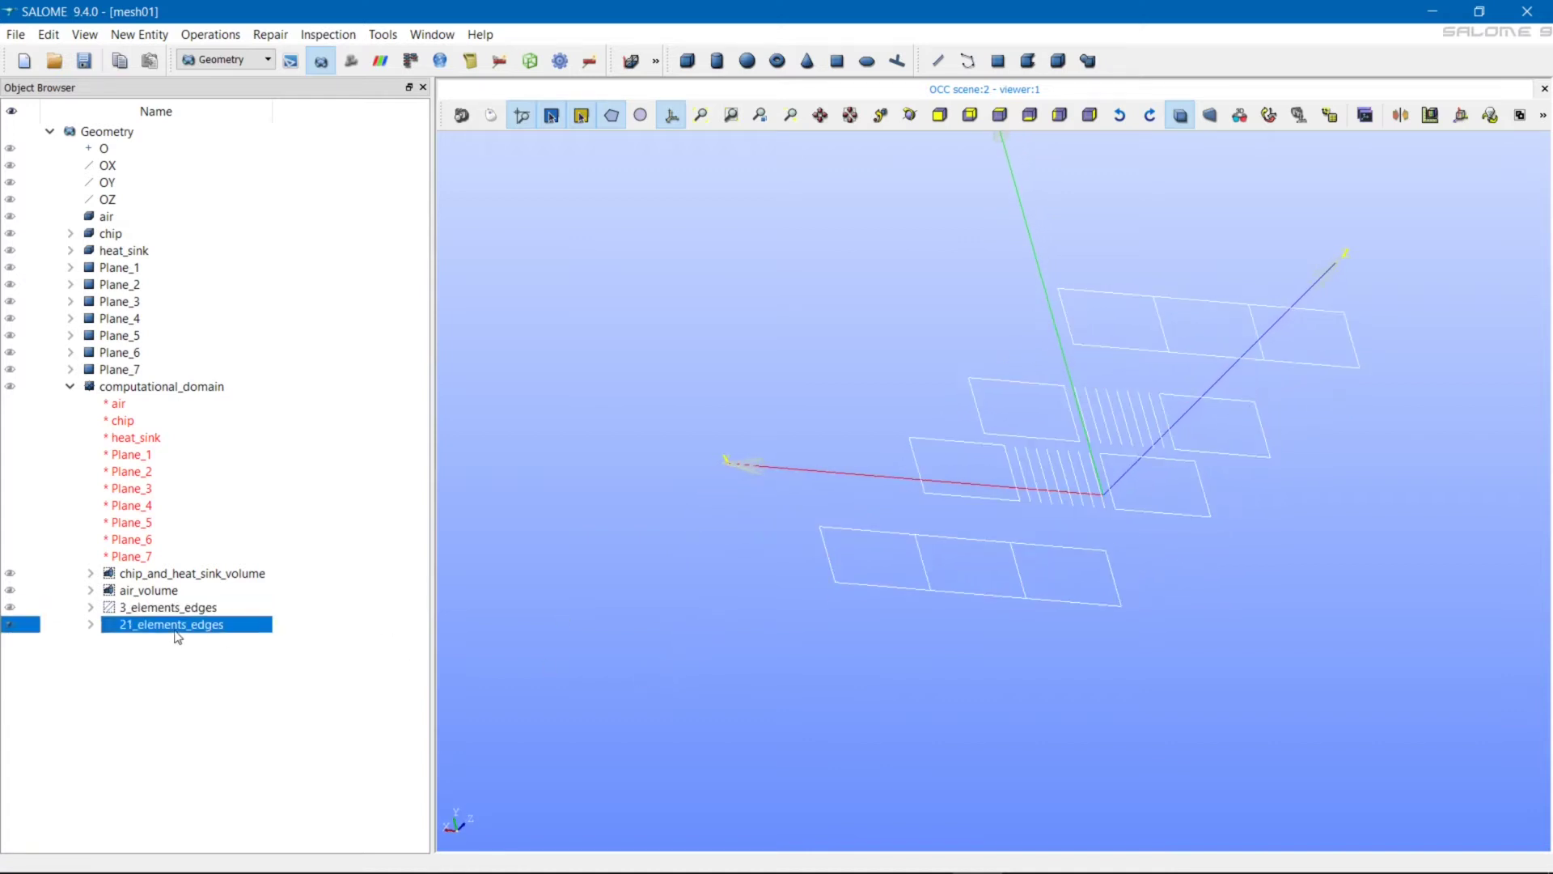
pyautogui.rightClick(178, 636)
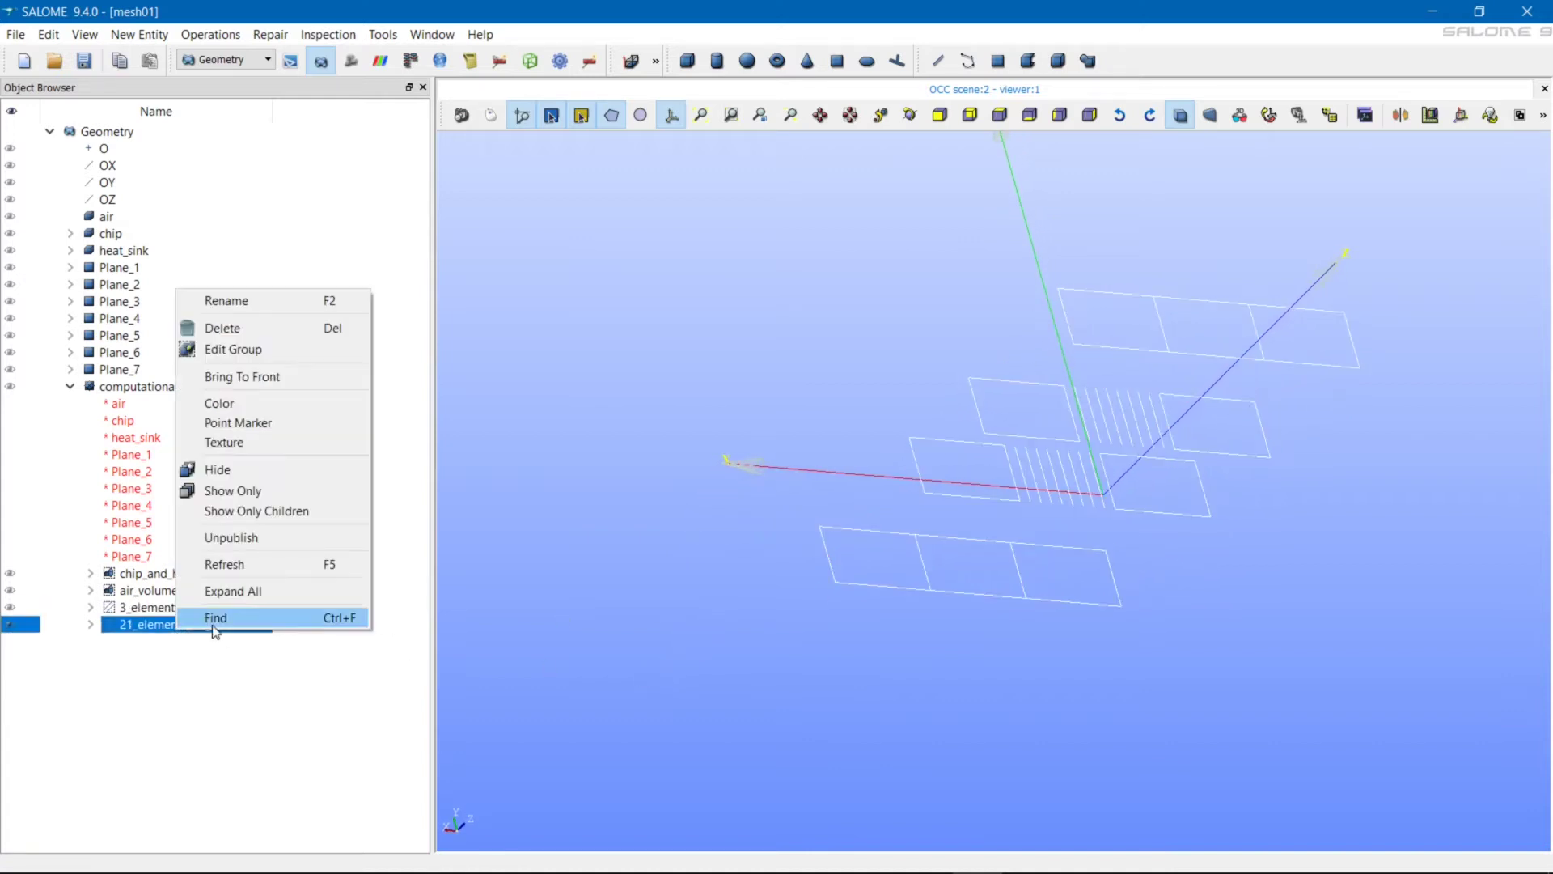
pyautogui.click(274, 349)
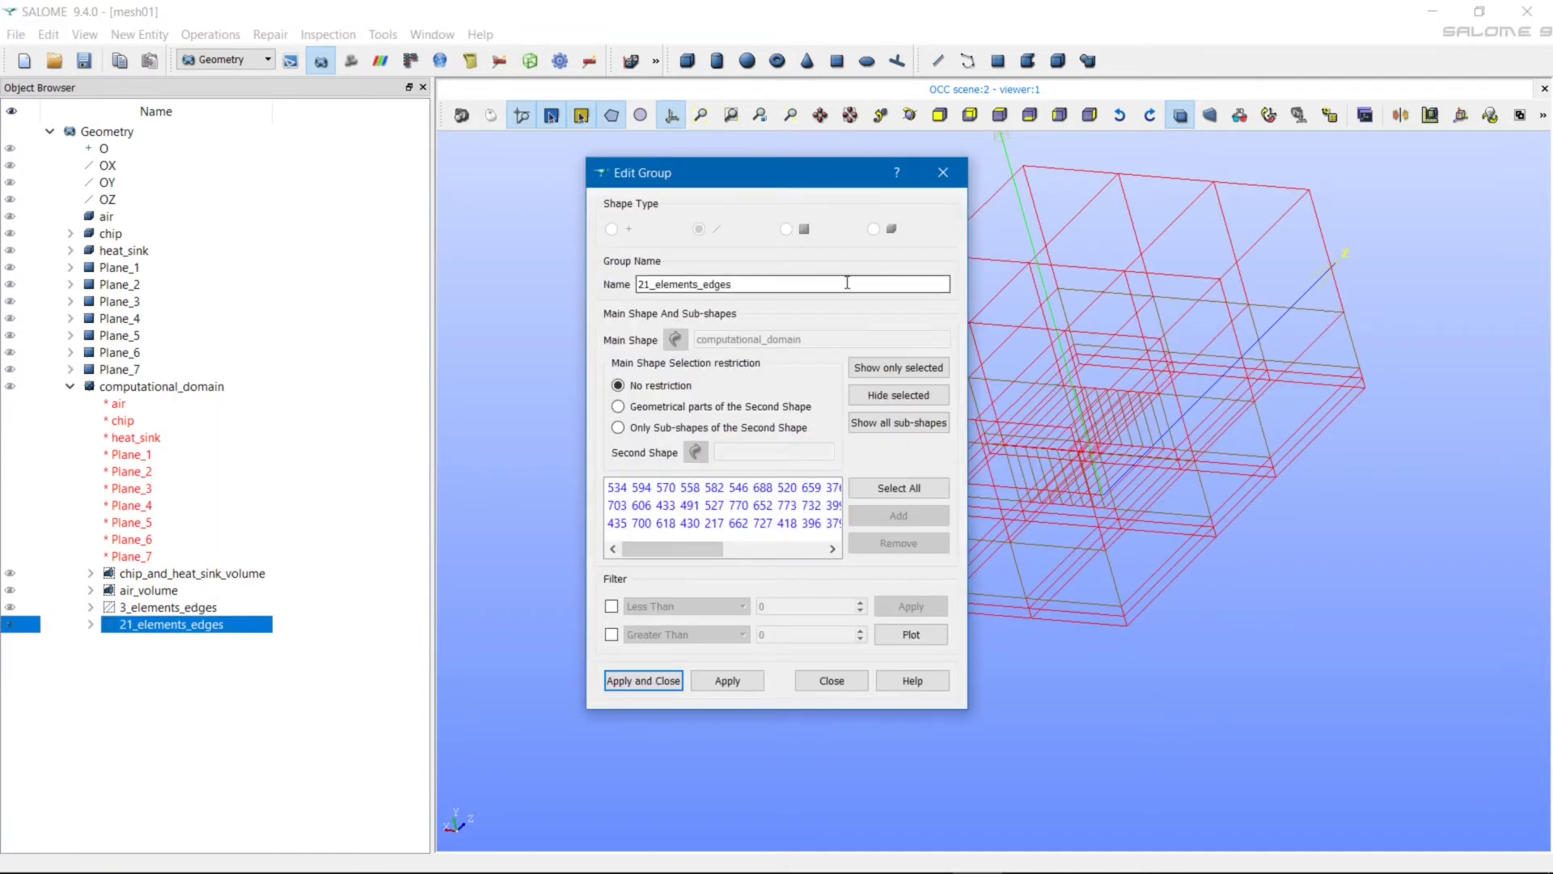
pyautogui.moveTo(834, 193); pyautogui.dragTo(466, 181)
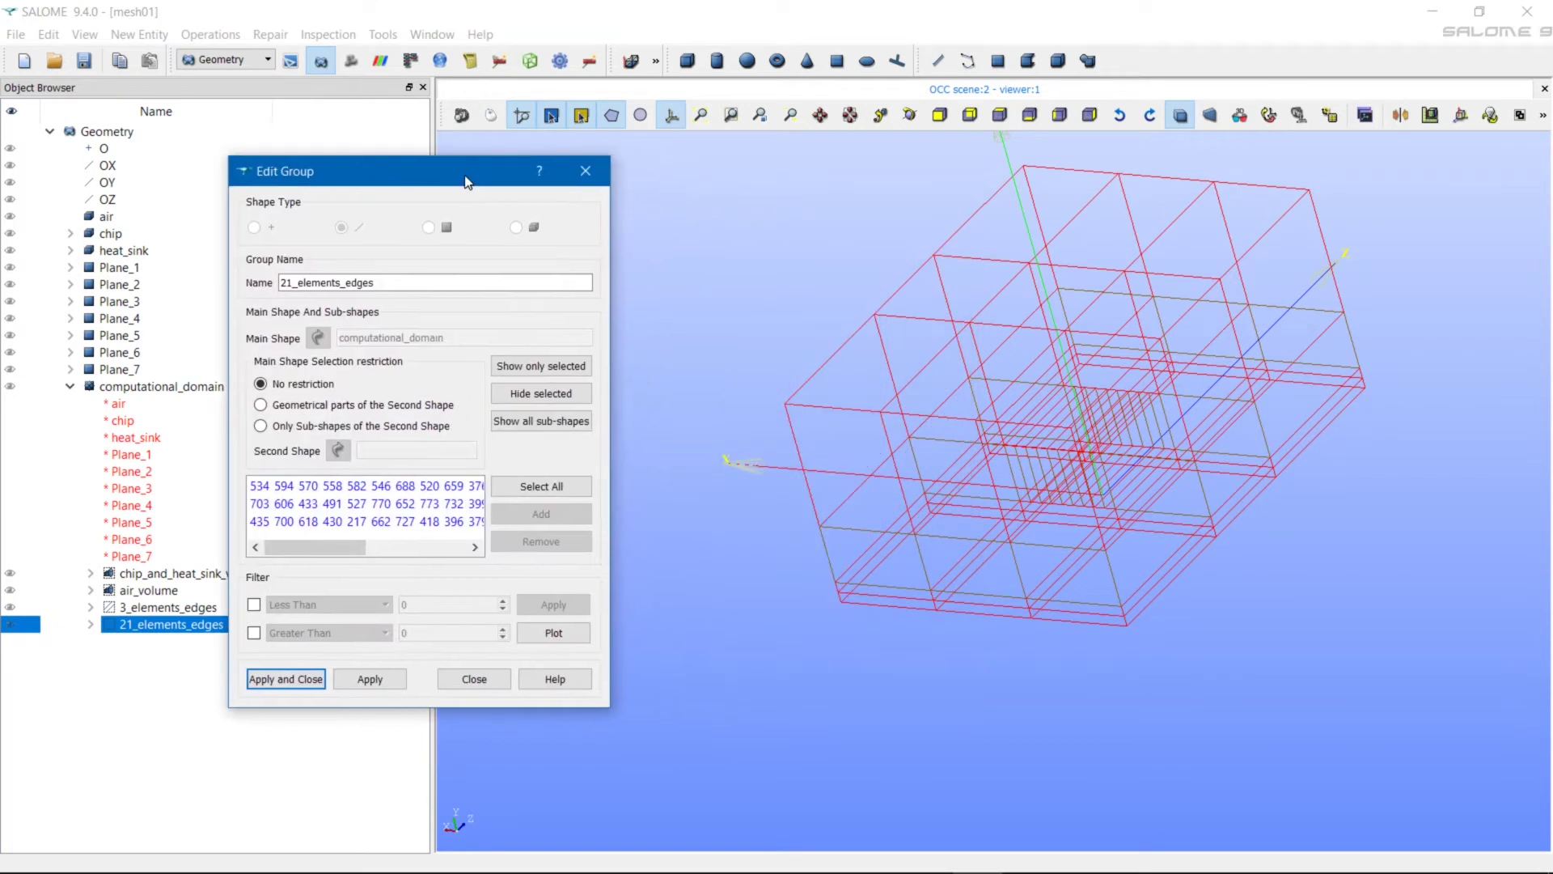
pyautogui.click(1000, 116)
pyautogui.scroll(-3, 1071, 388)
pyautogui.moveTo(781, 437); pyautogui.dragTo(975, 478)
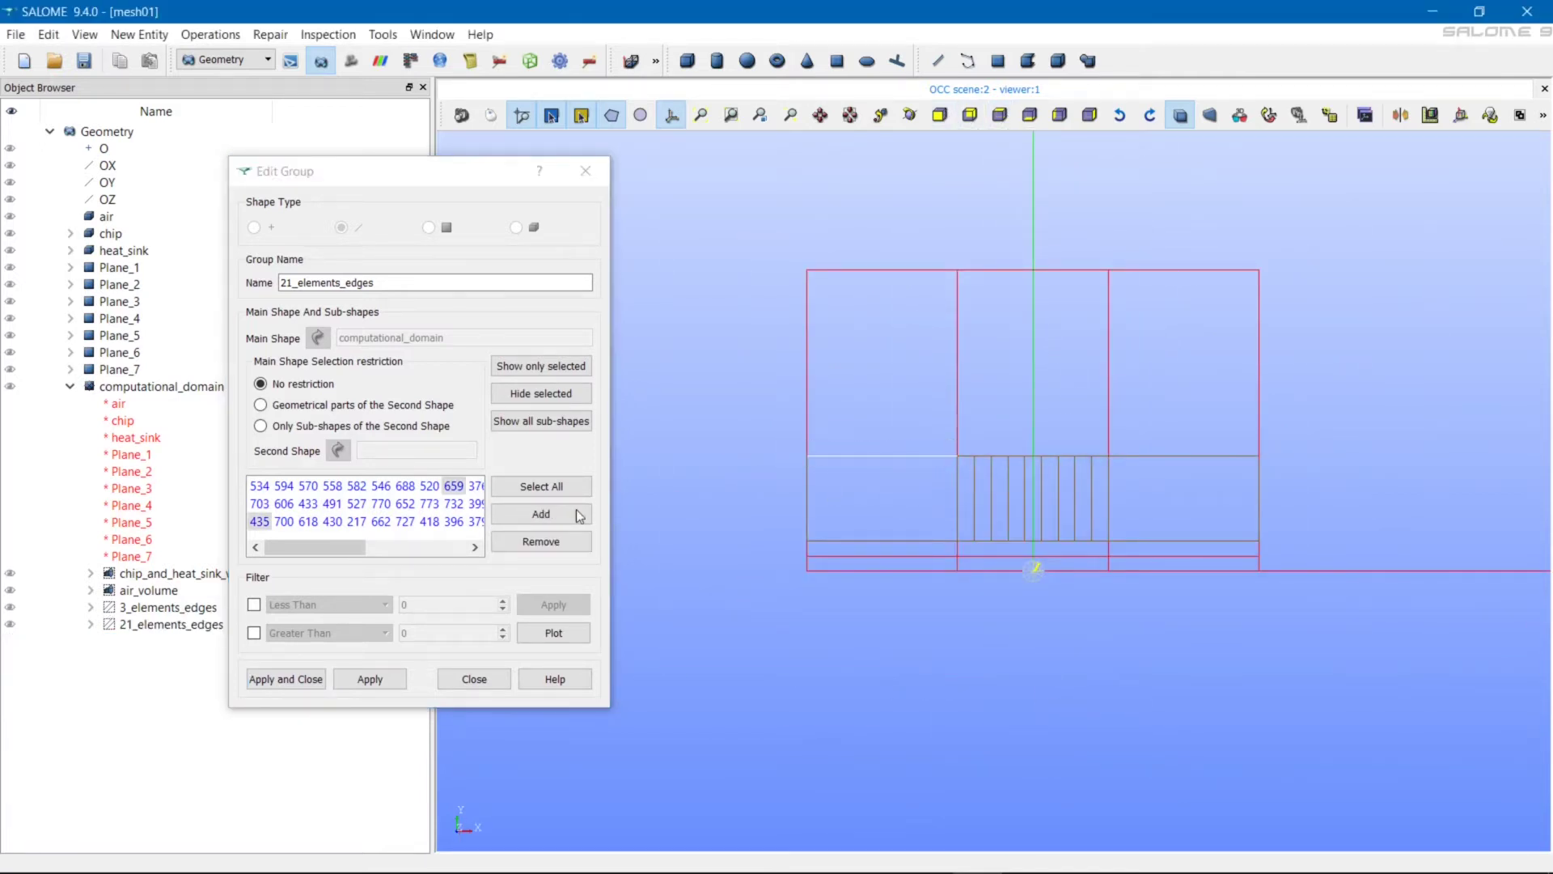
pyautogui.click(541, 542)
pyautogui.moveTo(936, 425); pyautogui.dragTo(1283, 485)
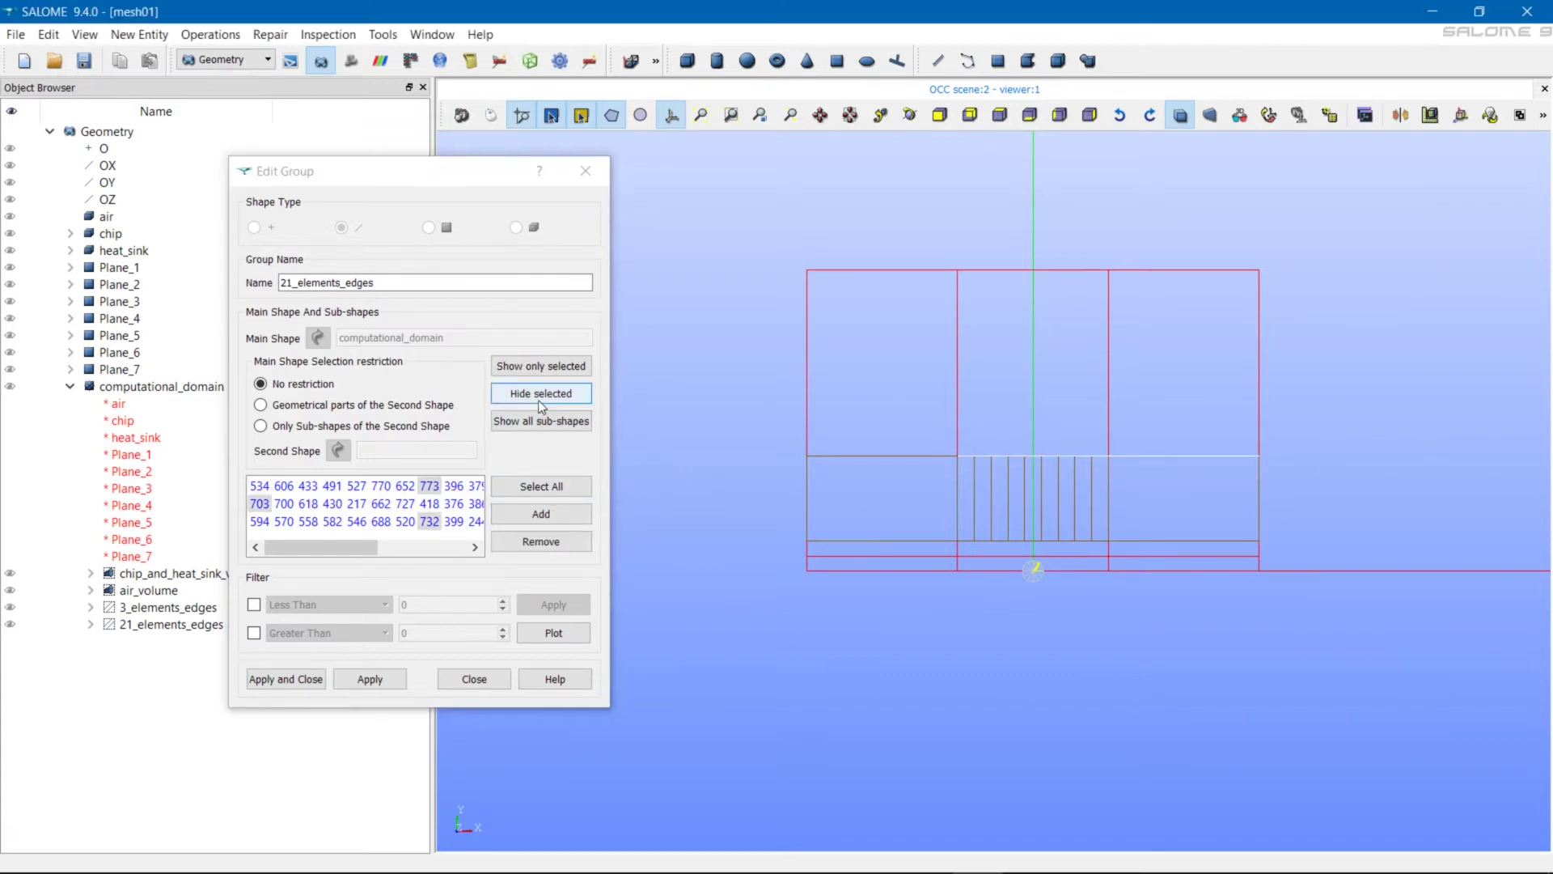
pyautogui.click(546, 545)
# - Remove the horizontal edges at the fin-root level from 21_elements_edges, apply the edit and check the remaining edges
pyautogui.moveTo(785, 523); pyautogui.dragTo(1282, 549)
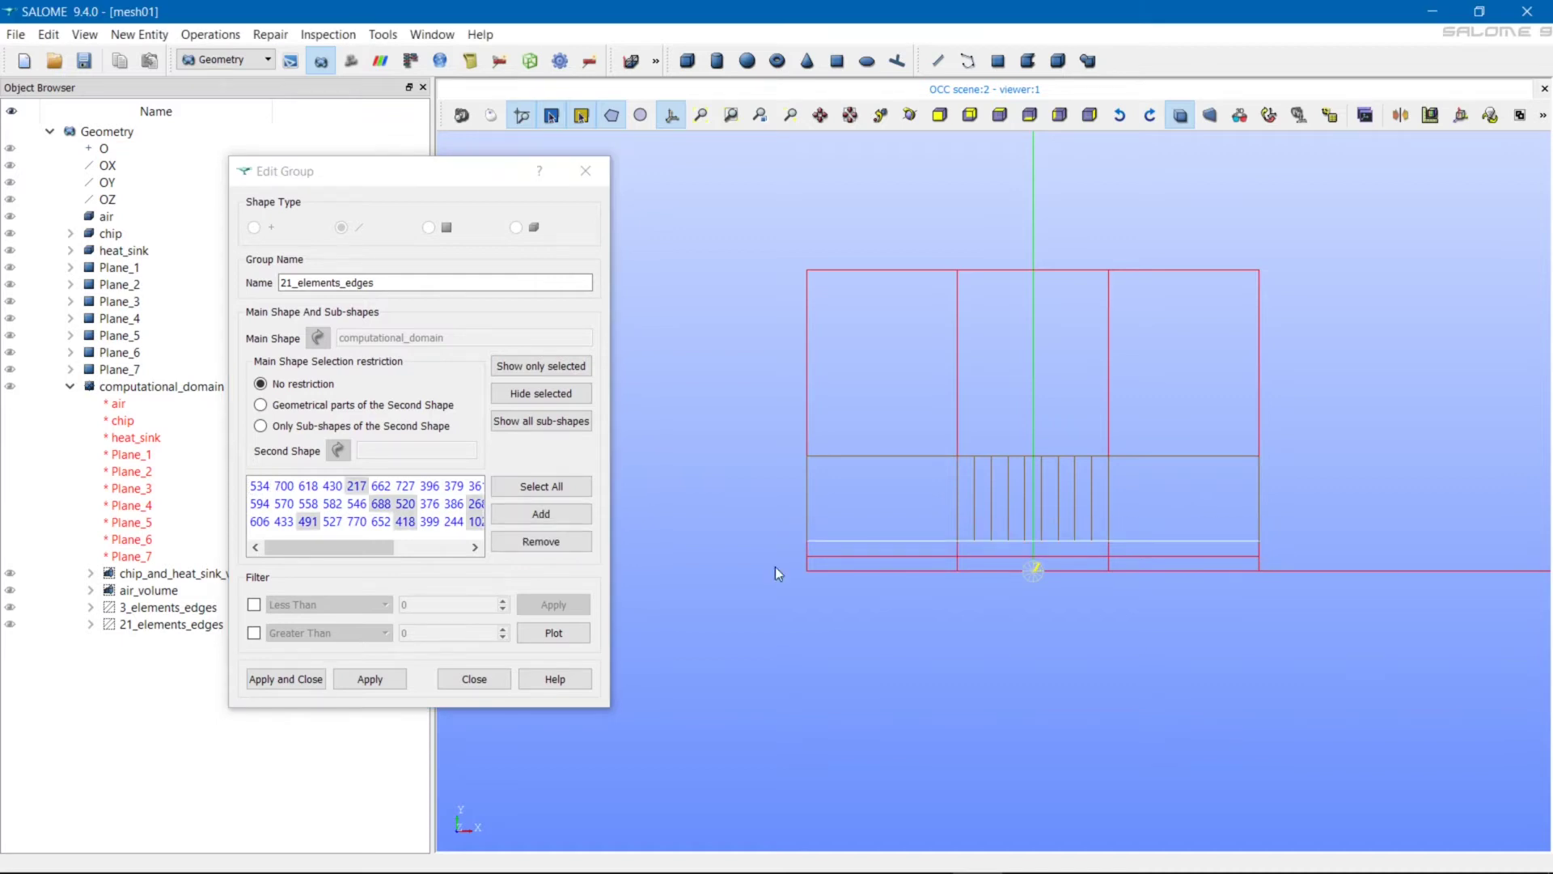
pyautogui.click(556, 550)
pyautogui.click(286, 679)
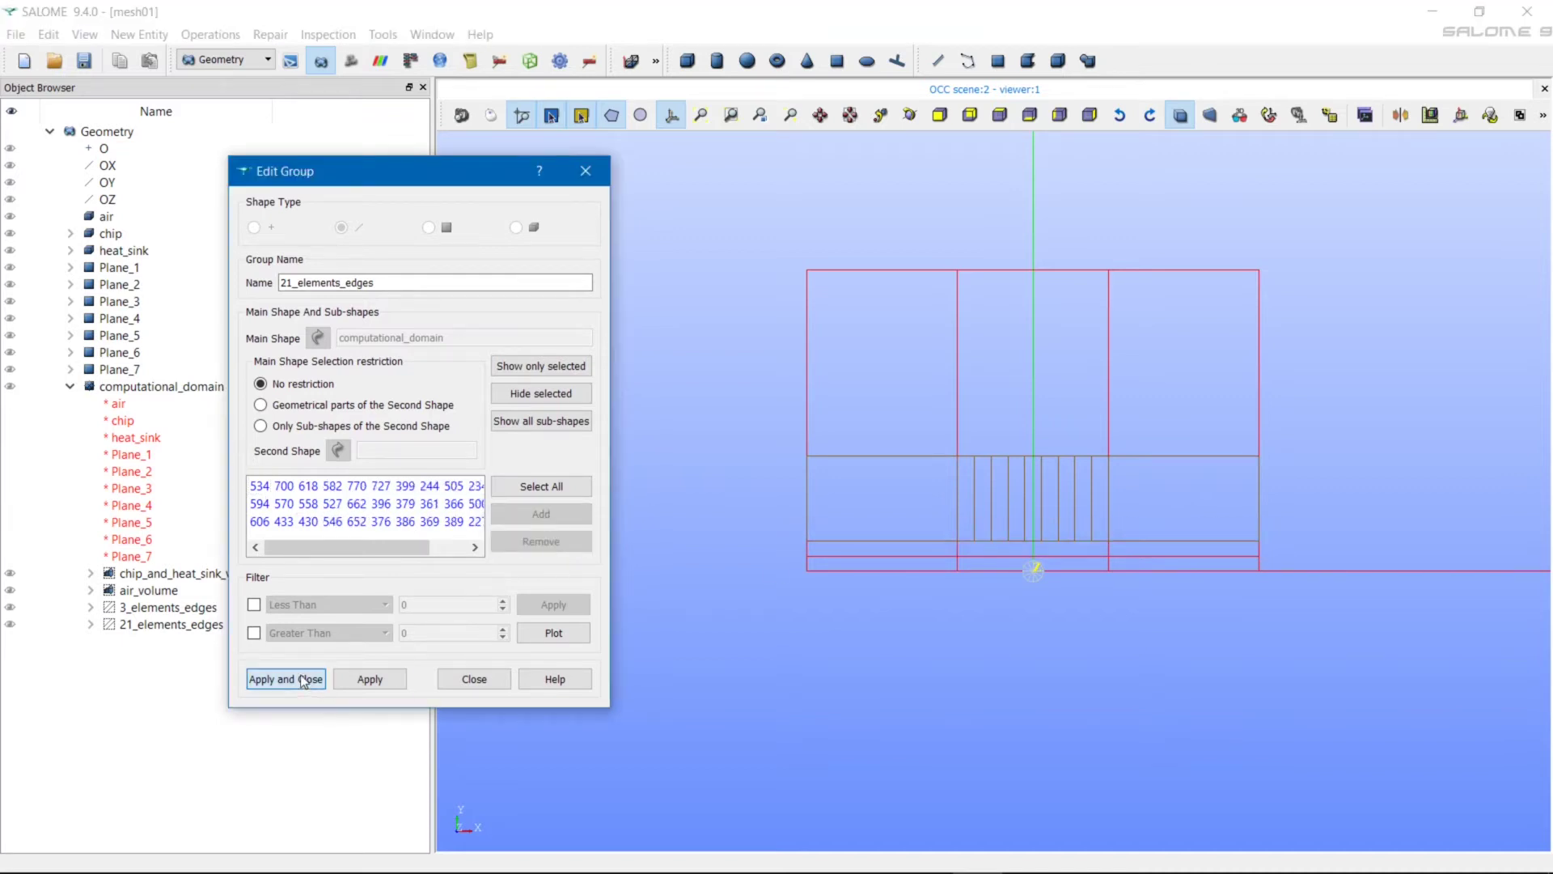
pyautogui.keyDown('ctrl'); pyautogui.moveTo(1022, 562); pyautogui.dragTo(792, 666, button='right'); pyautogui.keyUp('ctrl')
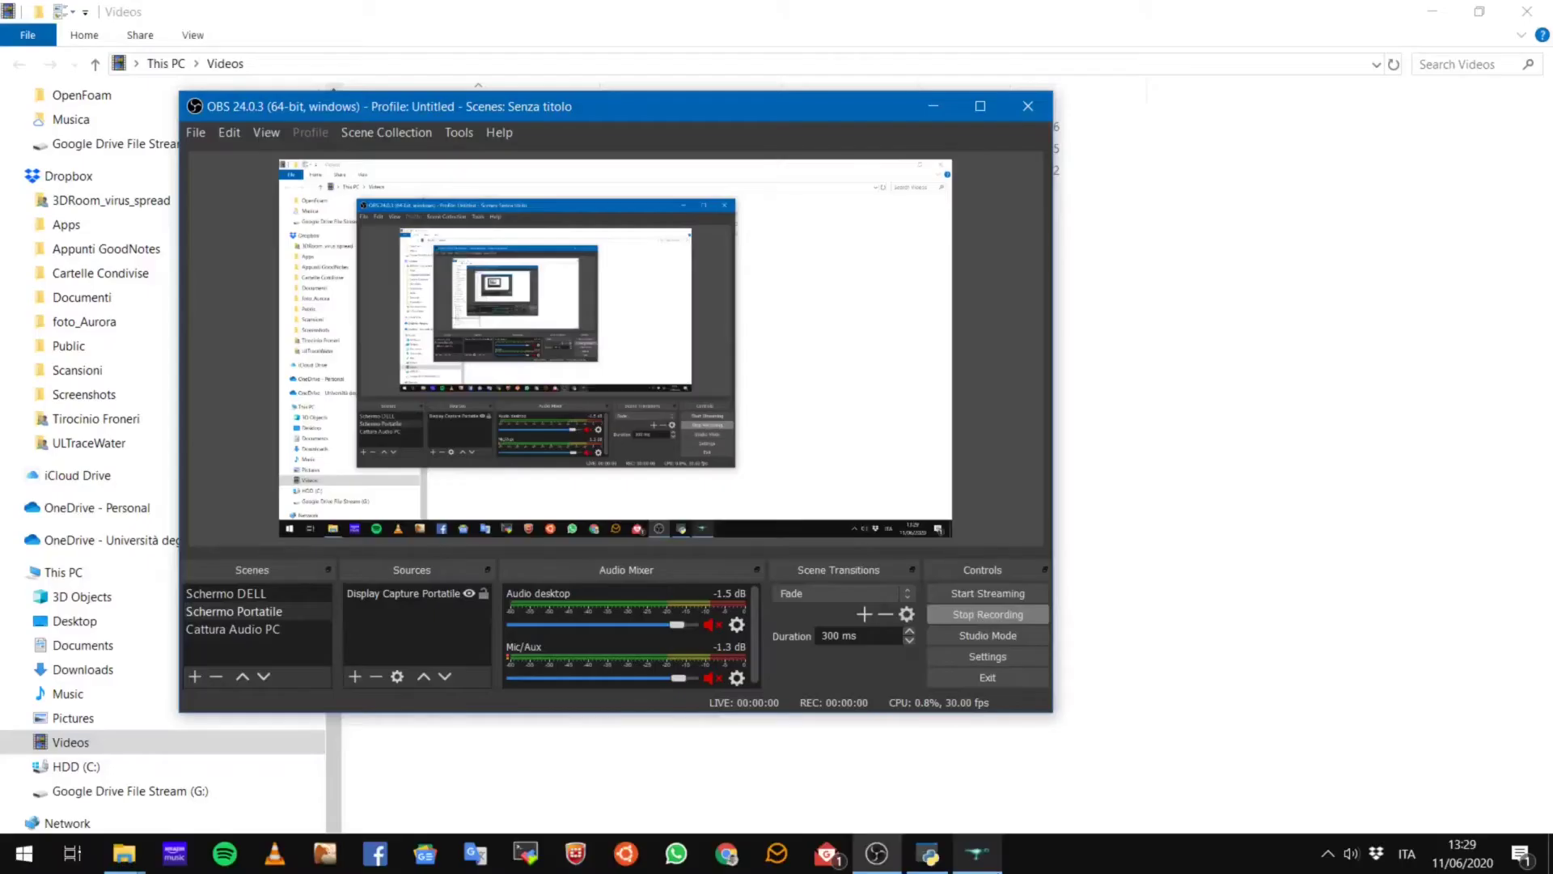
# - Switch to the Mesh module and create Mesh_1 on computational_domain with no algorithm assigned
pyautogui.click(1000, 866)
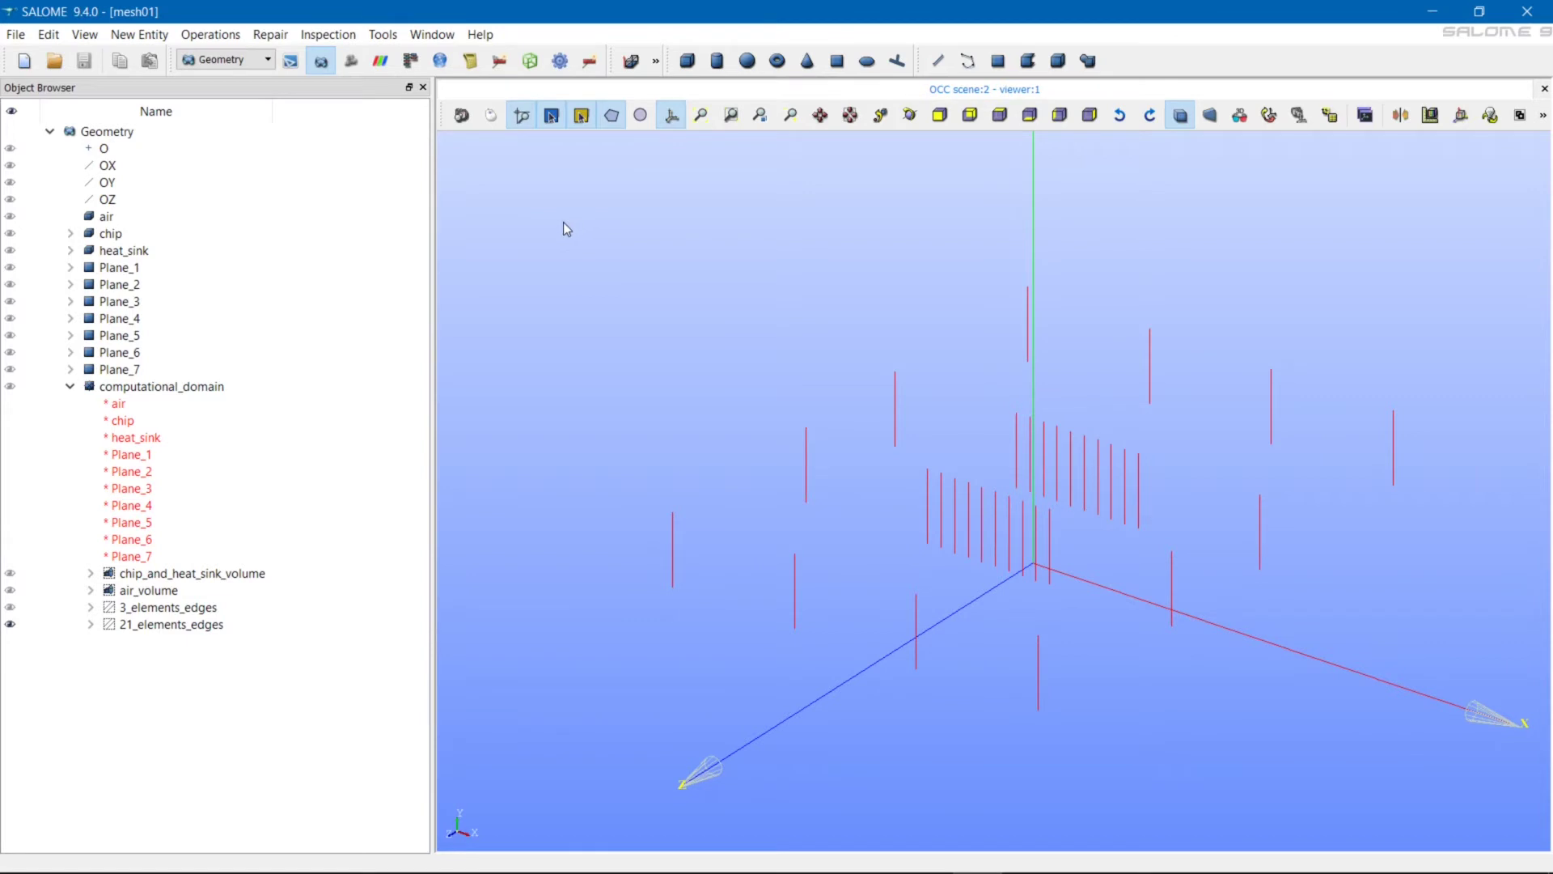
pyautogui.click(241, 62)
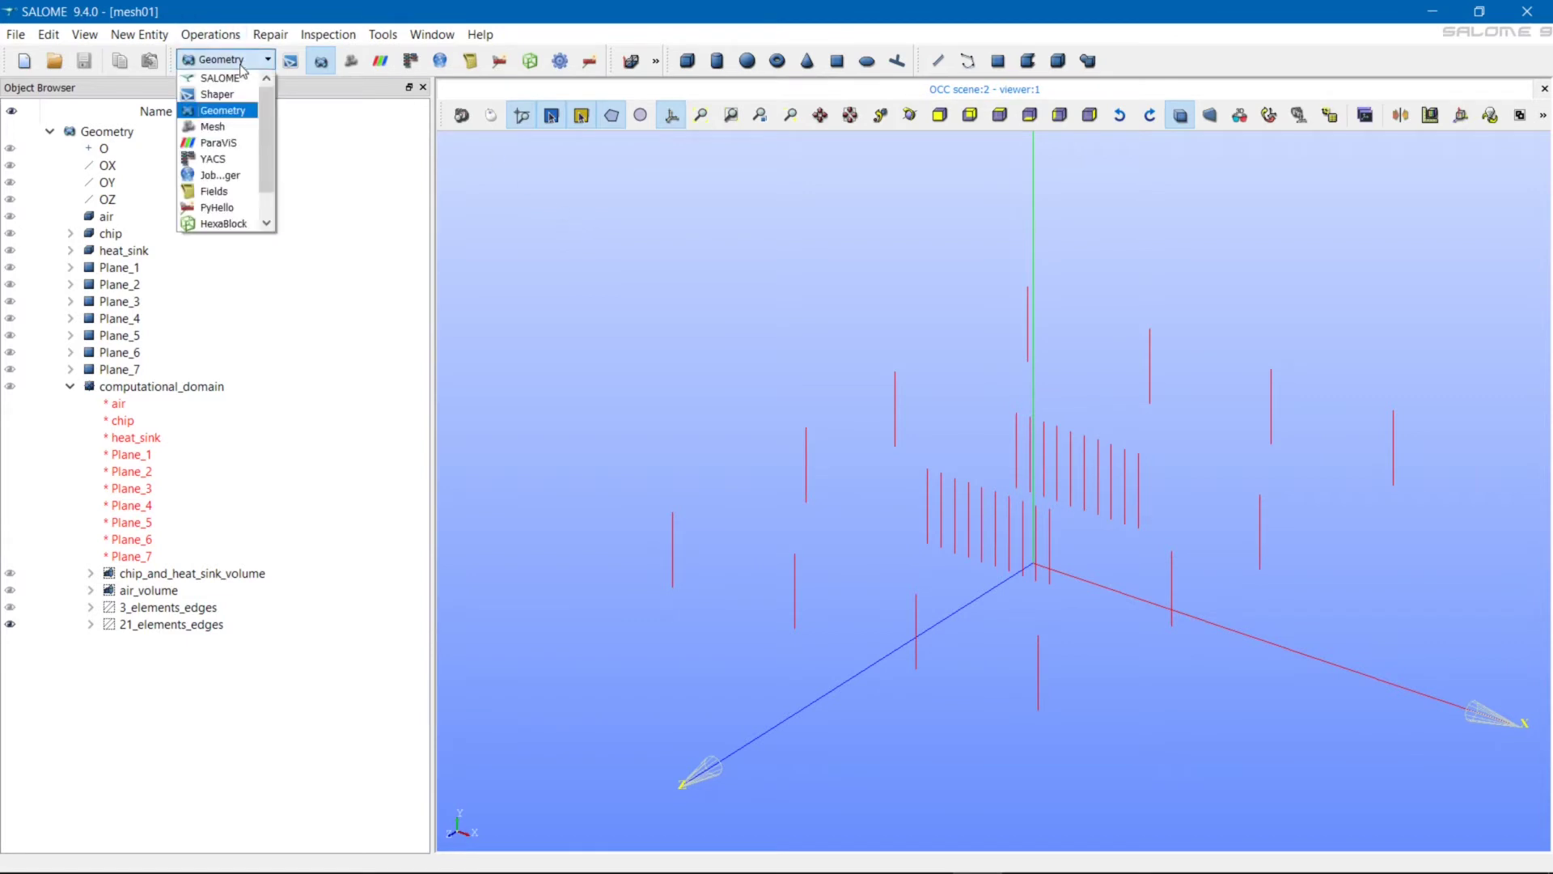
pyautogui.click(231, 127)
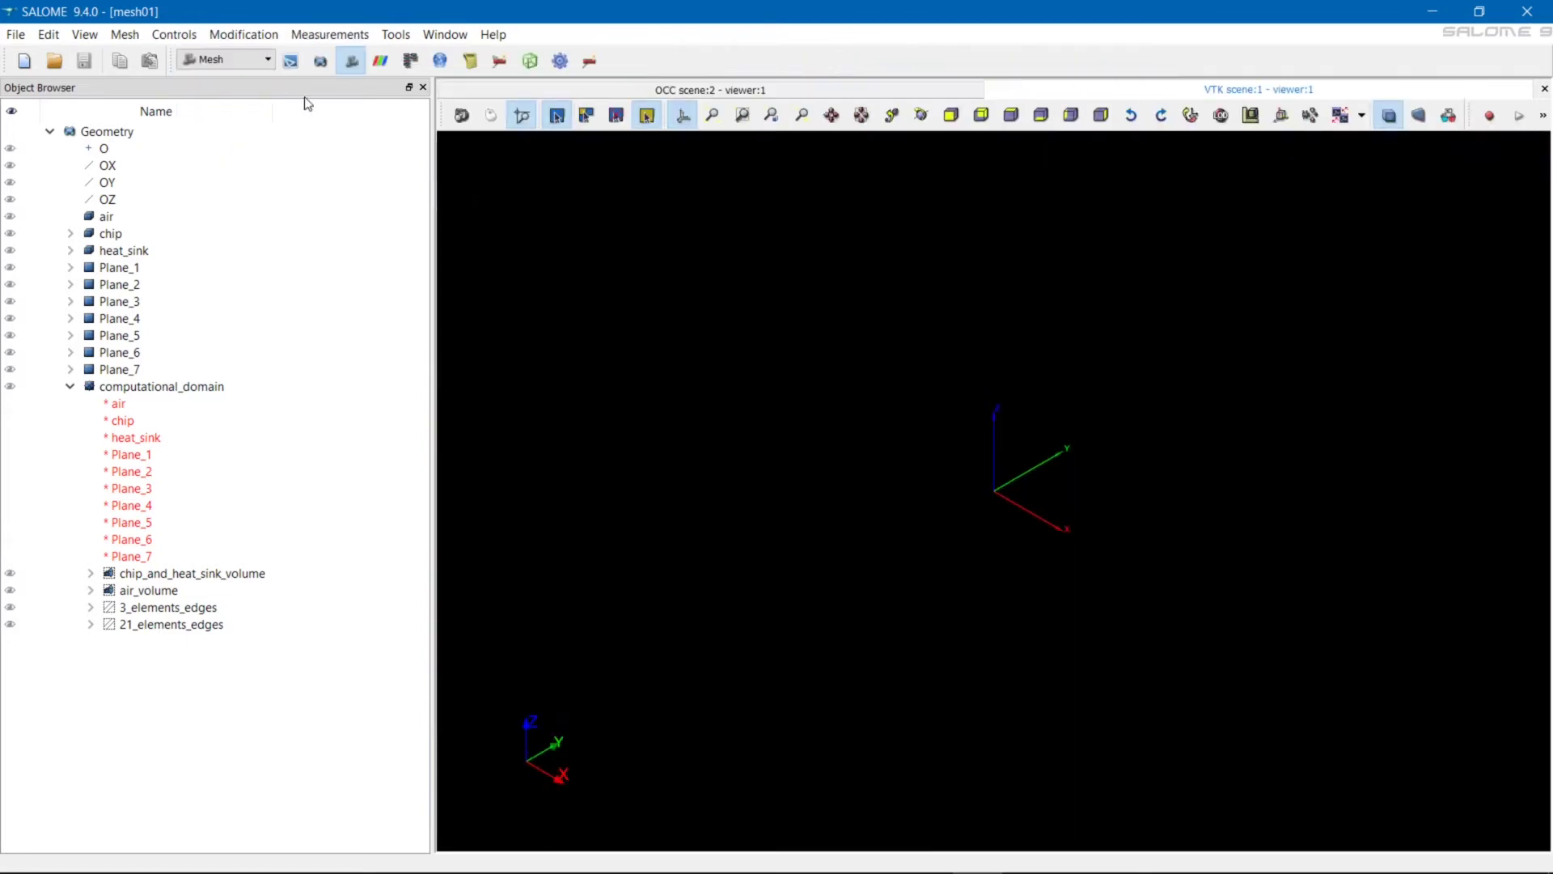
pyautogui.click(161, 389)
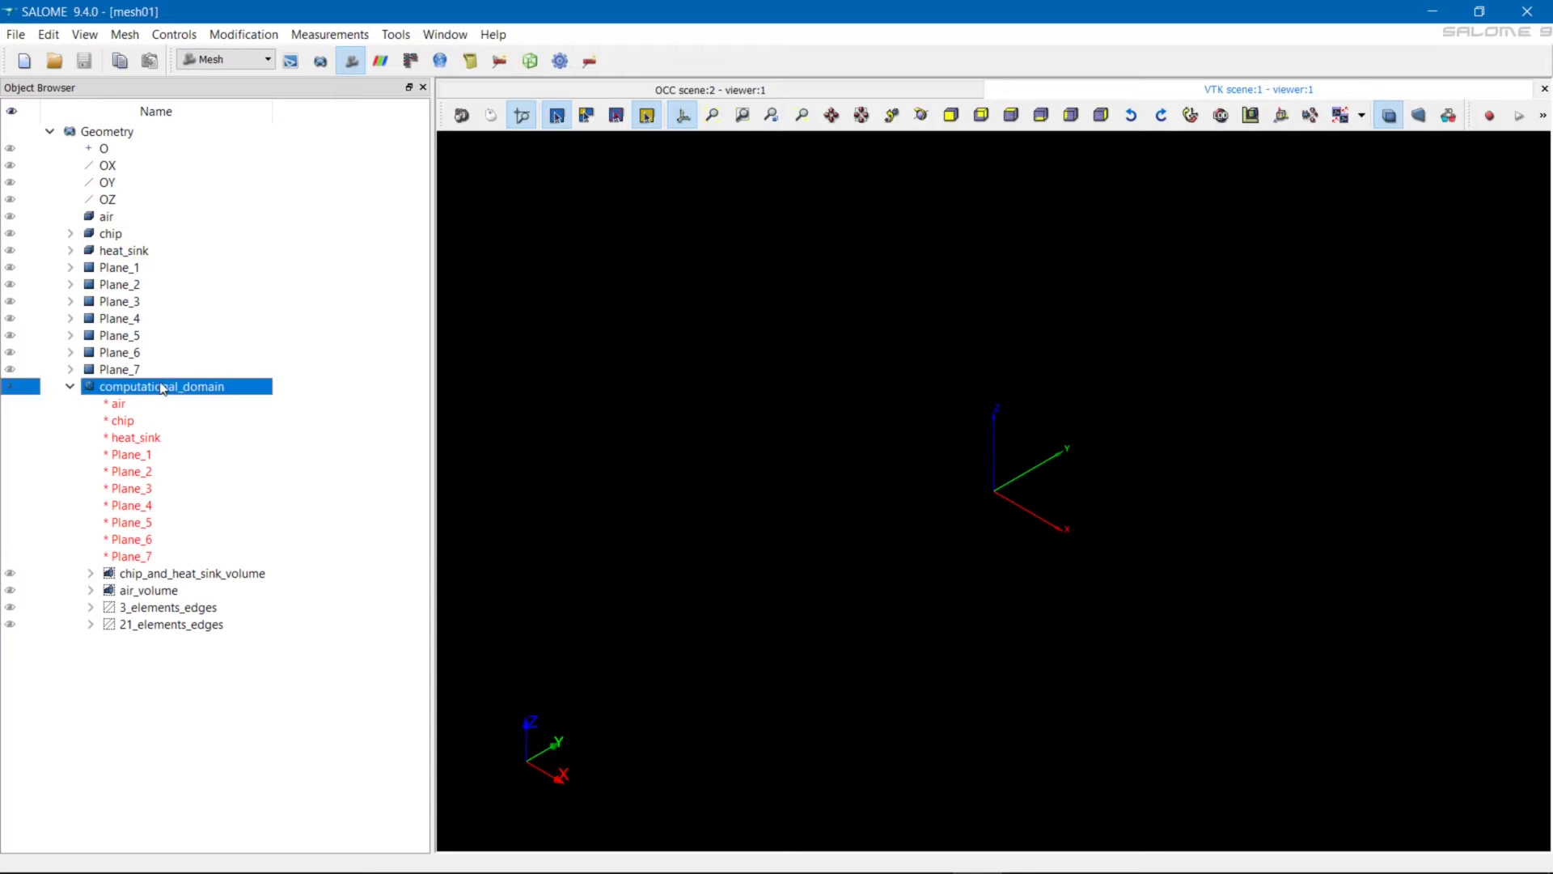
pyautogui.click(124, 34)
pyautogui.click(152, 61)
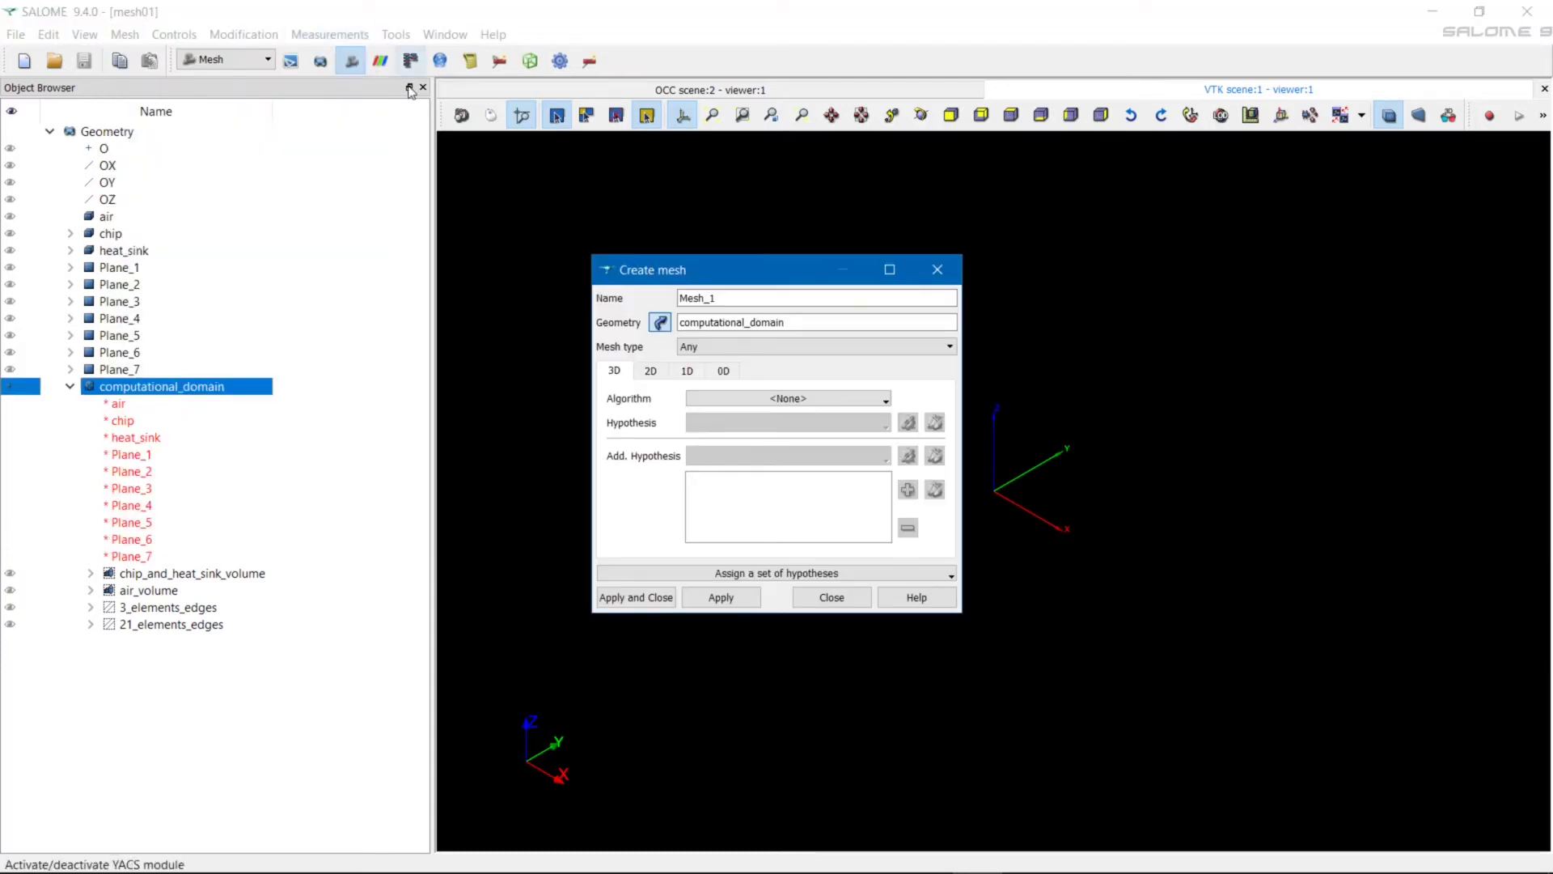
pyautogui.click(638, 597)
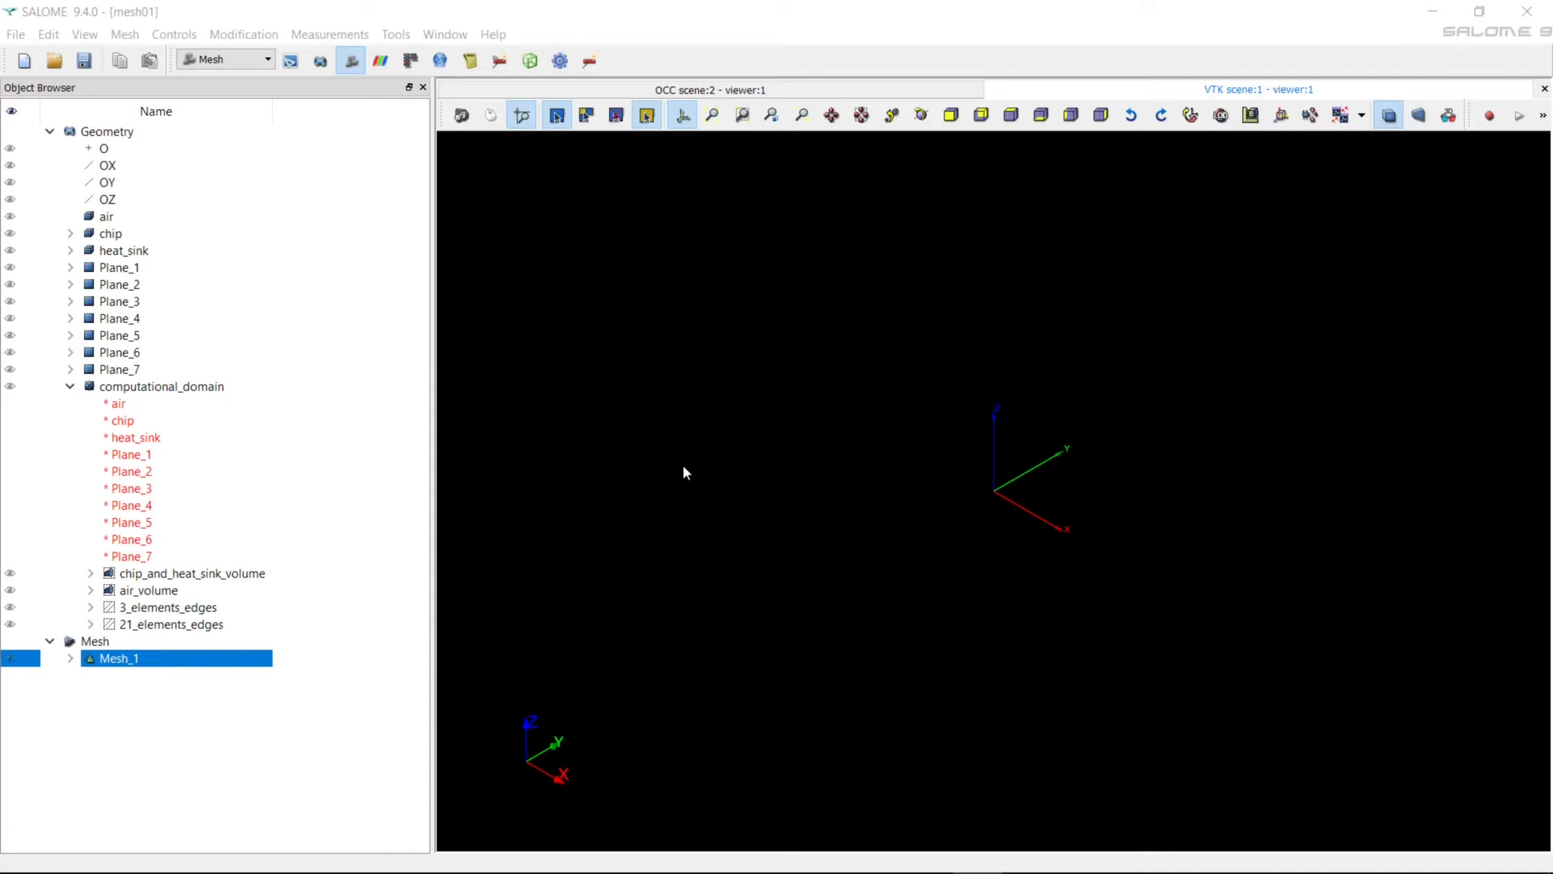
# - Start a sub-mesh of Mesh_1 named 3_elements_edges and assign the 3_elements_edges group as its geometry
pyautogui.rightClick(109, 662)
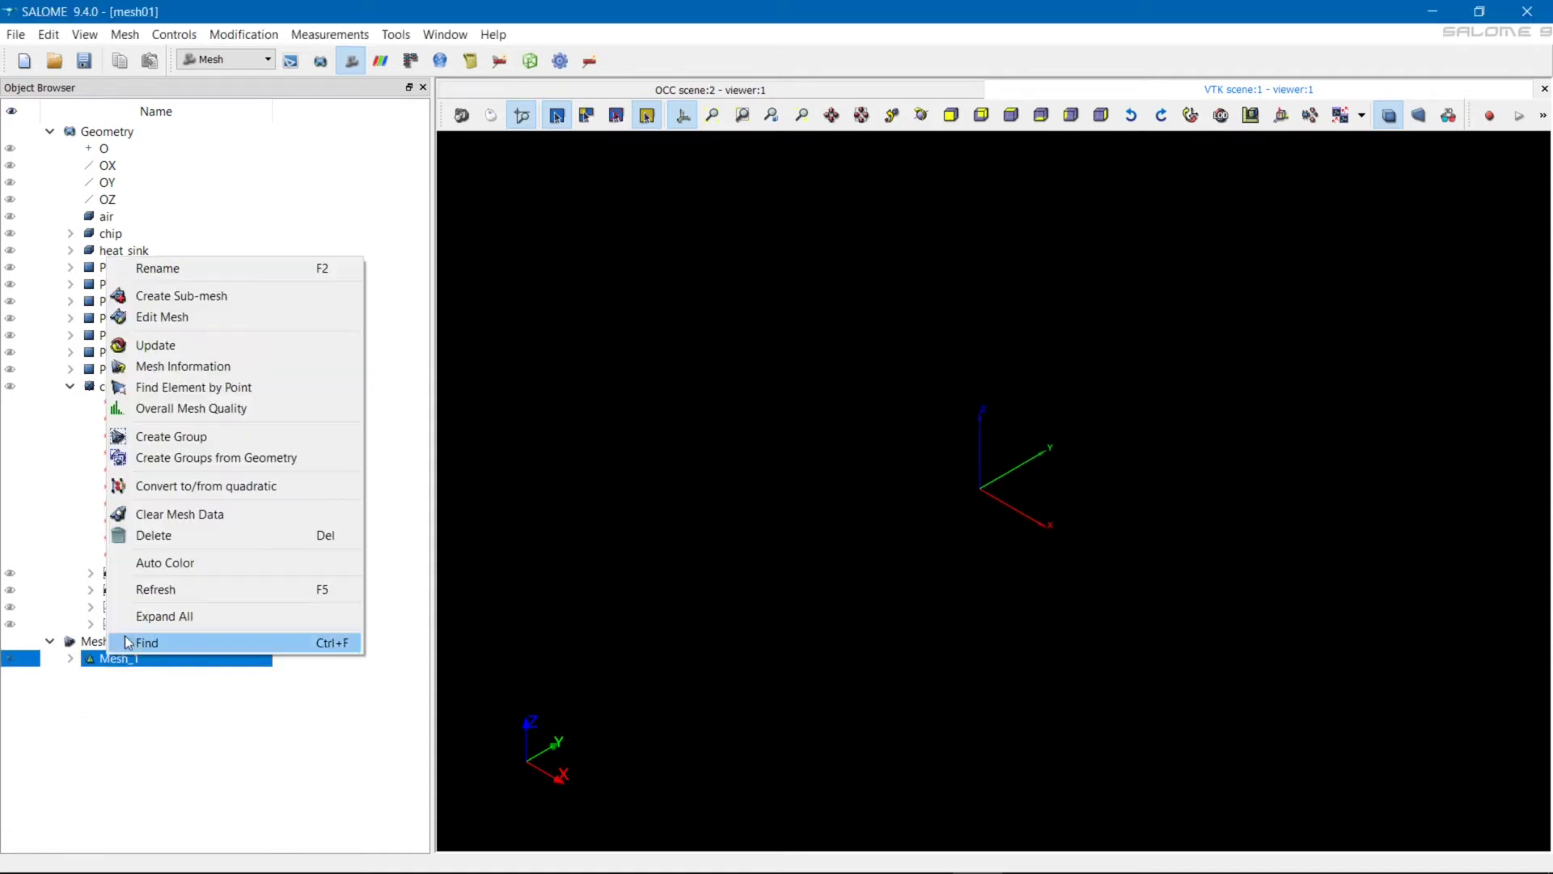
pyautogui.click(202, 296)
pyautogui.moveTo(746, 288); pyautogui.dragTo(622, 288)
pyautogui.write('3_elements_edges')
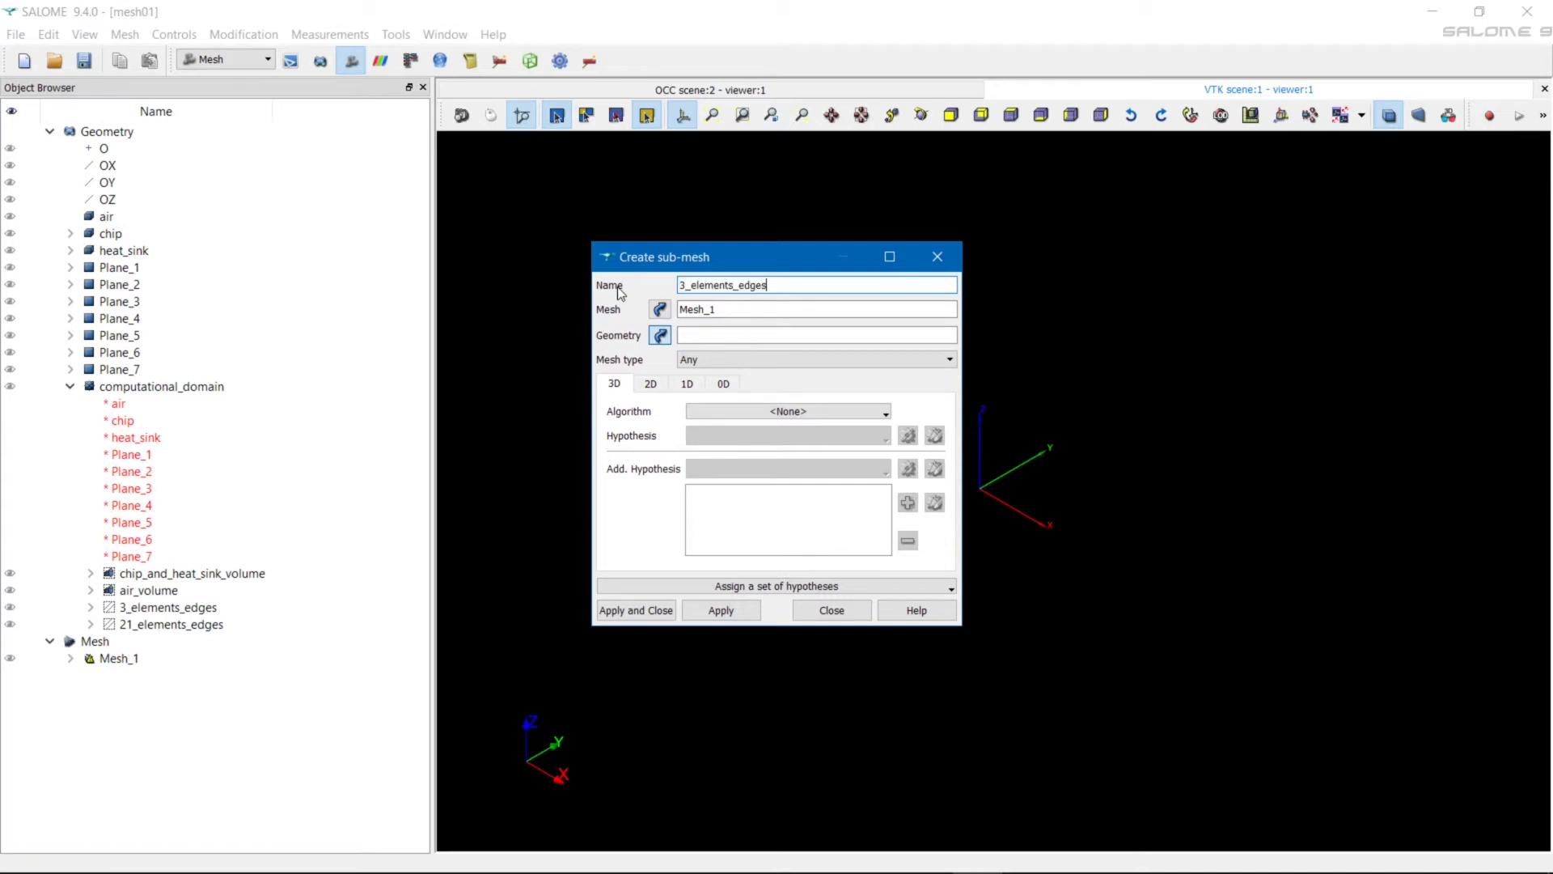
pyautogui.click(148, 609)
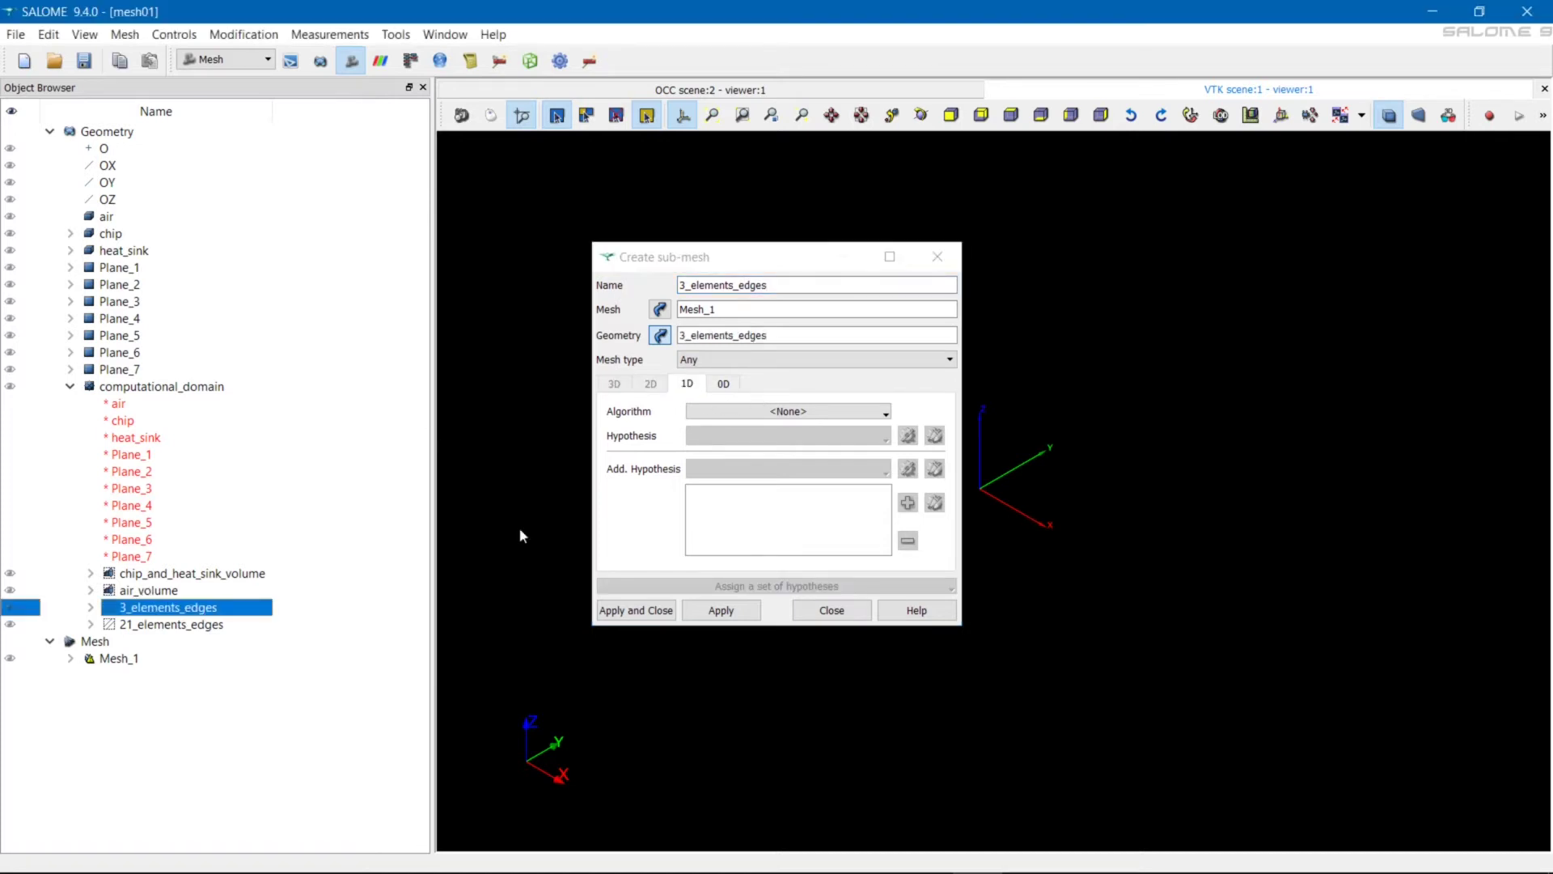
# - Give the 3_elements_edges sub-mesh Wire Discretisation with a Number of Segments_3 hypothesis of 3 equidistant segments and apply it
pyautogui.click(791, 412)
pyautogui.click(771, 479)
pyautogui.click(908, 436)
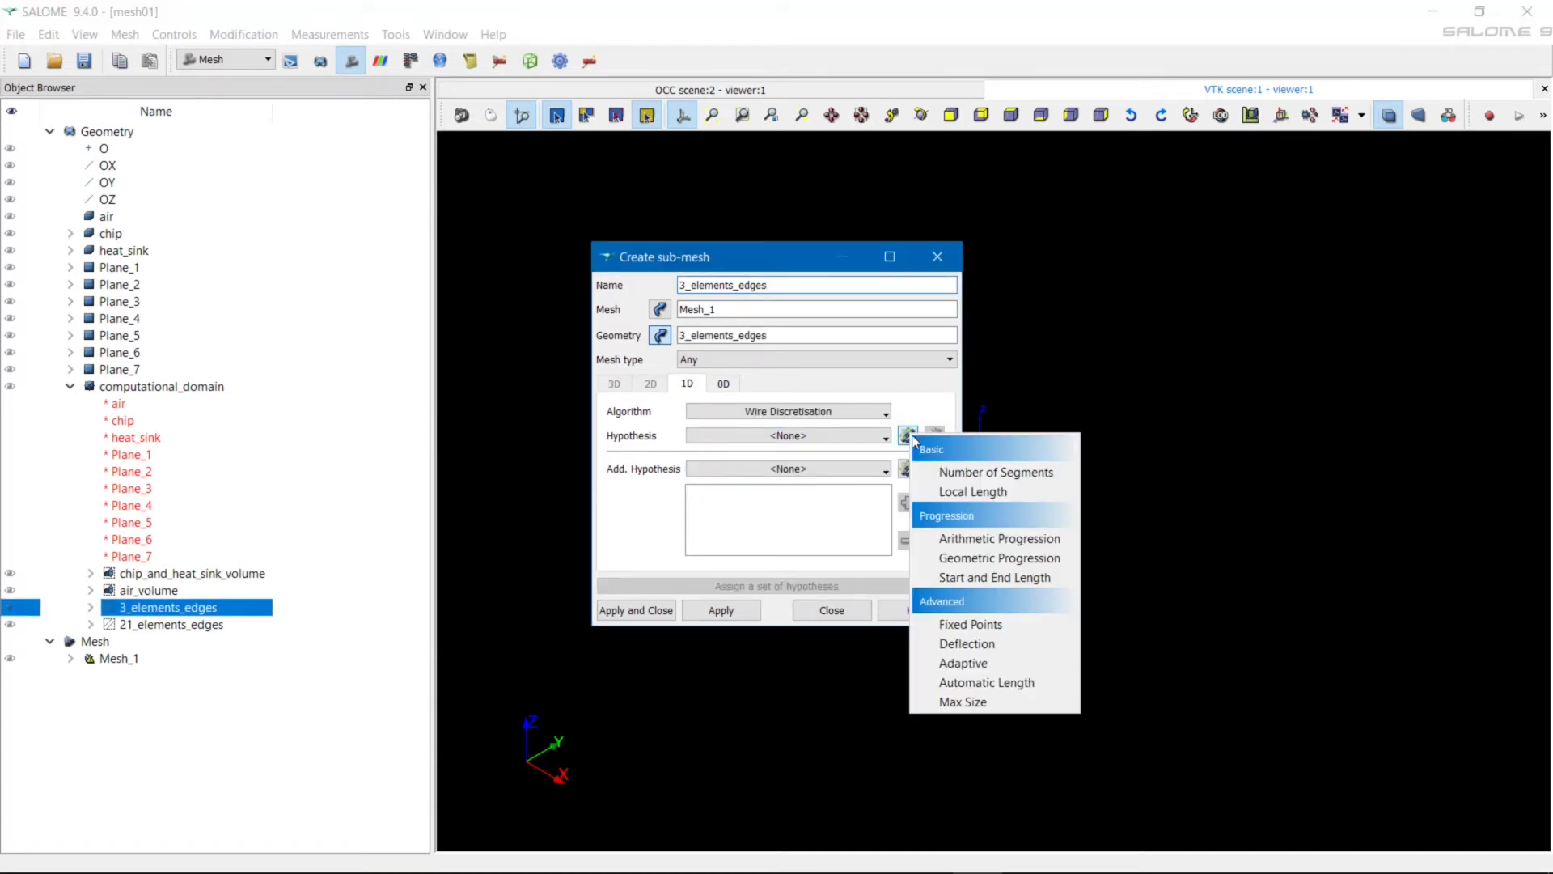
pyautogui.click(999, 471)
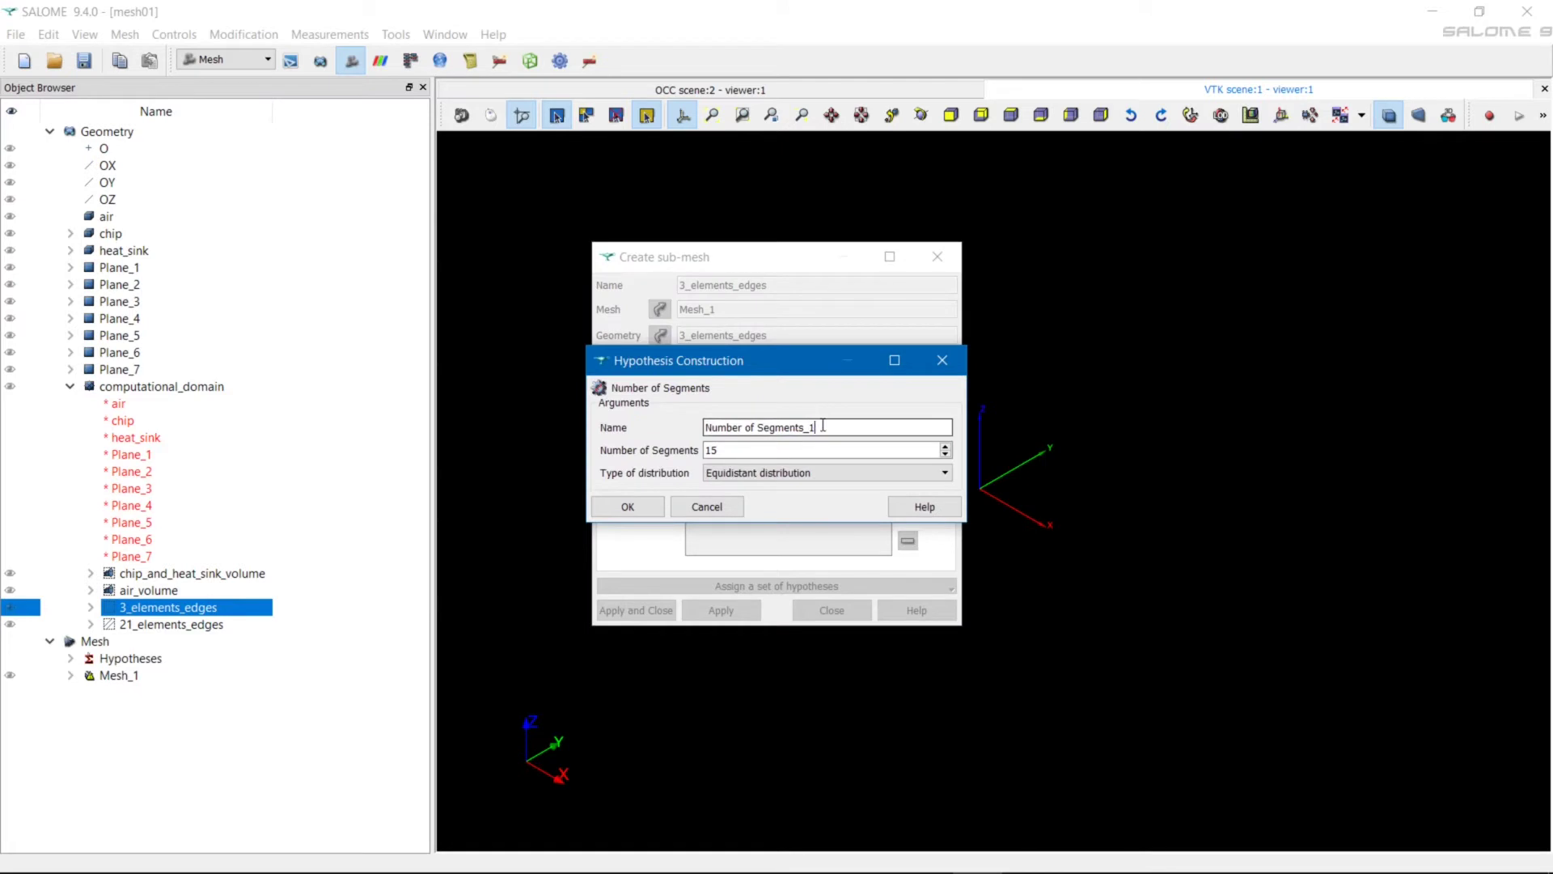
pyautogui.click(638, 511)
pyautogui.click(735, 614)
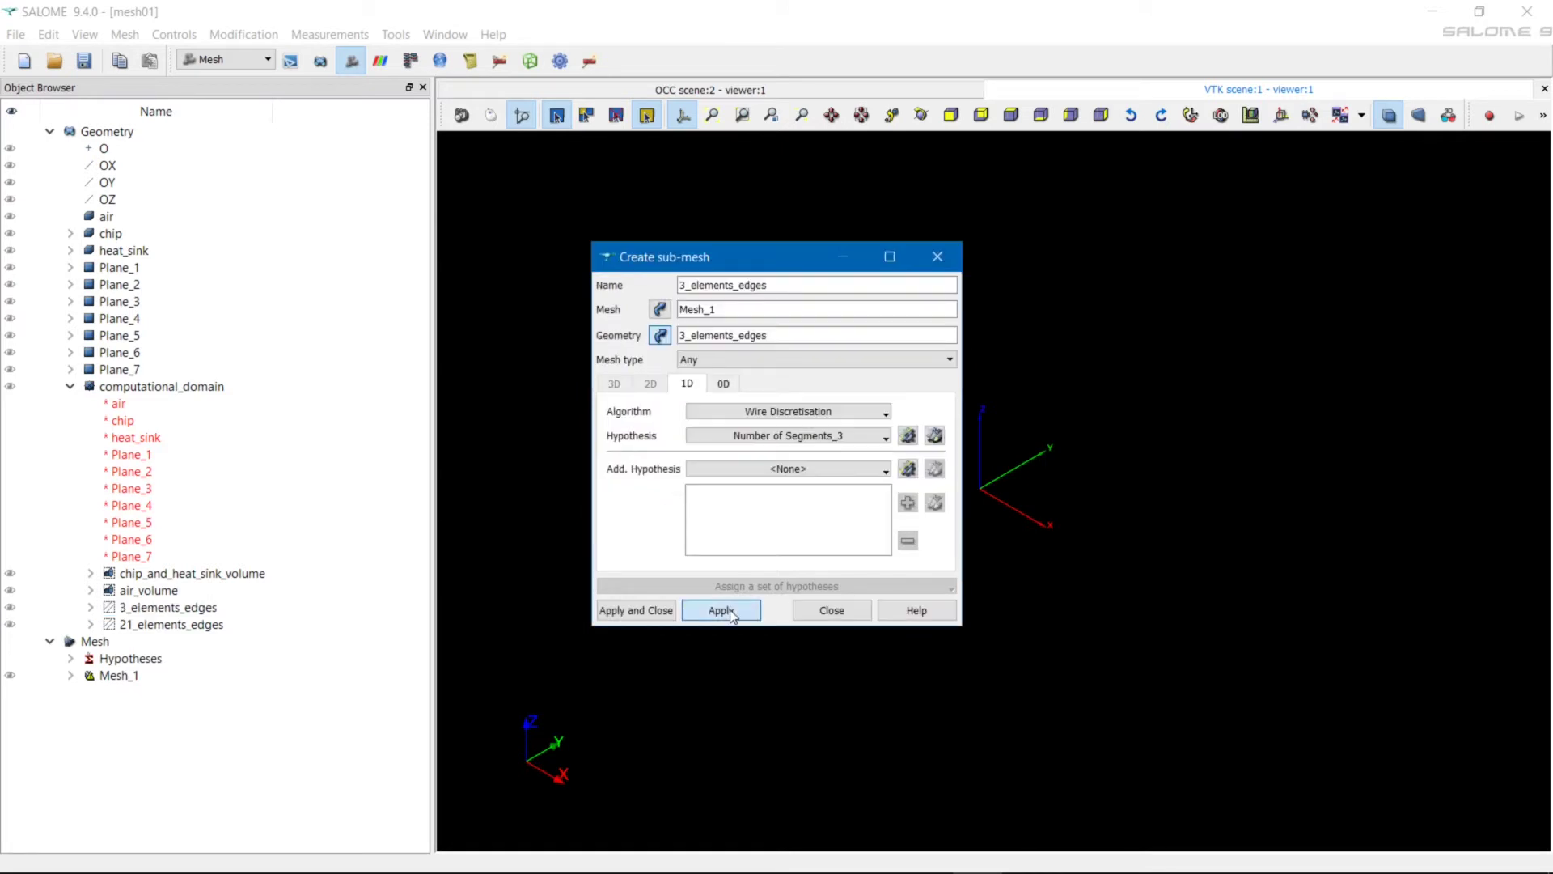
# - Assign the 21_elements_edges group as the next sub-mesh's geometry and name the sub-mesh 21_elements_edges
pyautogui.click(151, 627)
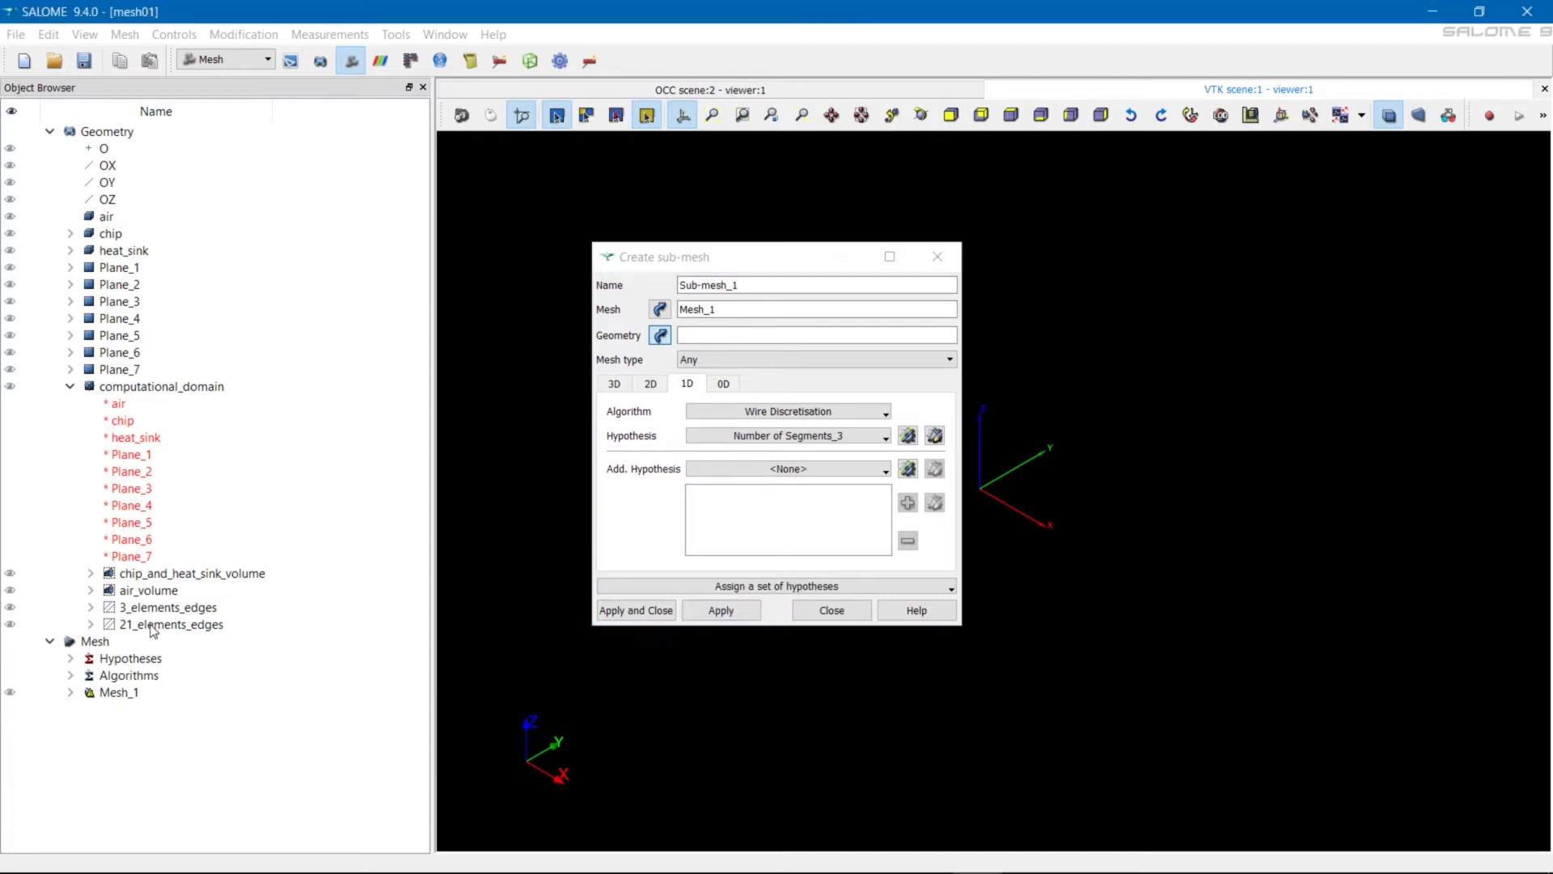
pyautogui.moveTo(746, 286); pyautogui.dragTo(543, 307)
pyautogui.write('21_elements_edges')
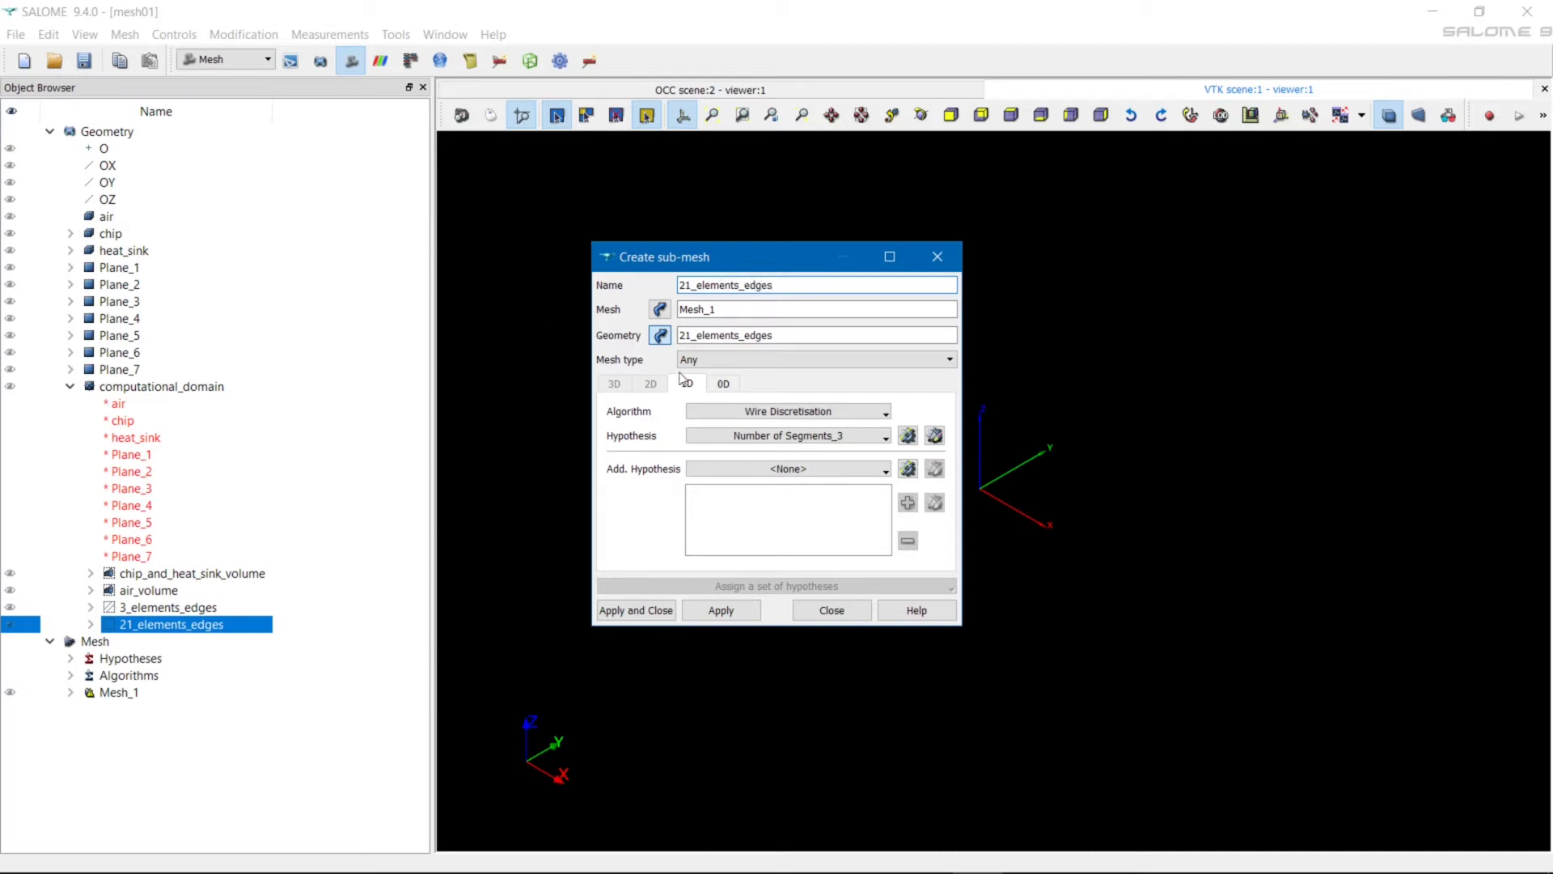
# - Create a Number of Segments_21 hypothesis with 21 equidistant segments for Wire Discretisation
pyautogui.click(880, 437)
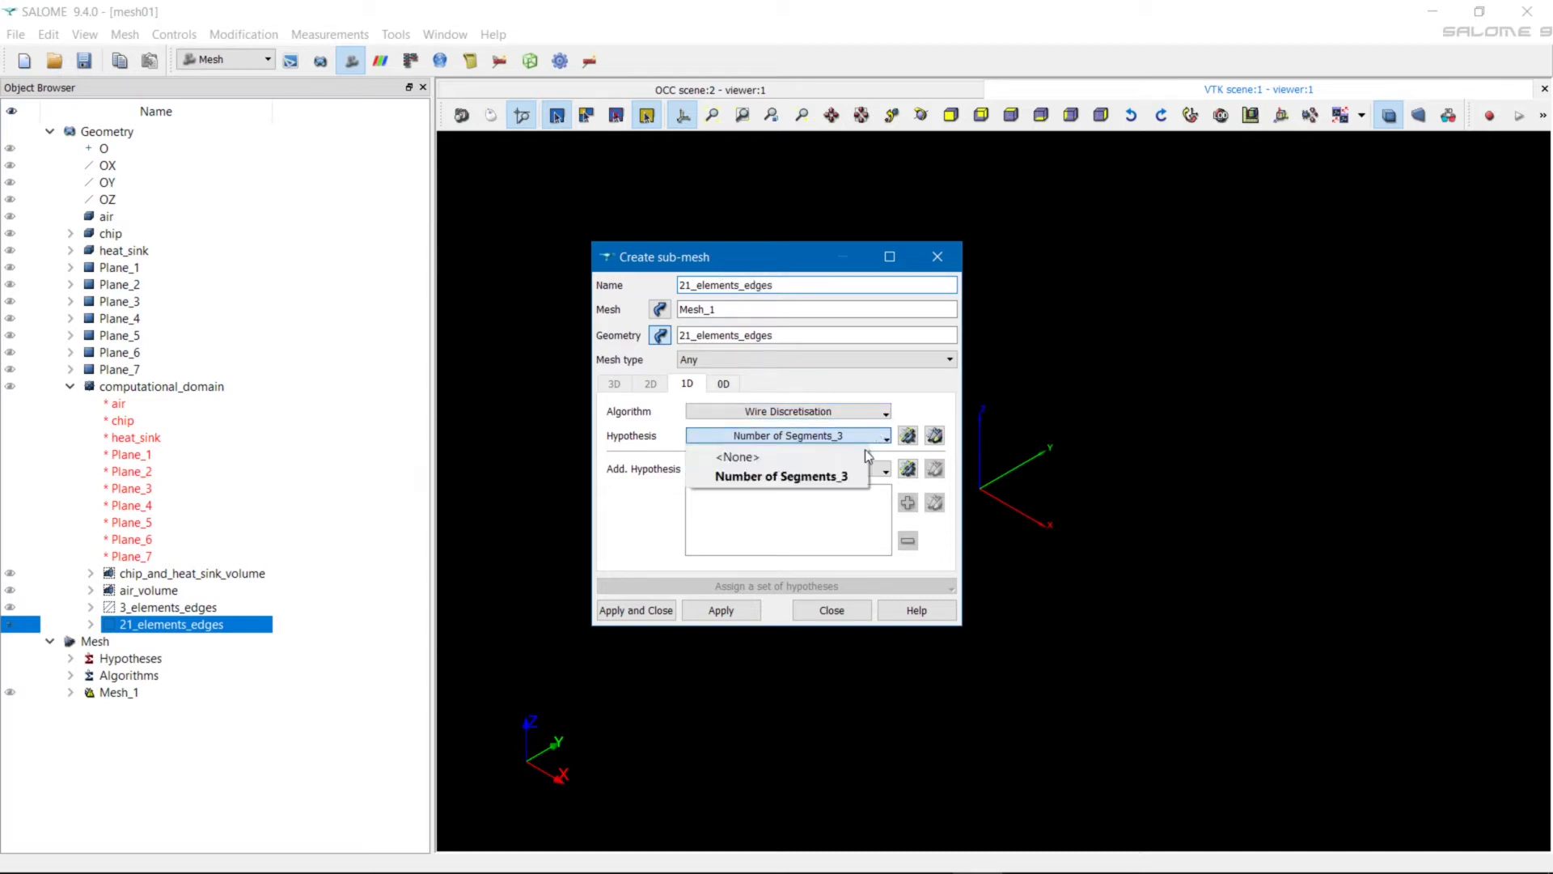
pyautogui.click(936, 437)
pyautogui.click(958, 471)
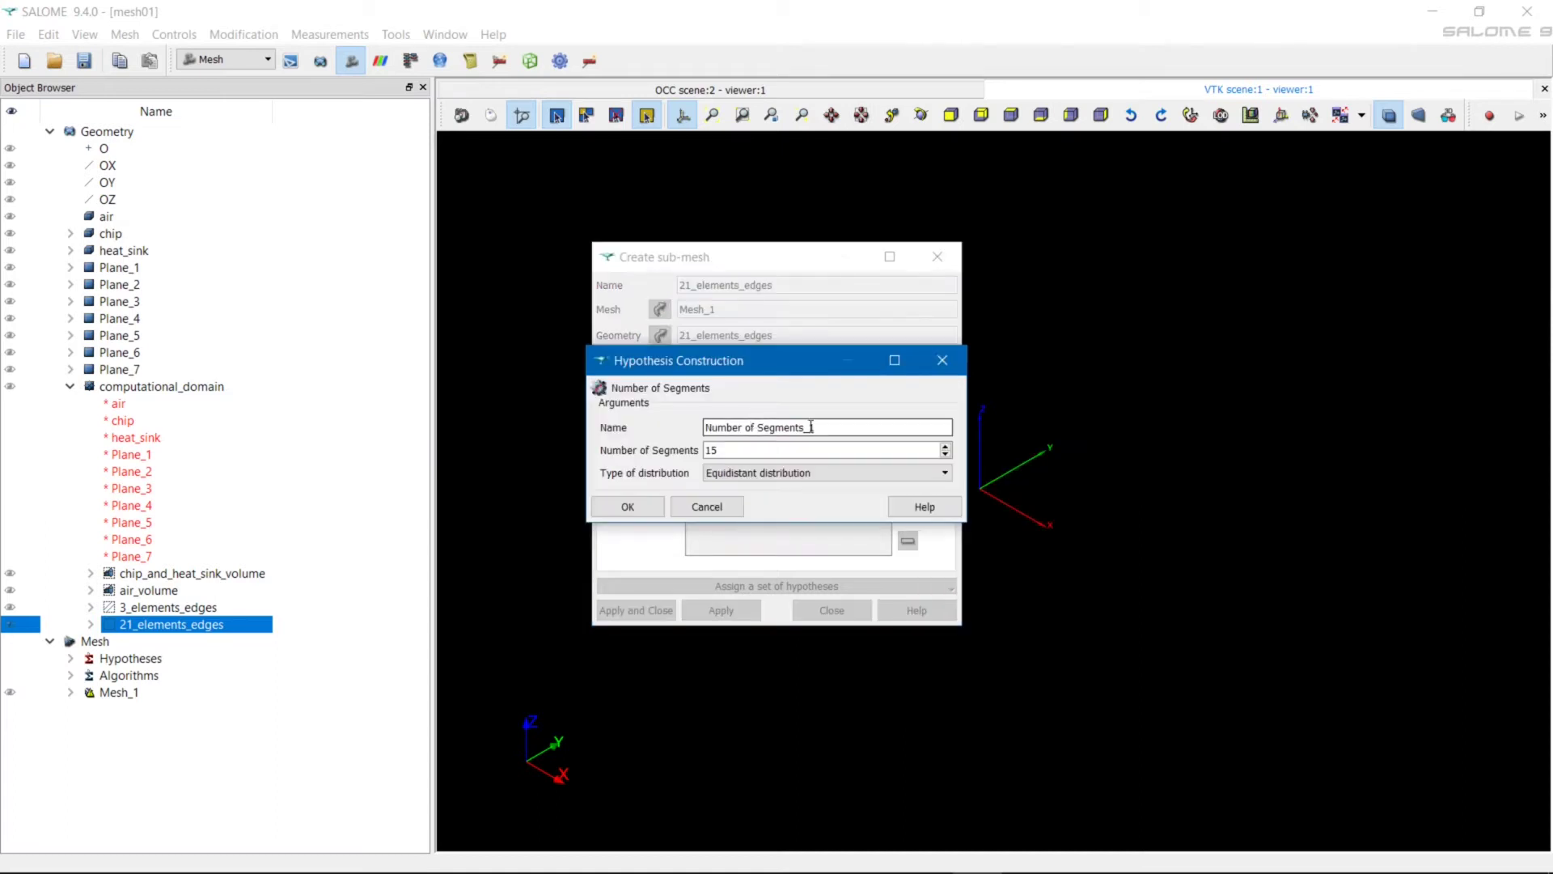
pyautogui.moveTo(712, 450); pyautogui.dragTo(658, 451)
pyautogui.write('21')
pyautogui.click(642, 509)
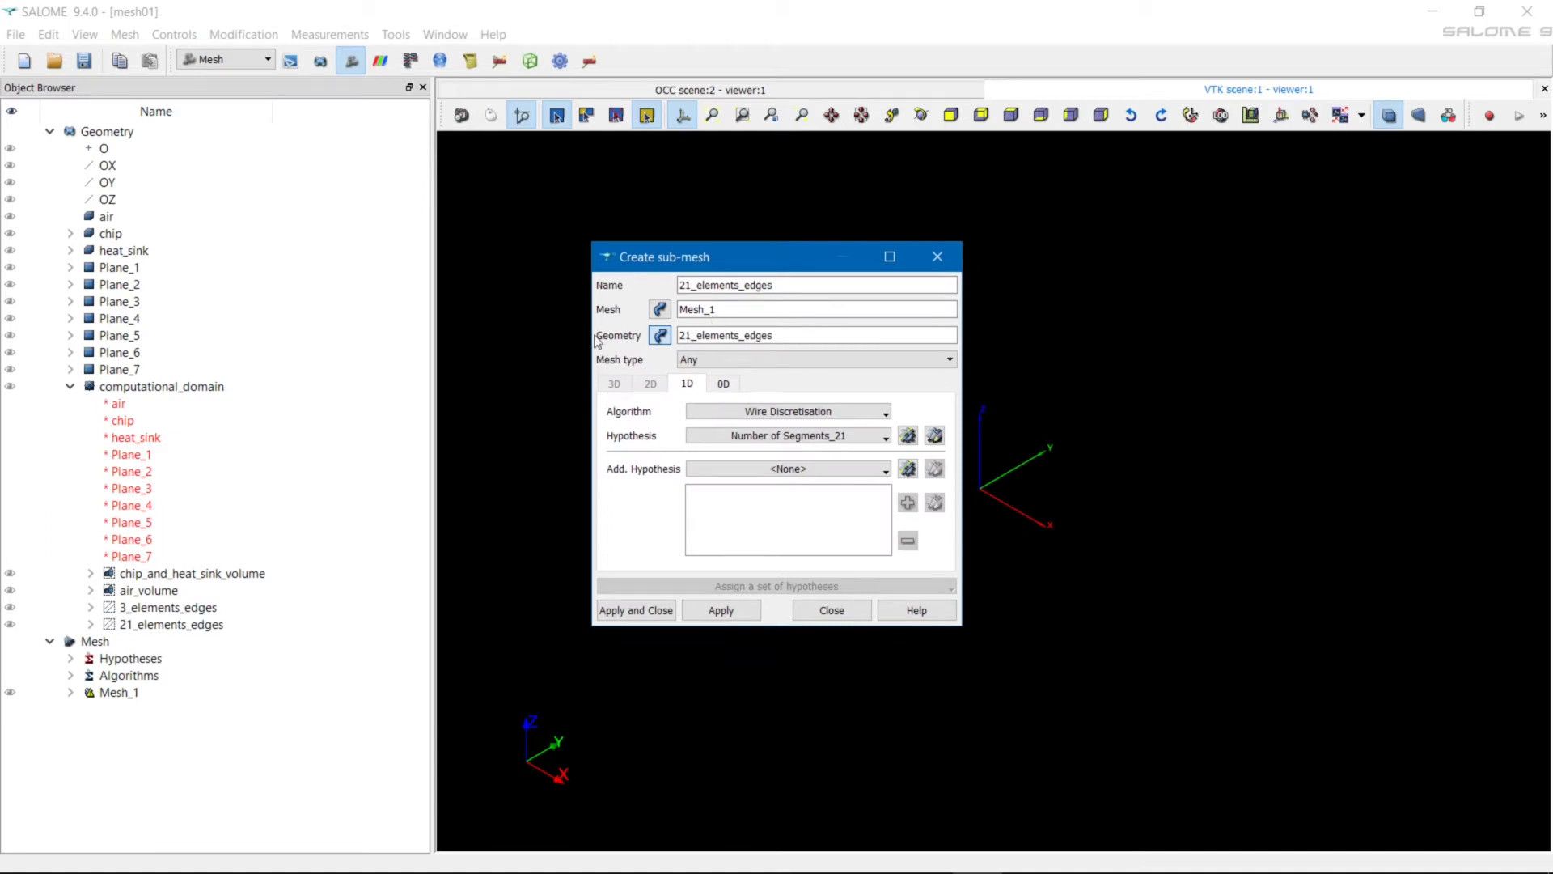
# - Set chip_and_heat_sink_volume as the sub-mesh geometry, with Hexahedron (i,j,k) as the 3D and Quadrangle: Mapping as the 2D algorithm
pyautogui.click(187, 574)
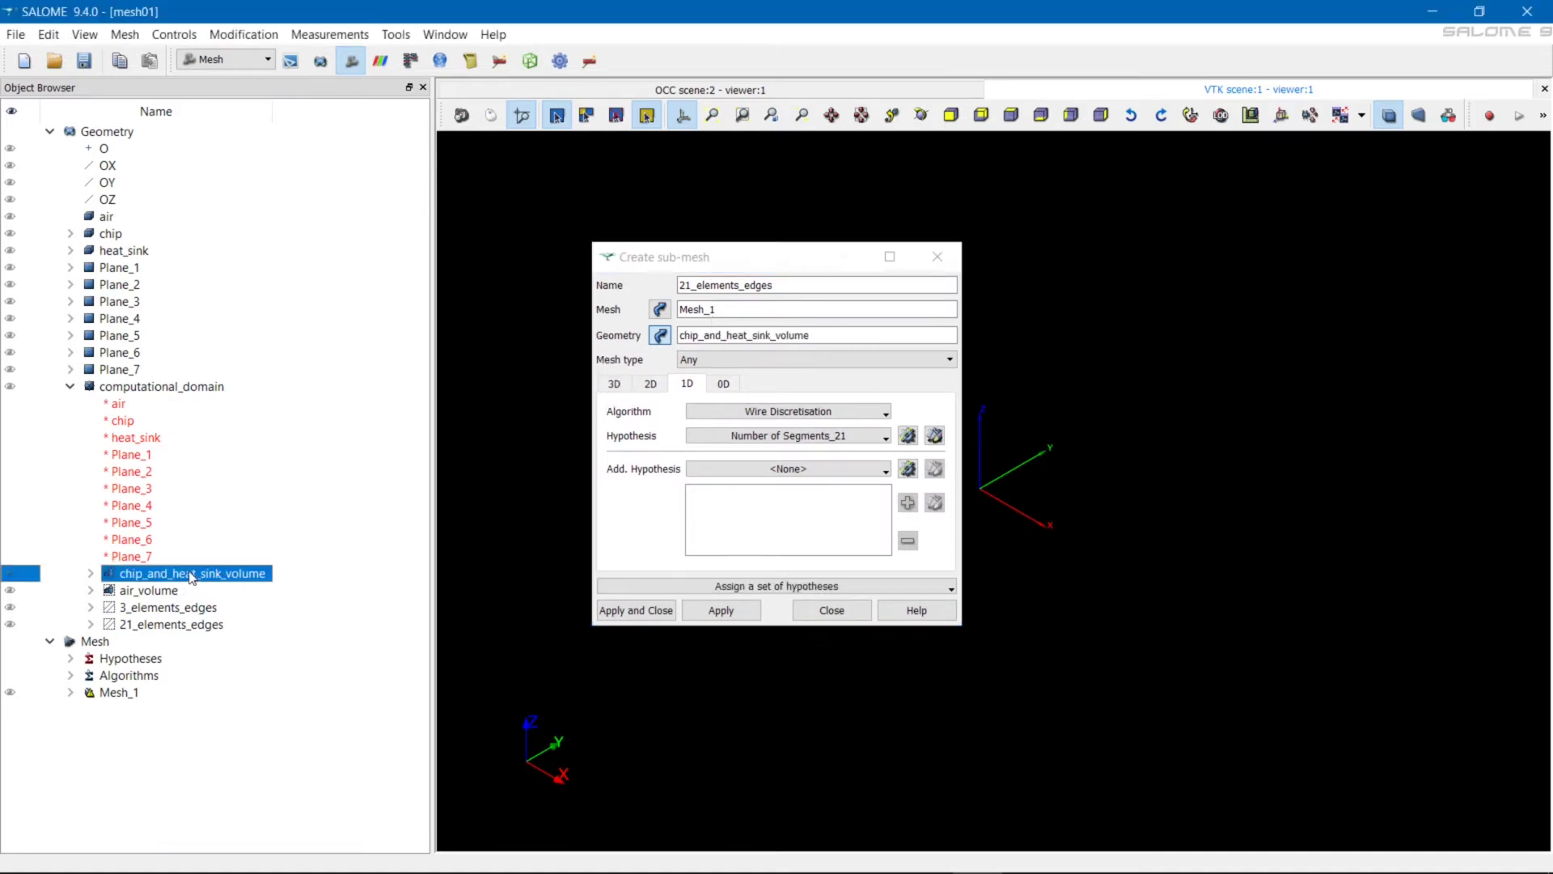
pyautogui.click(616, 385)
pyautogui.click(752, 412)
pyautogui.click(726, 479)
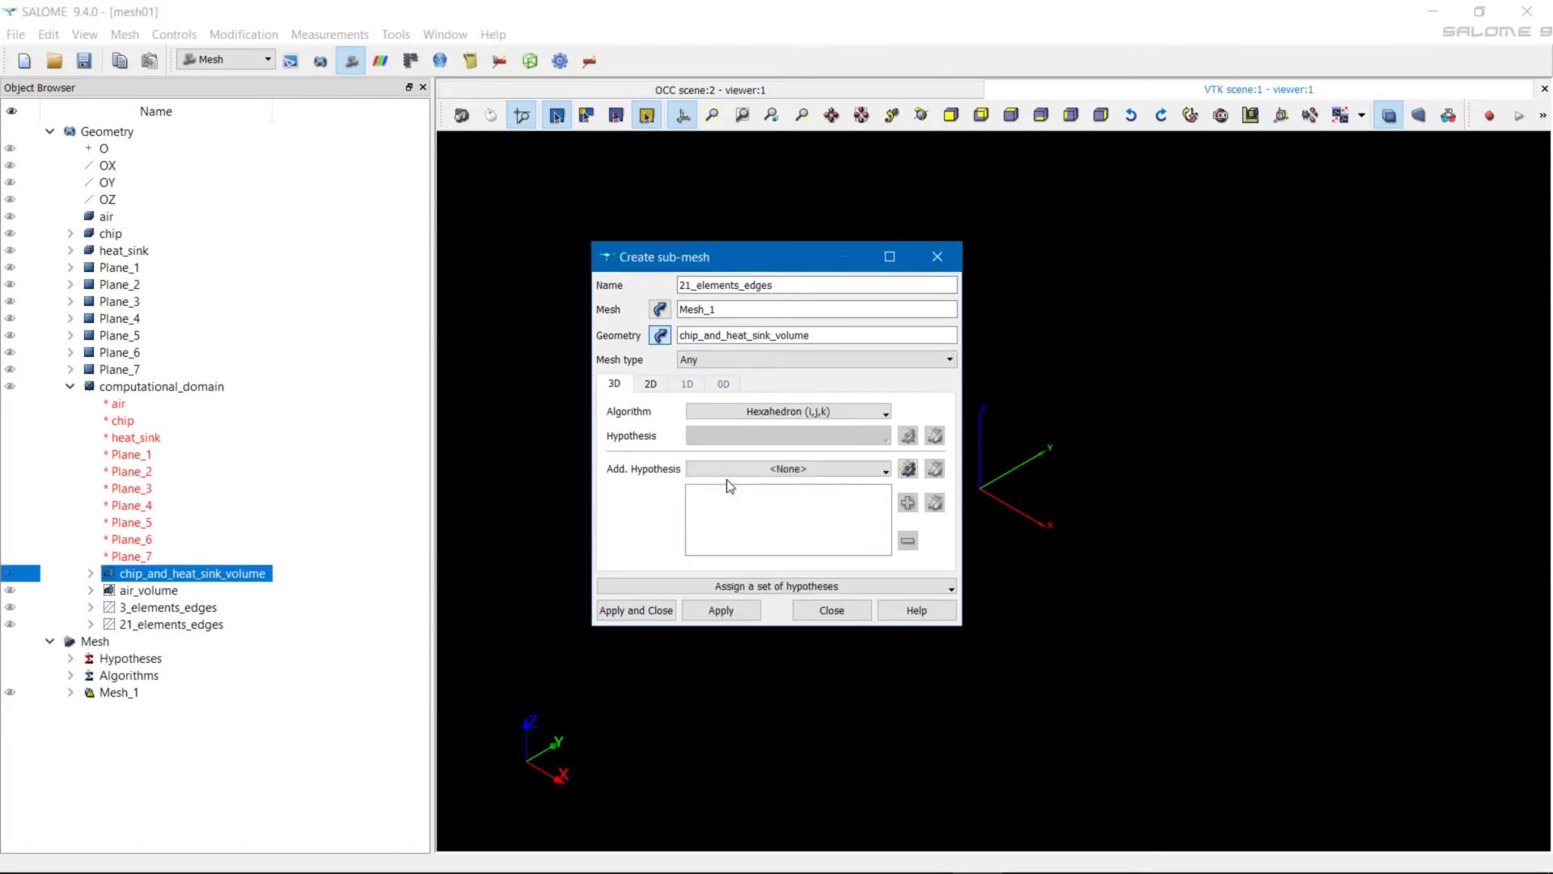
pyautogui.click(650, 383)
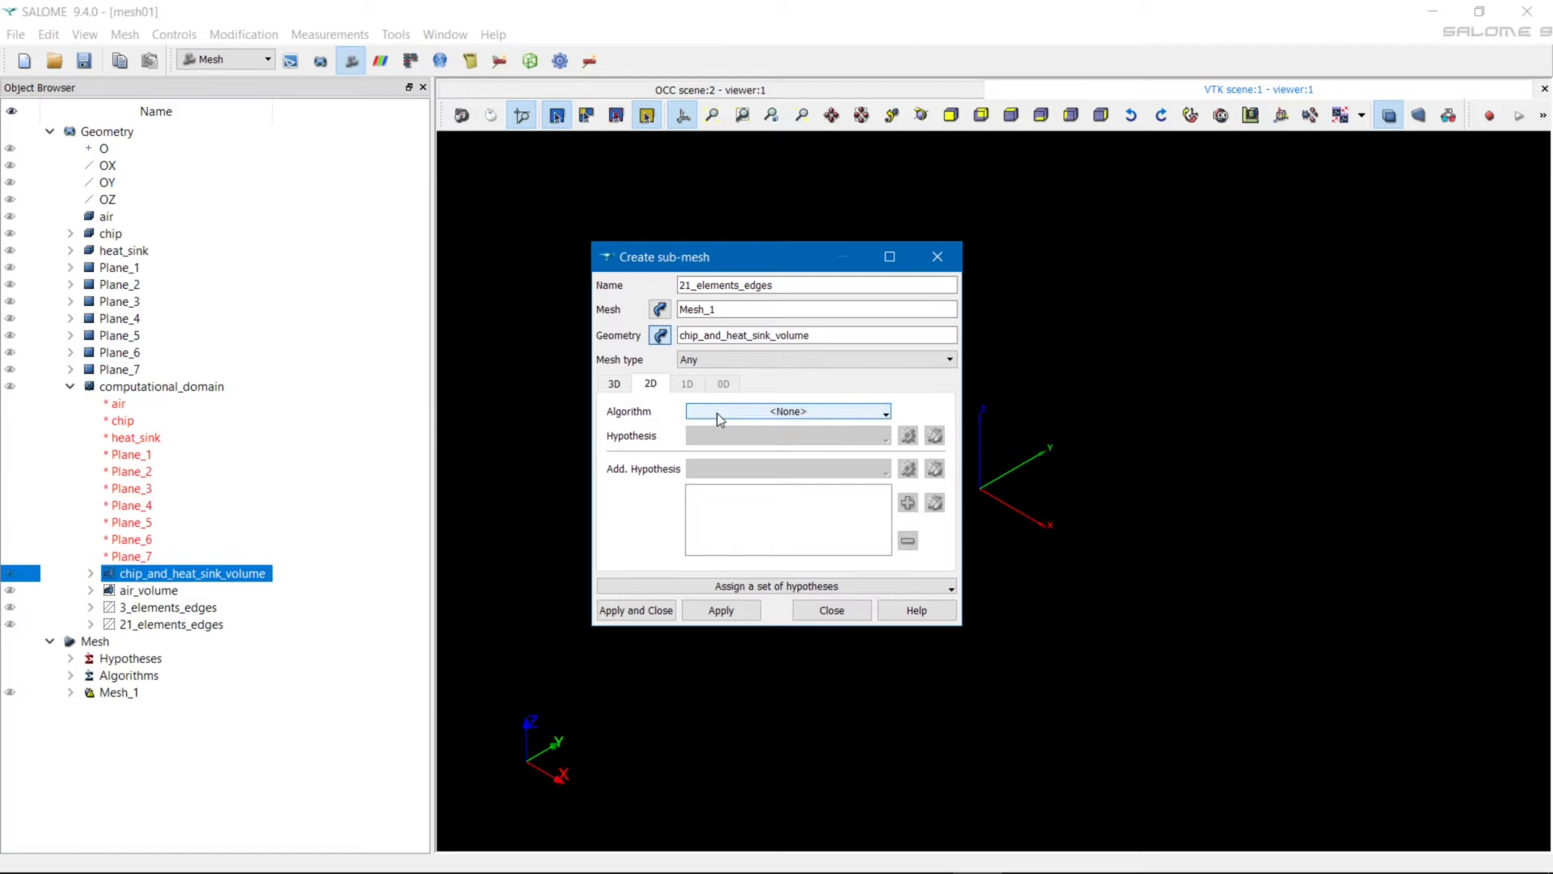
pyautogui.click(717, 413)
pyautogui.click(733, 479)
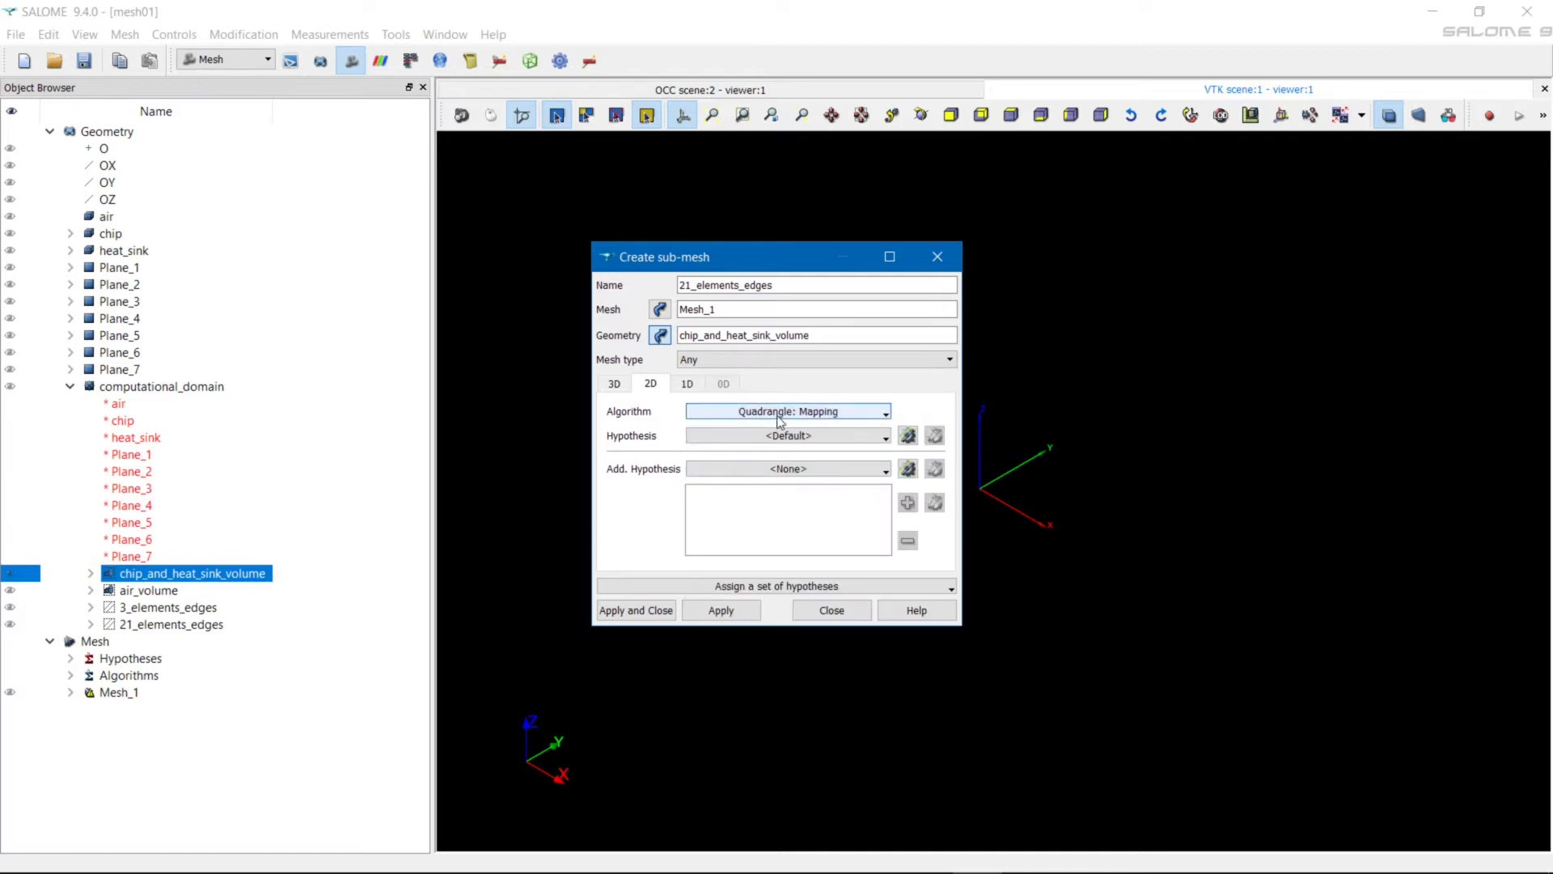
# - Set the 1D algorithm to Wire Discretisation with a new 27-segment hypothesis named Number of Segments_27
pyautogui.click(689, 387)
pyautogui.click(757, 413)
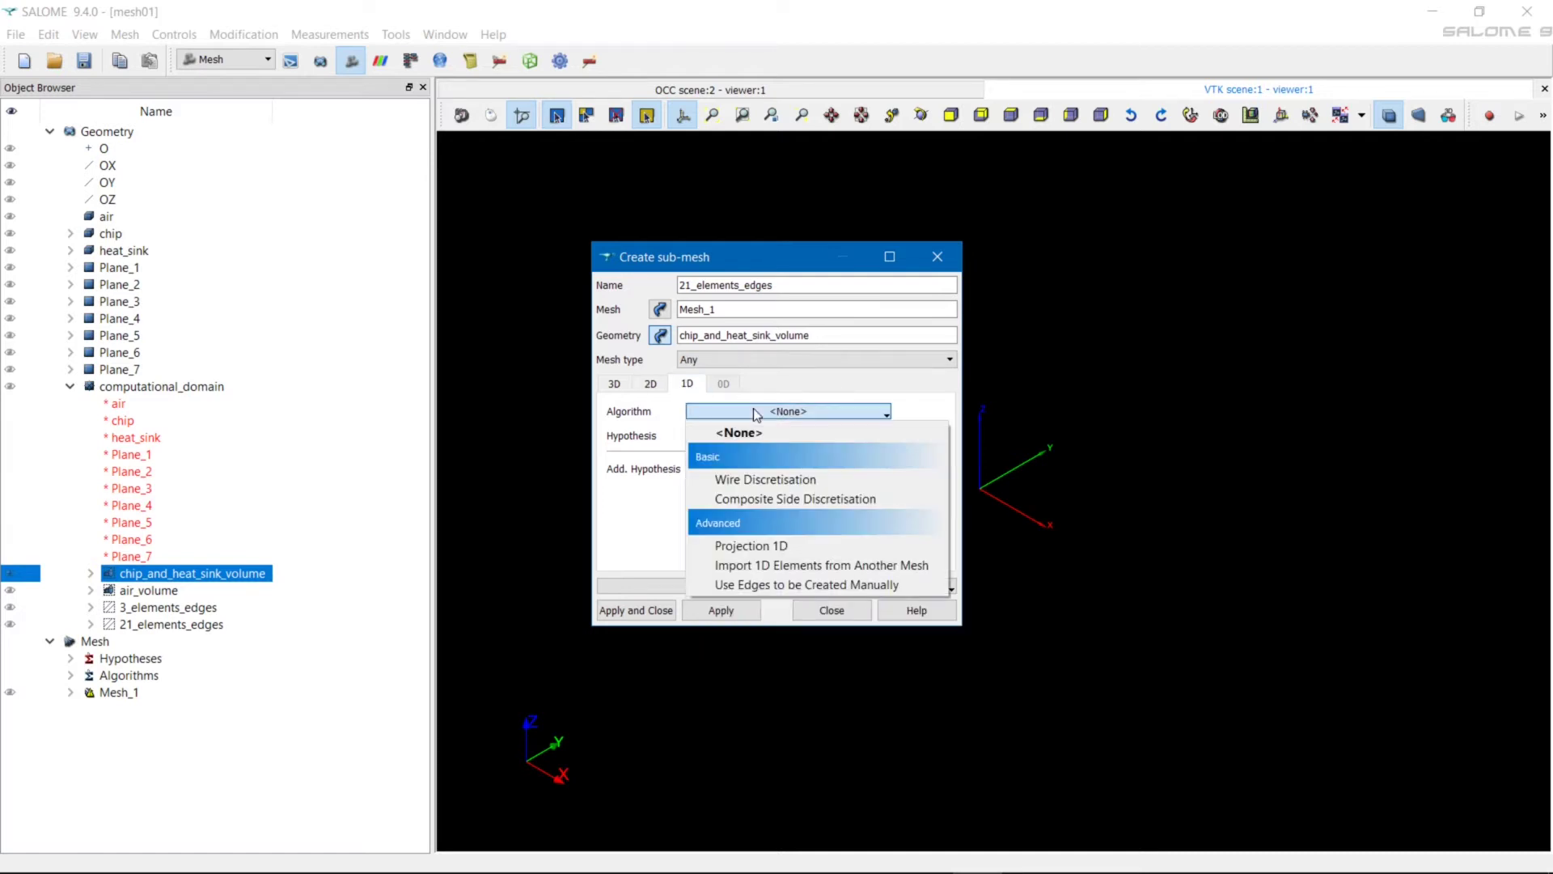
pyautogui.click(760, 481)
pyautogui.click(907, 435)
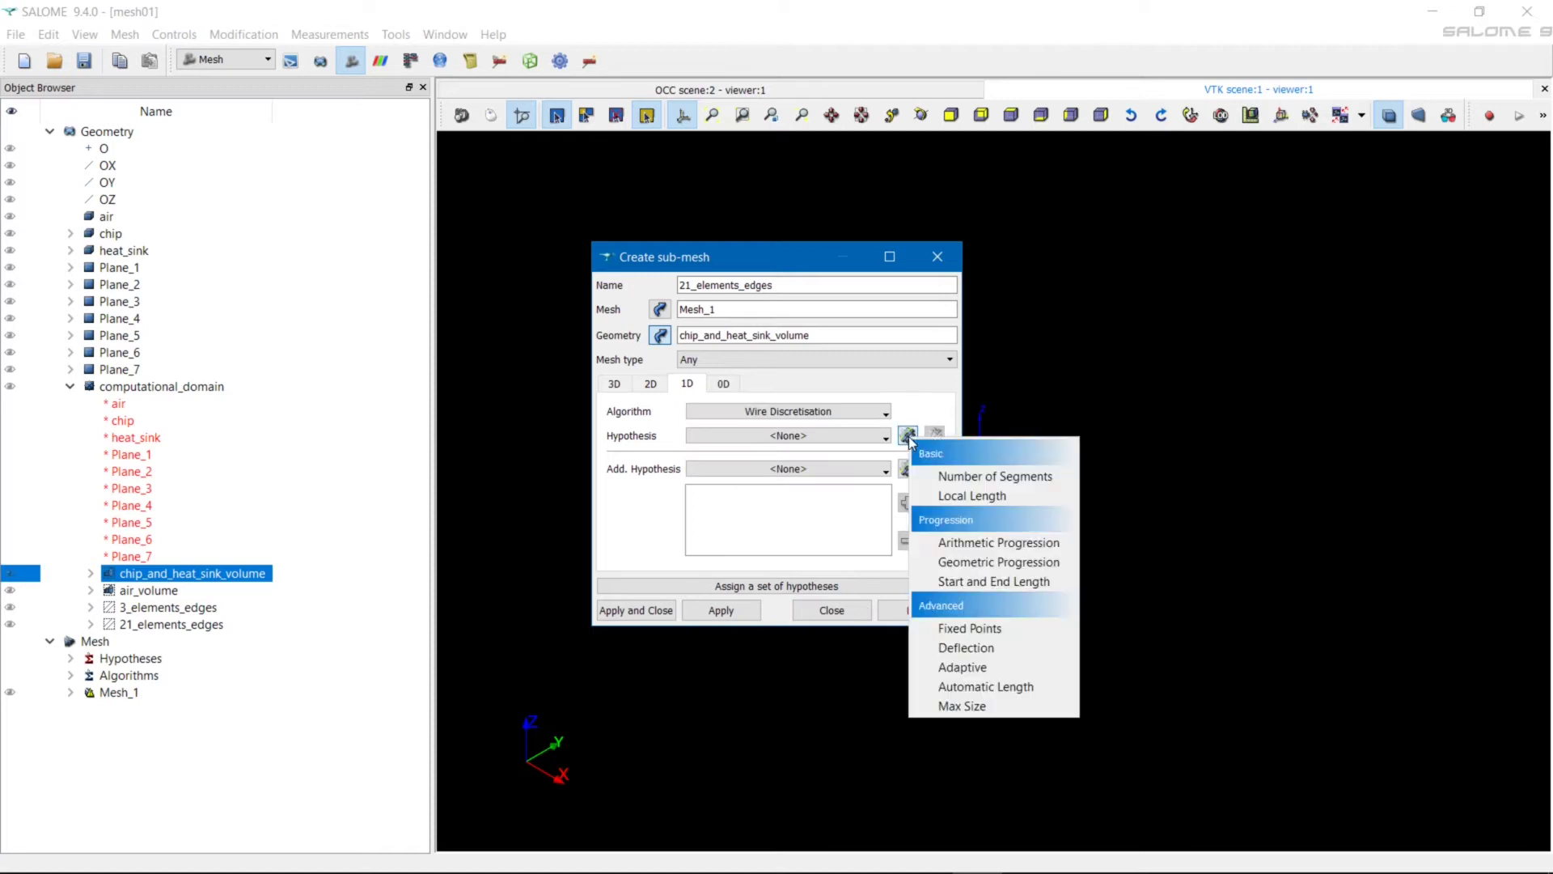
pyautogui.click(960, 477)
pyautogui.click(832, 424)
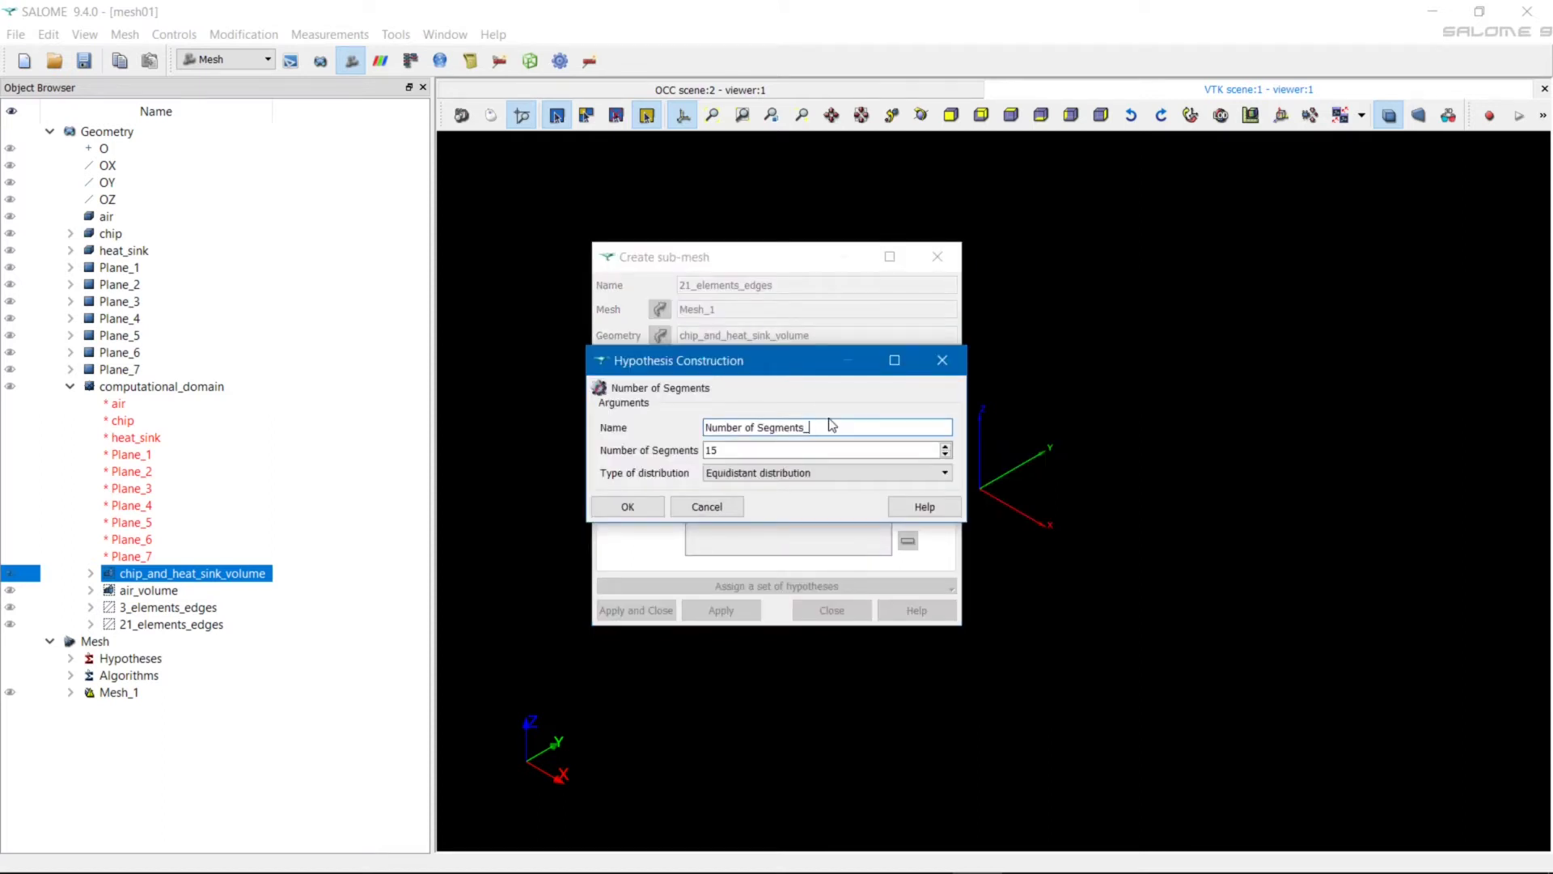
pyautogui.press('Tab')
pyautogui.click(628, 506)
# - Name the sub-mesh chip_and_heat_sink_volume, create it, and accept the computation order with 3_elements_edges first
pyautogui.moveTo(781, 285); pyautogui.dragTo(660, 277)
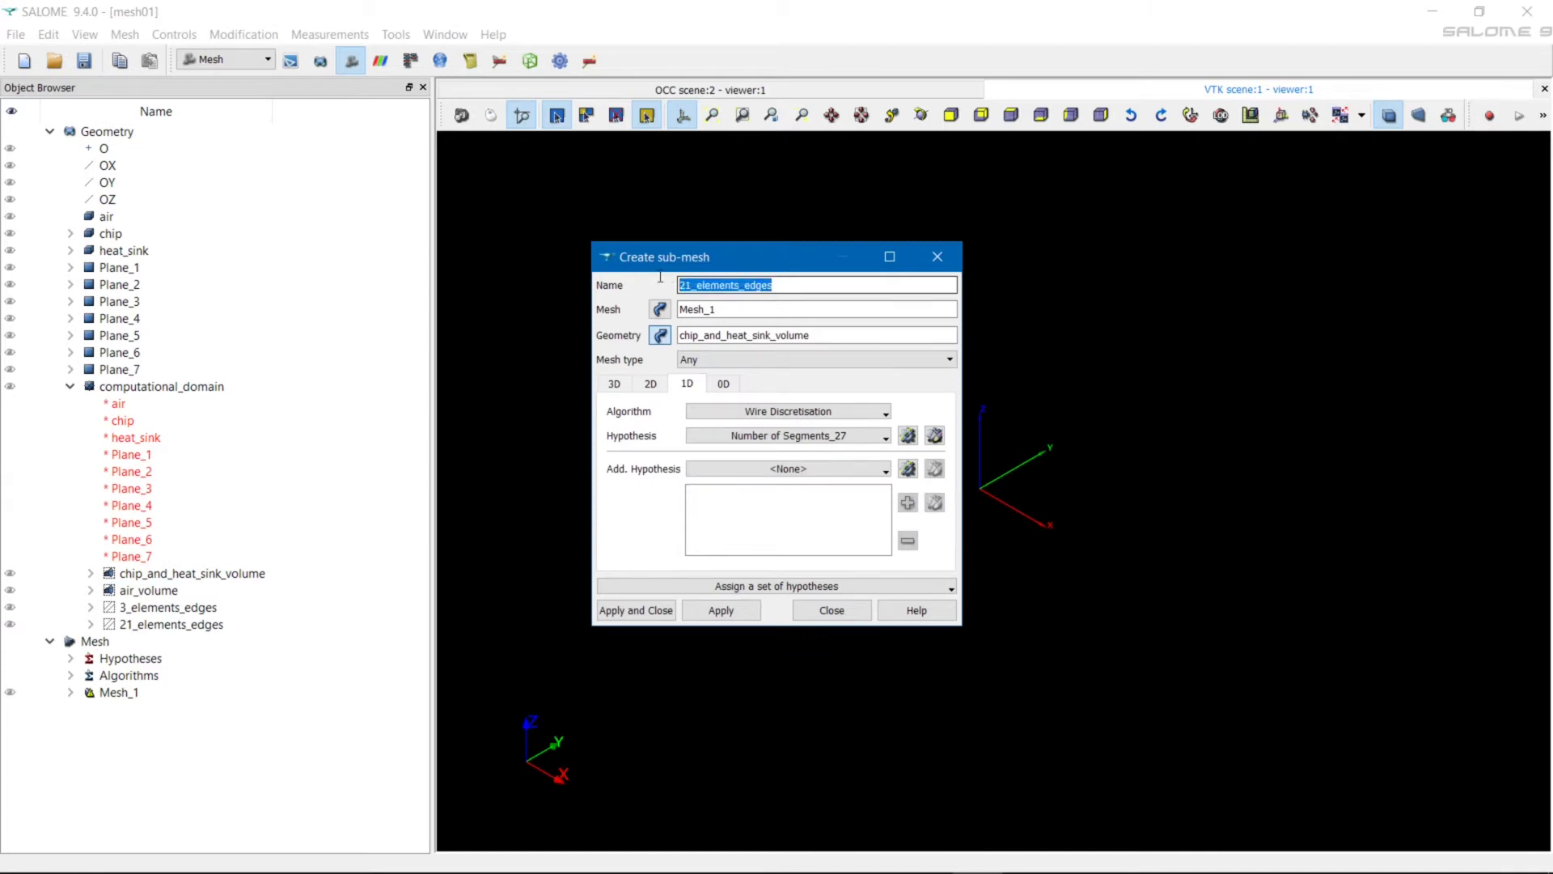
pyautogui.write('chip_and_heat_sink_volume')
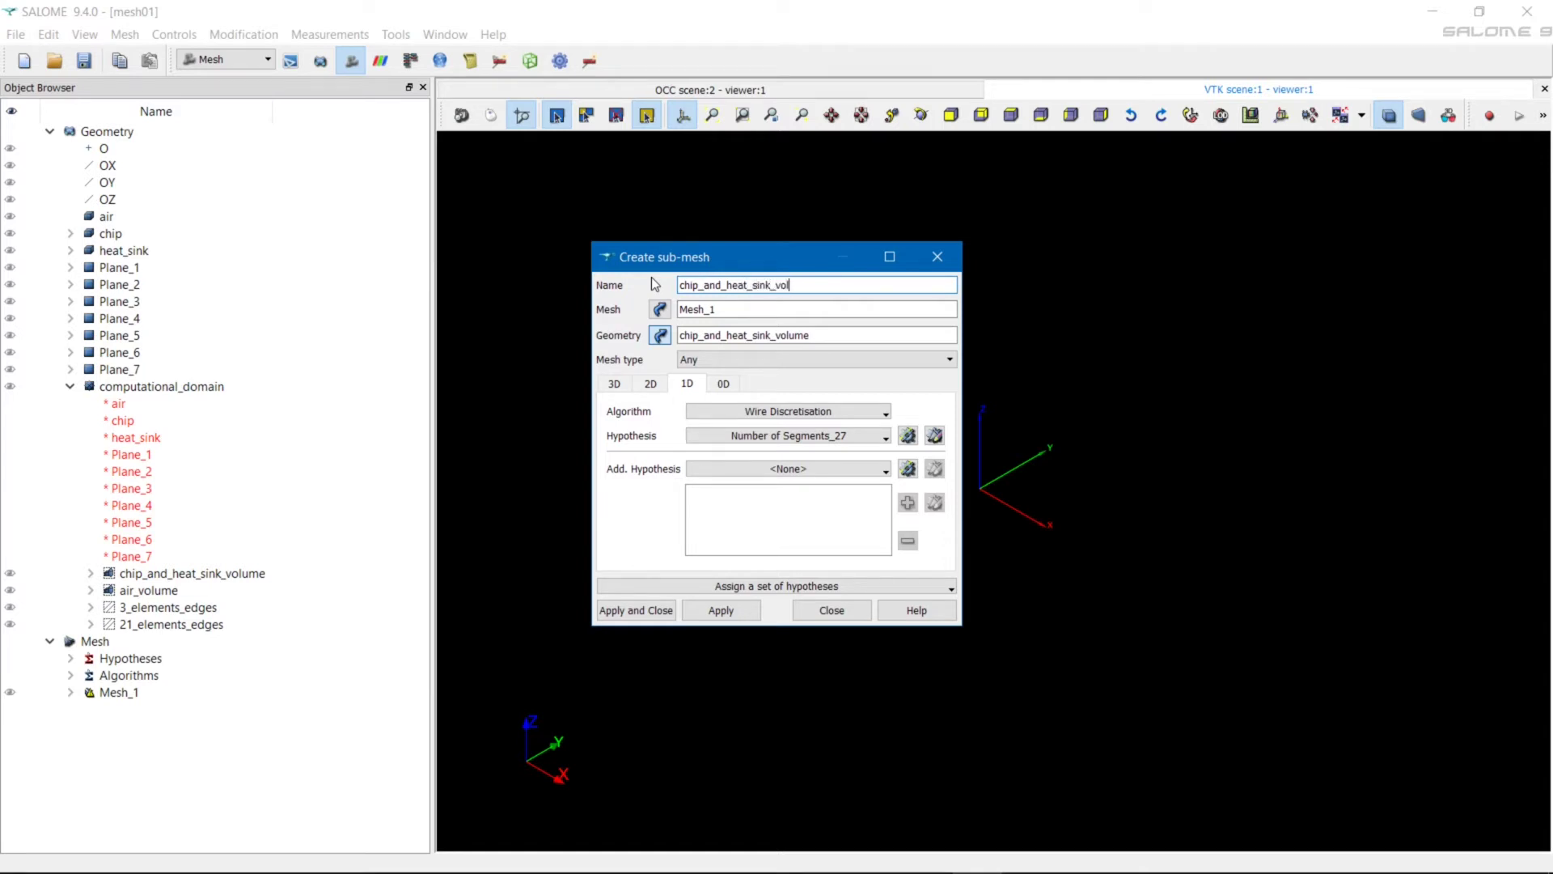
pyautogui.click(647, 613)
pyautogui.click(846, 524)
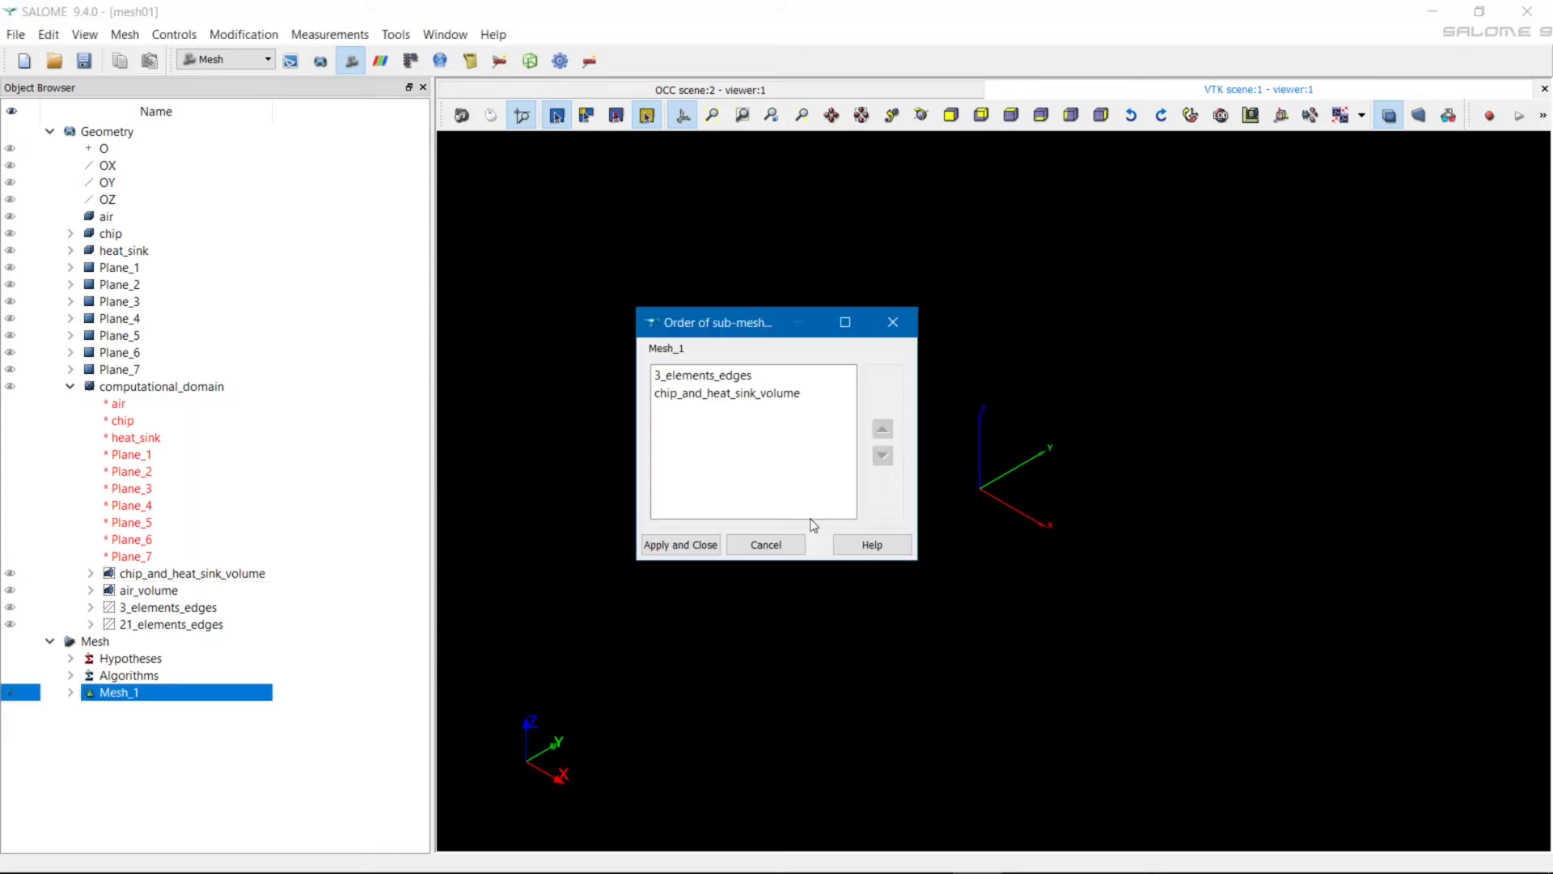
pyautogui.click(728, 394)
pyautogui.click(689, 542)
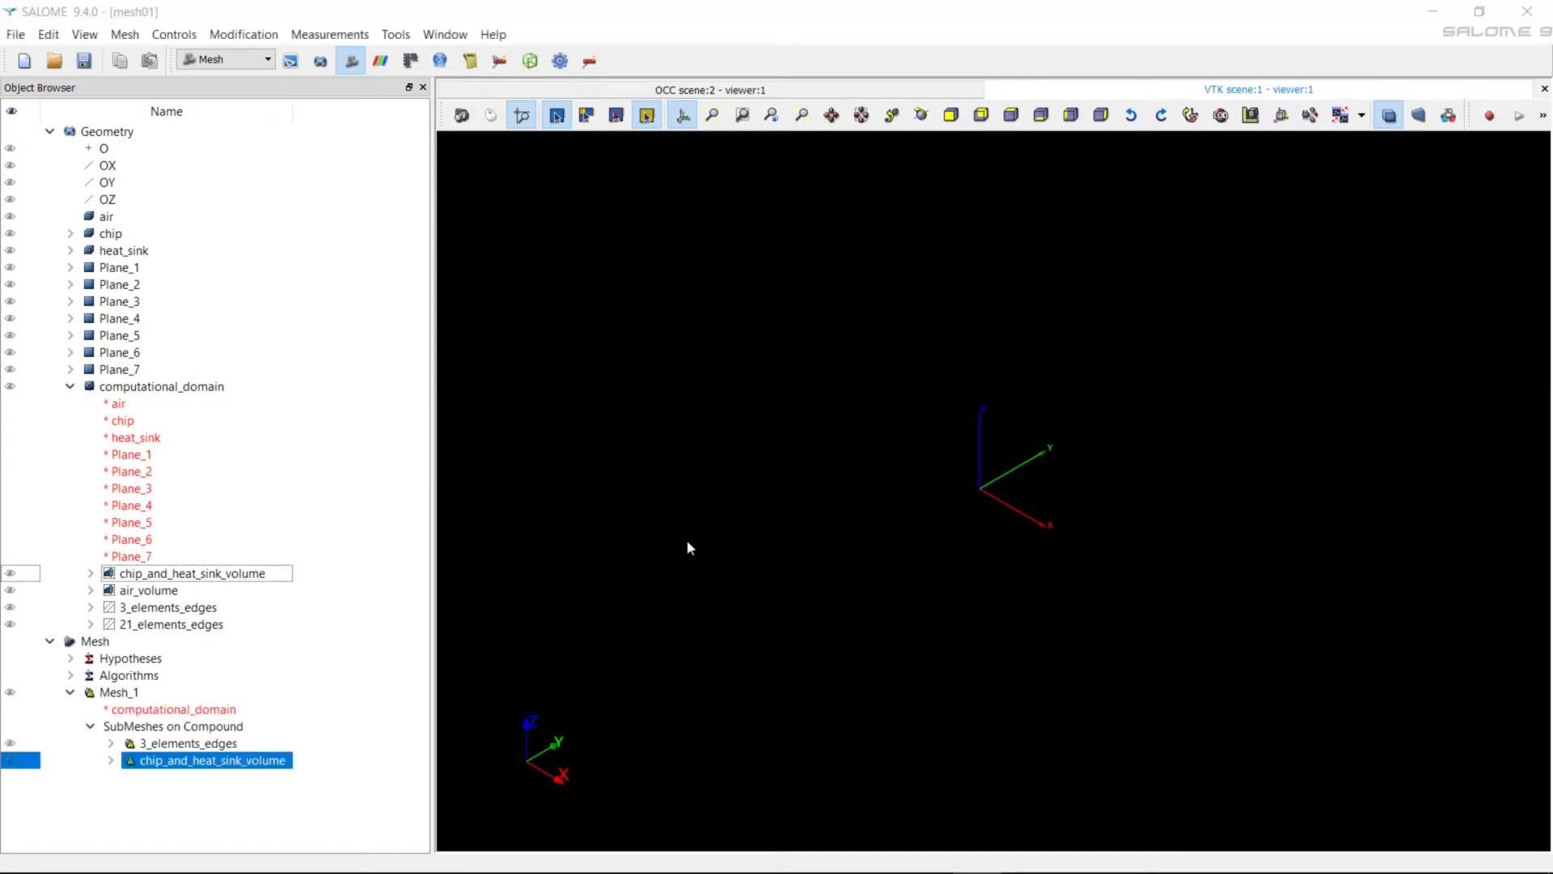
# - Start a new sub-mesh of Mesh_1 named 21_elements_edges on the 21_elements_edges group
pyautogui.rightClick(121, 693)
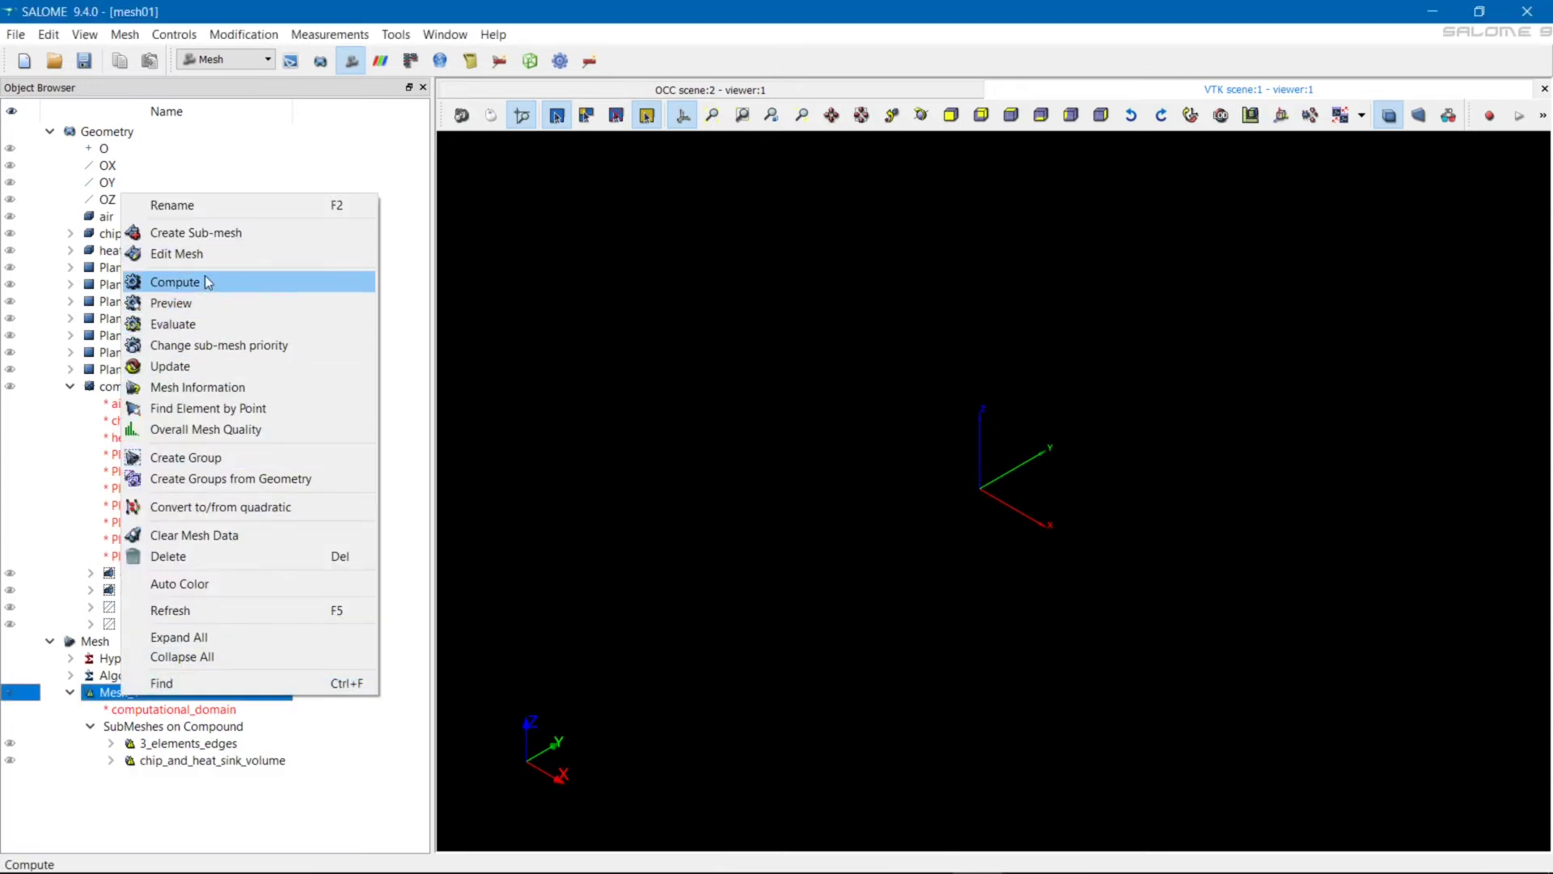
pyautogui.click(207, 233)
pyautogui.click(163, 624)
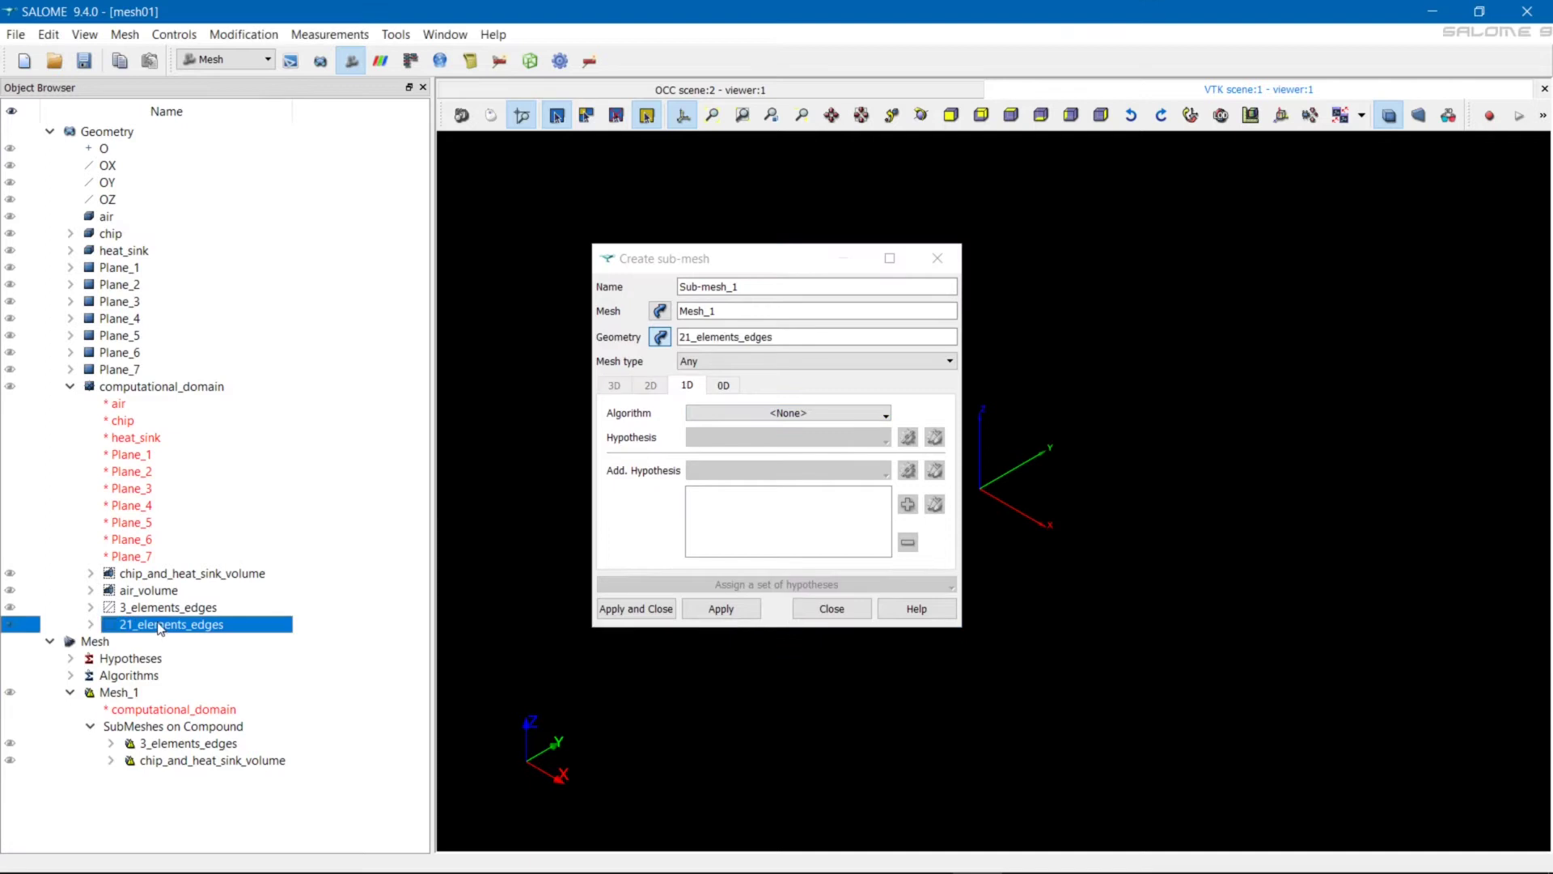
pyautogui.tripleClick(761, 291)
pyautogui.write('21_elements')
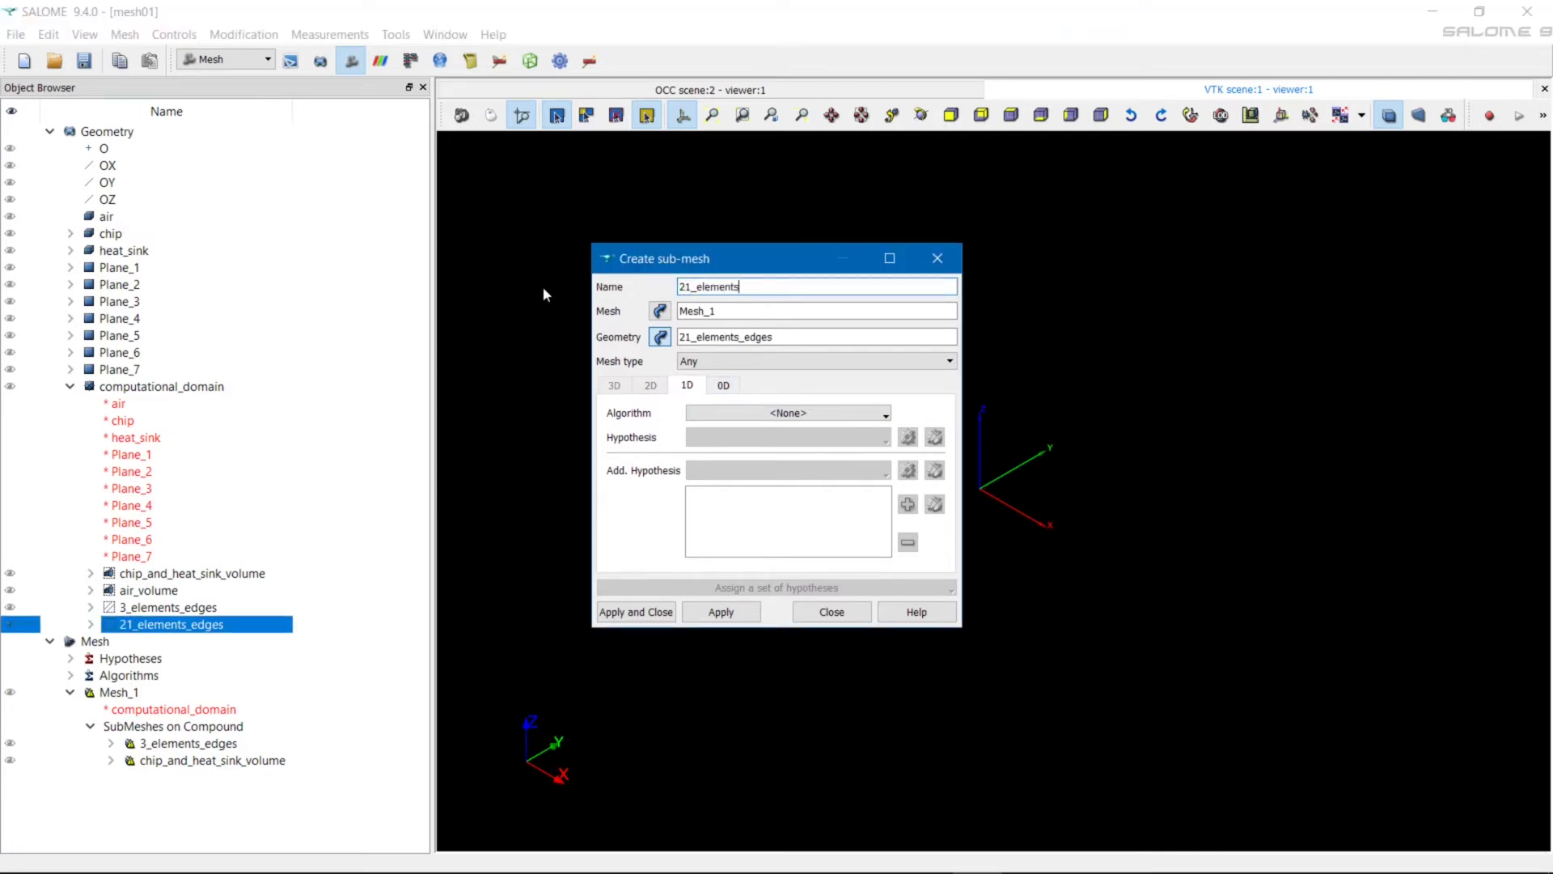
pyautogui.write('_edges')
# - Assign Wire Discretisation with the existing Number of Segments_21 hypothesis and create the sub-mesh
pyautogui.click(817, 414)
pyautogui.click(791, 483)
pyautogui.click(799, 444)
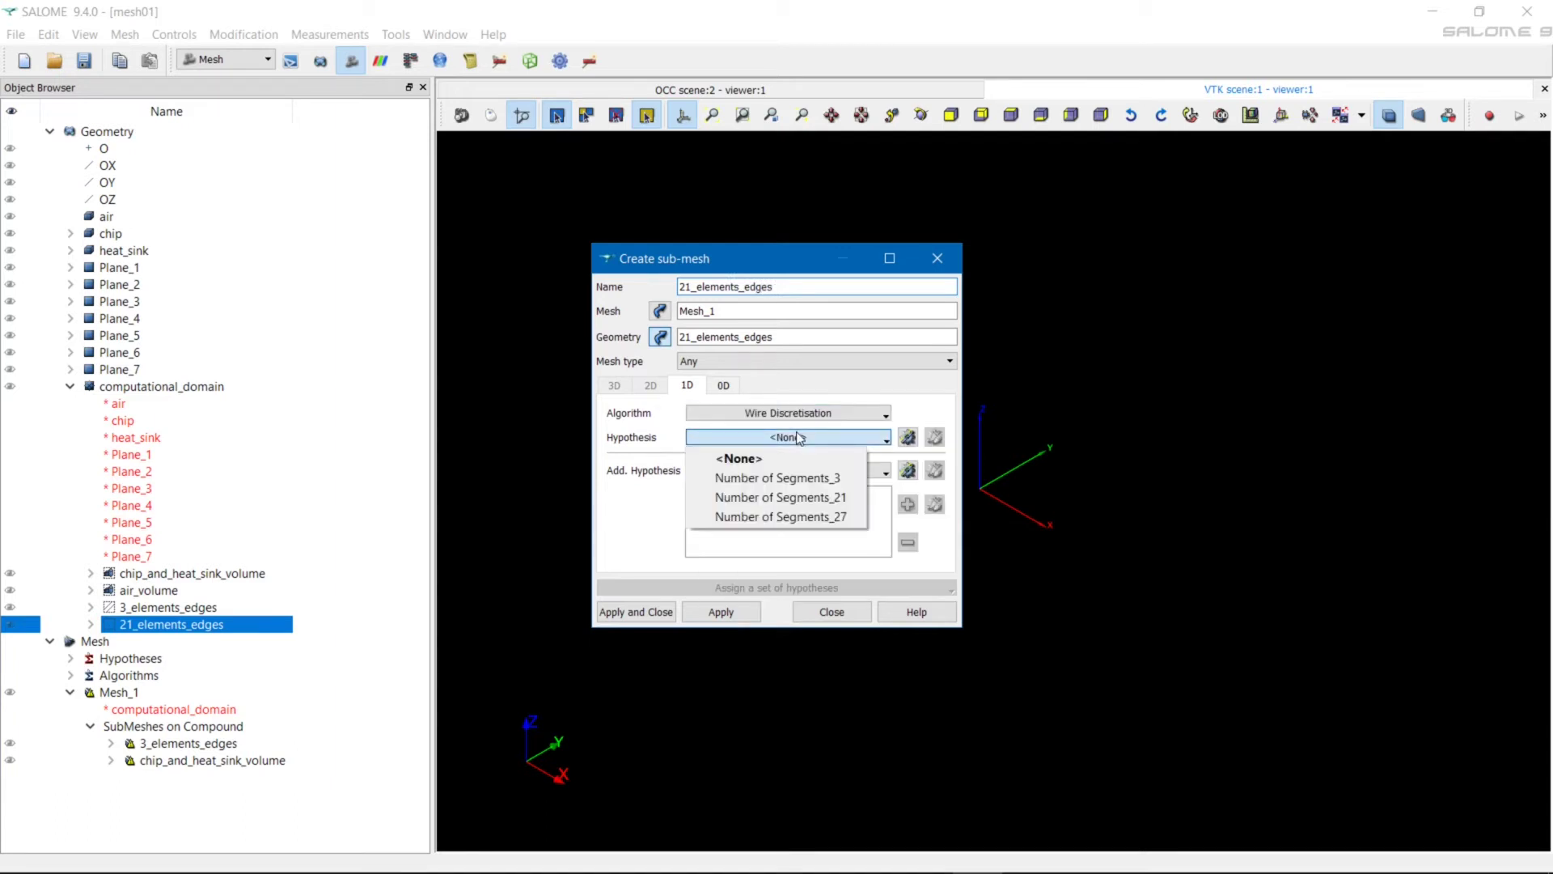
pyautogui.click(807, 496)
pyautogui.click(637, 611)
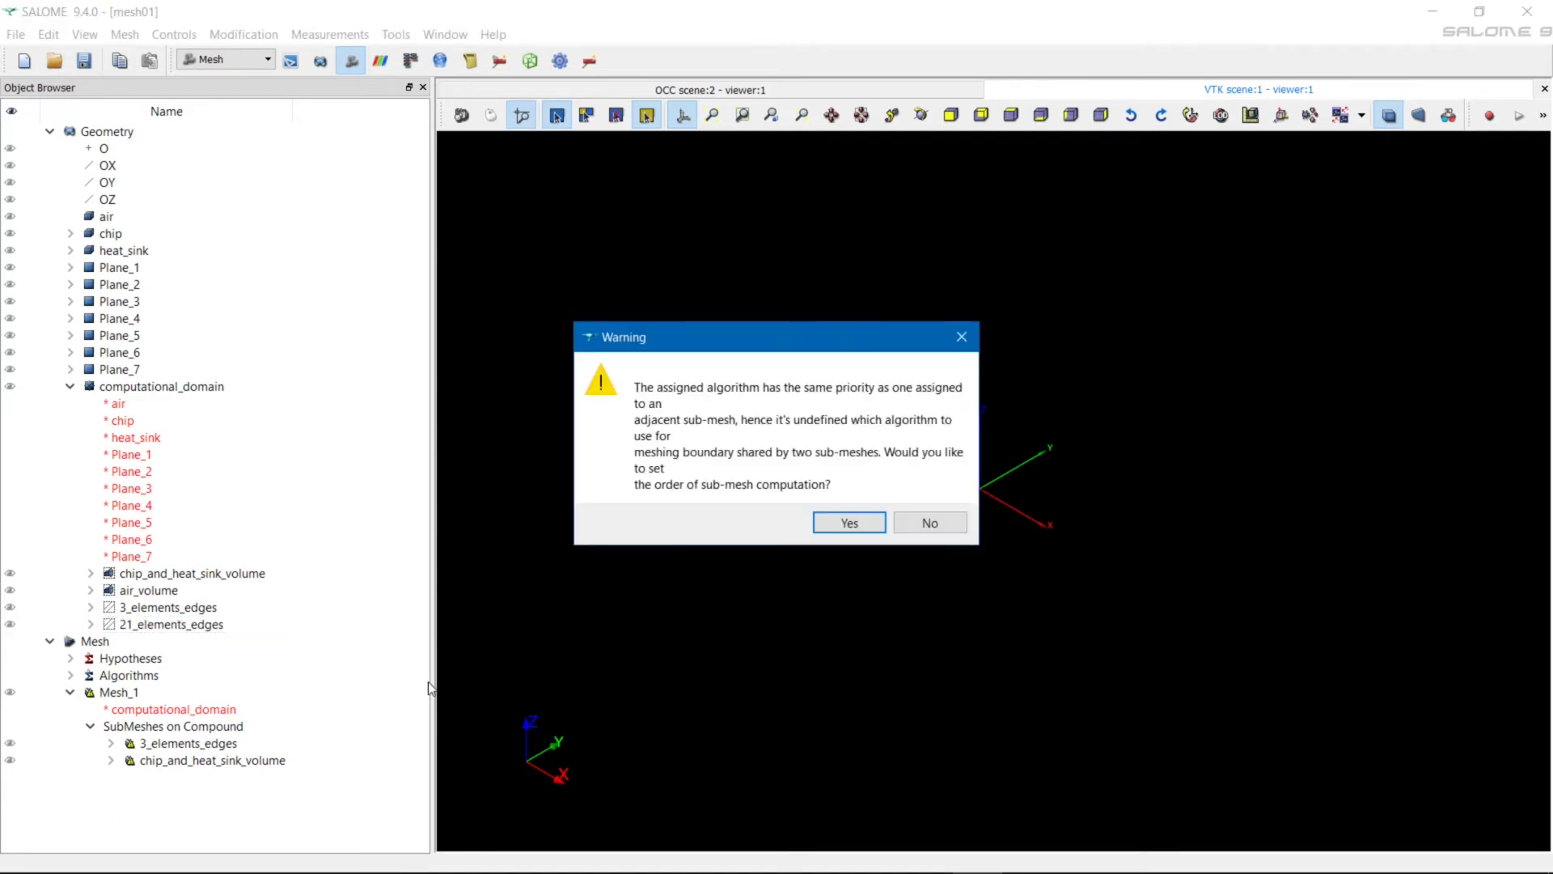
# - Set the sub-mesh computation order so 21_elements_edges comes before chip_and_heat_sink_volume
pyautogui.click(844, 520)
pyautogui.click(768, 411)
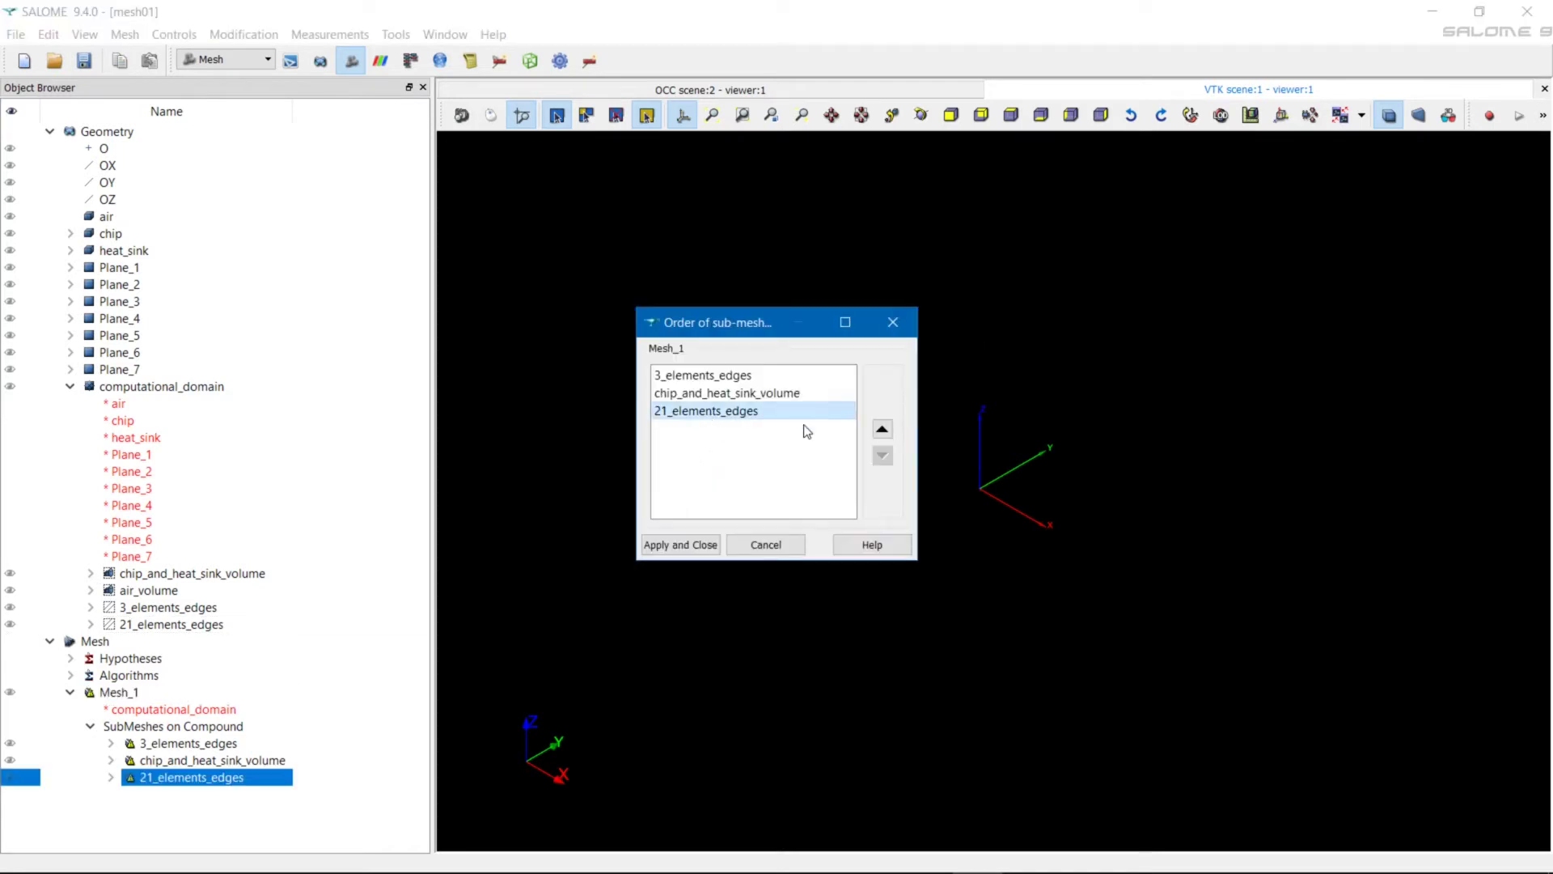
pyautogui.click(882, 429)
pyautogui.click(663, 545)
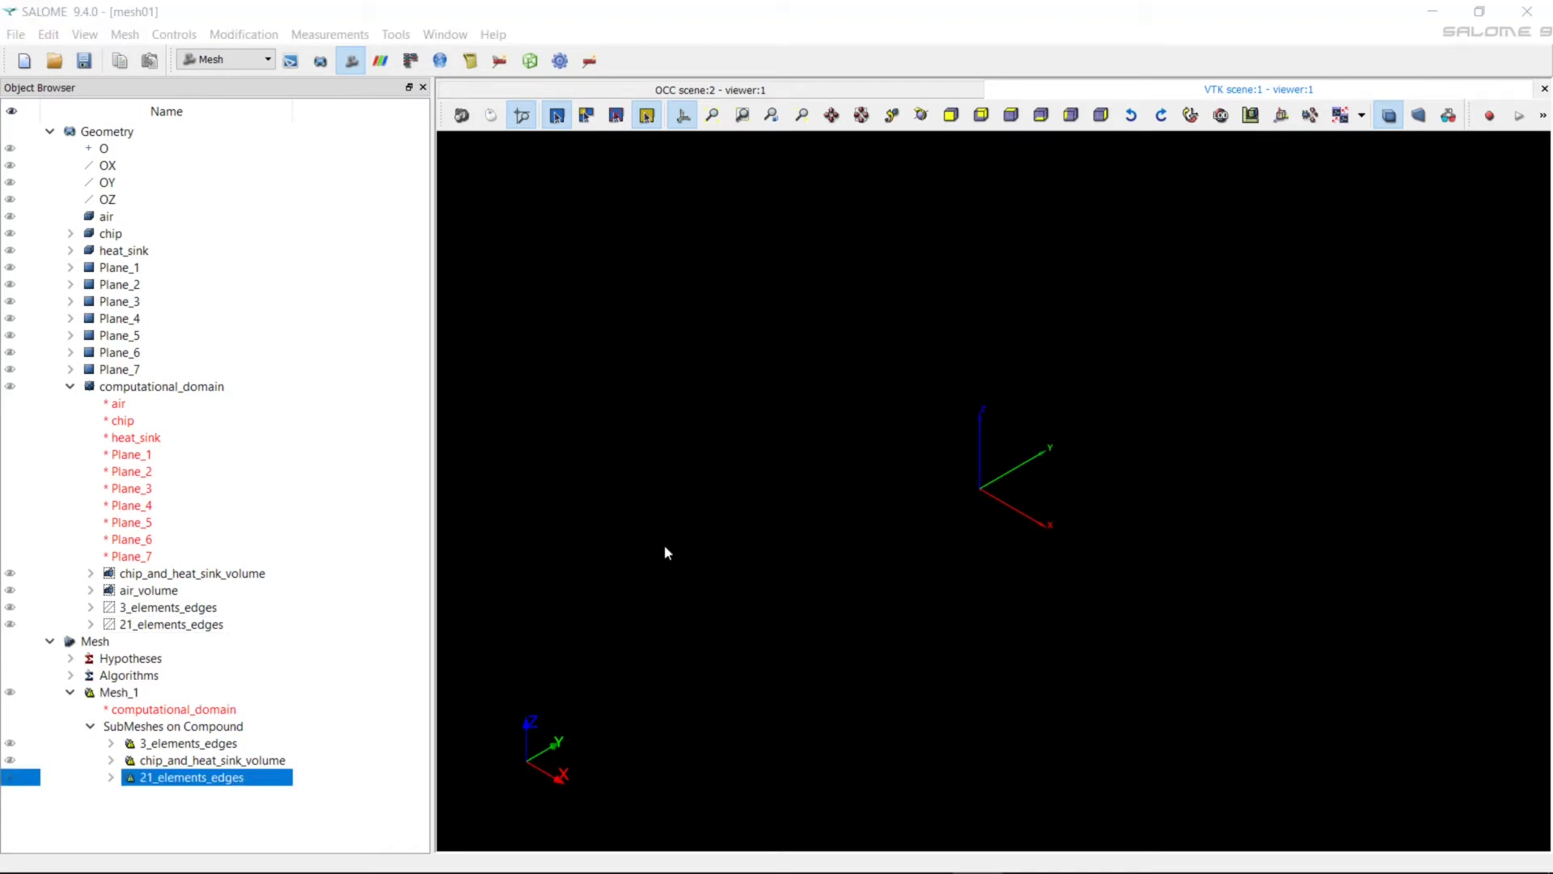
# - Compute the 21_elements_edges sub-mesh, followed by the chip_and_heat_sink_volume sub-mesh
pyautogui.rightClick(235, 780)
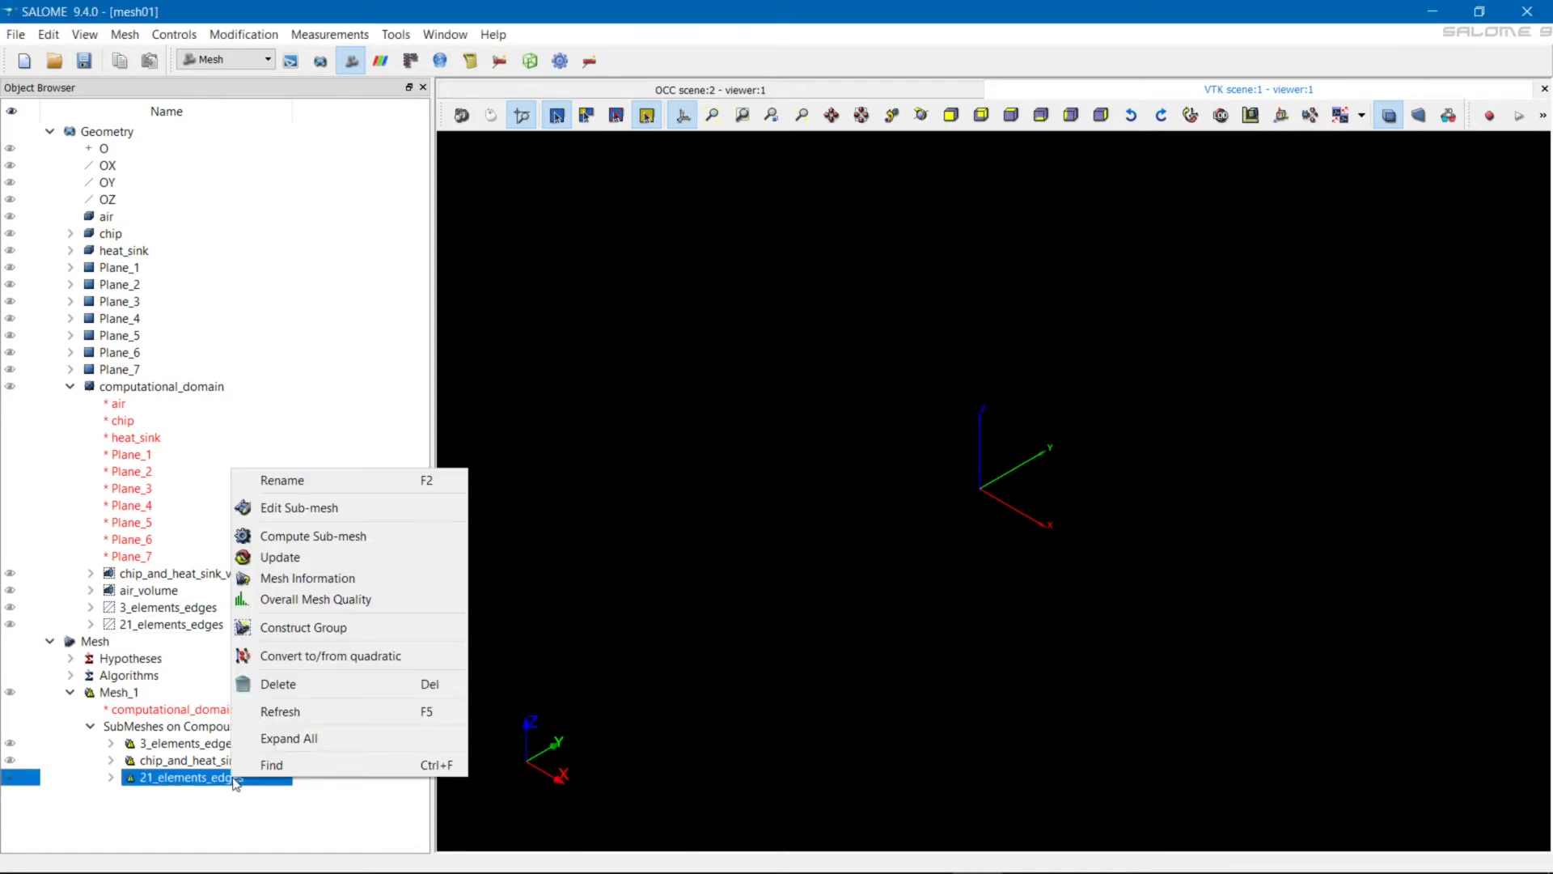
pyautogui.click(323, 537)
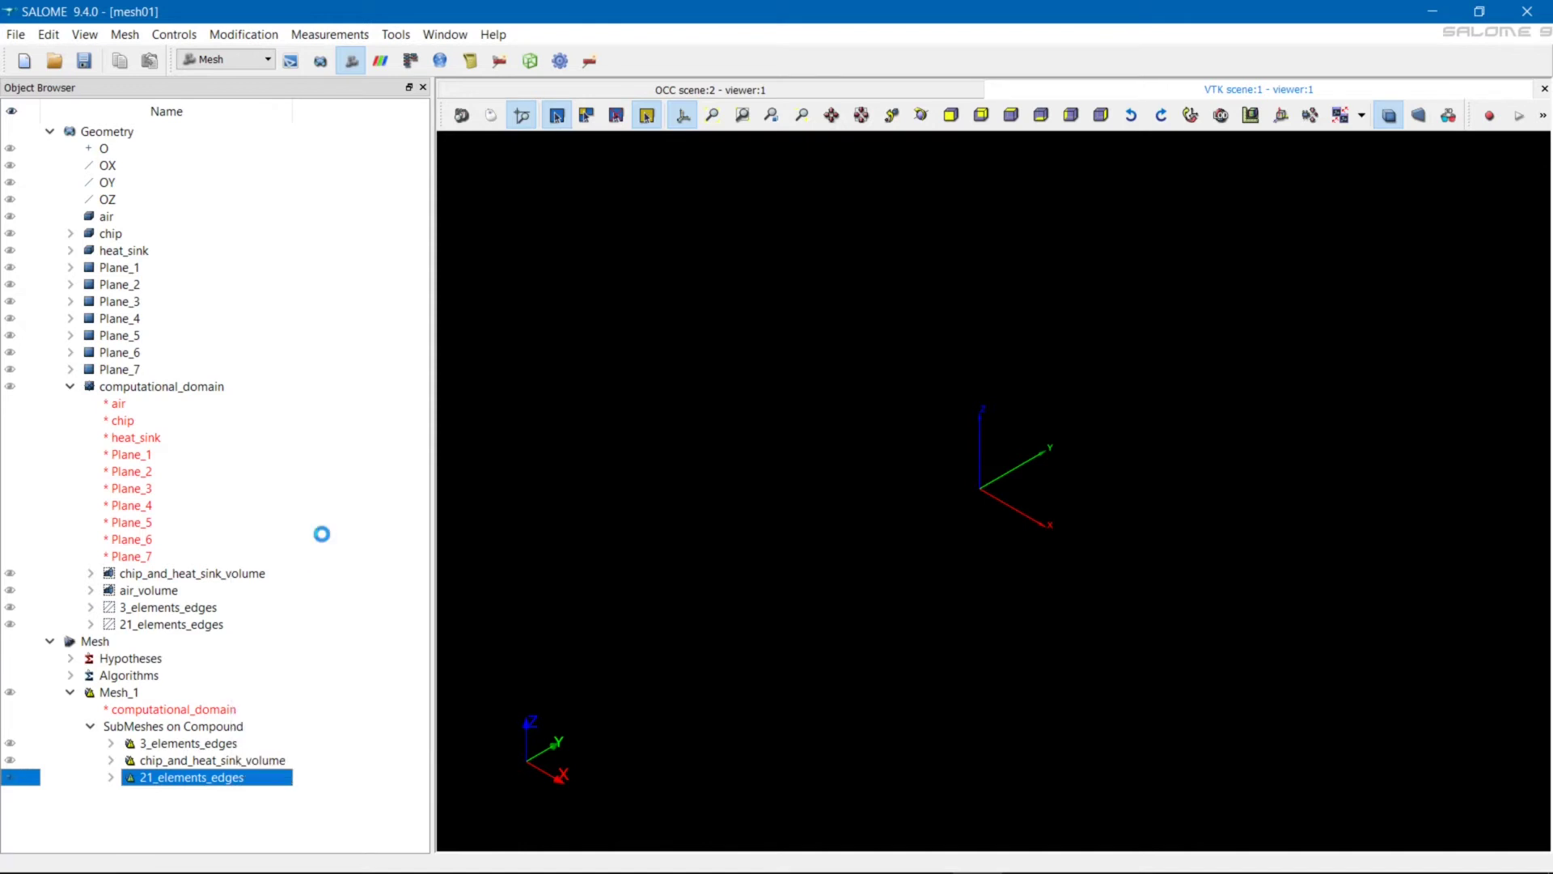
pyautogui.click(894, 686)
pyautogui.click(209, 761)
pyautogui.rightClick(209, 761)
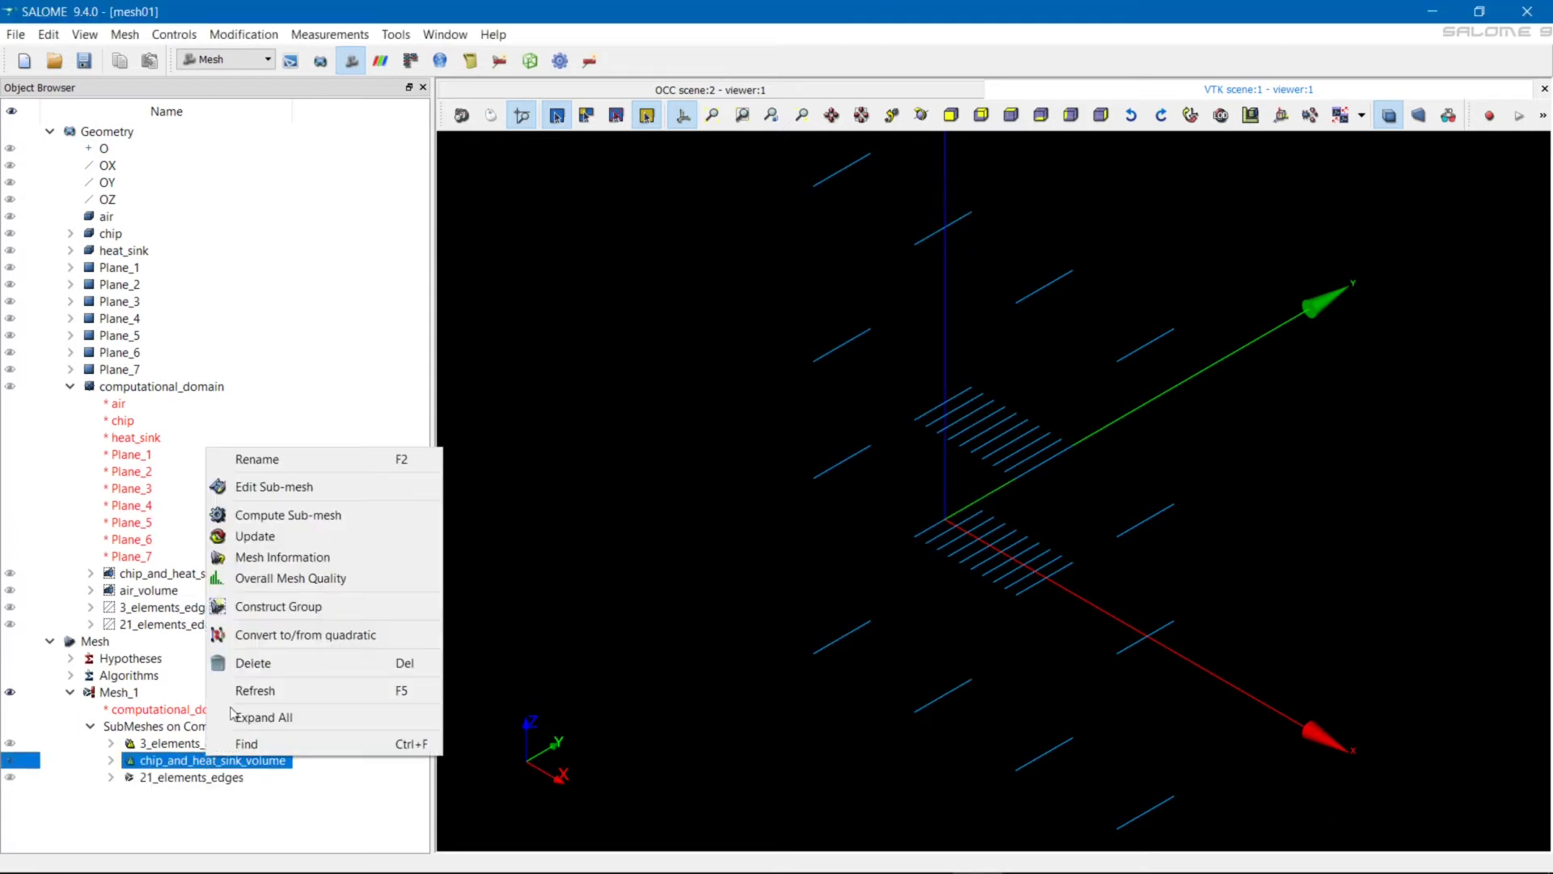
pyautogui.click(295, 515)
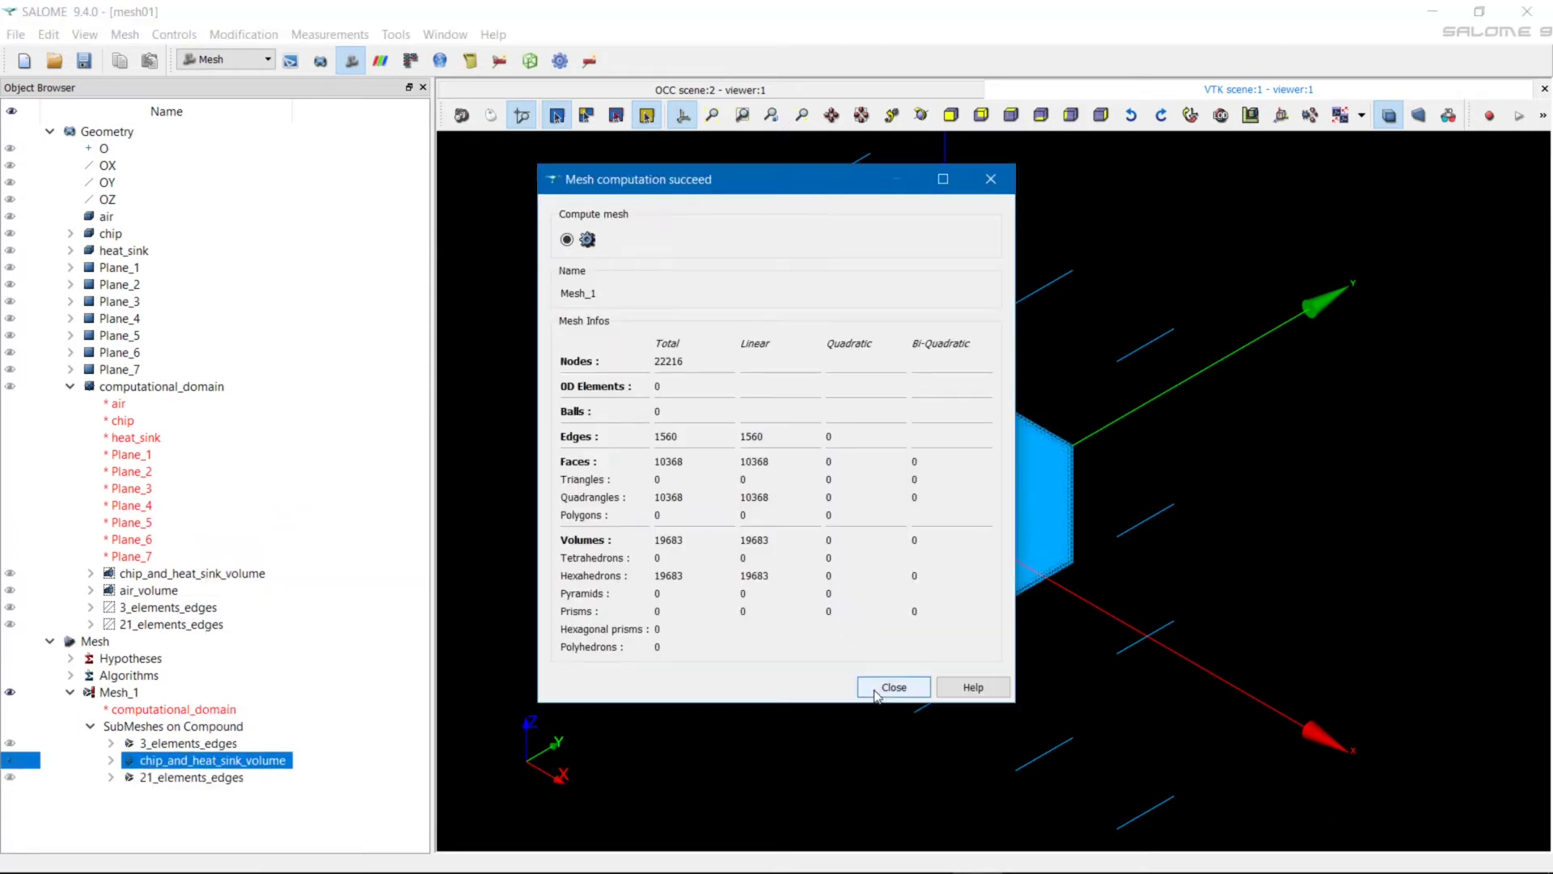
pyautogui.click(890, 687)
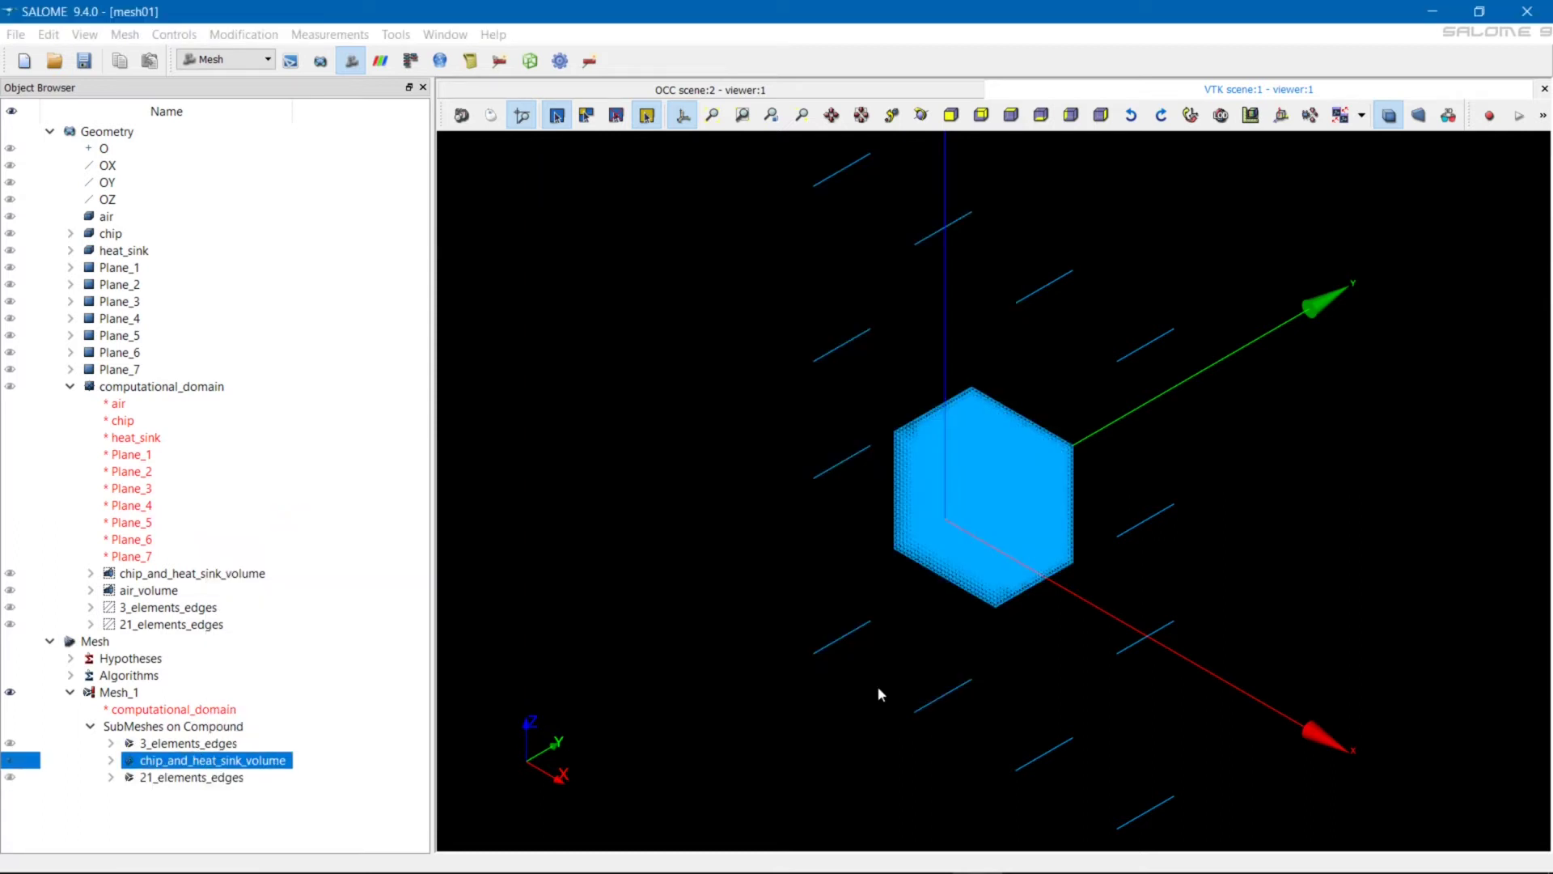
# - Hide Mesh_1, display only the chip_and_heat_sink_volume sub-mesh and examine its hexahedral elements
pyautogui.click(10, 692)
pyautogui.click(10, 761)
pyautogui.keyDown('ctrl'); pyautogui.moveTo(783, 404); pyautogui.dragTo(1021, 469, button='right'); pyautogui.keyUp('ctrl')
pyautogui.scroll(3, 1008, 519)
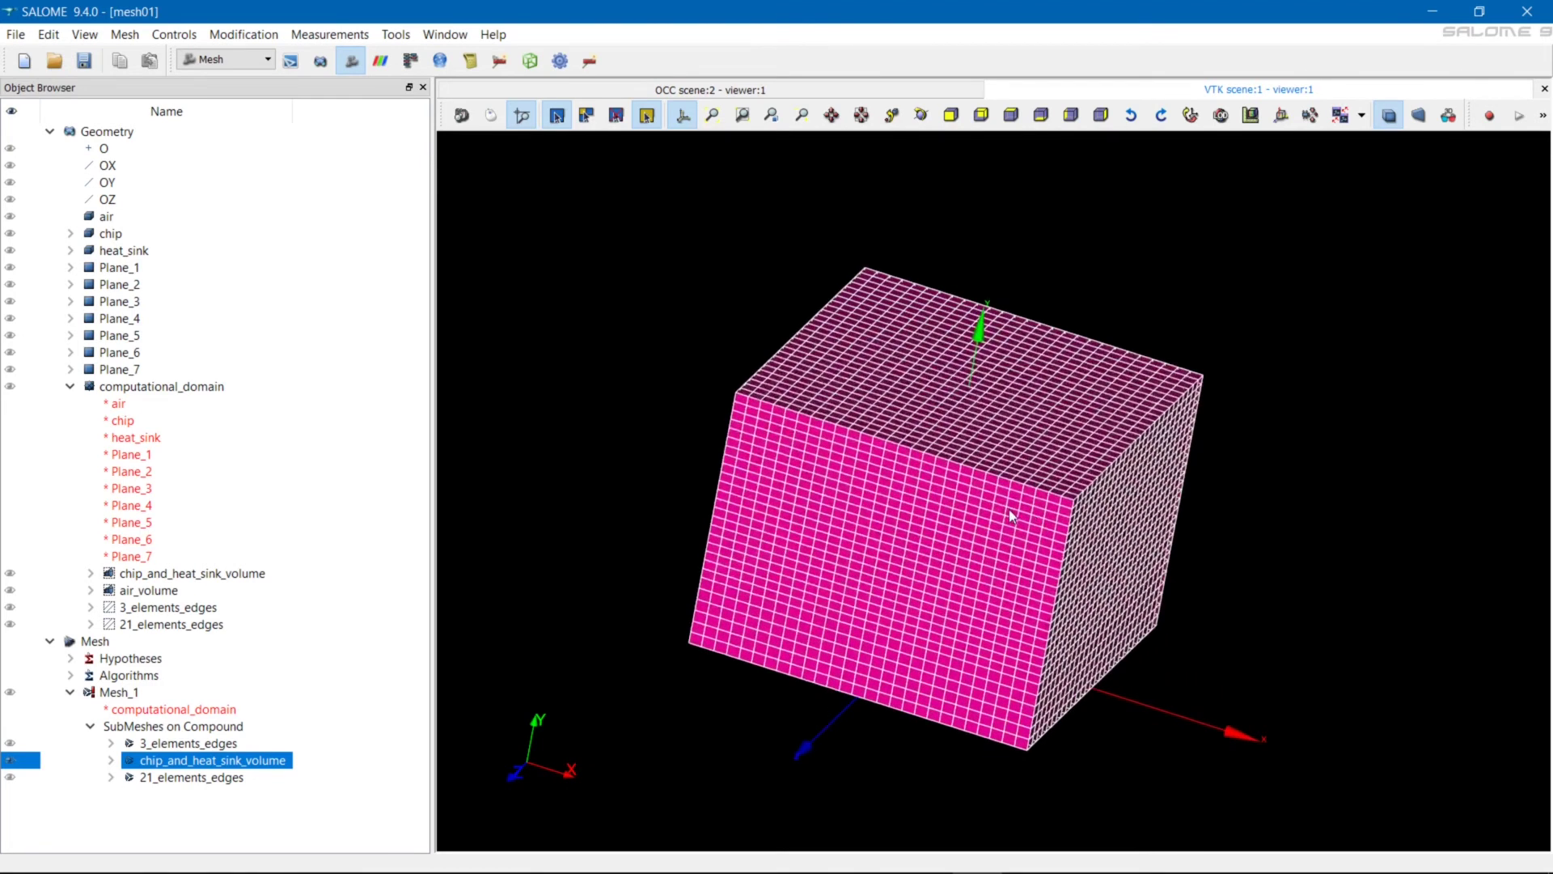
# - Display the chip_and_heat_sink_volume geometry together with its sub-mesh and examine how the elements cover it
pyautogui.click(8, 560)
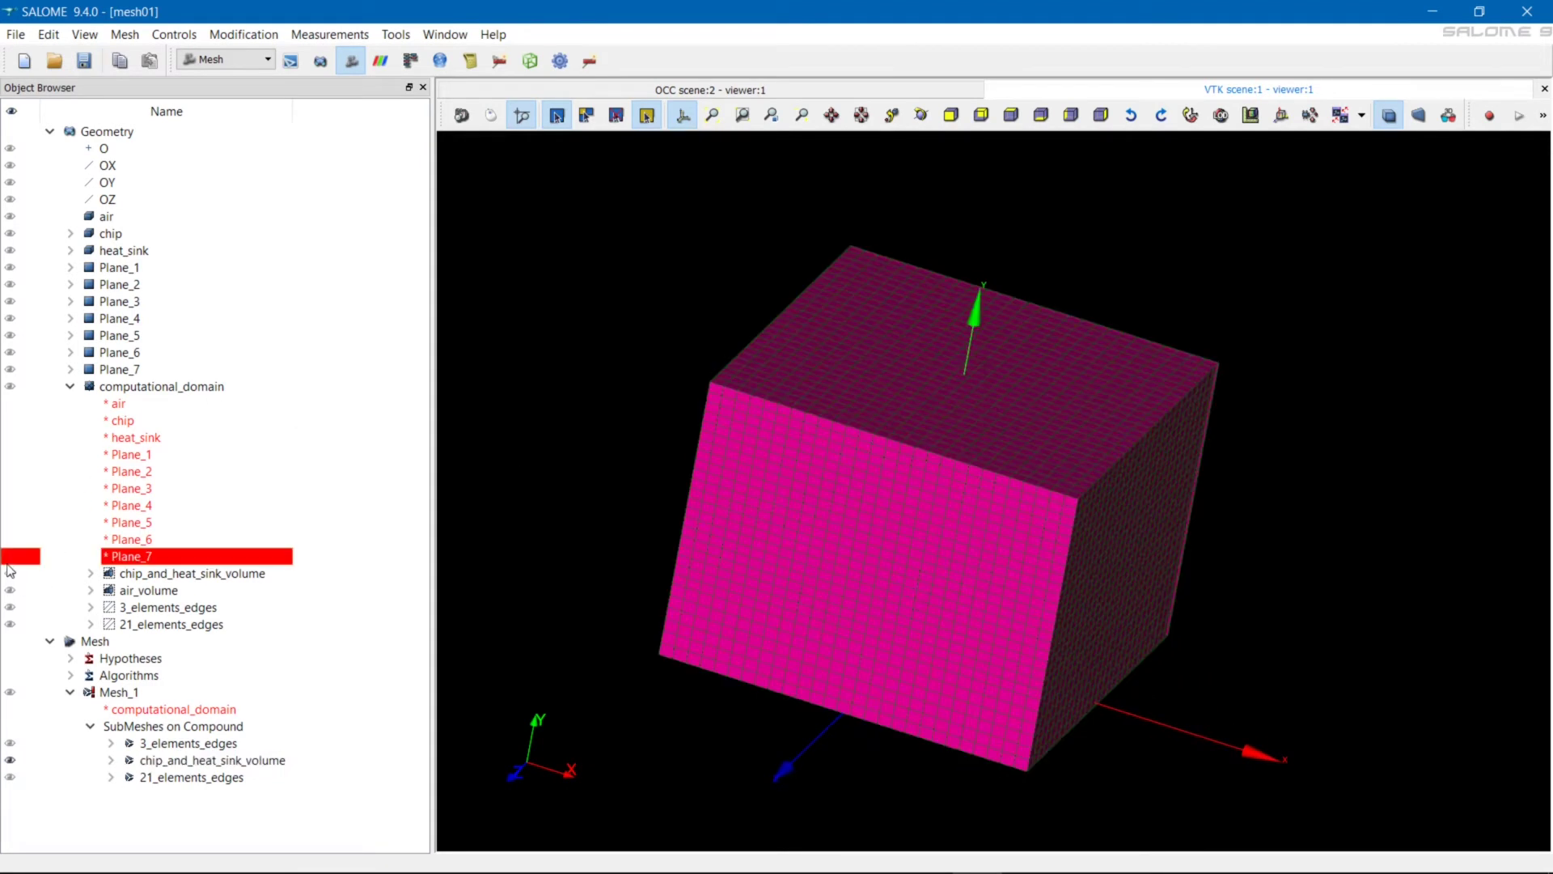
pyautogui.click(10, 575)
pyautogui.keyDown('ctrl'); pyautogui.moveTo(972, 623); pyautogui.dragTo(1164, 583, button='right'); pyautogui.keyUp('ctrl')
pyautogui.moveTo(1165, 581); pyautogui.dragTo(927, 665)
pyautogui.scroll(-2, 1021, 580)
pyautogui.scroll(3, 1015, 575)
pyautogui.rightClick(165, 577)
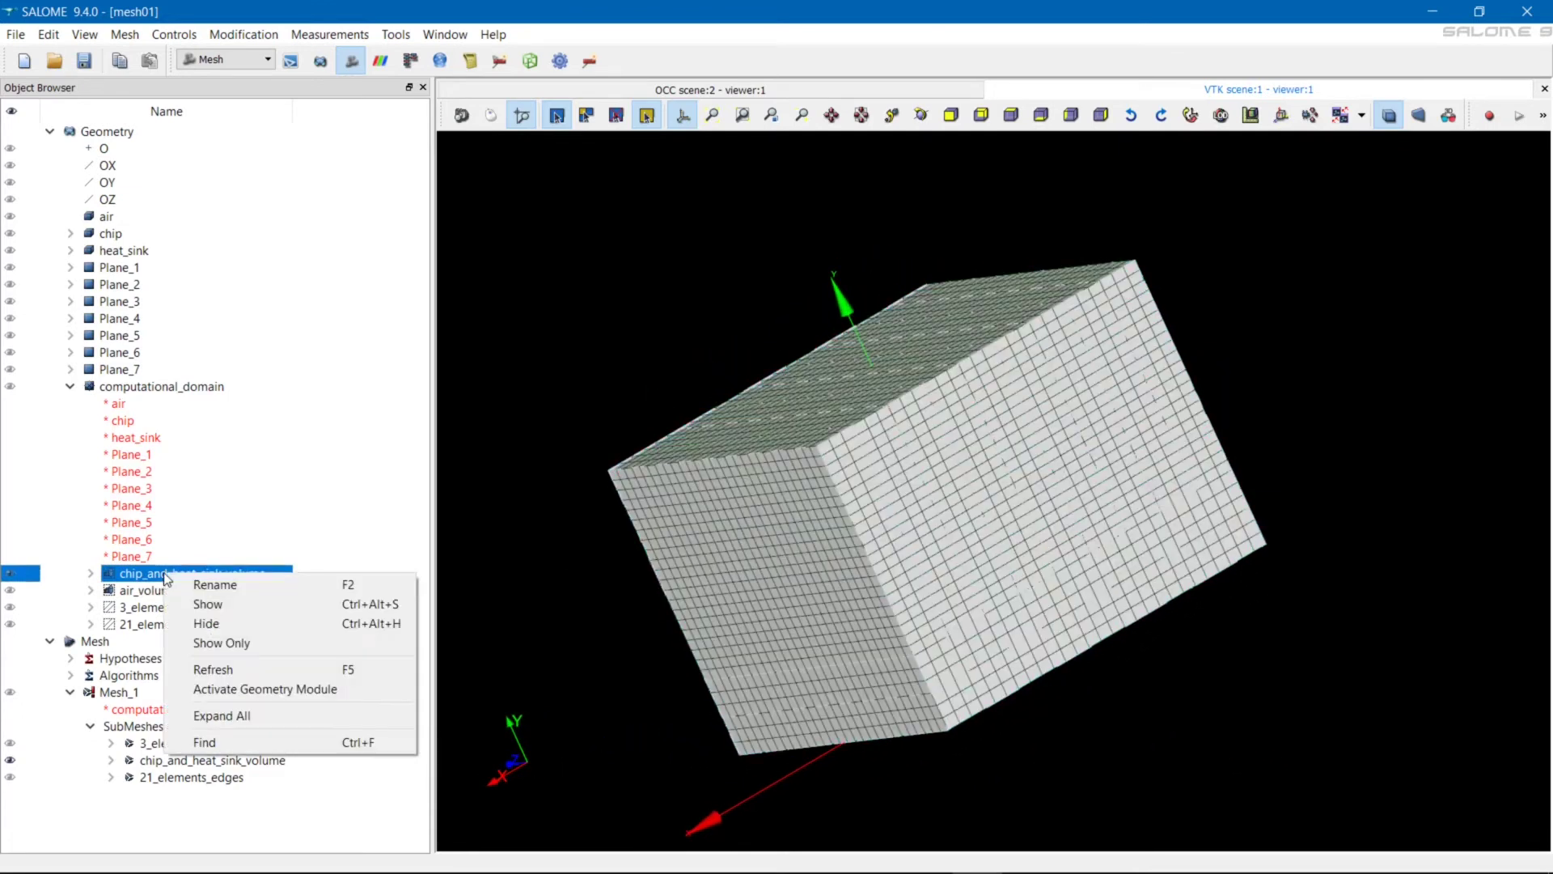
# - Hide the chip_and_heat_sink_volume sub-mesh, leaving only the geometry group of the same name displayed
pyautogui.click(151, 762)
pyautogui.rightClick(148, 761)
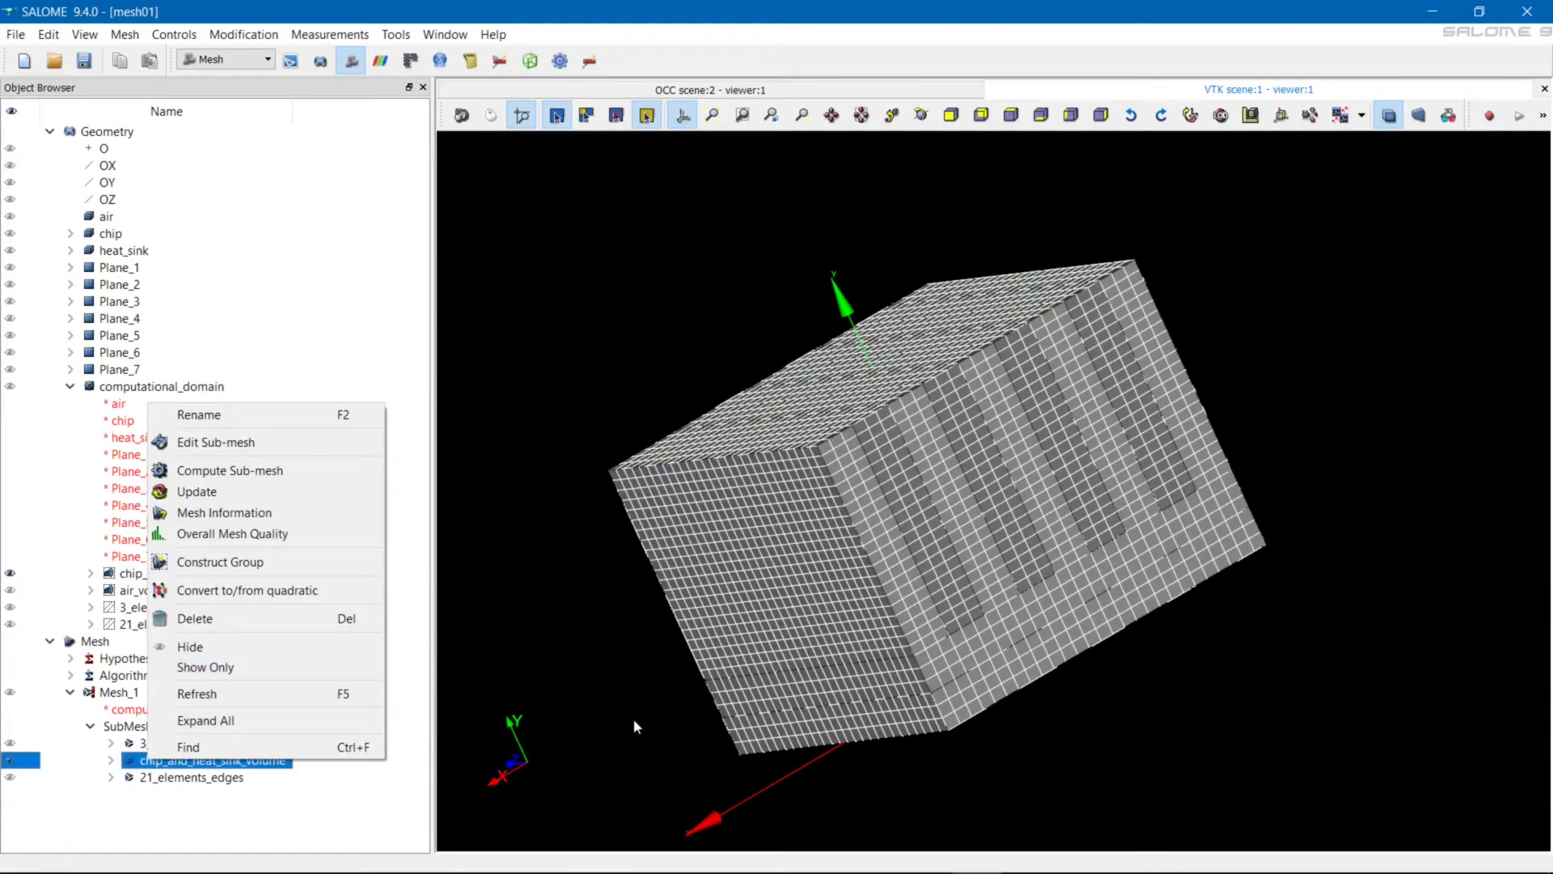
pyautogui.click(611, 713)
pyautogui.click(10, 761)
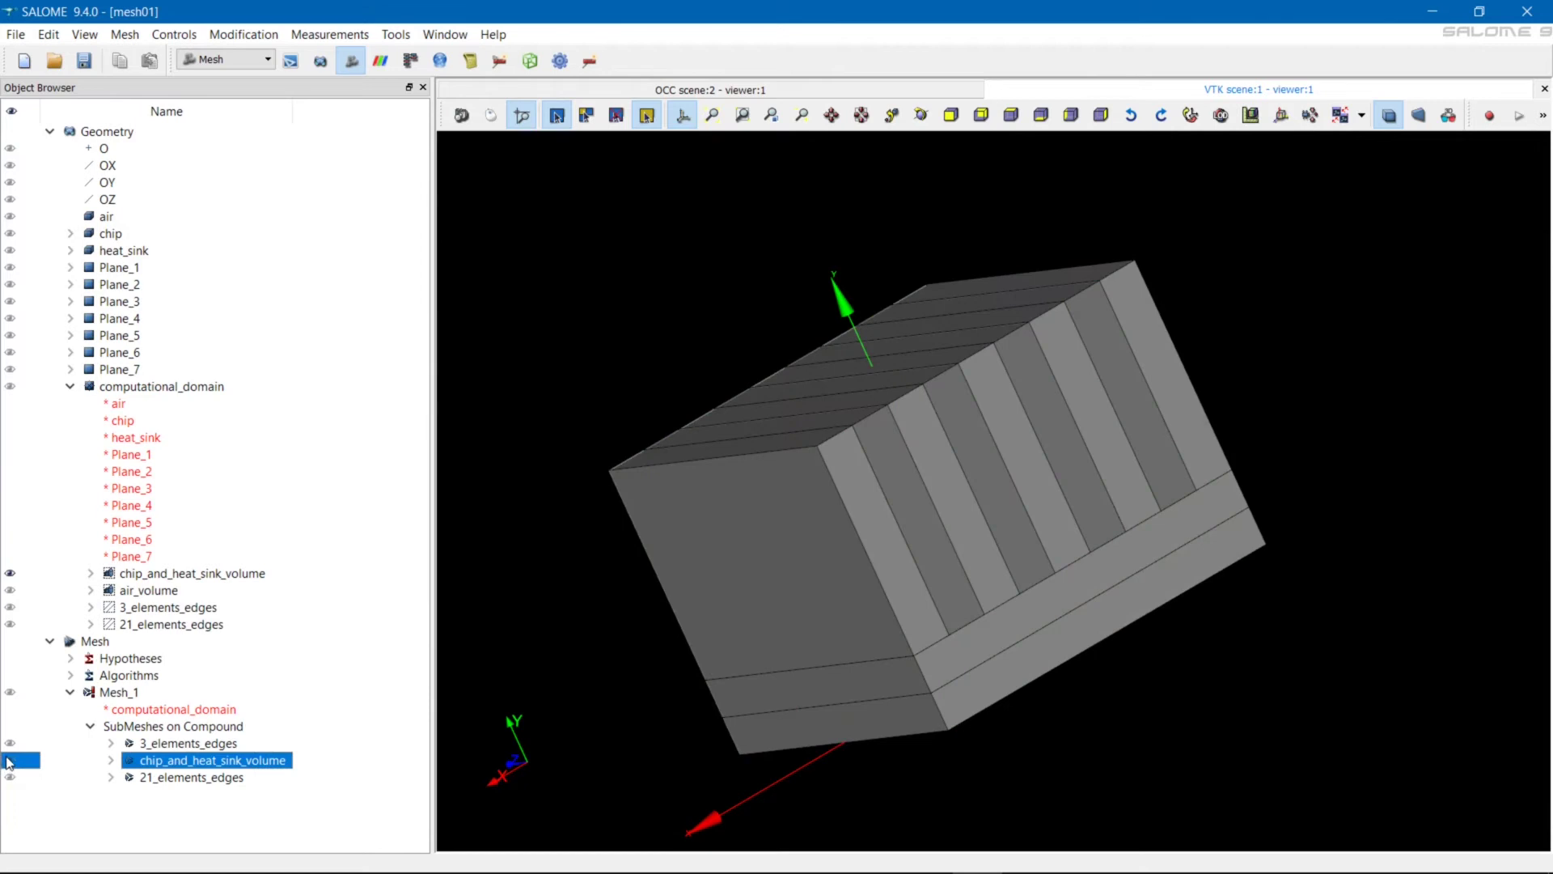
pyautogui.click(11, 761)
pyautogui.click(12, 762)
# - Clear the computed mesh data of Mesh_1
pyautogui.click(114, 694)
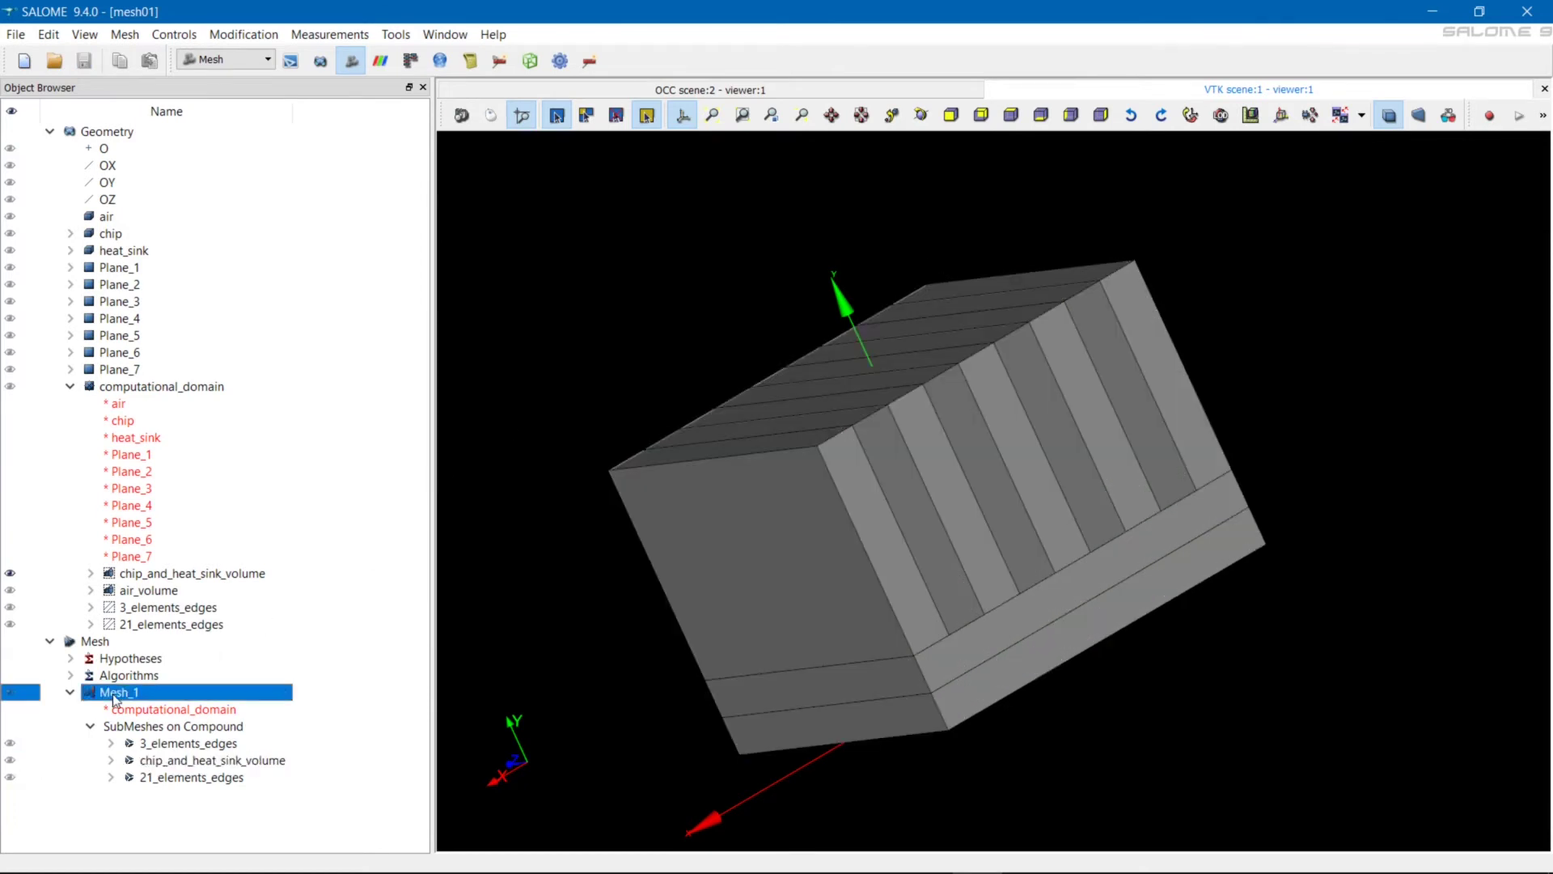
pyautogui.rightClick(114, 697)
pyautogui.click(207, 431)
# - Start a new sub-mesh of Mesh_1 on the air_volume geometry and name it air_volume
pyautogui.rightClick(139, 694)
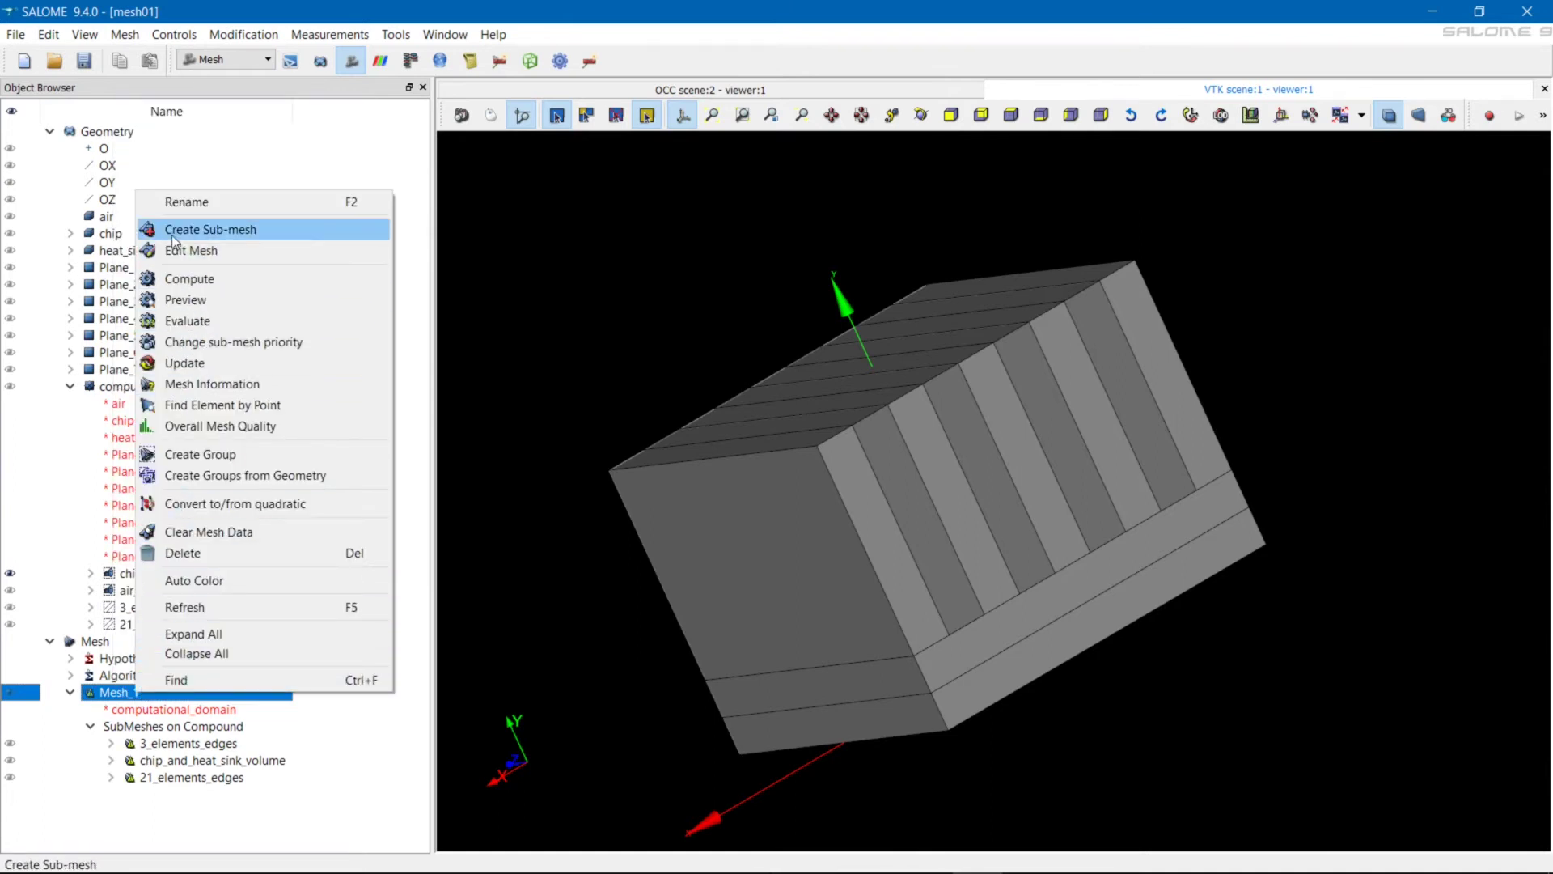
pyautogui.click(174, 234)
pyautogui.click(165, 591)
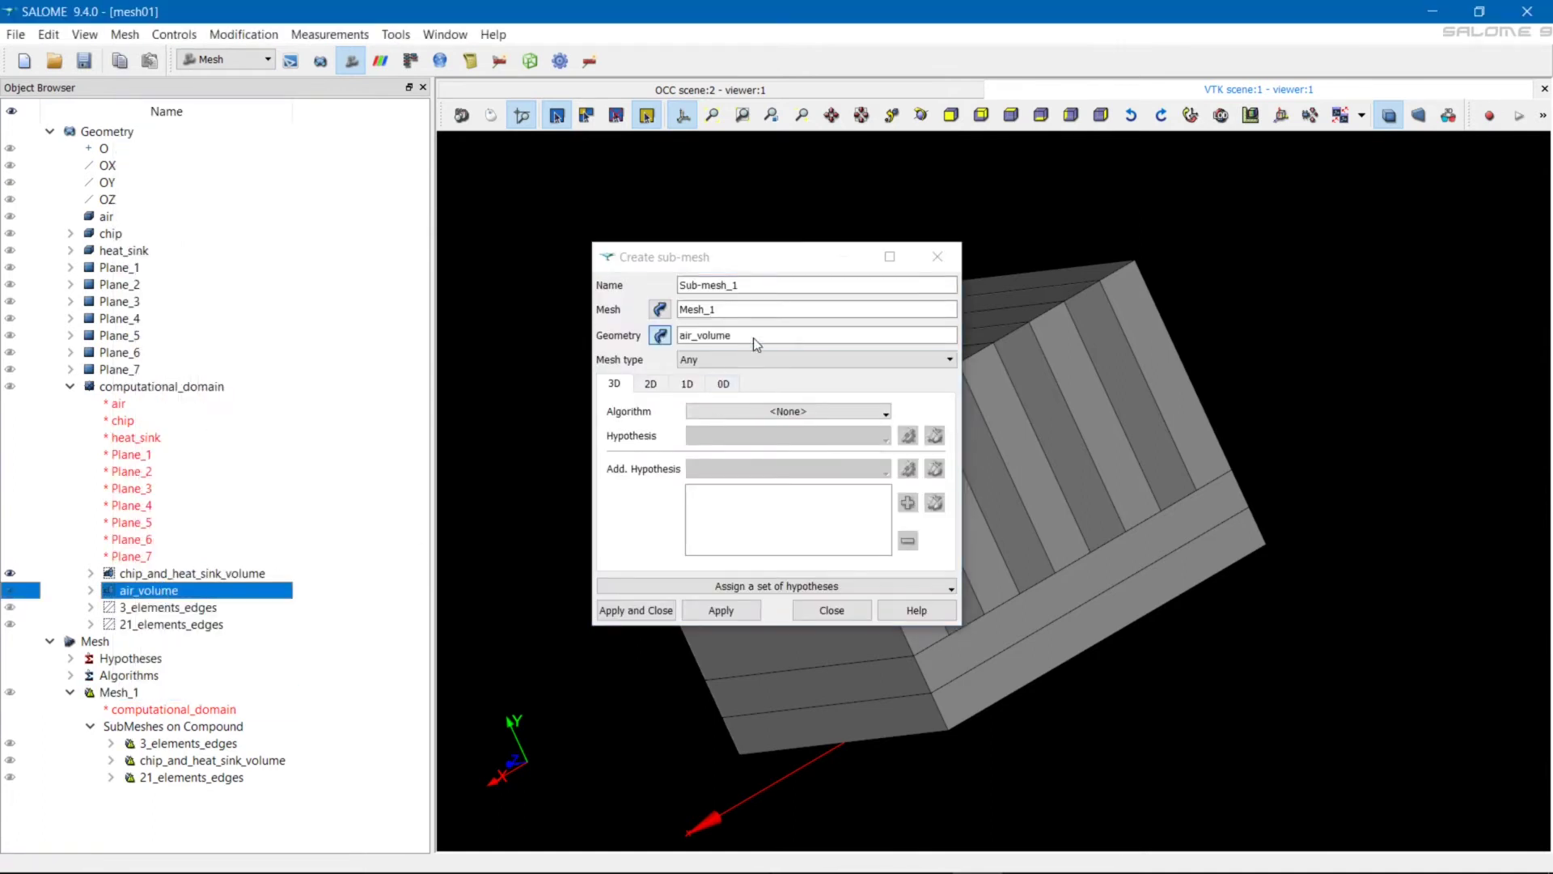
pyautogui.moveTo(739, 285); pyautogui.dragTo(663, 293)
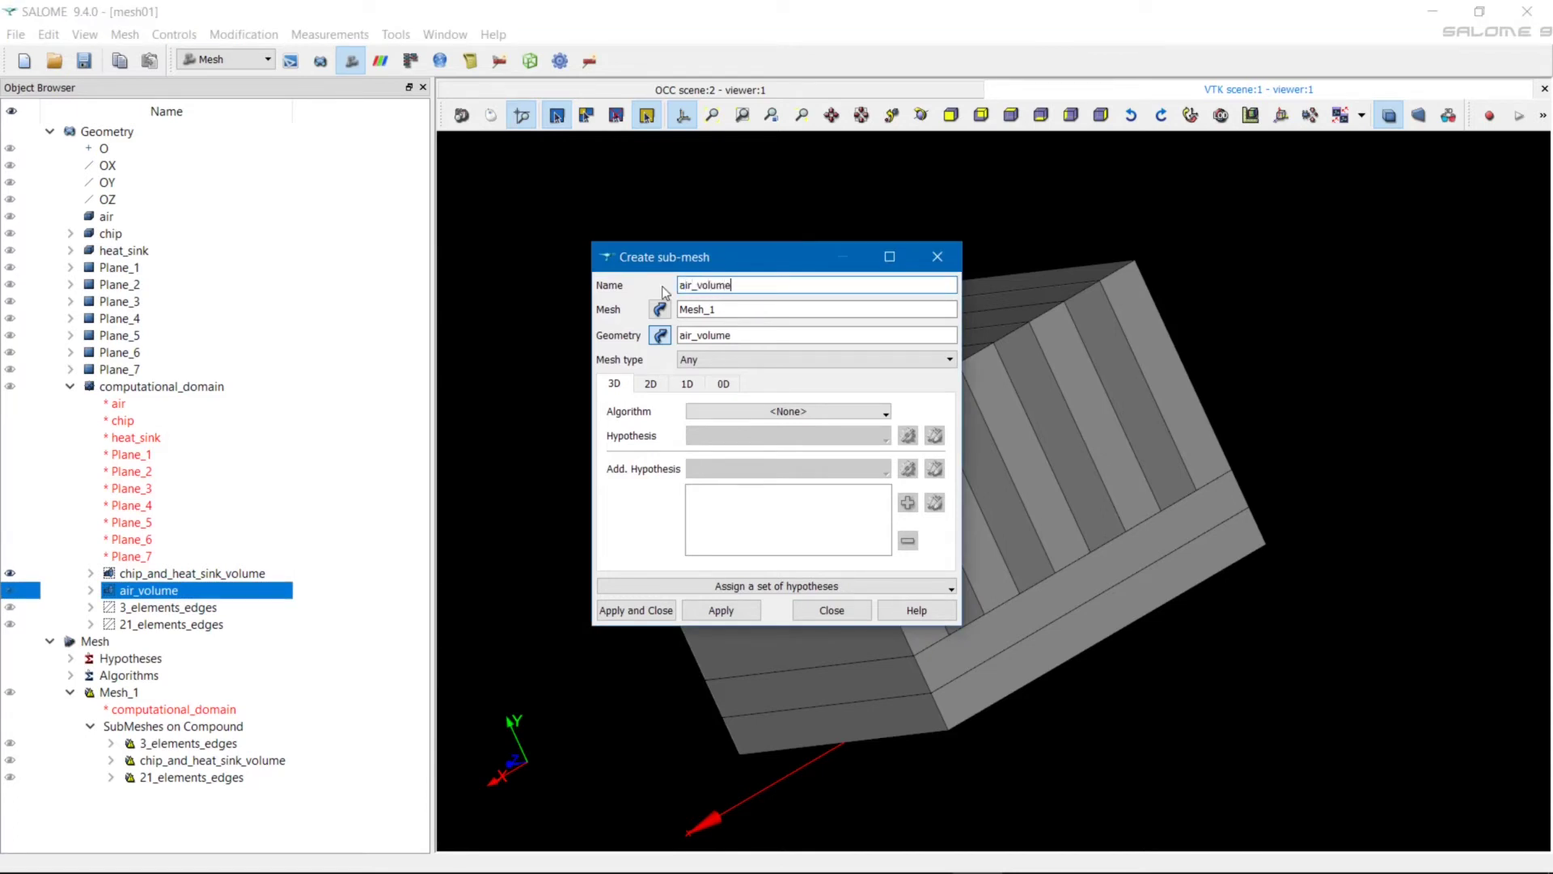
# - Choose a hexahedral 3D algorithm and a quadrangle 2D algorithm for the air_volume sub-mesh
pyautogui.click(785, 411)
pyautogui.click(703, 479)
pyautogui.click(650, 383)
pyautogui.click(732, 411)
pyautogui.click(741, 476)
# - Assign Wire Discretisation with the existing Number of Segments_27 hypothesis, create the air_volume sub-mesh and accept the sub-mesh order with air_volume last
pyautogui.click(687, 384)
pyautogui.click(785, 411)
pyautogui.click(740, 477)
pyautogui.click(823, 435)
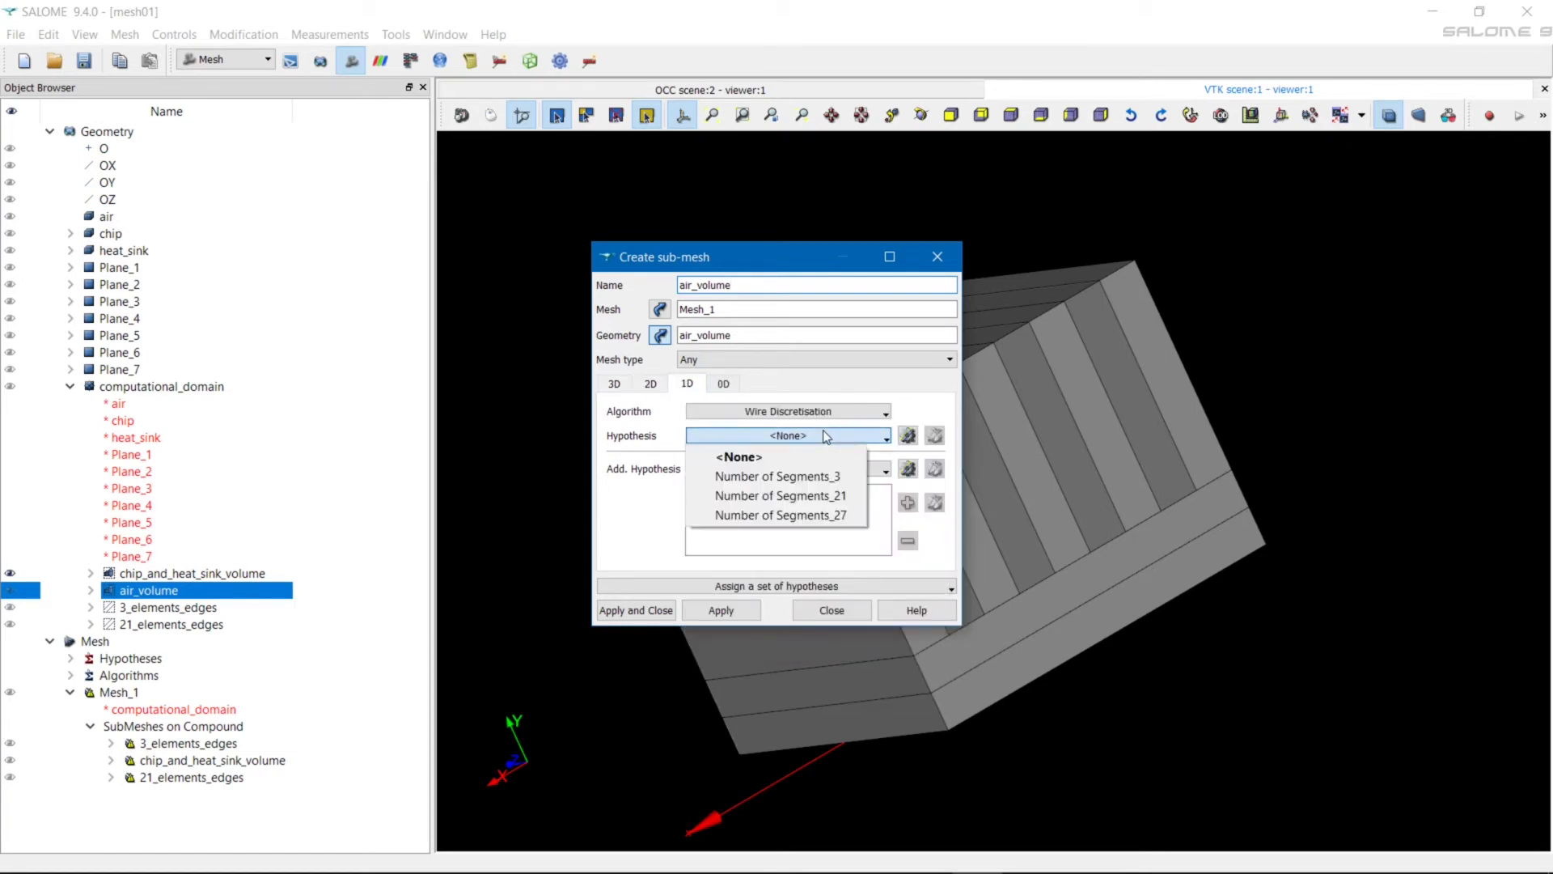
pyautogui.click(821, 515)
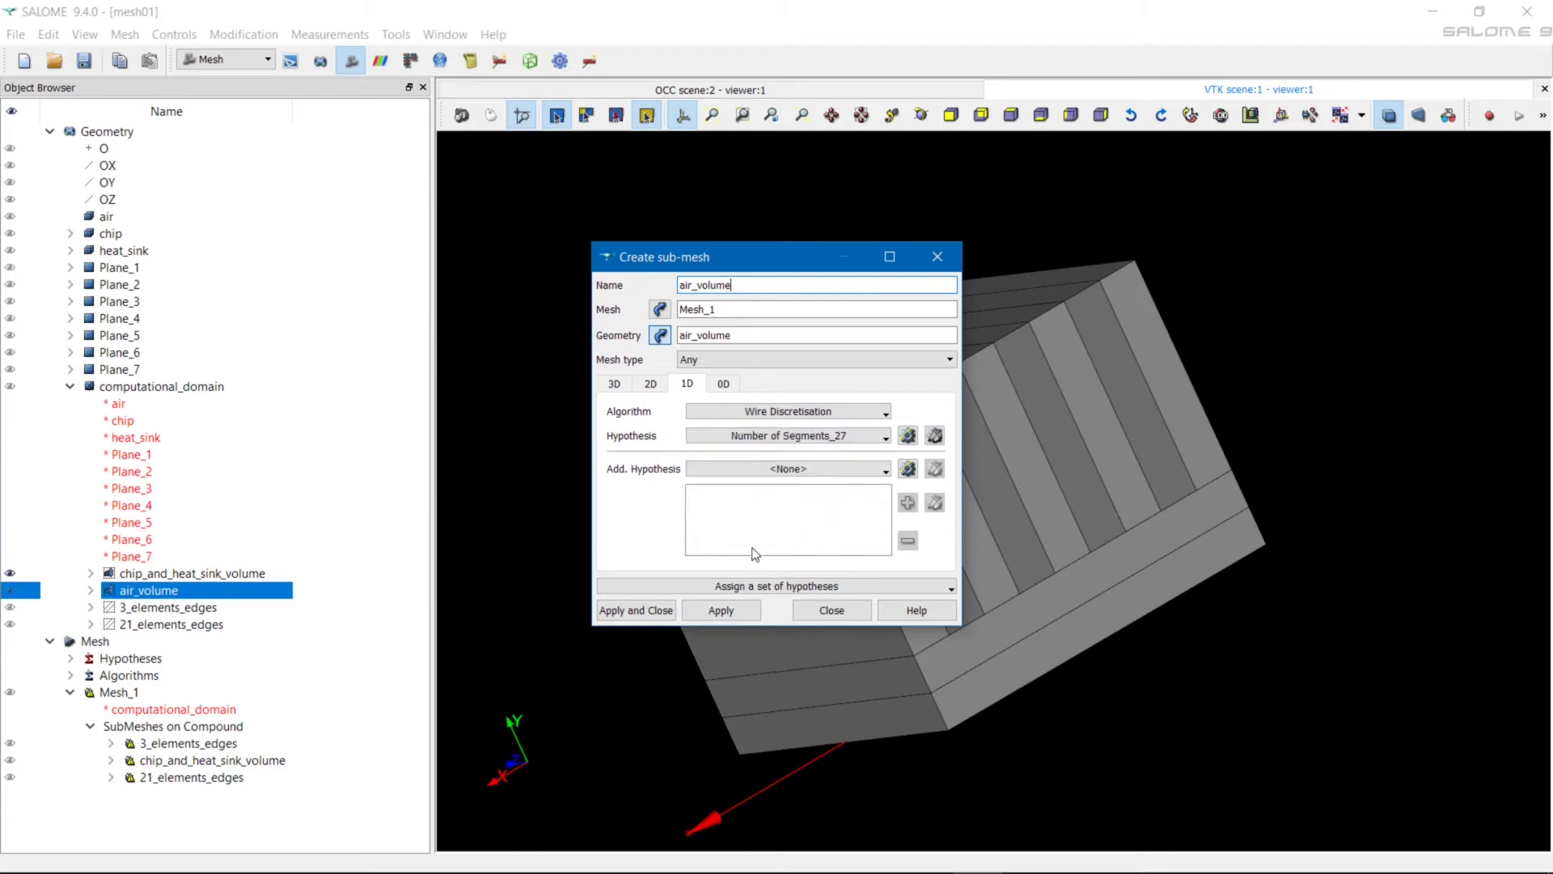
pyautogui.click(654, 610)
pyautogui.click(843, 521)
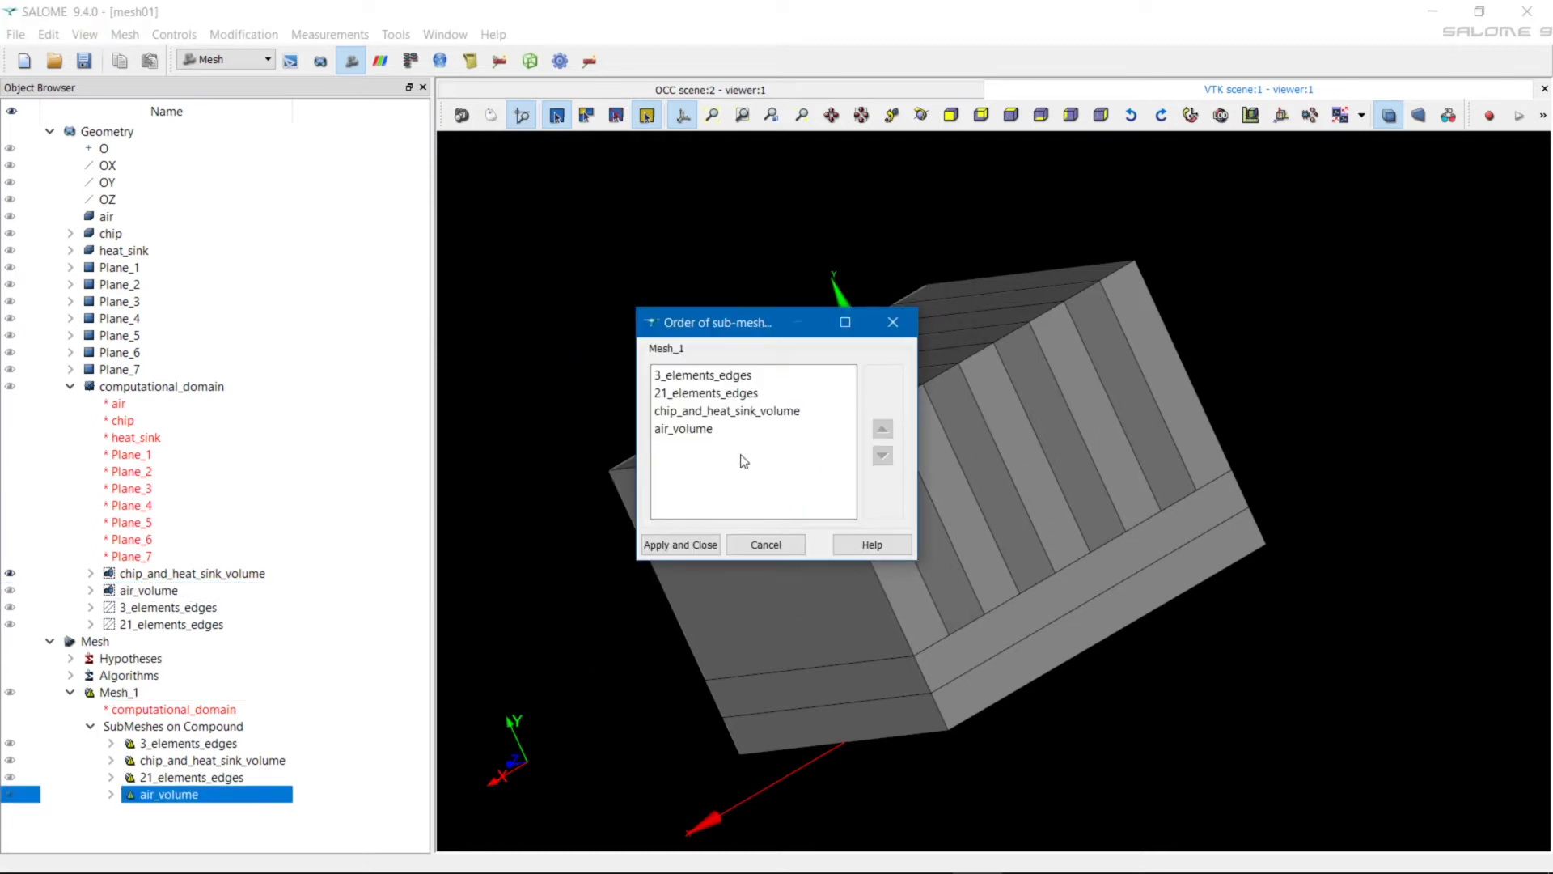
pyautogui.click(682, 544)
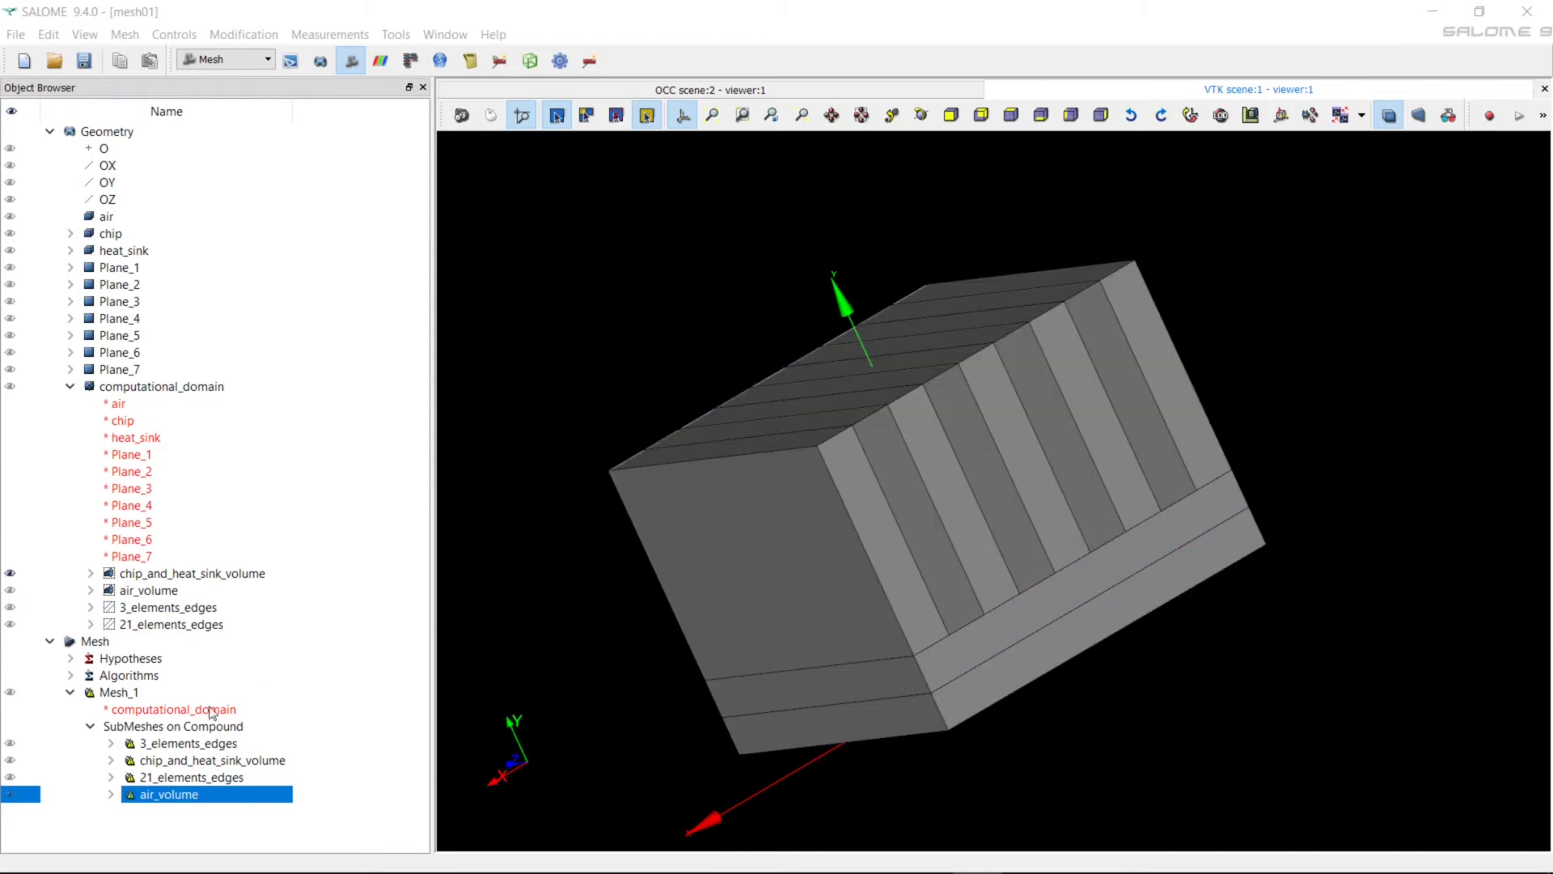
# - Compute the whole Mesh_1 and hide the chip_and_heat_sink_volume geometry so that only the mesh is displayed
pyautogui.click(106, 692)
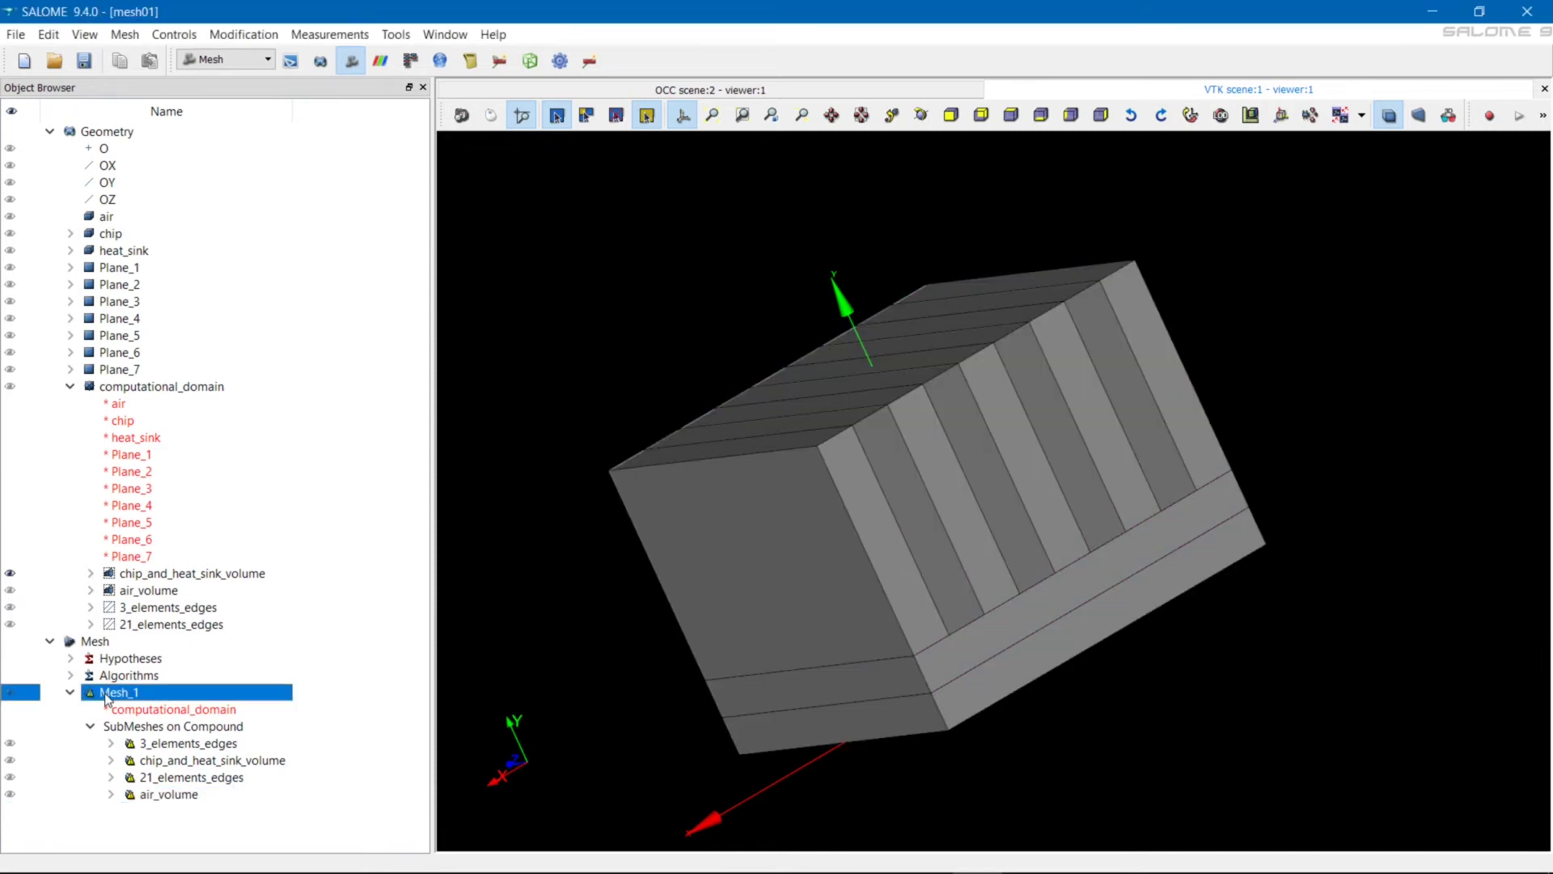
pyautogui.rightClick(106, 694)
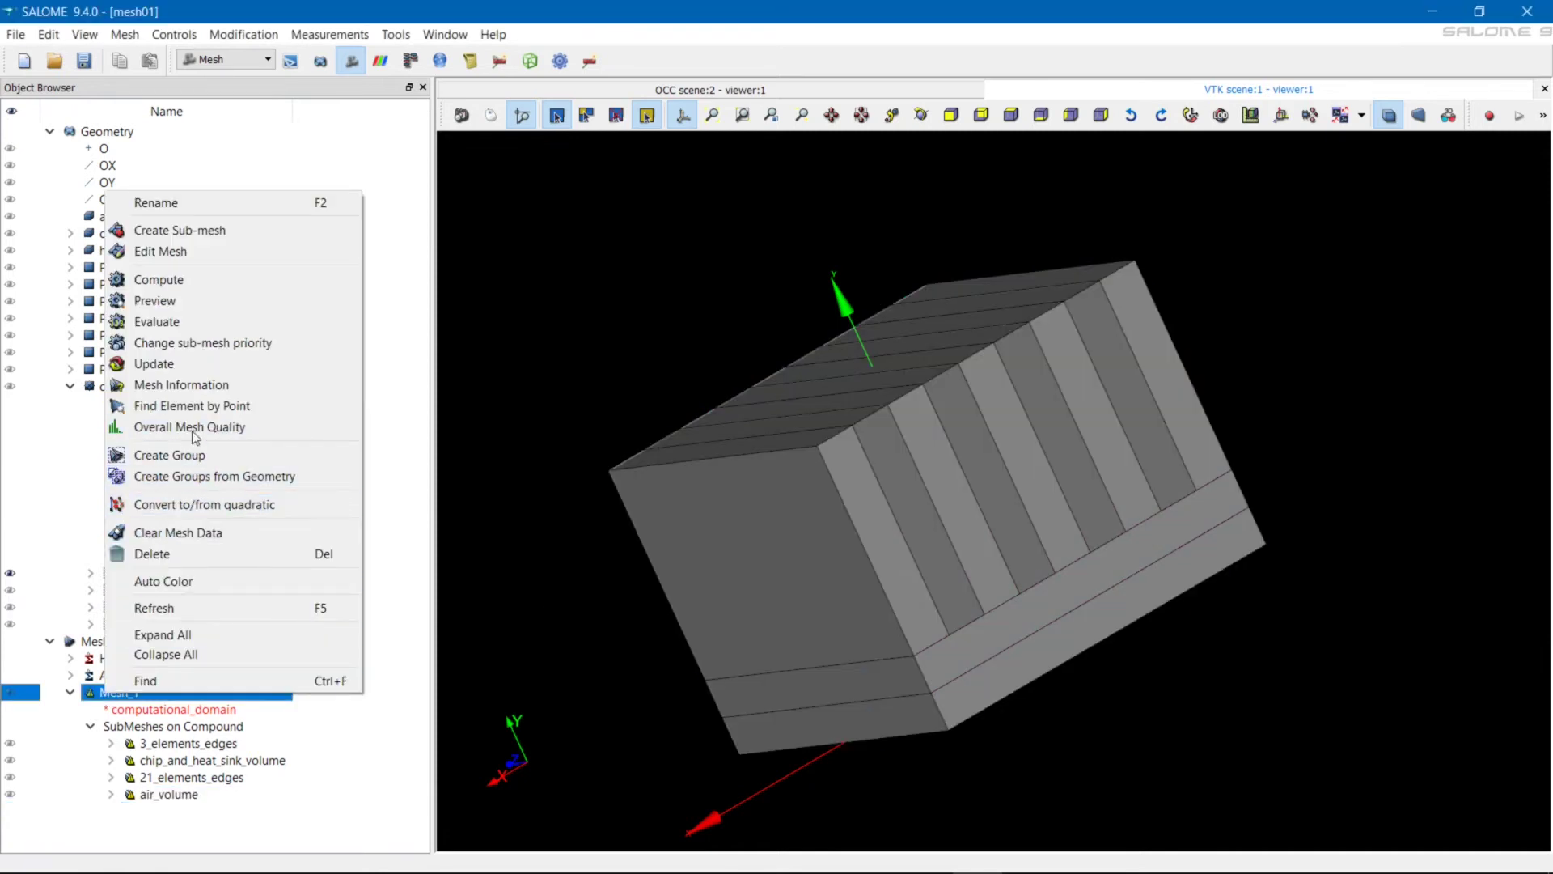
pyautogui.click(181, 281)
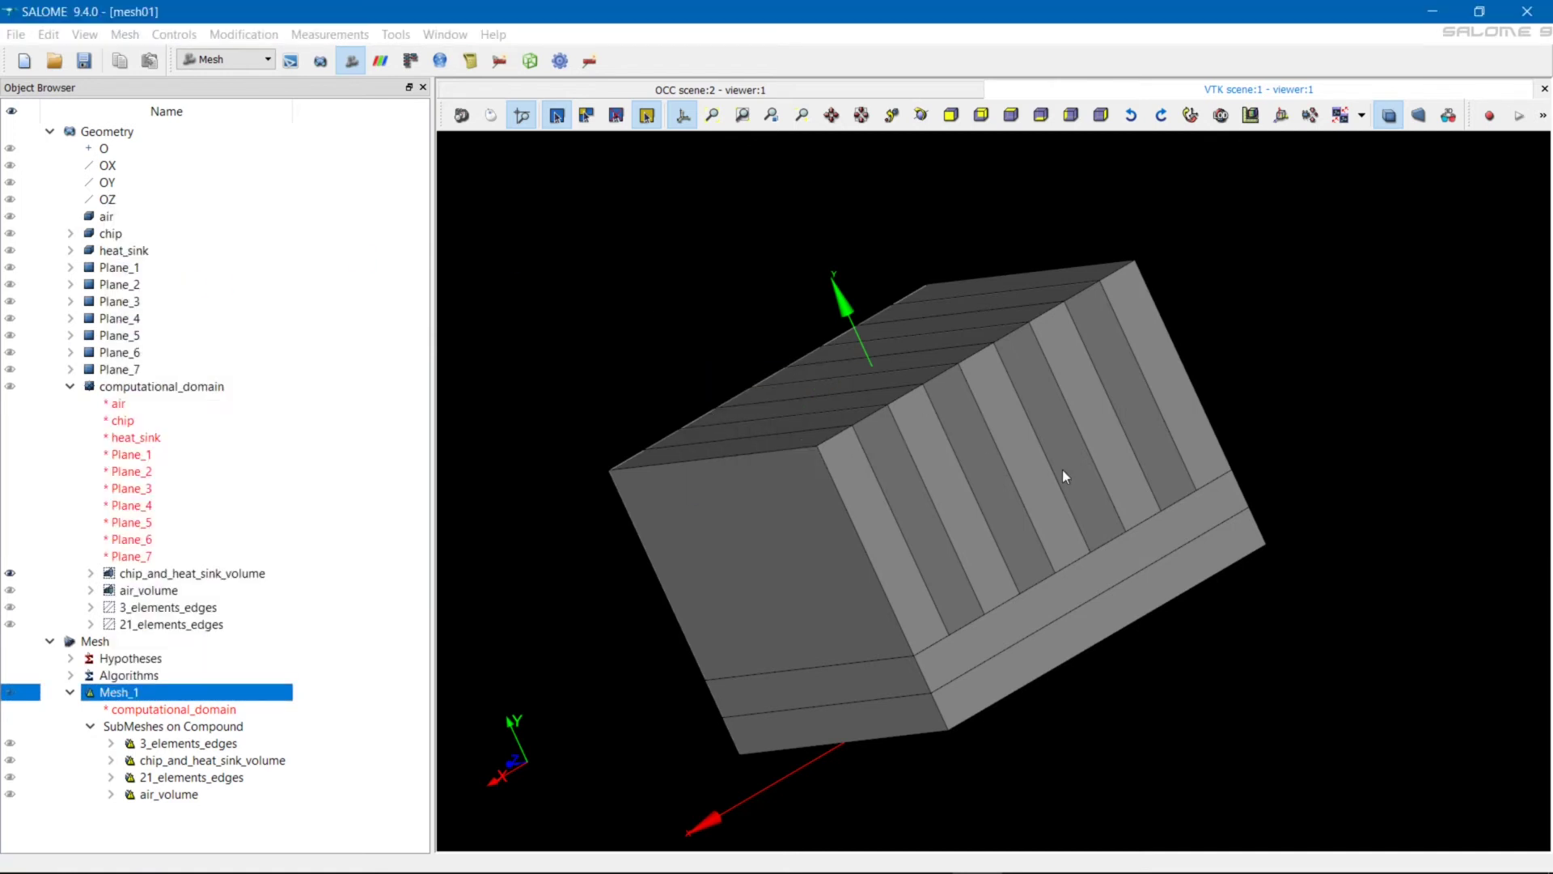
pyautogui.click(893, 687)
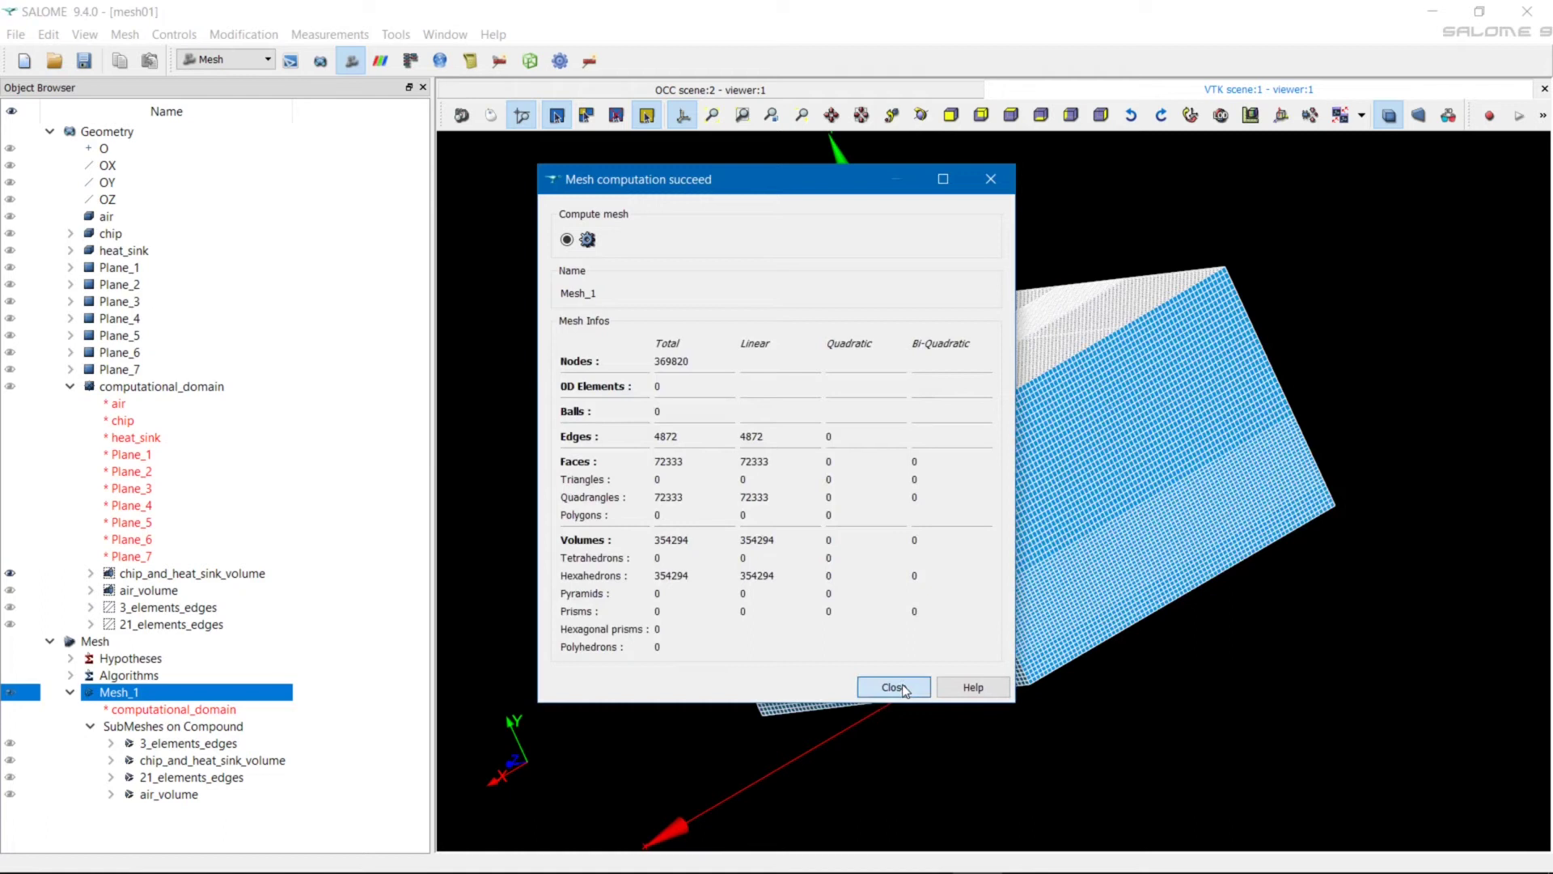
pyautogui.click(12, 575)
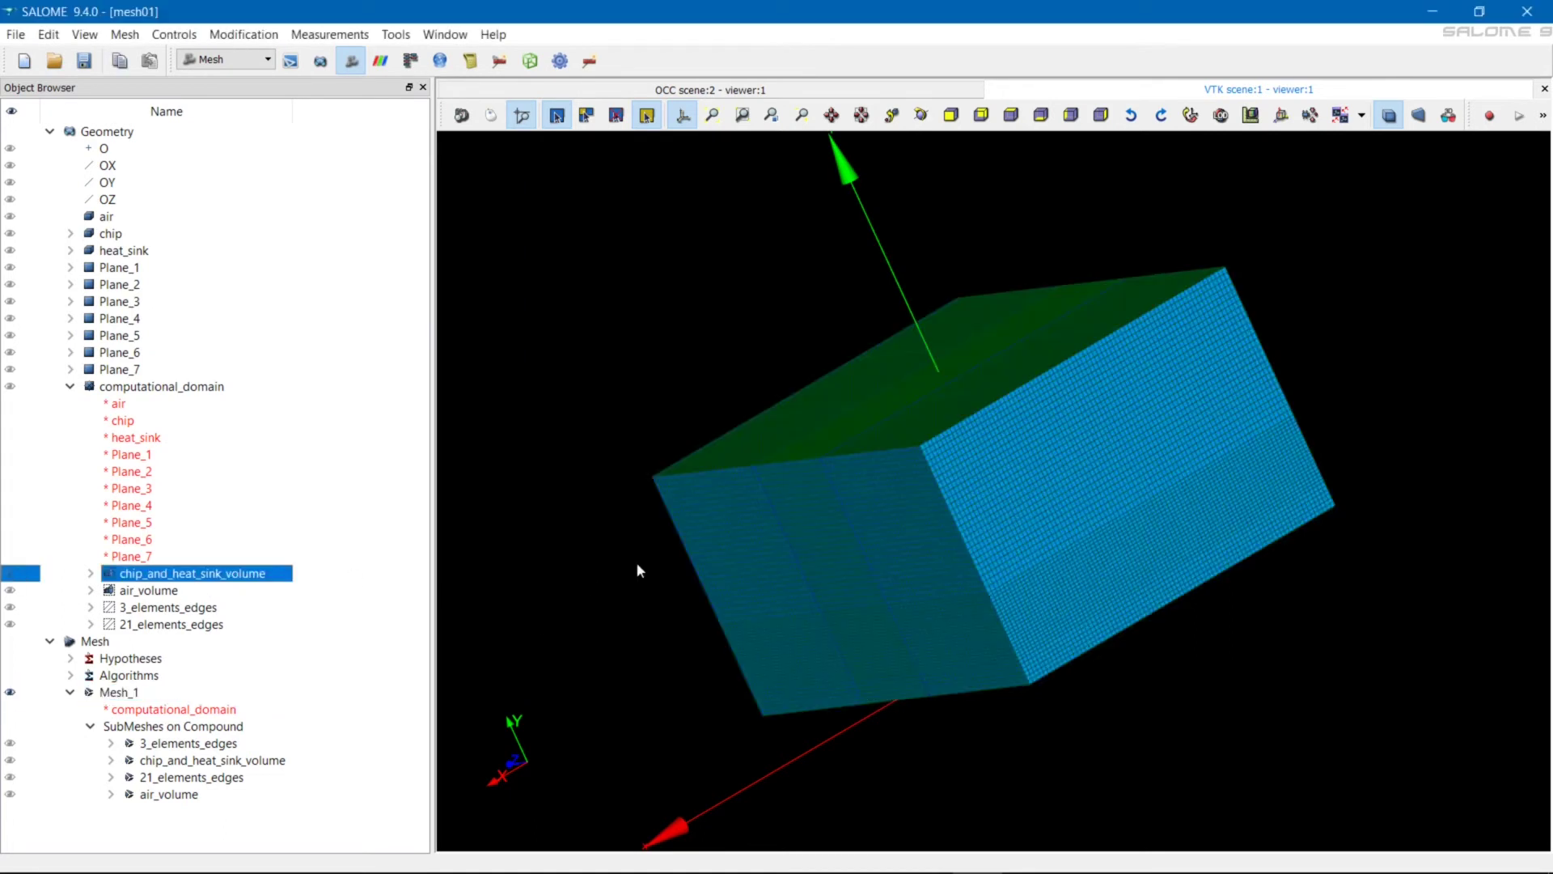